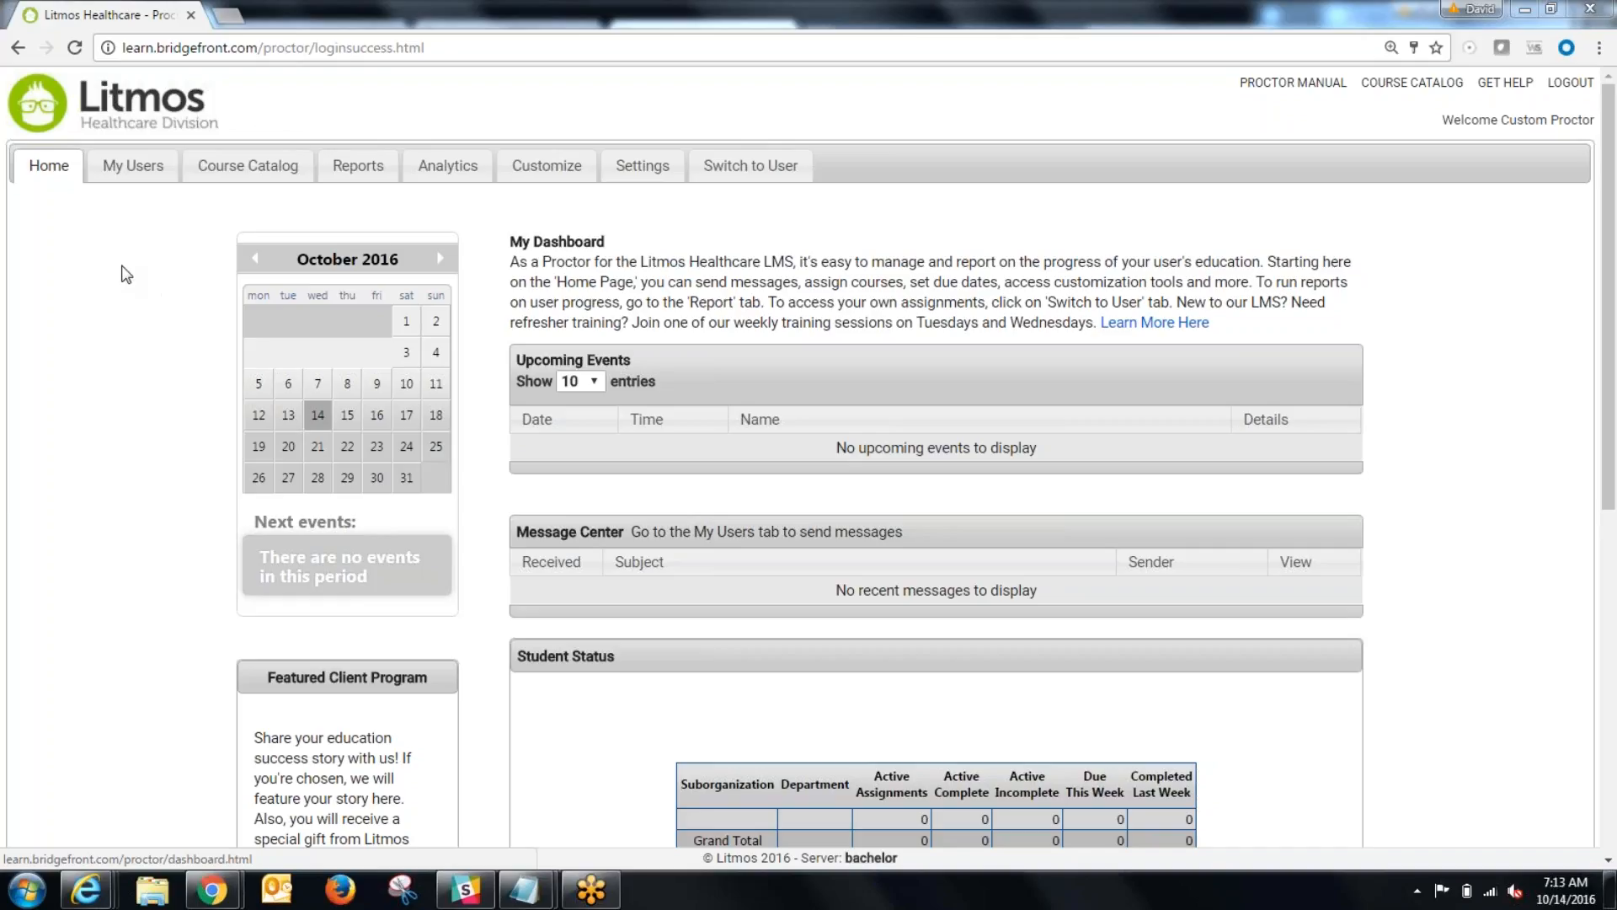
Step: Launch the Course Editor from the Customization Studio and check the previously edited courses before returning to the full course list
click(546, 167)
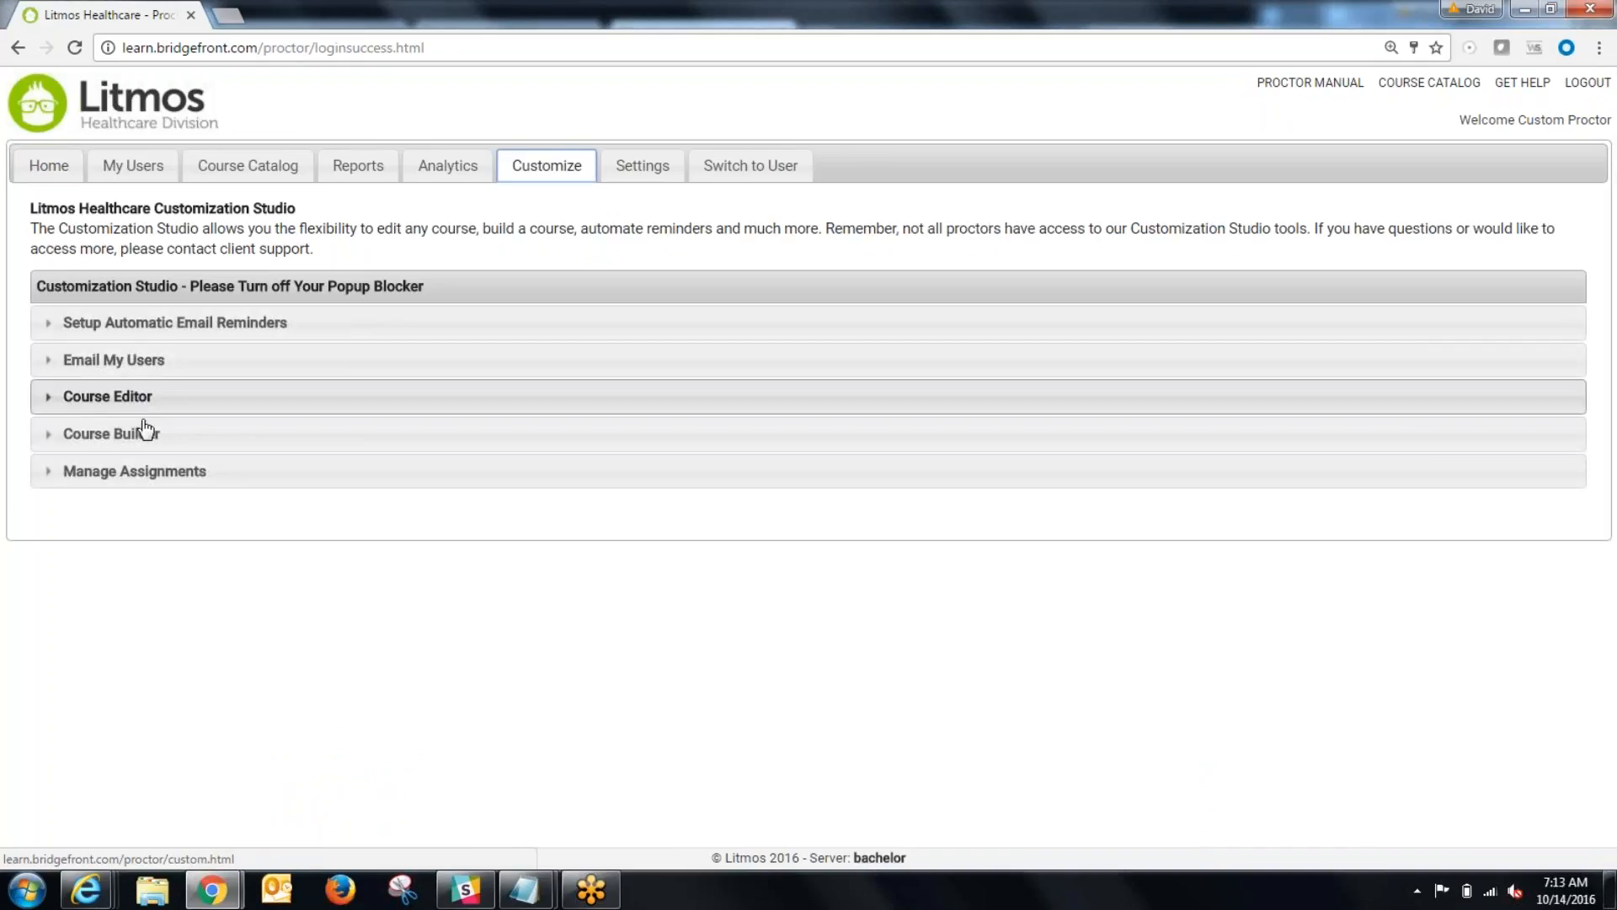
click(108, 400)
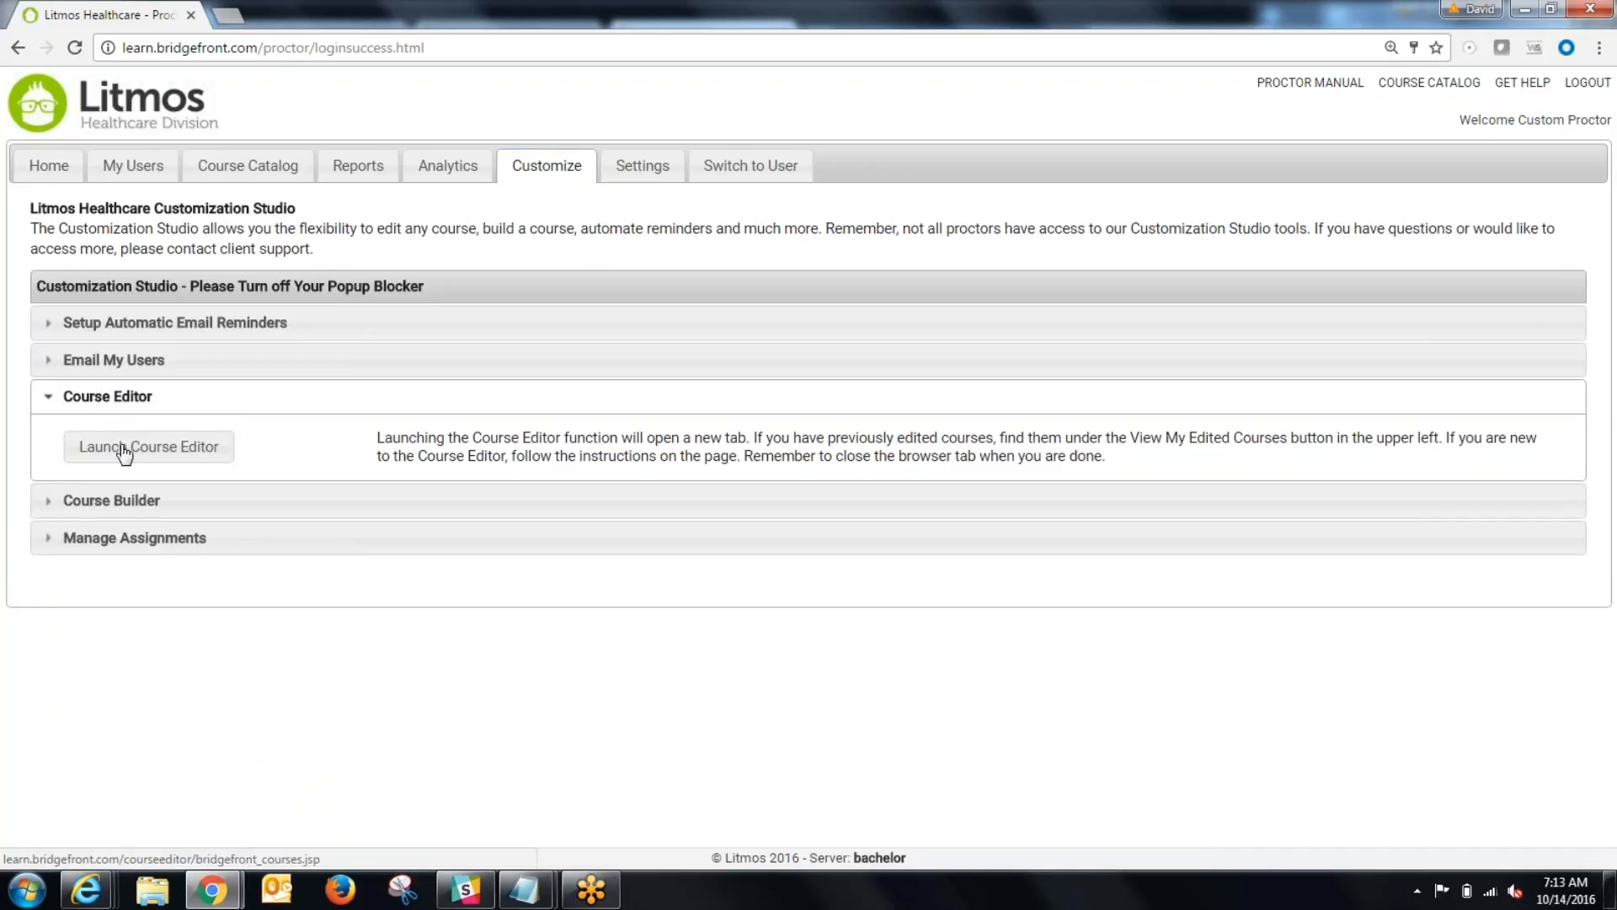
click(125, 449)
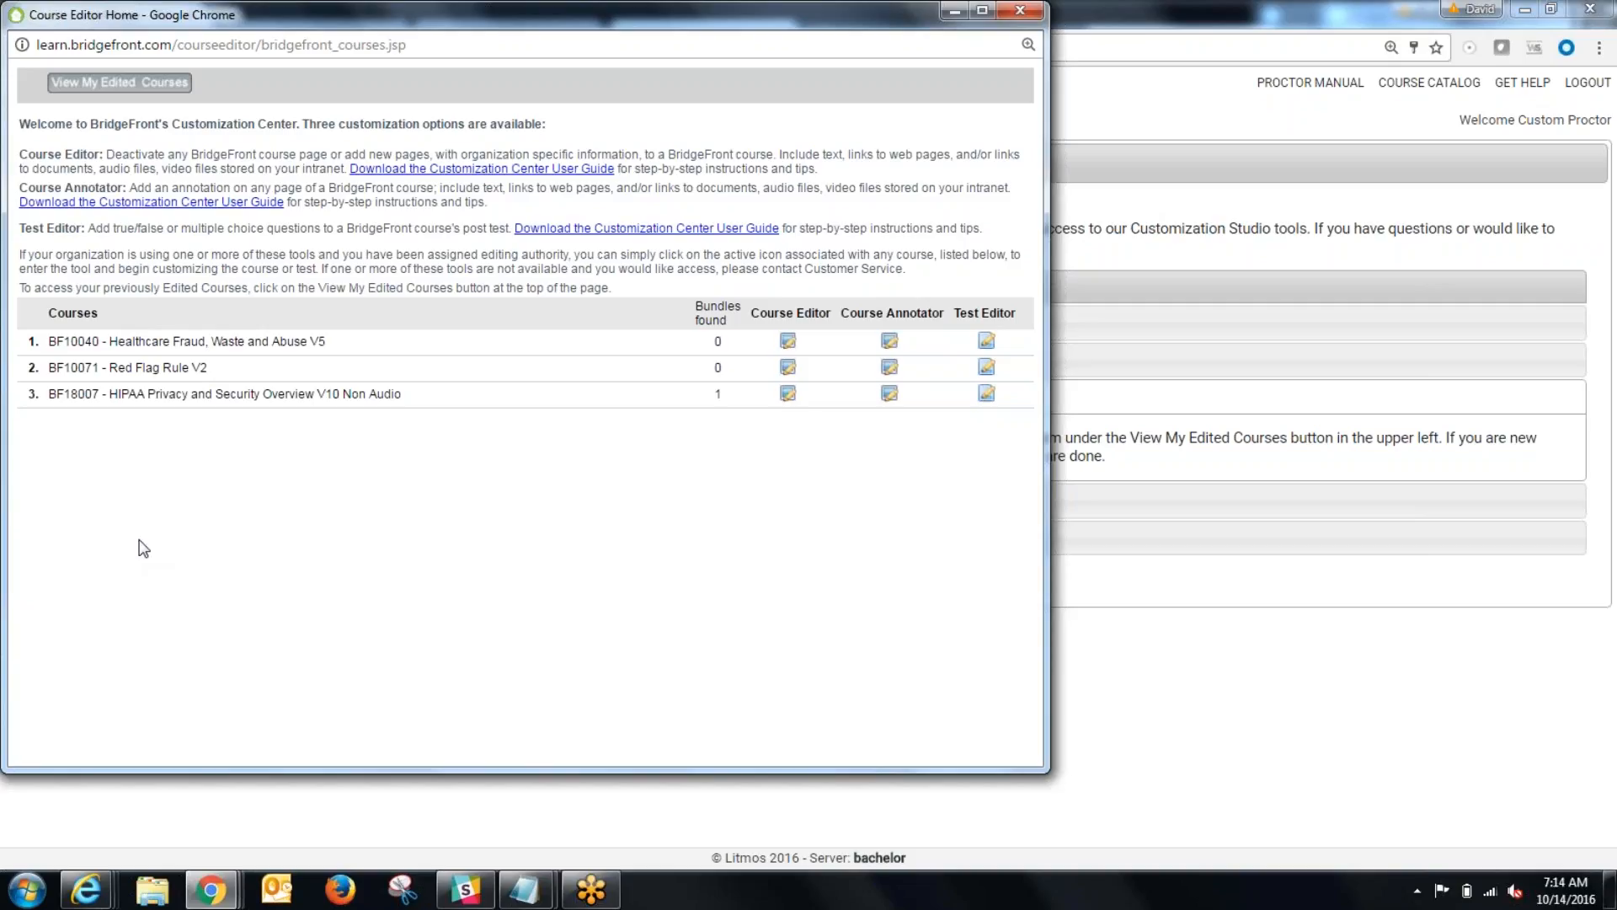
click(98, 97)
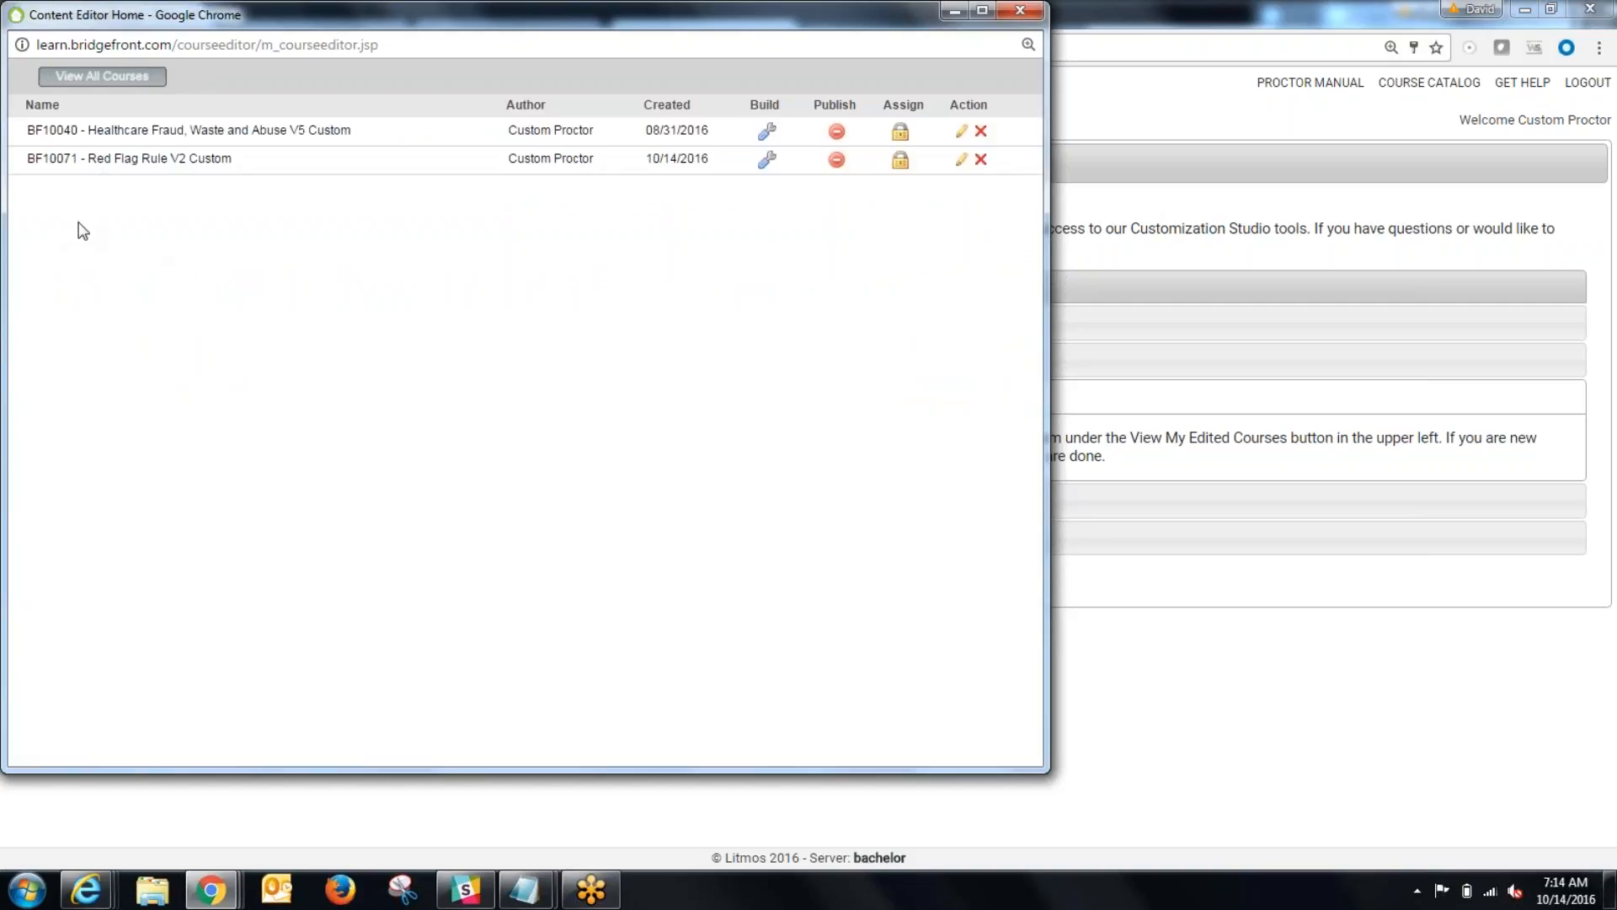
click(102, 75)
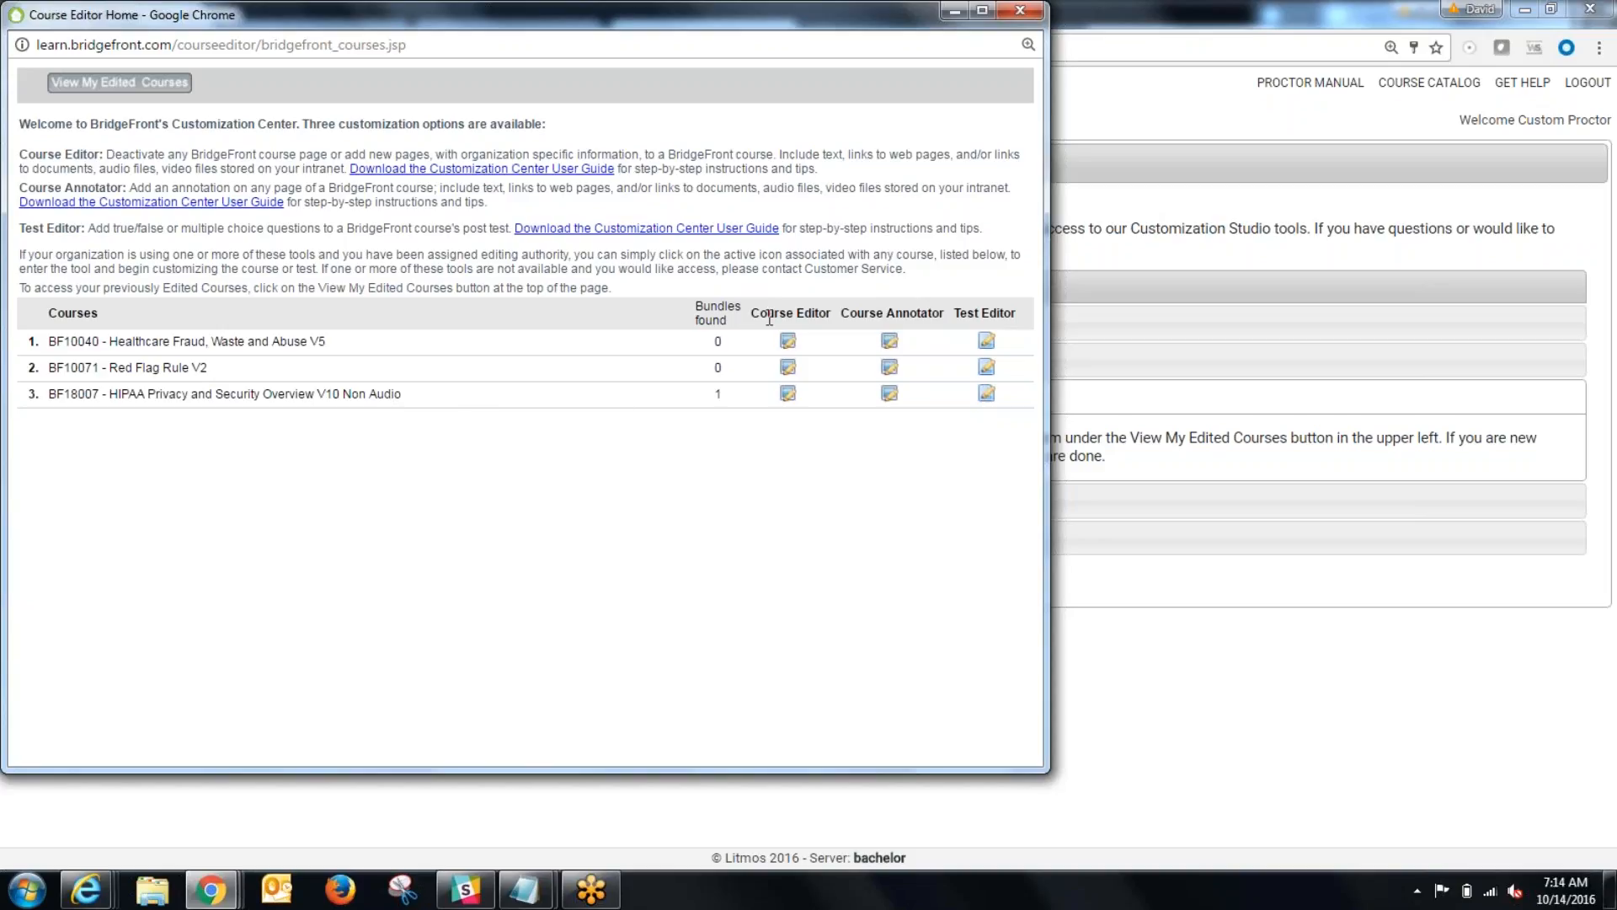
Step: Open the BF18007 HIPAA Privacy and Security Overview course with its bundle in the Course Editor and deactivate its Code Set Standards page
click(788, 394)
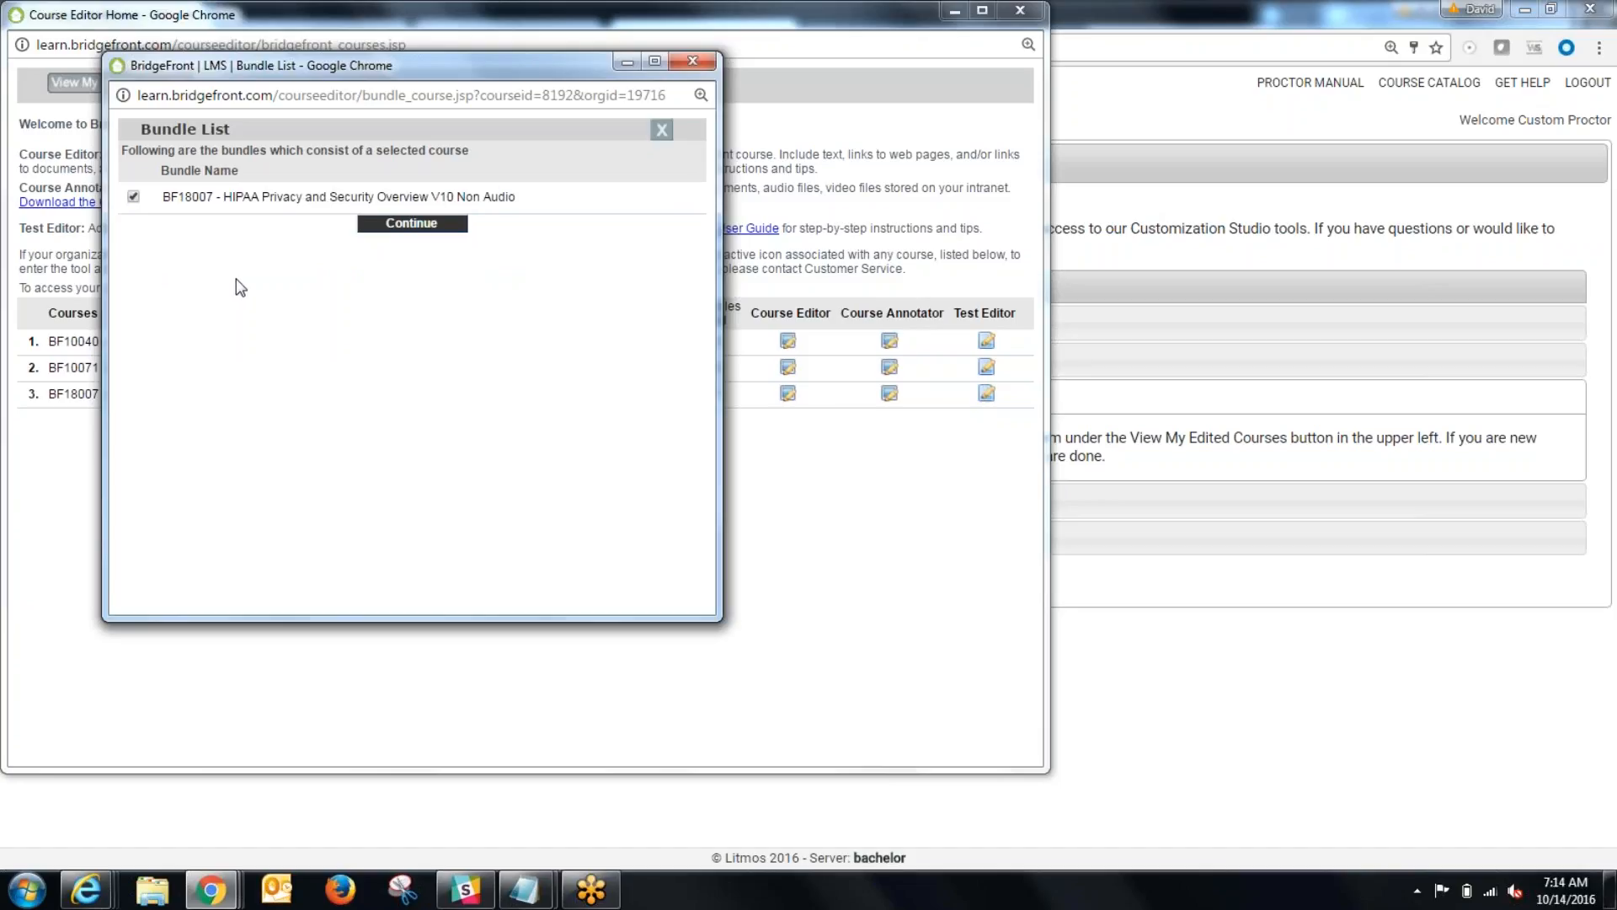
click(425, 224)
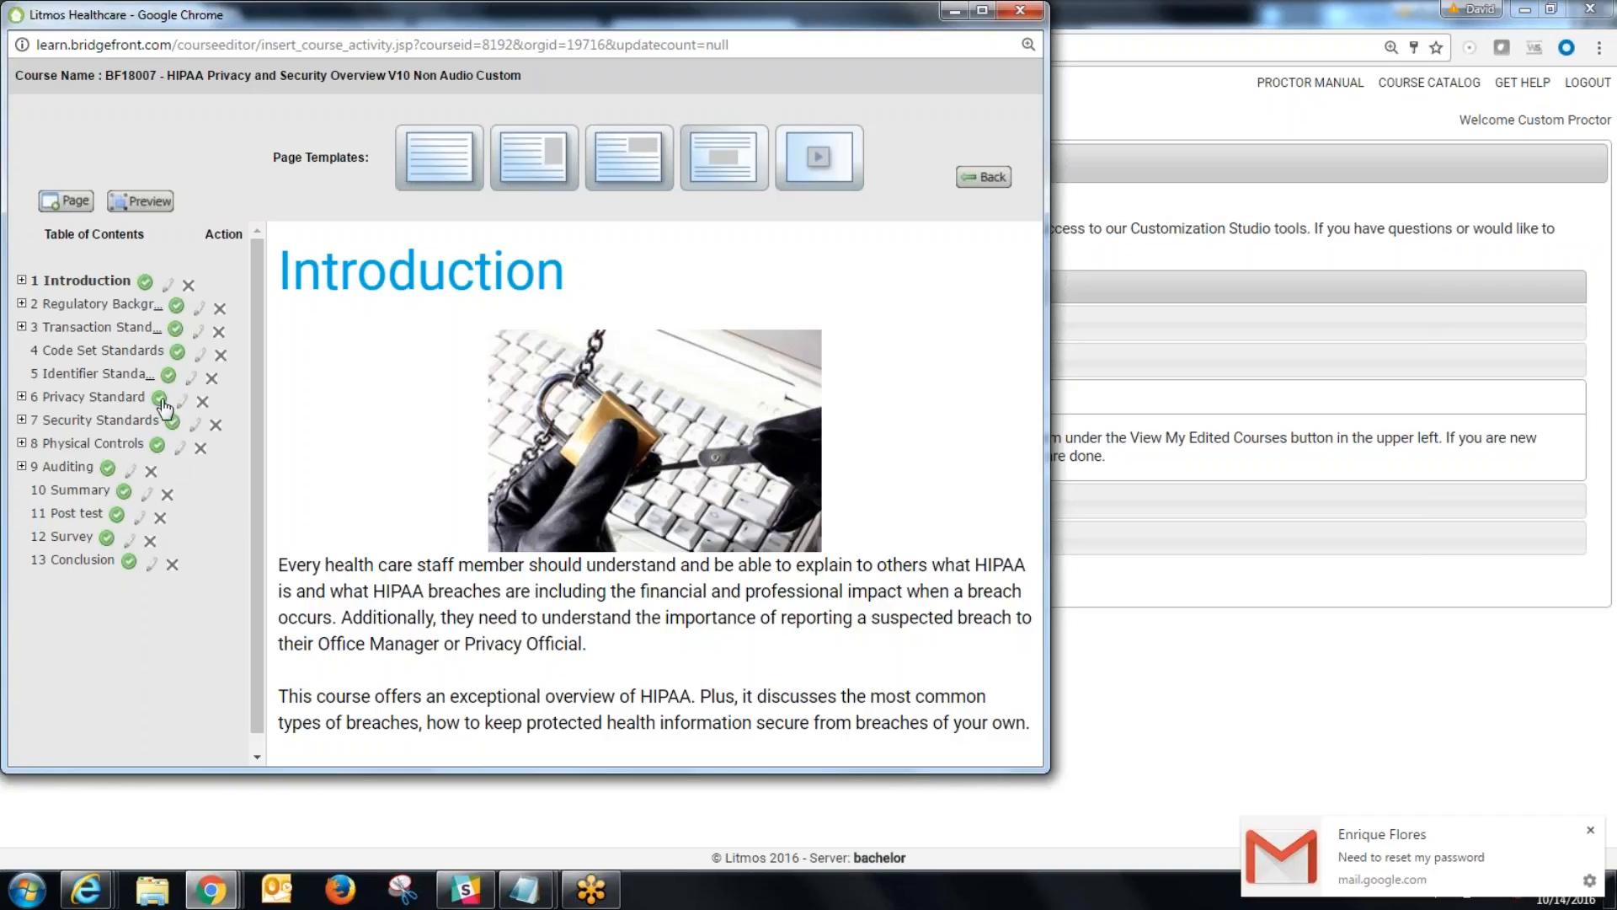
click(178, 353)
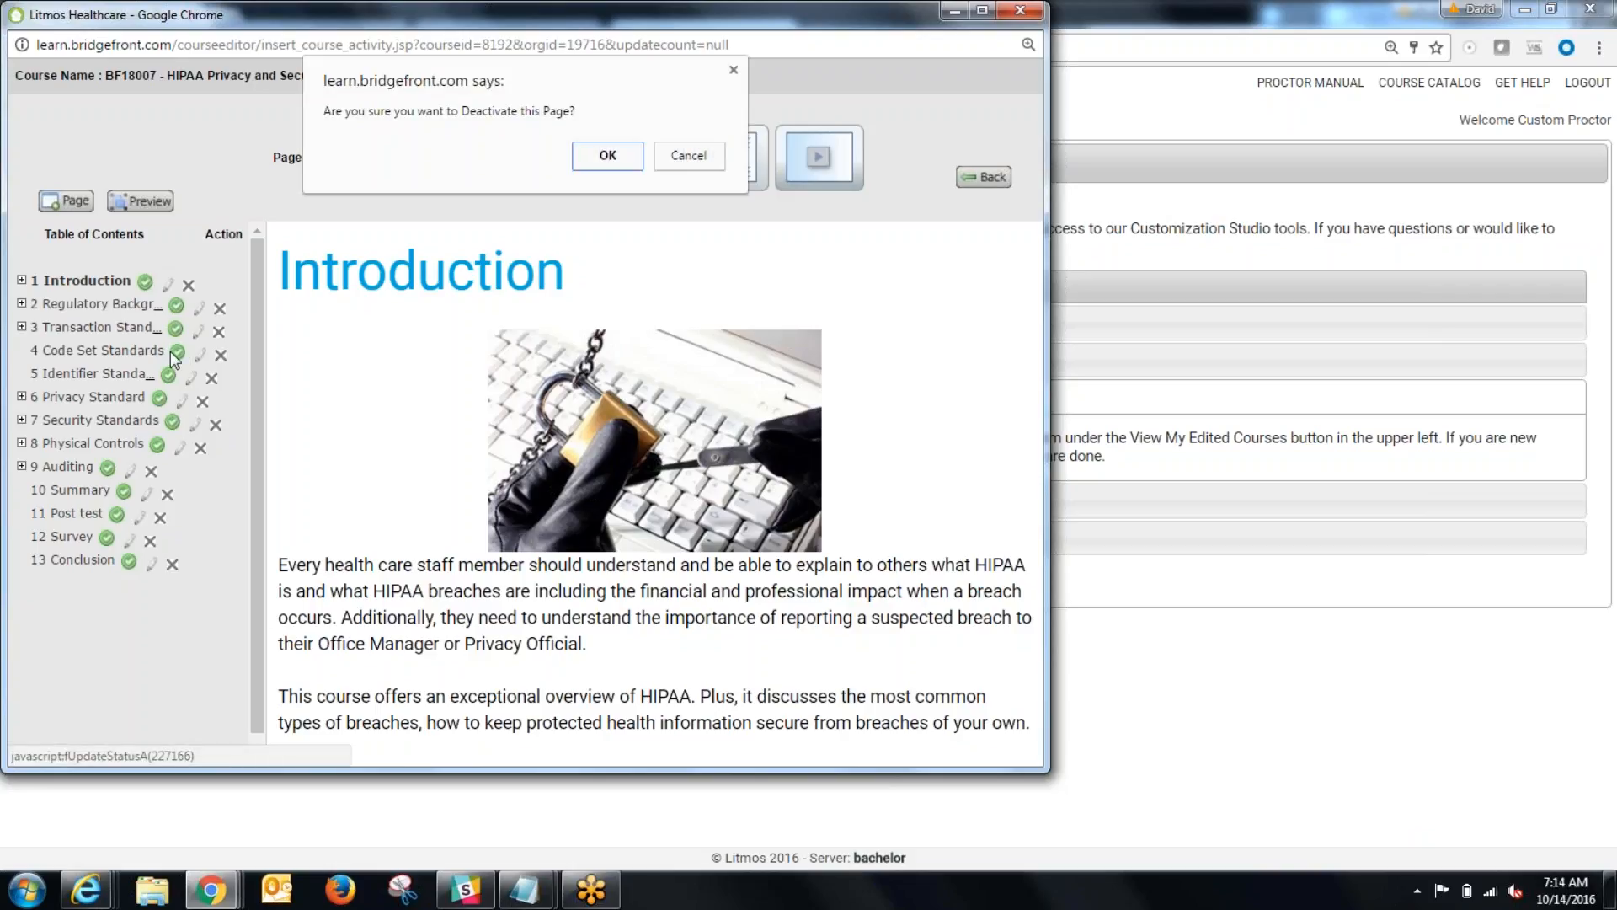
click(608, 157)
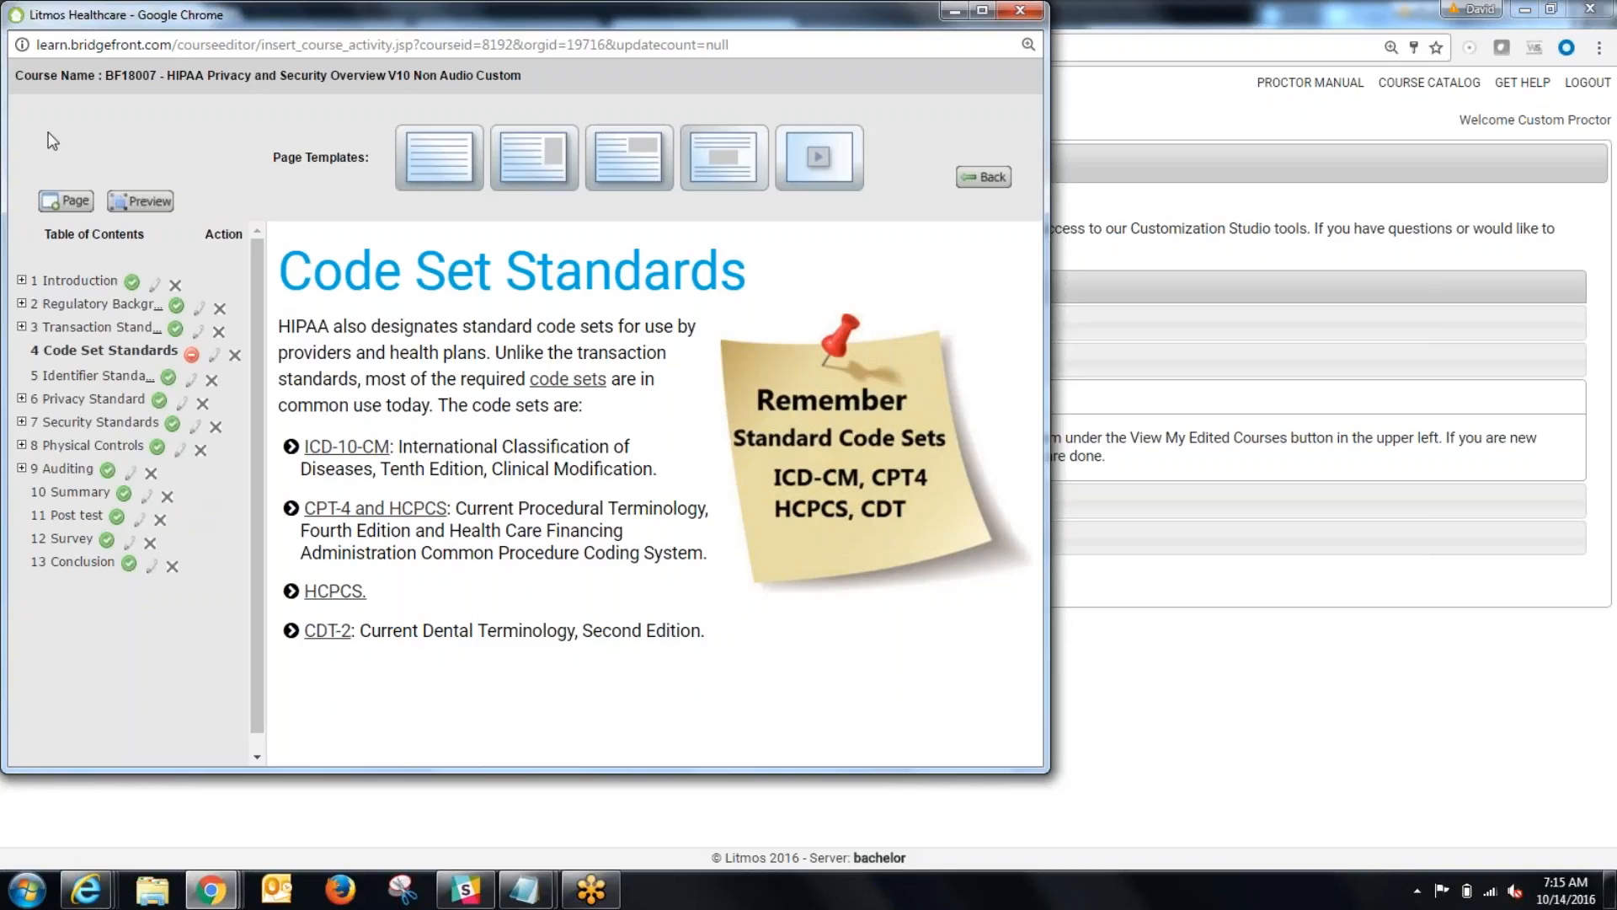
Step: Start a new course page named "Page" and set its location to Transaction Standards
click(66, 201)
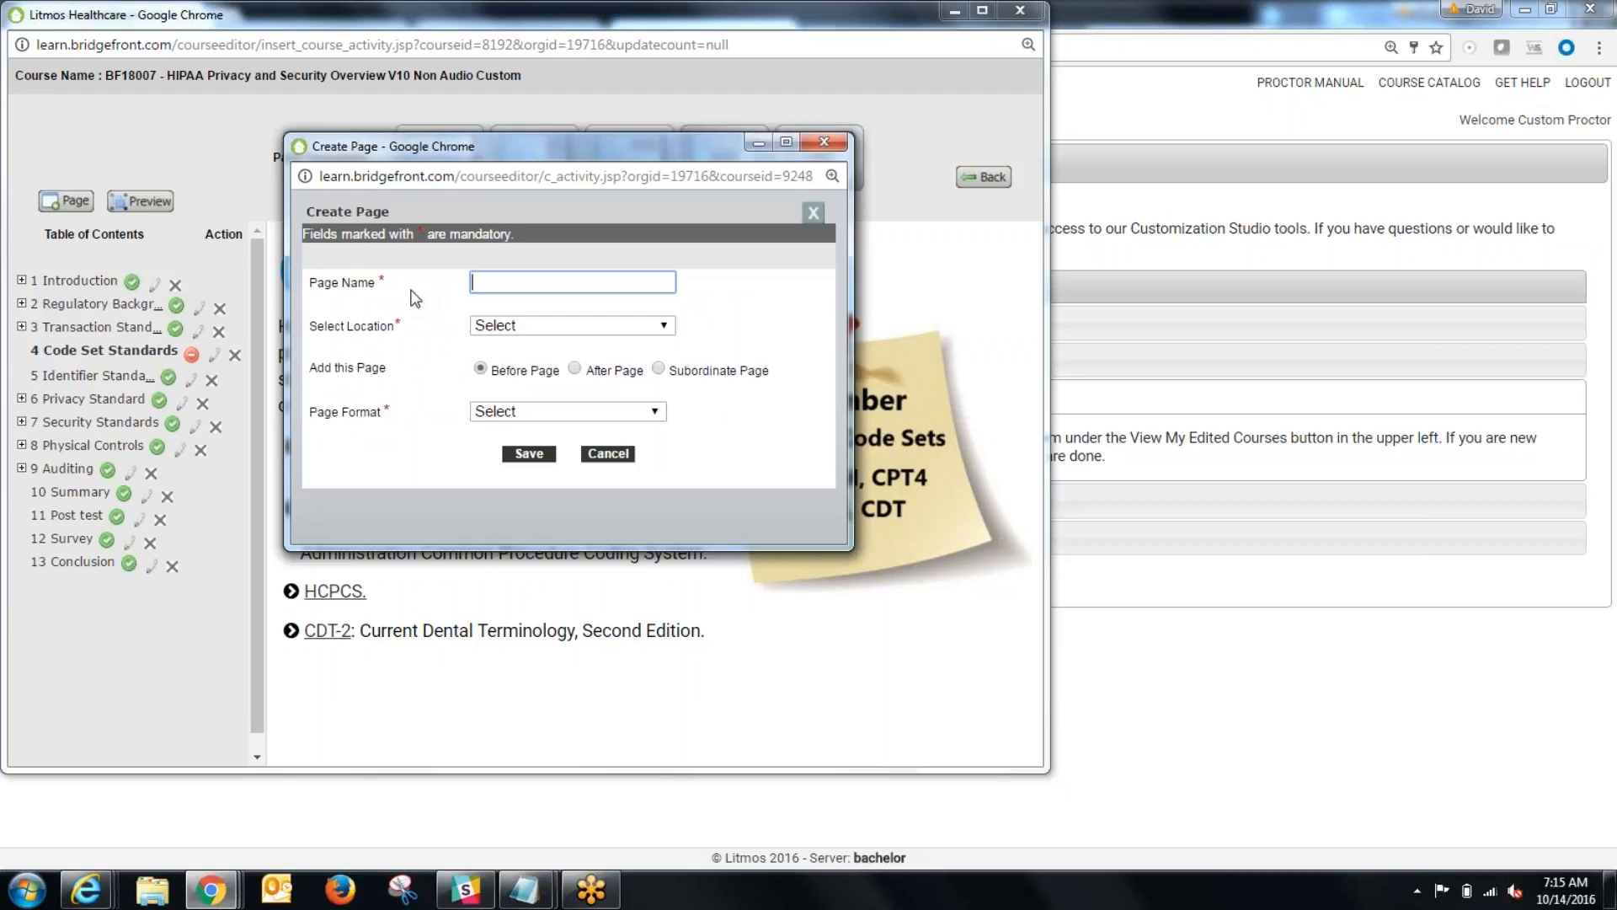
text(P)
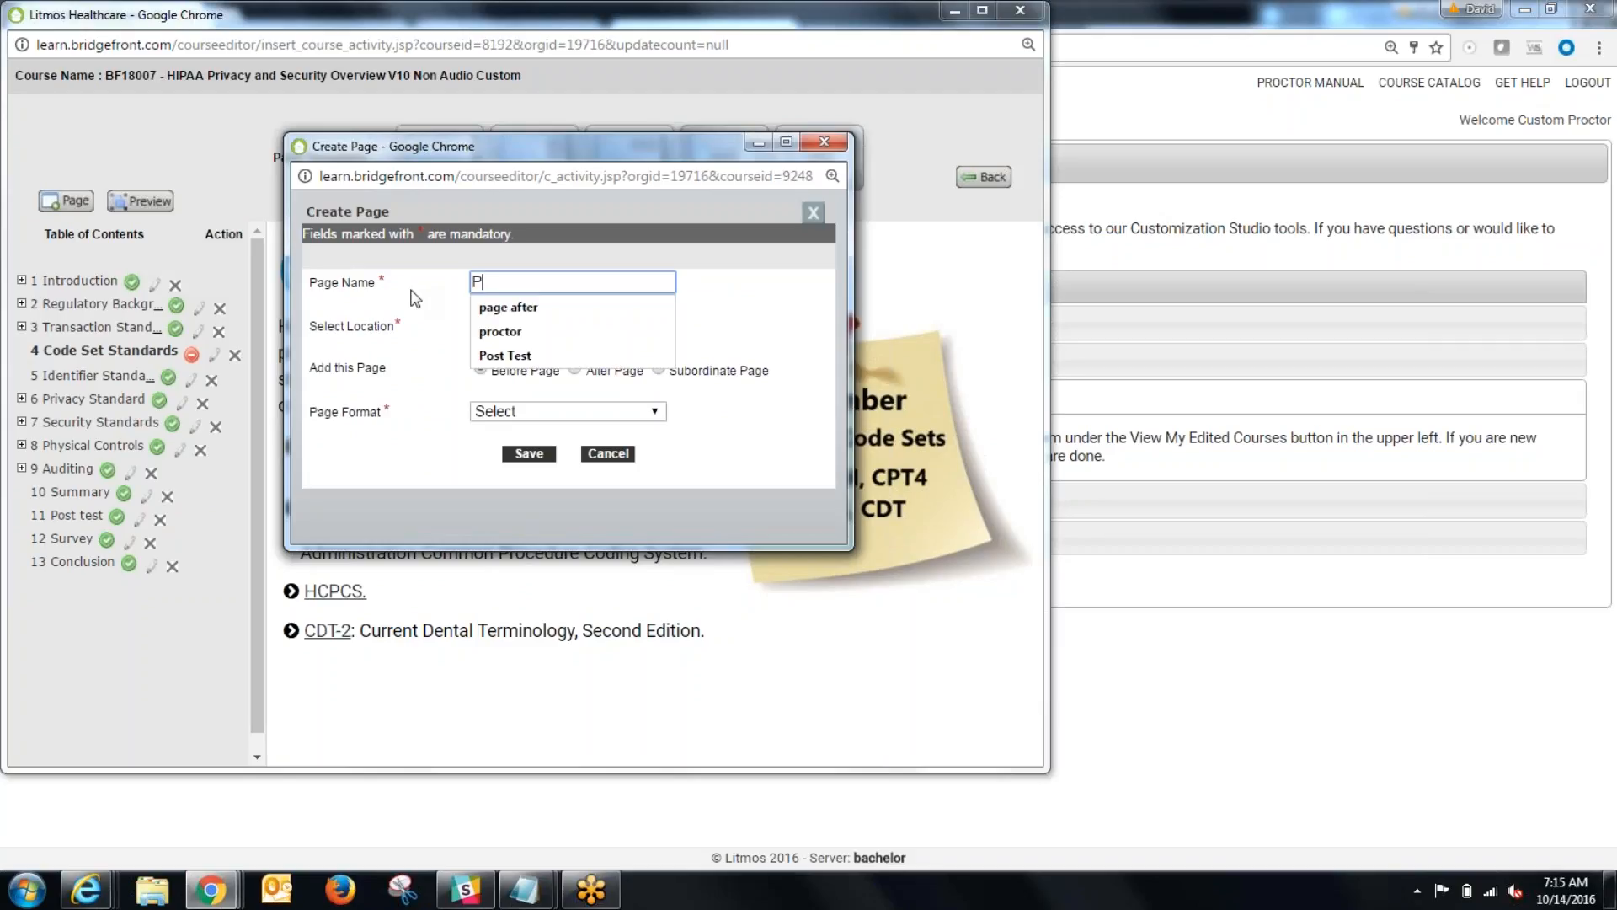
text(age)
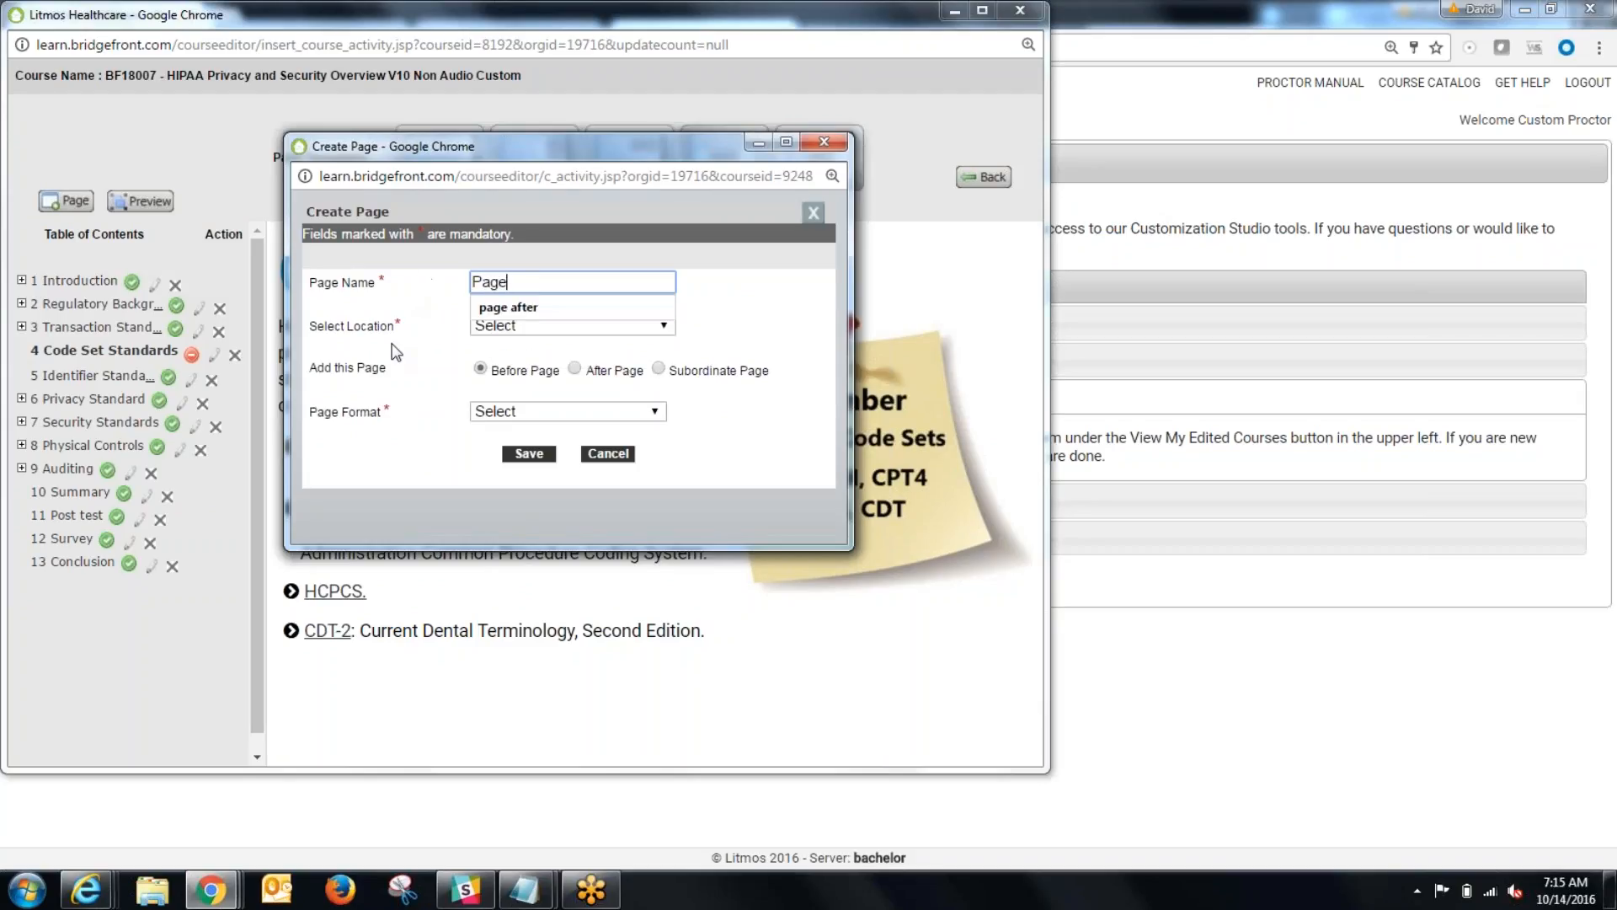
click(428, 304)
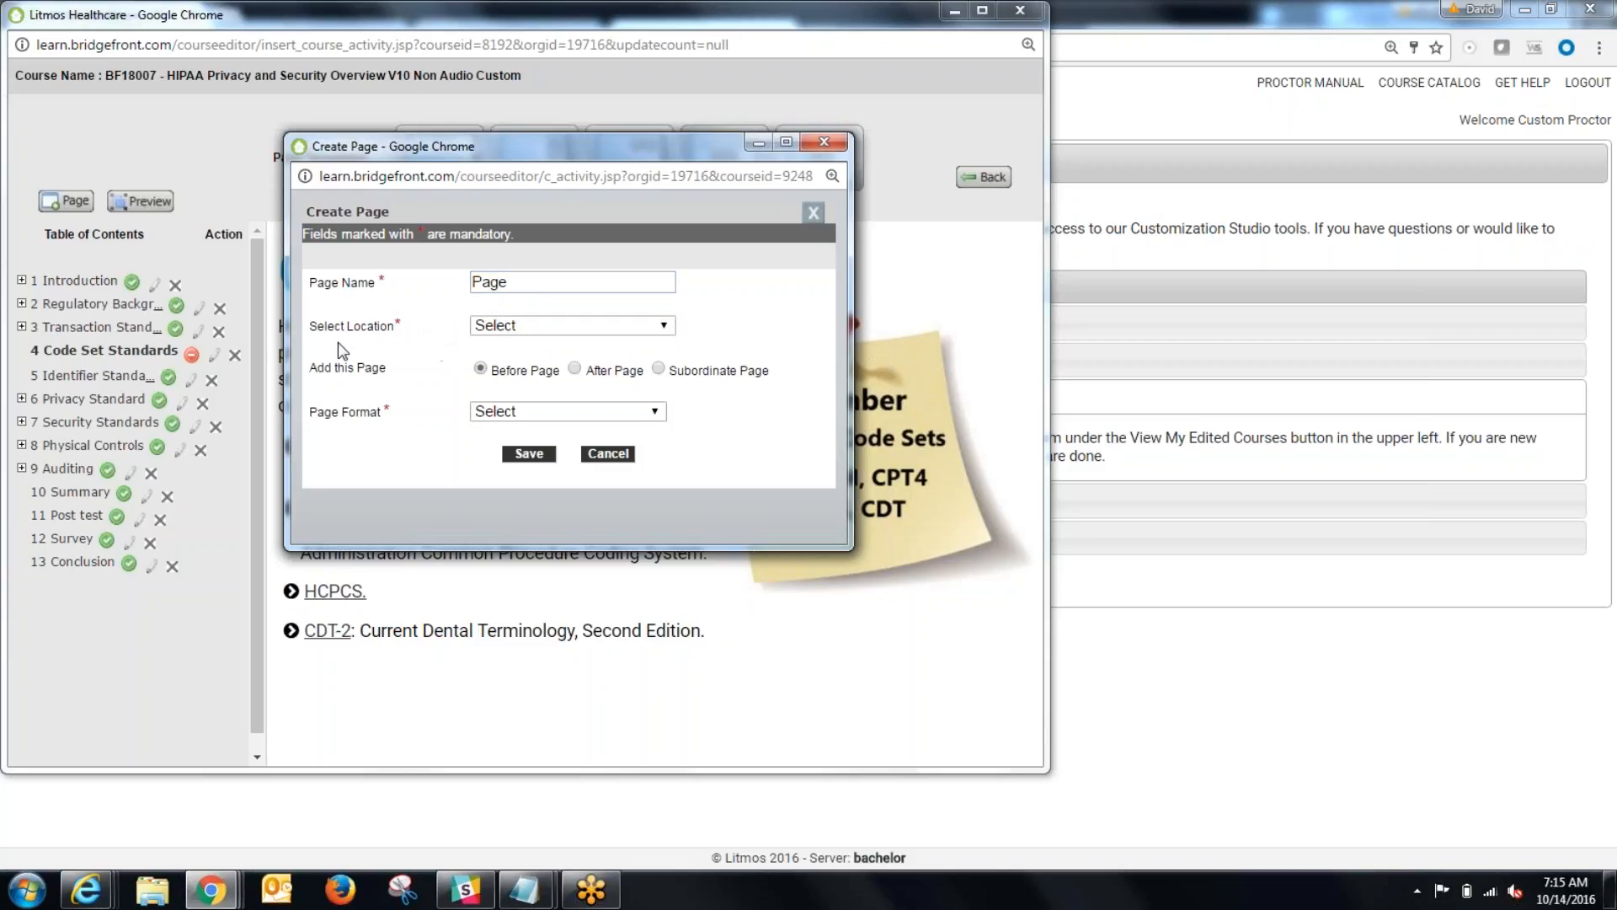
click(550, 326)
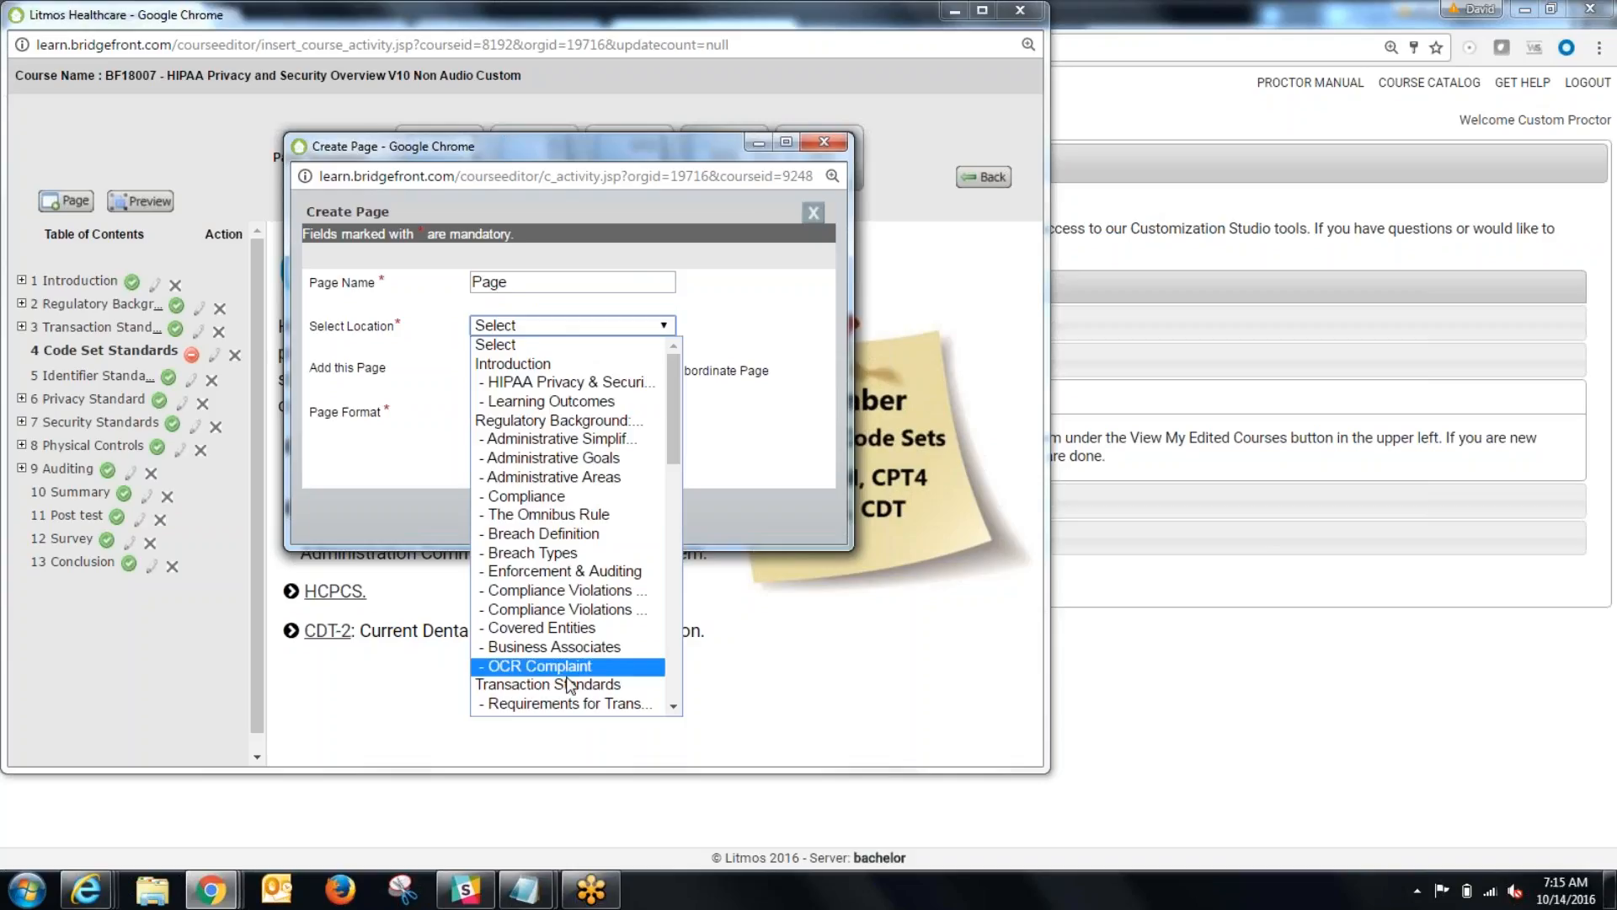
click(566, 325)
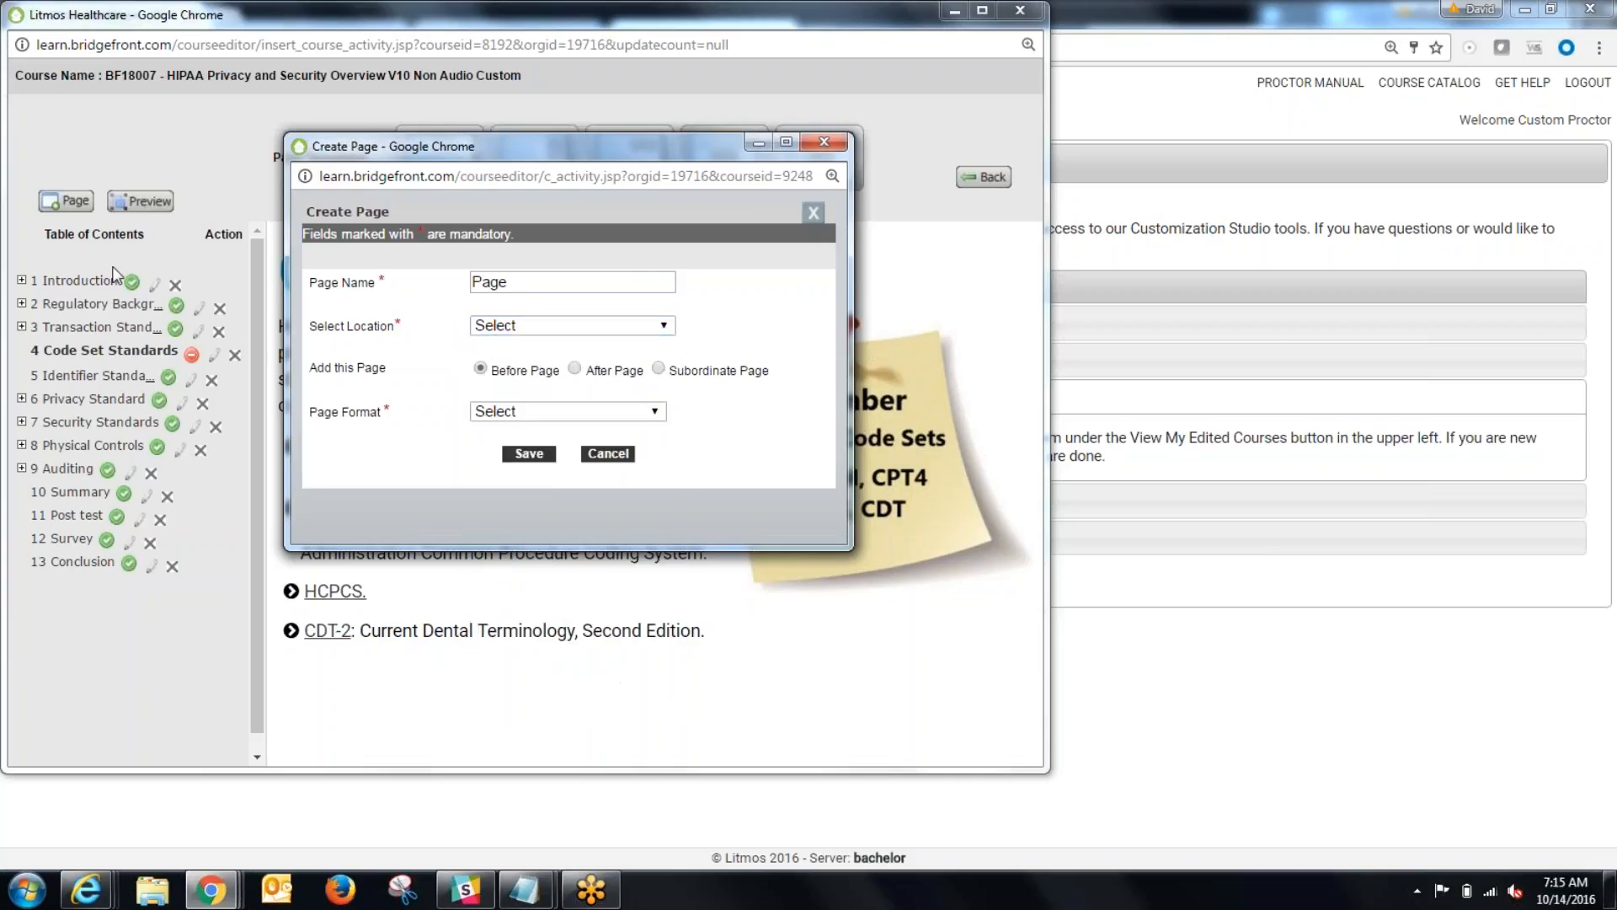
click(564, 328)
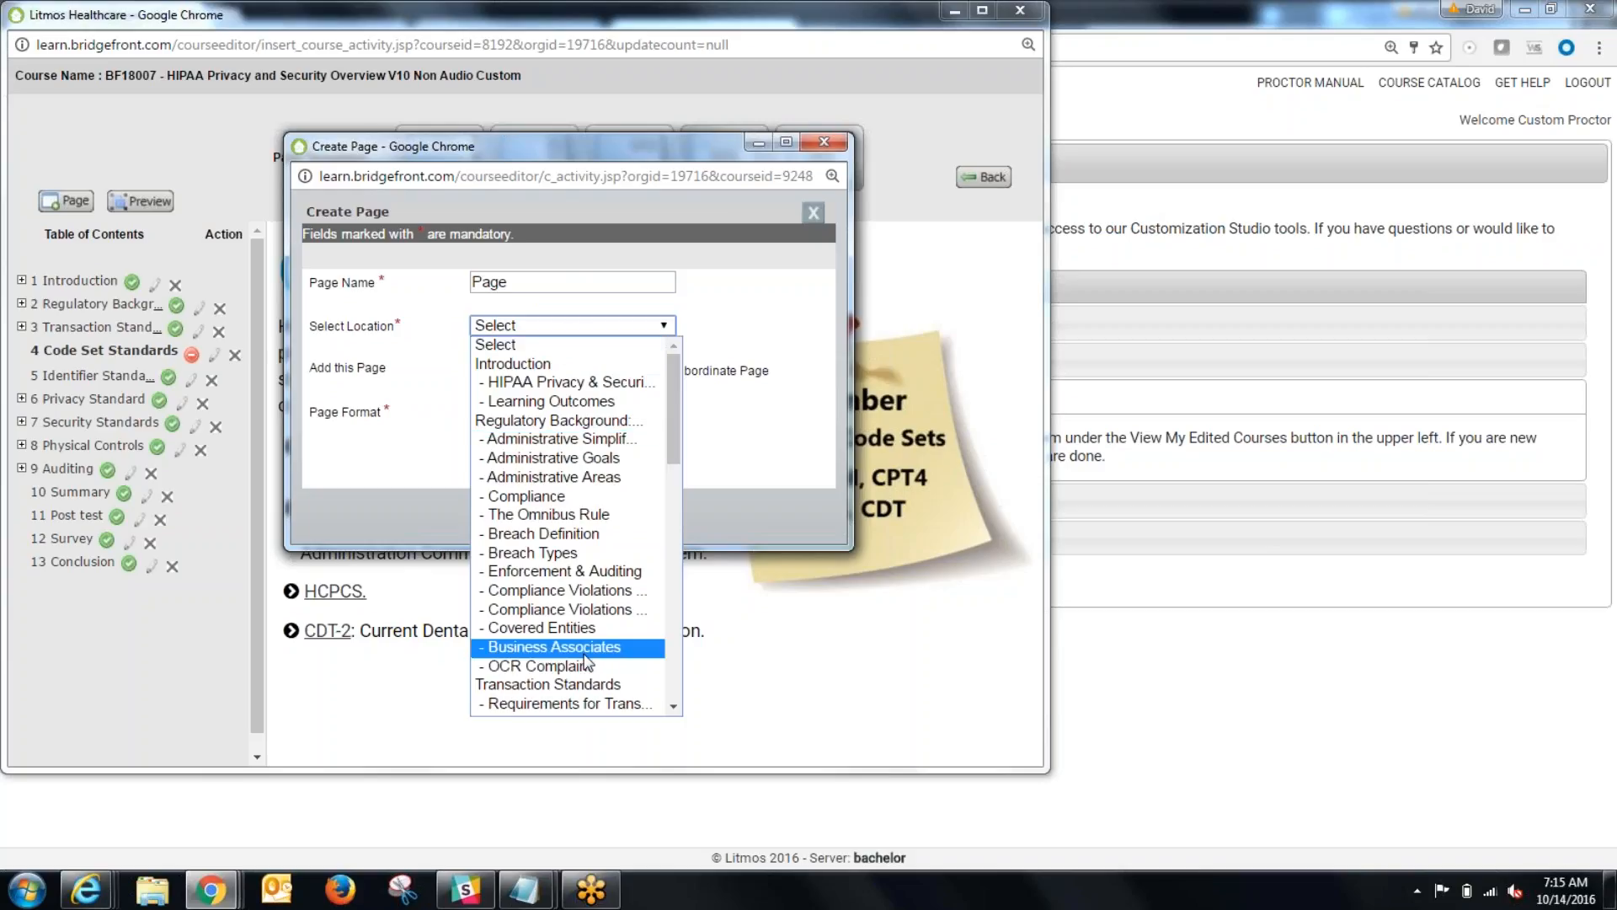
click(573, 685)
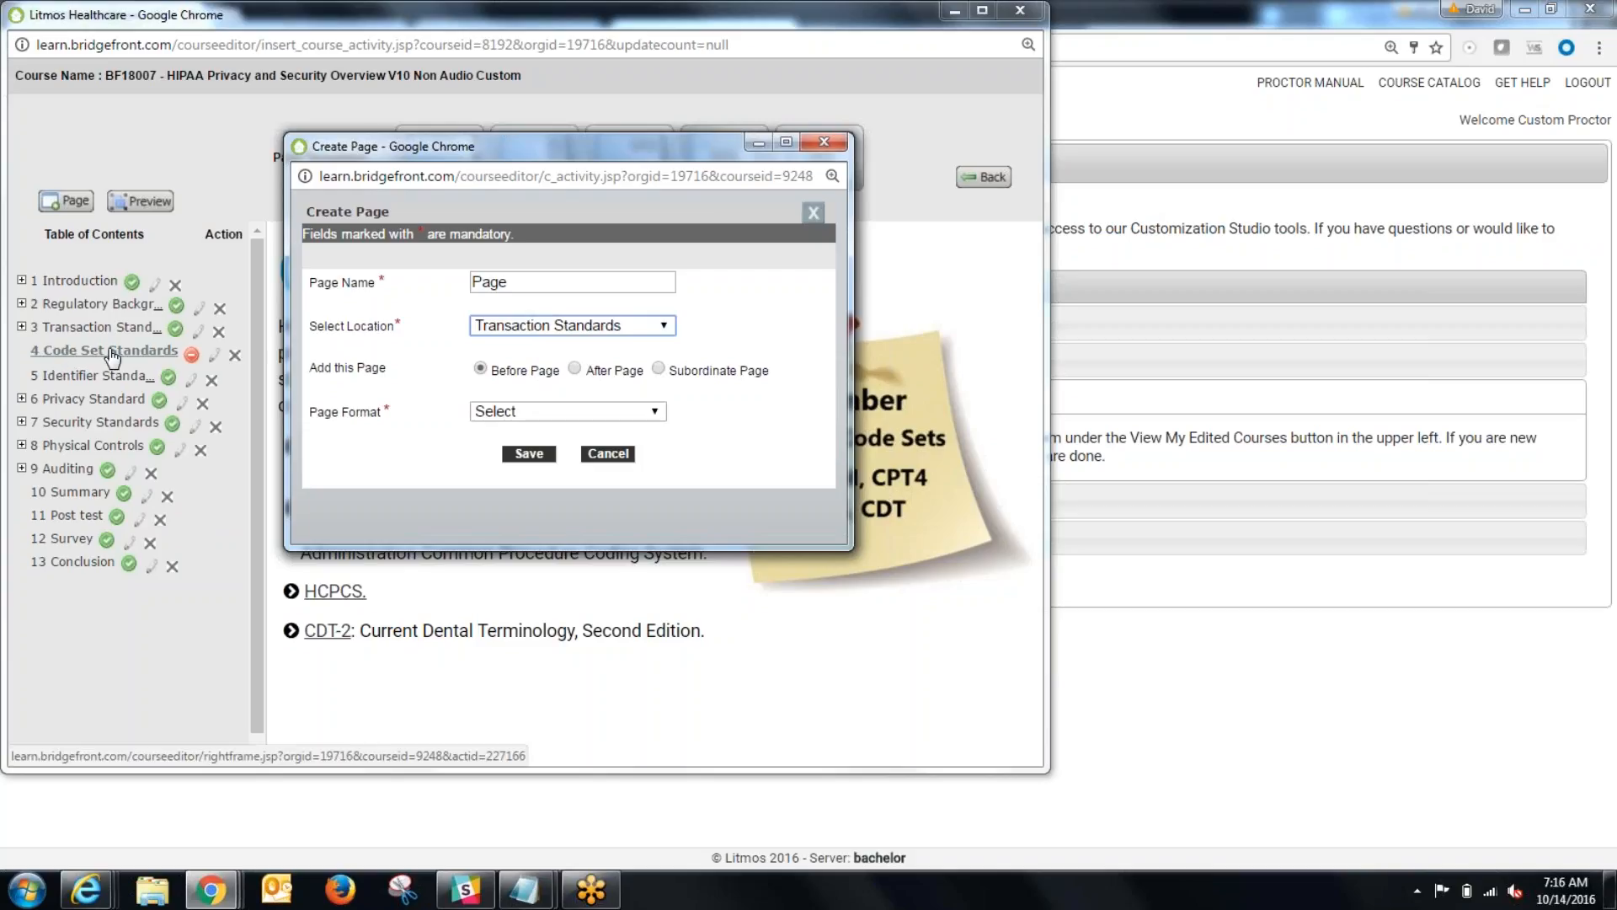
Step: Look through the subpages under Transaction Standards in the table of contents and return to the Create Page window
click(21, 327)
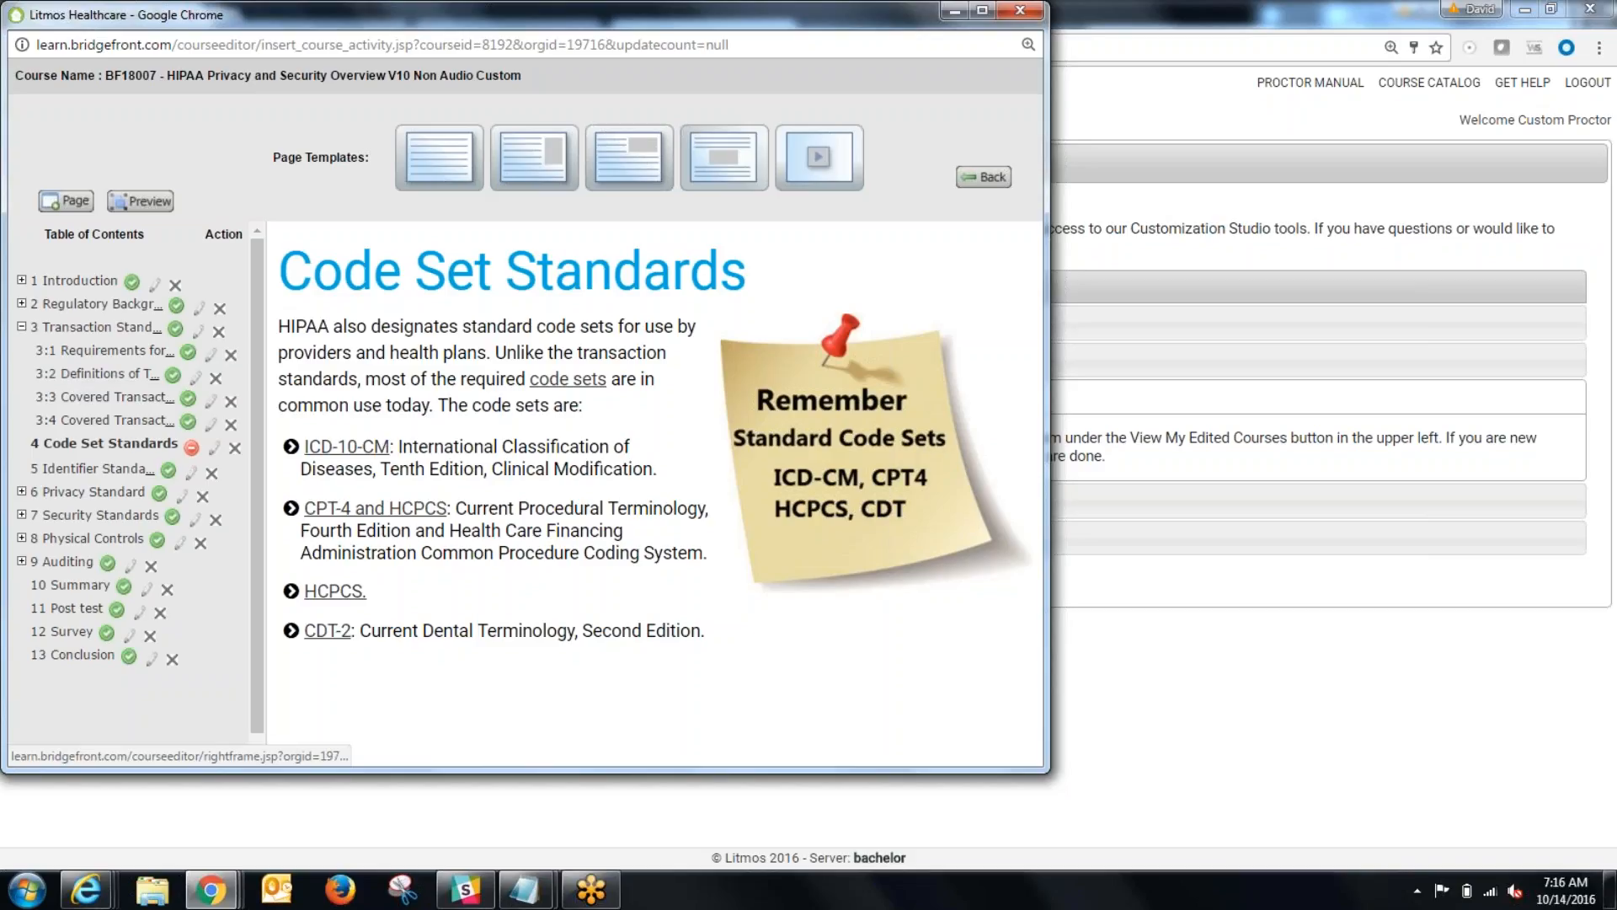
click(22, 327)
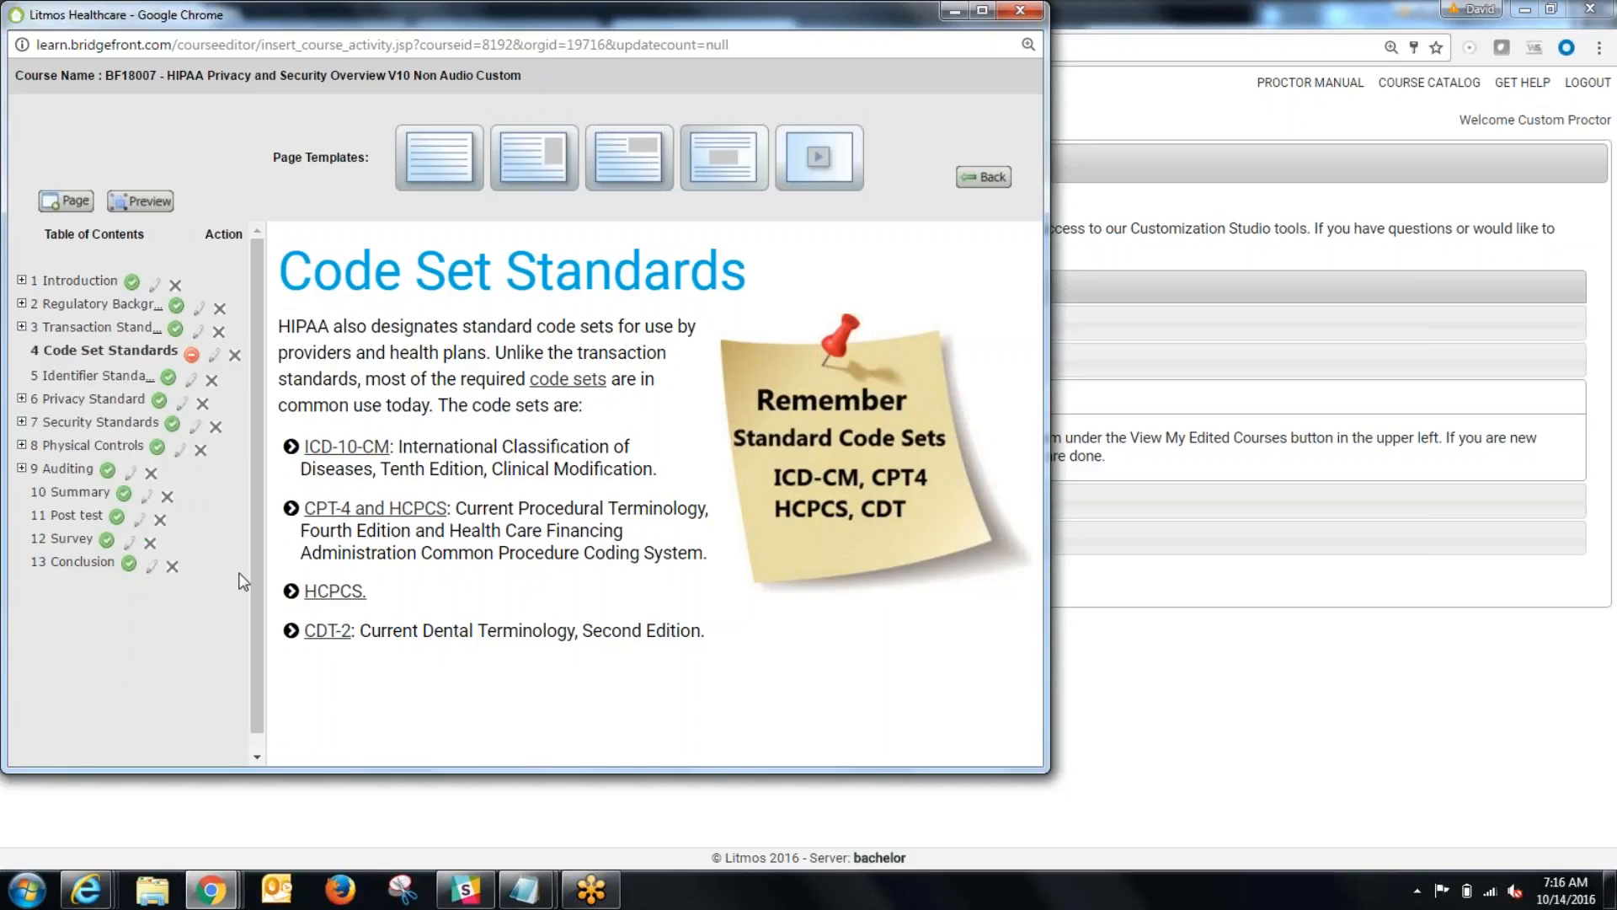
mouse_move(210, 889)
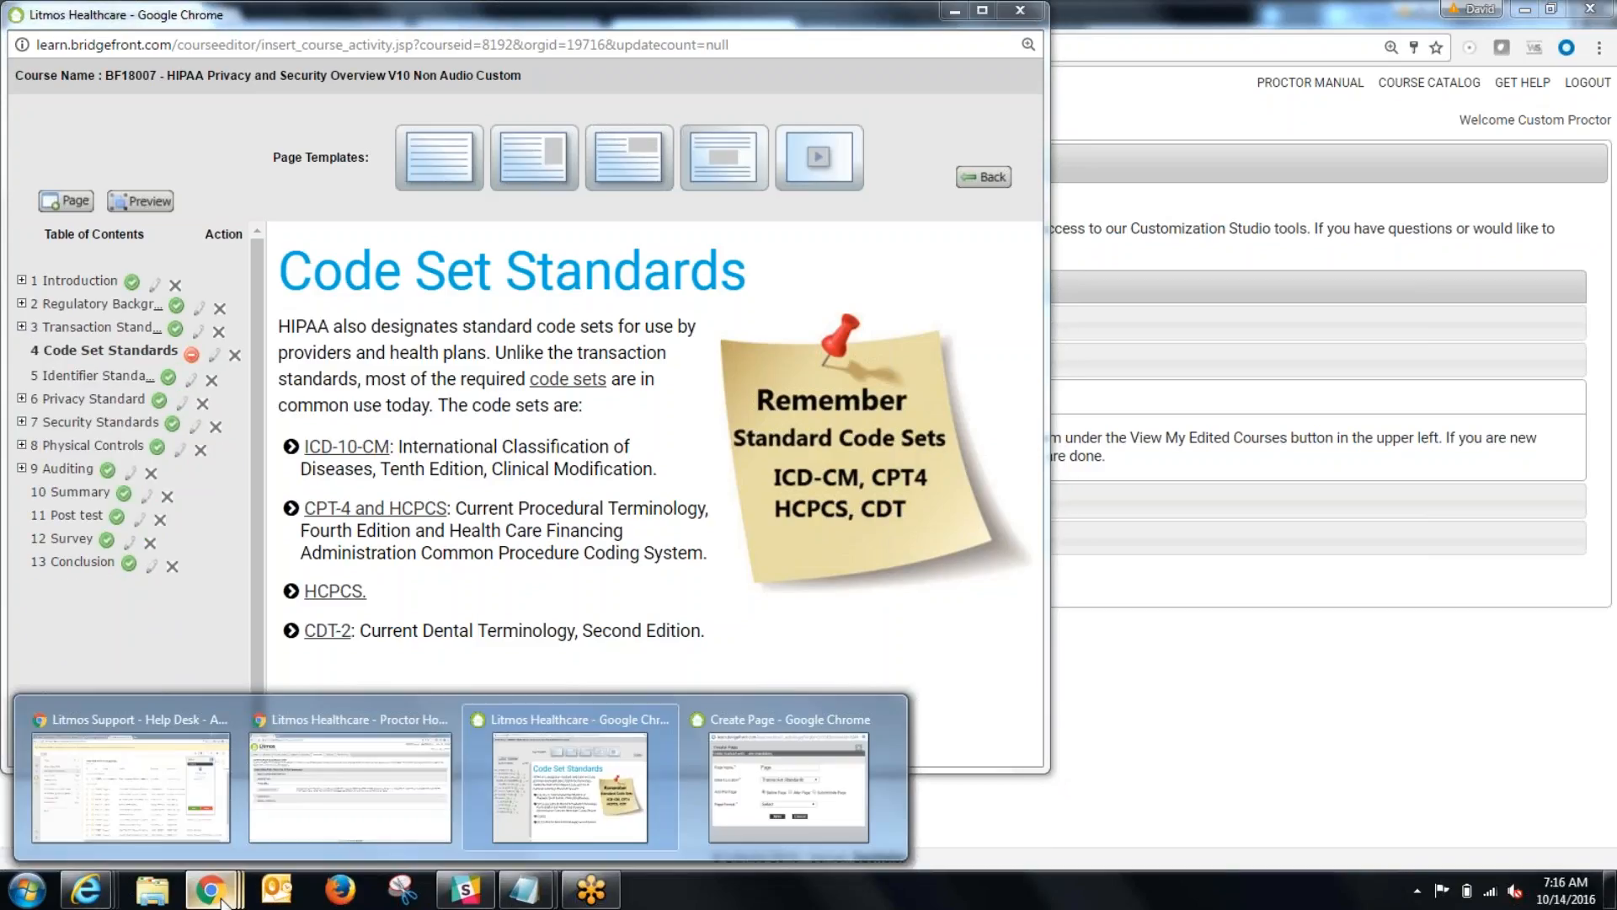
click(787, 799)
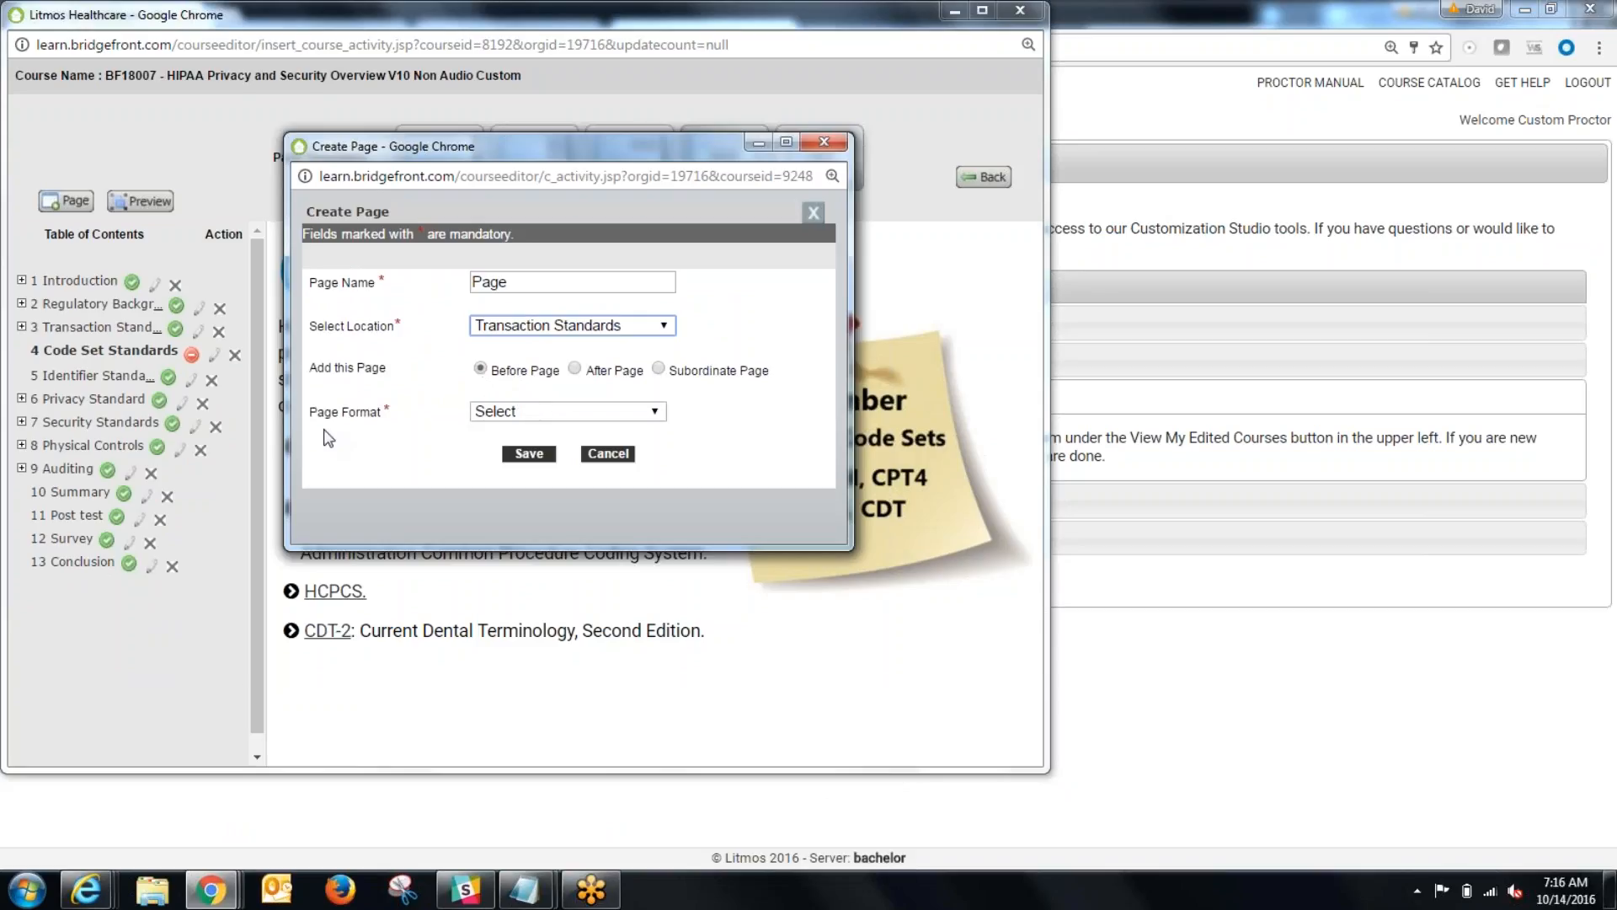
Step: Set the page format to All Text, include audio and narration, and save the new page
click(549, 413)
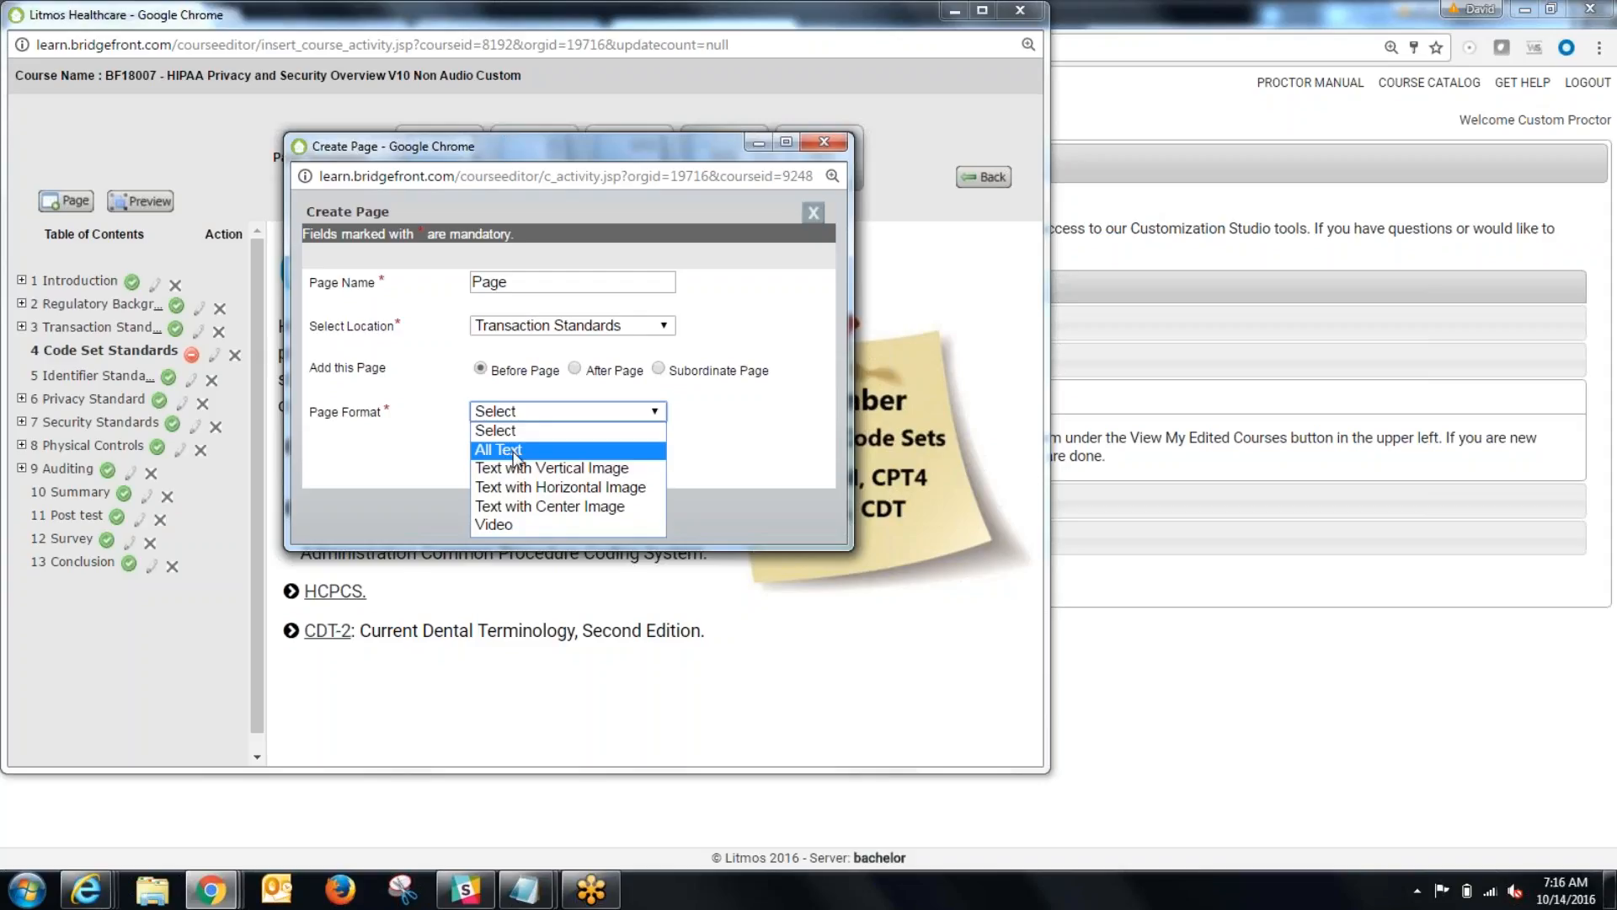
click(516, 486)
click(603, 411)
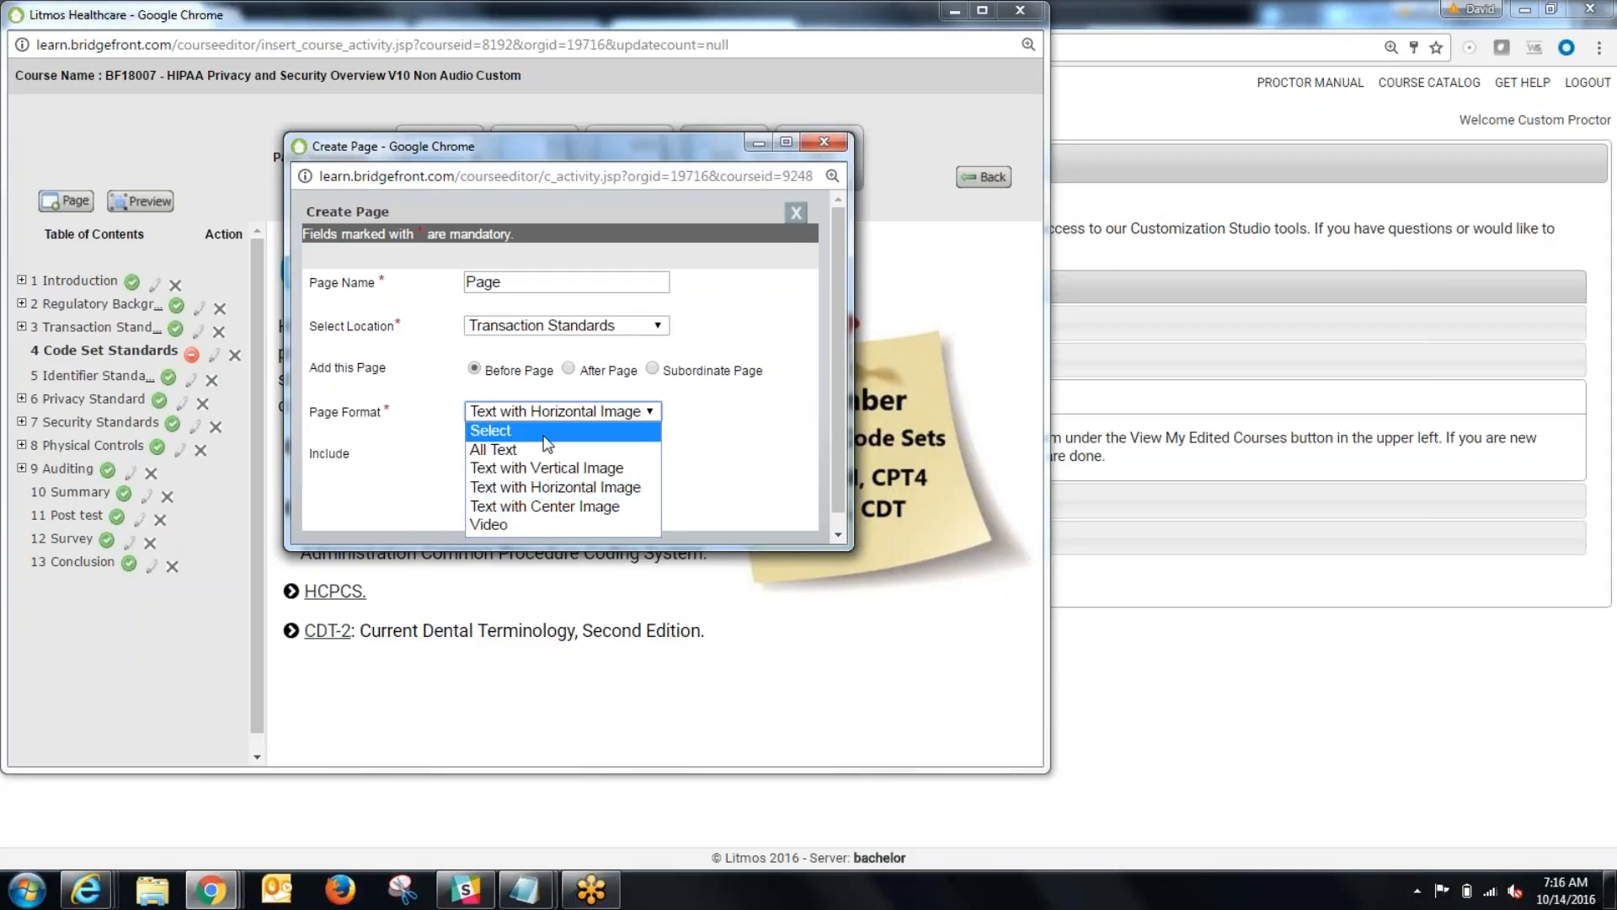
click(545, 449)
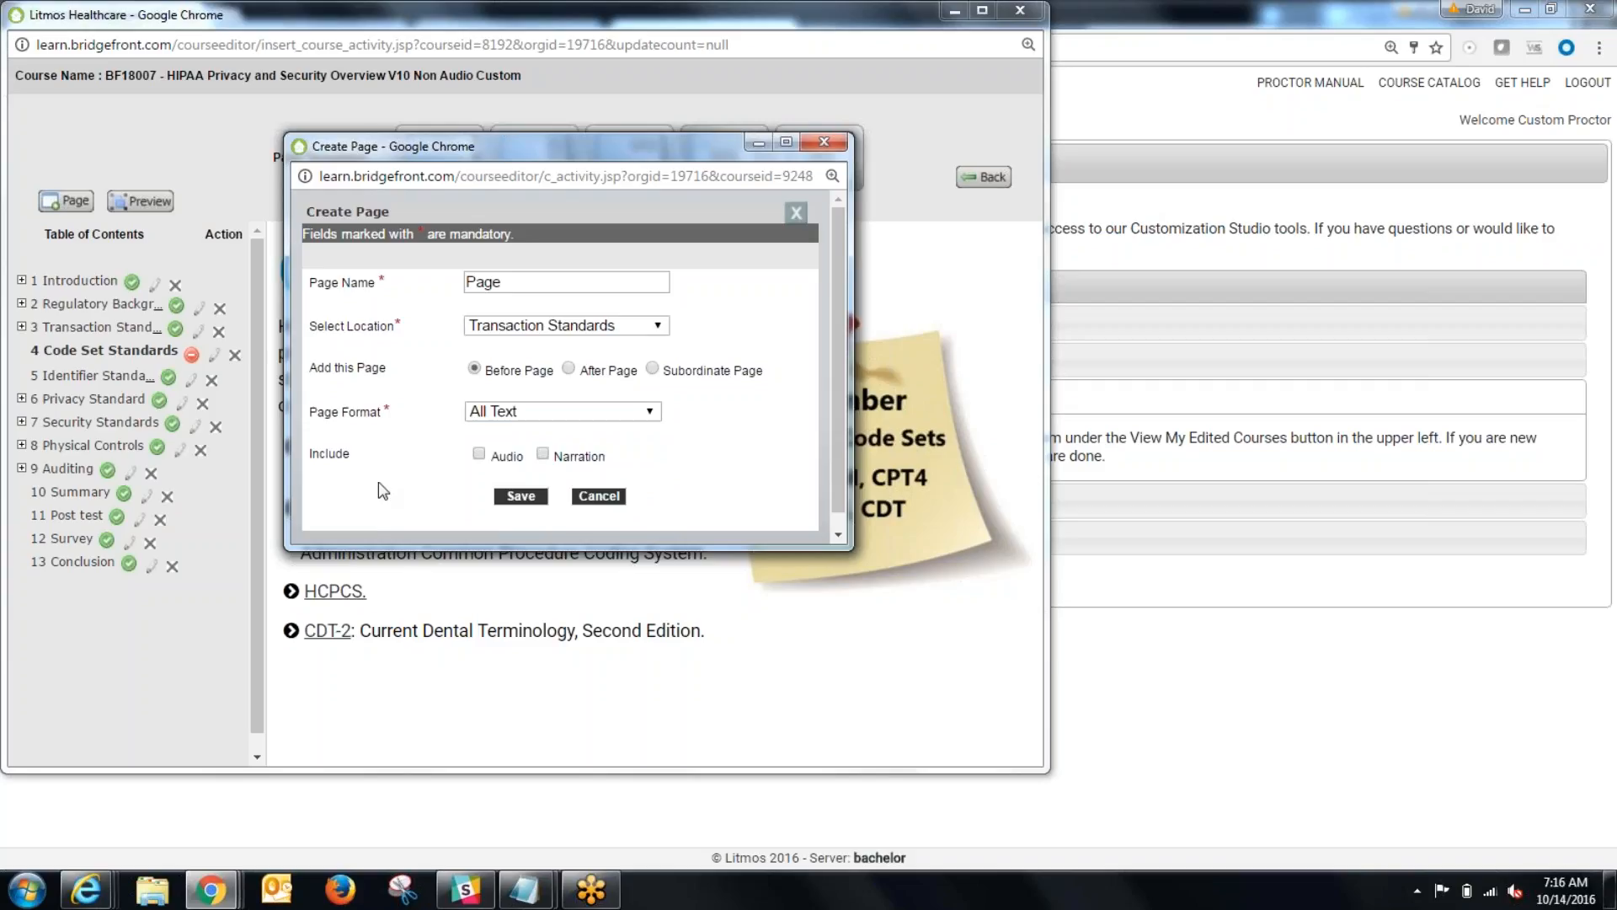
click(478, 455)
click(542, 454)
click(521, 496)
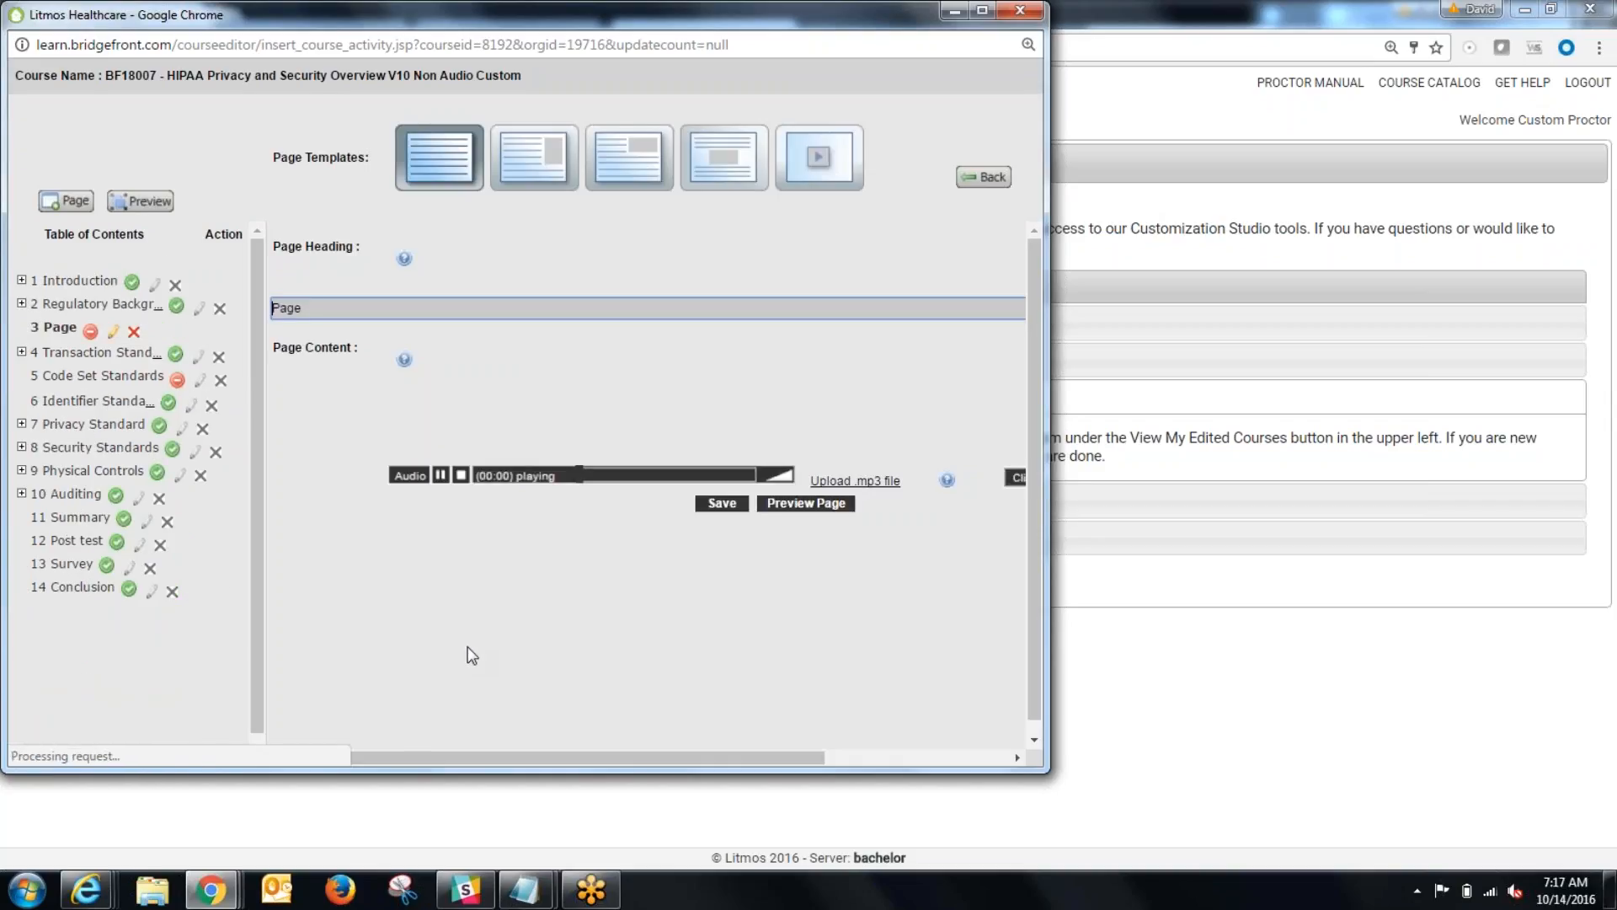
Step: Activate the new page named "Page" in the course's table of contents
click(89, 332)
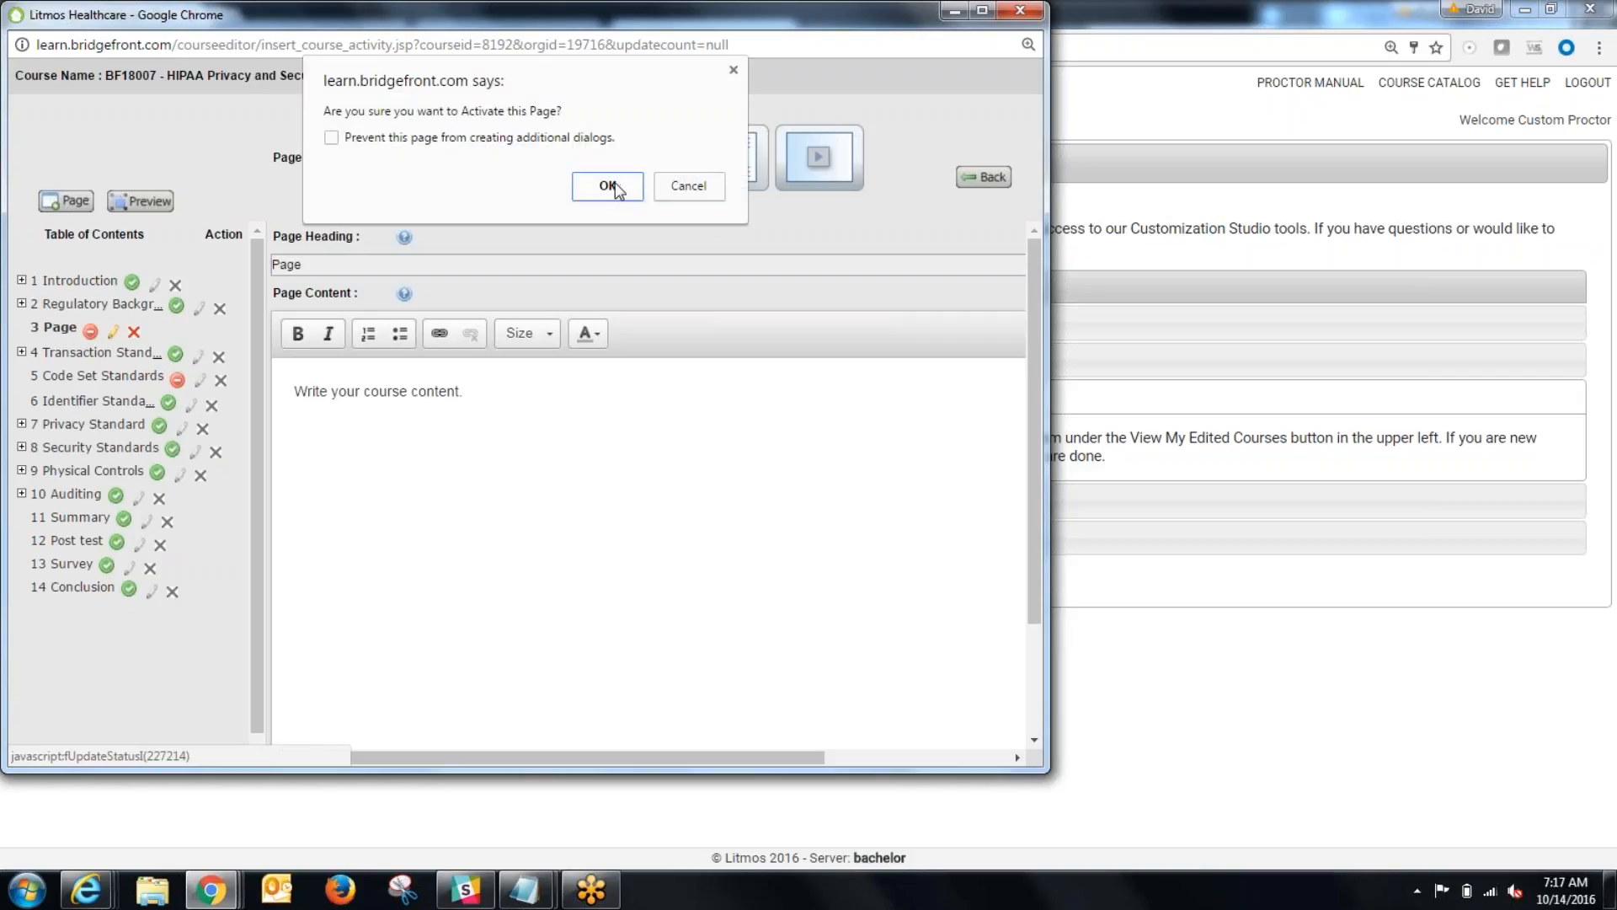
click(612, 187)
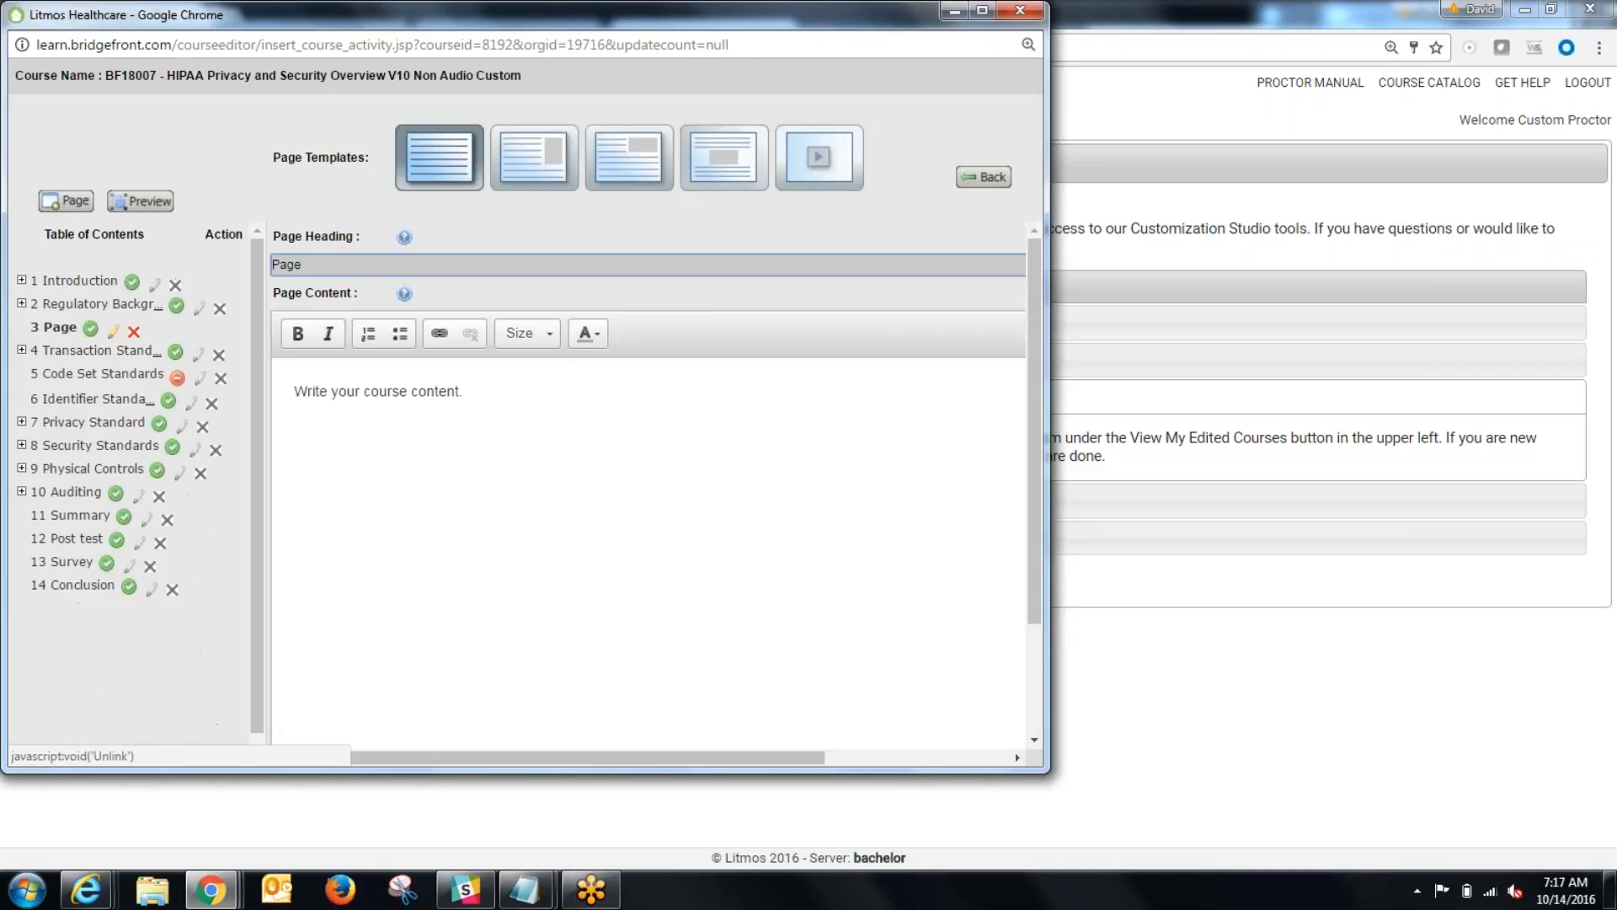
Step: Replace the page's placeholder content with "This is my page", widen the editor window, and save the page
drag(491, 393, 239, 383)
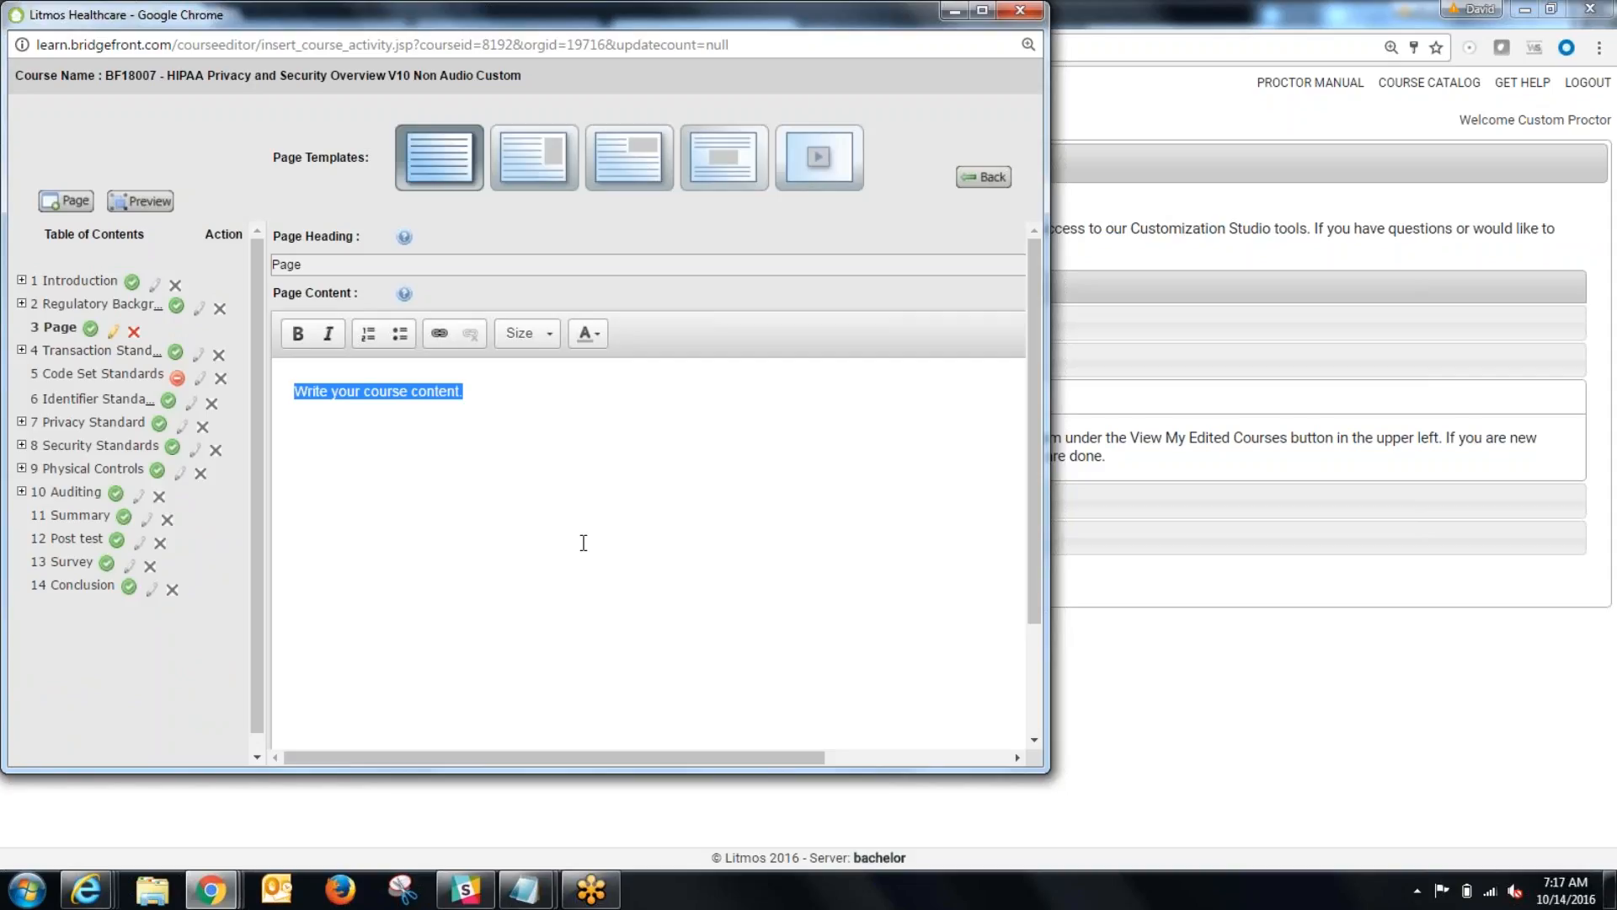
text(This is )
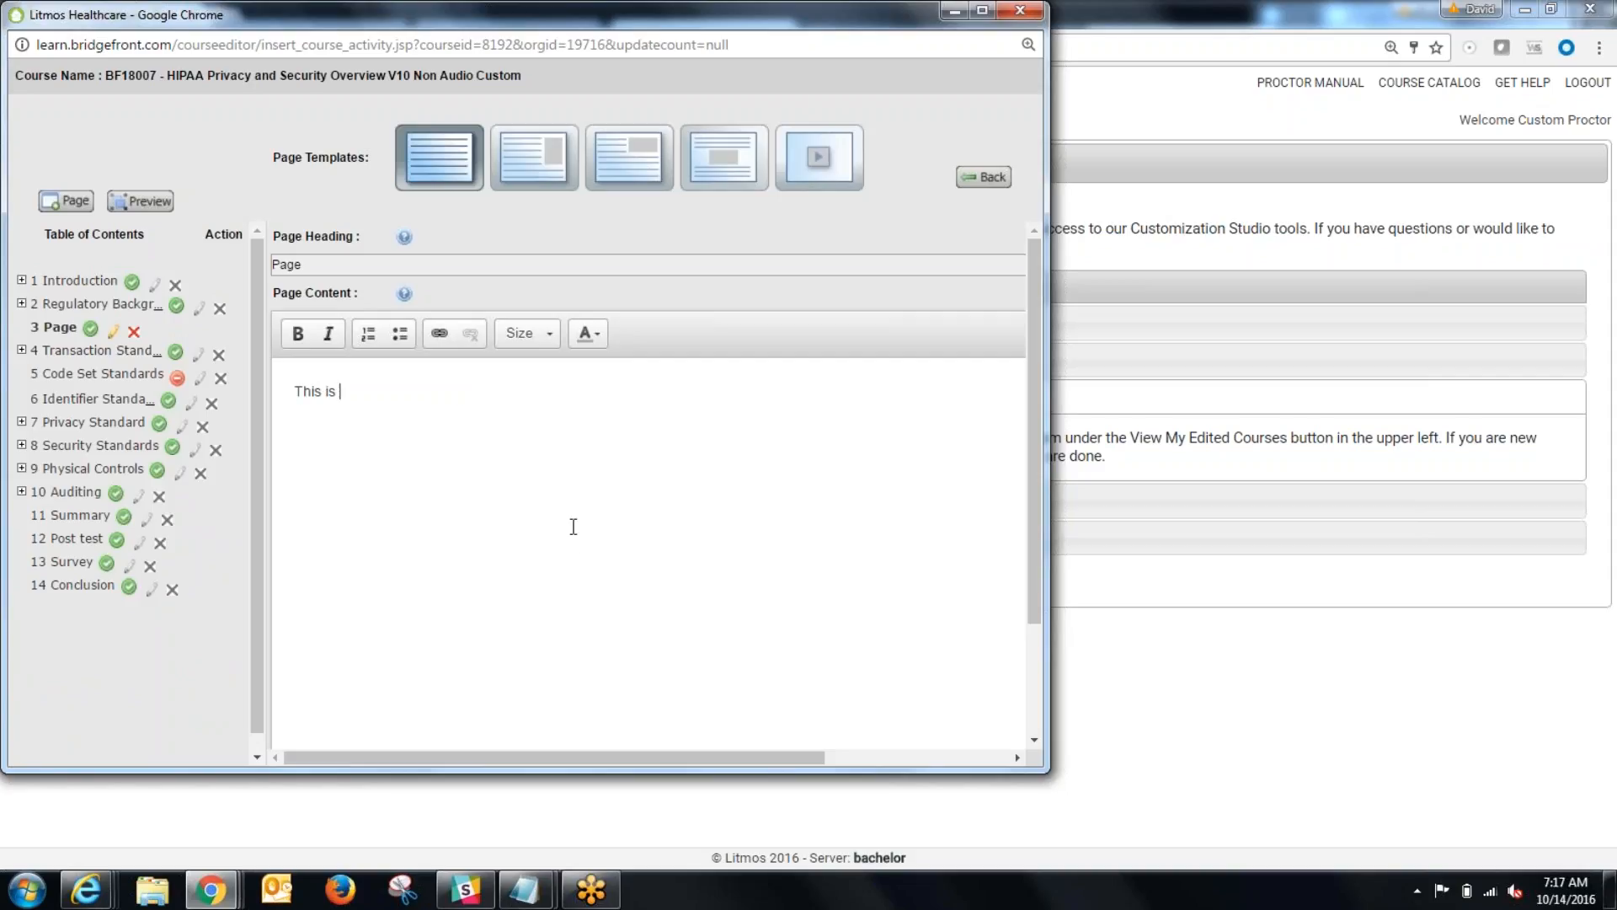
text(my page)
drag(1048, 471, 1327, 462)
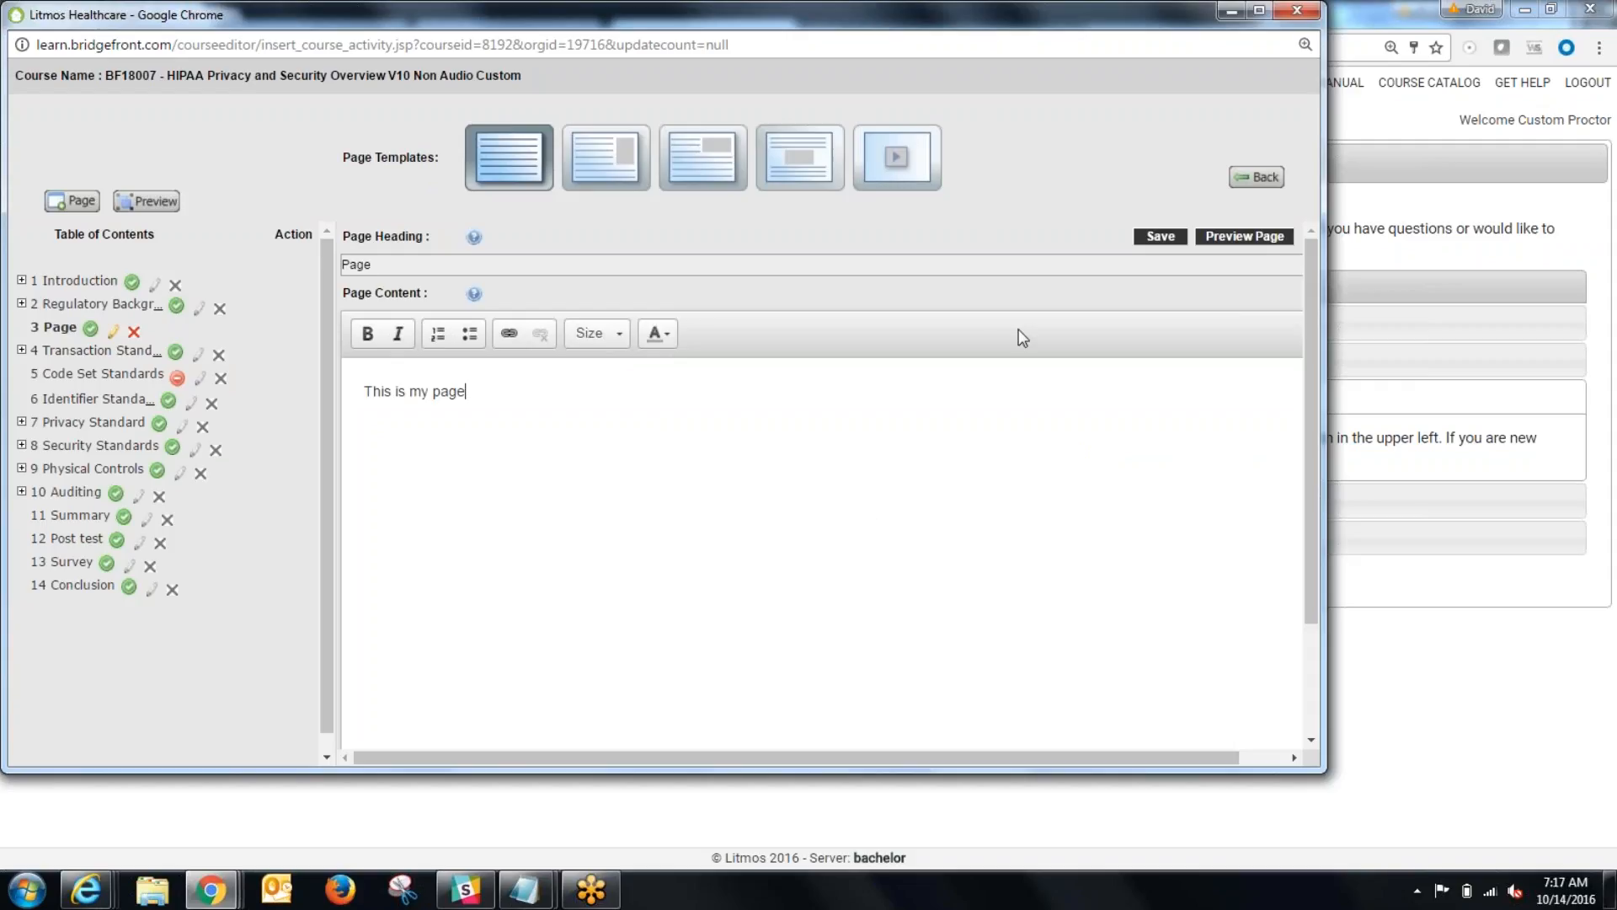
click(1159, 236)
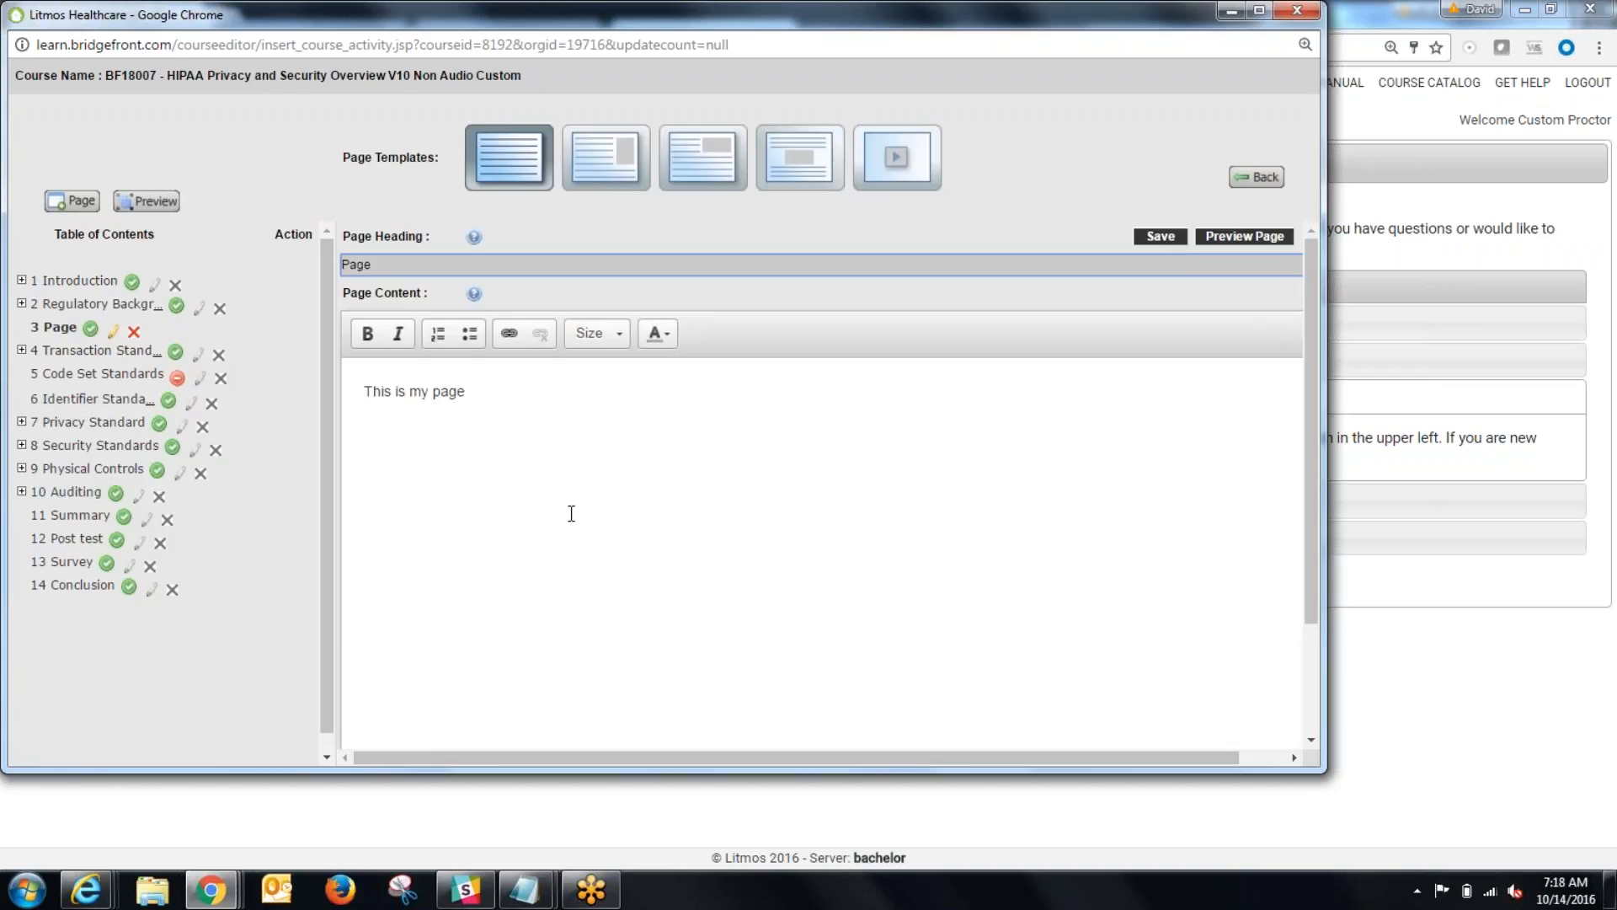
Step: Preview the new page and return to editing its content
click(513, 432)
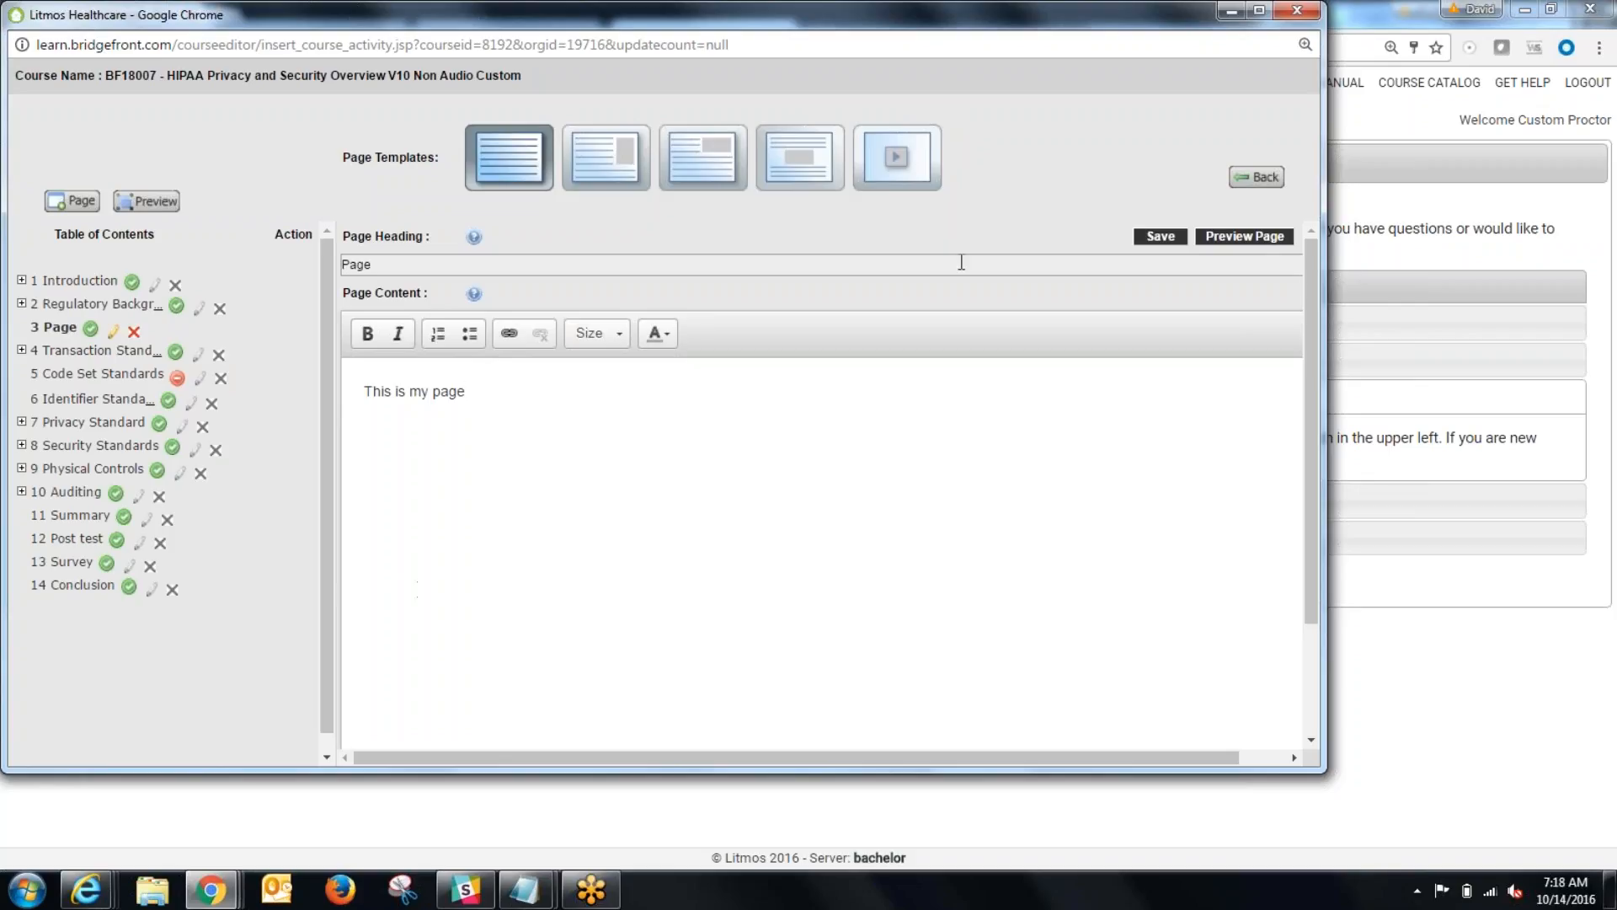
click(1224, 239)
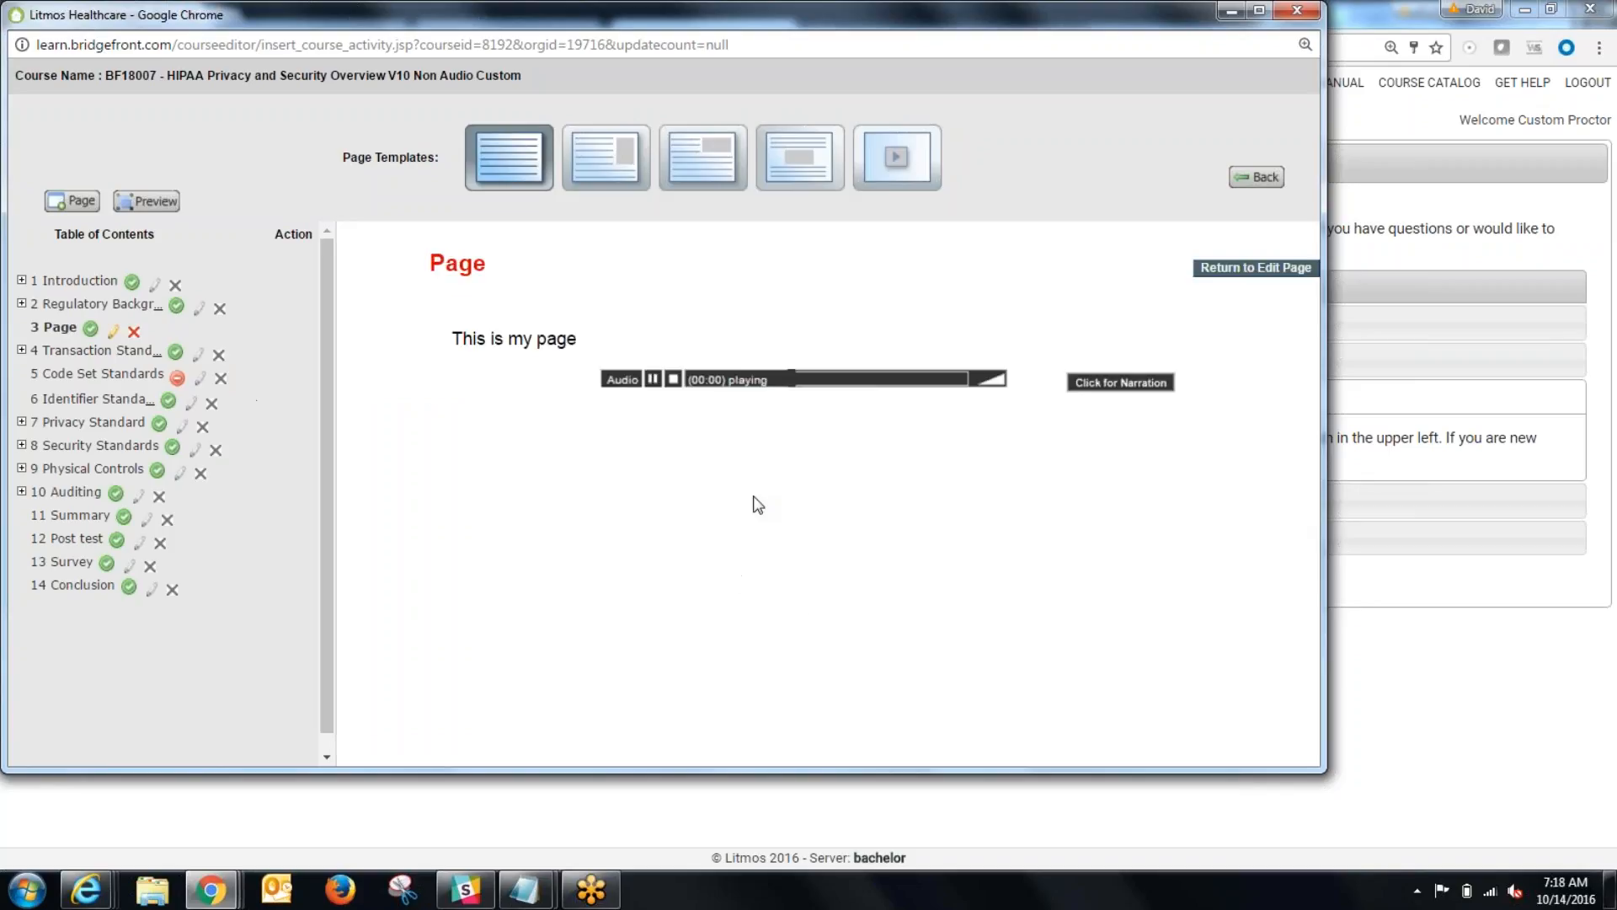
click(1248, 269)
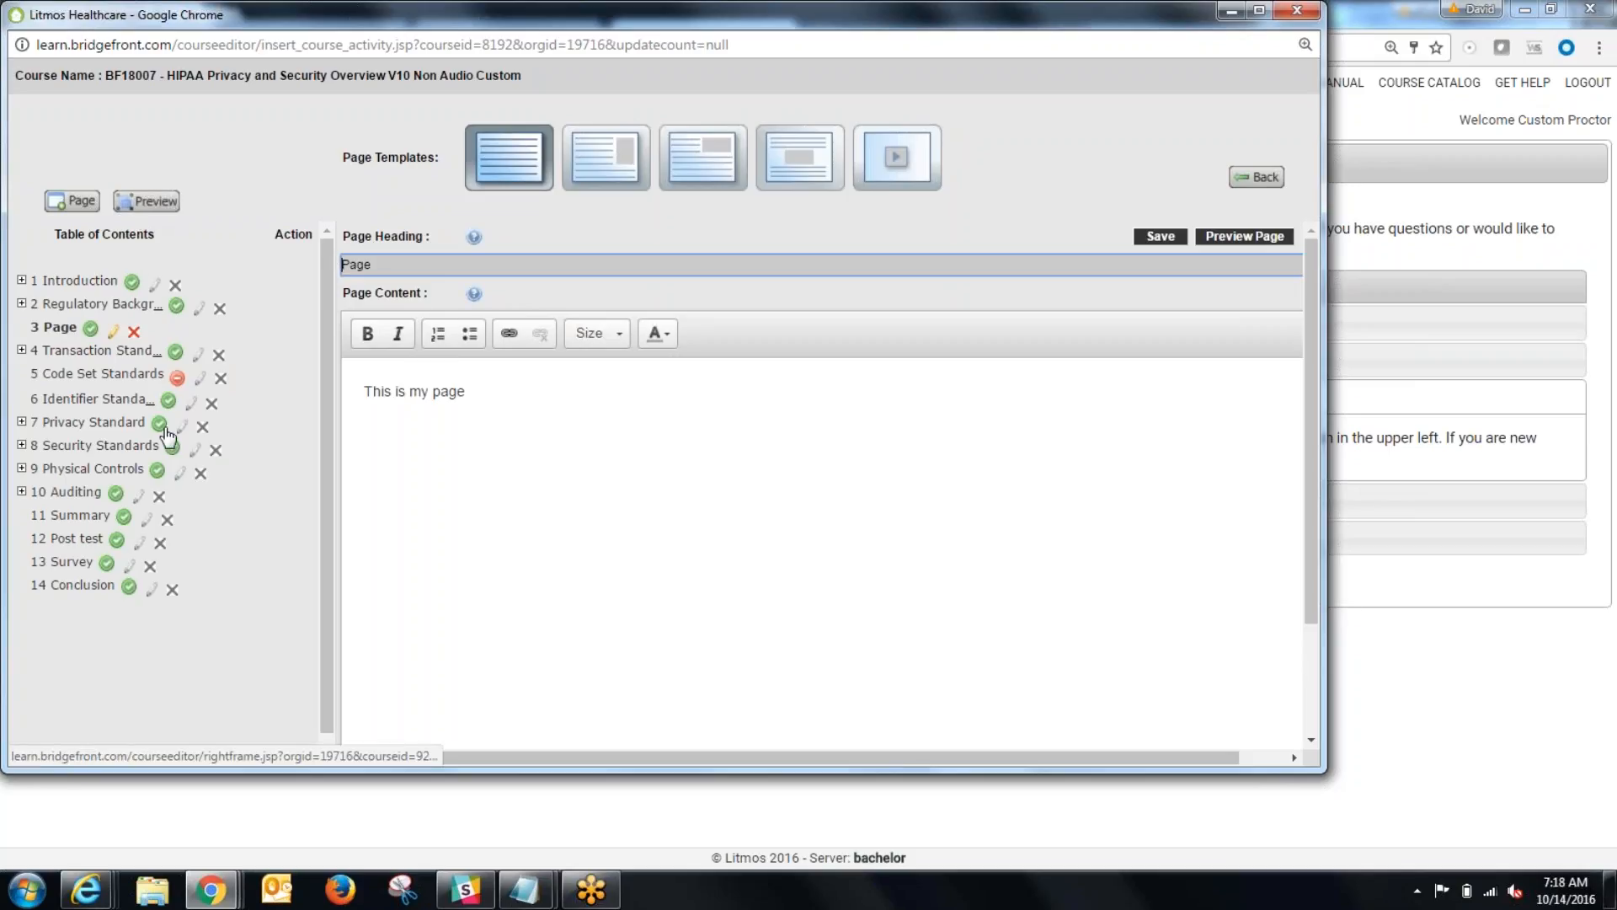
click(592, 561)
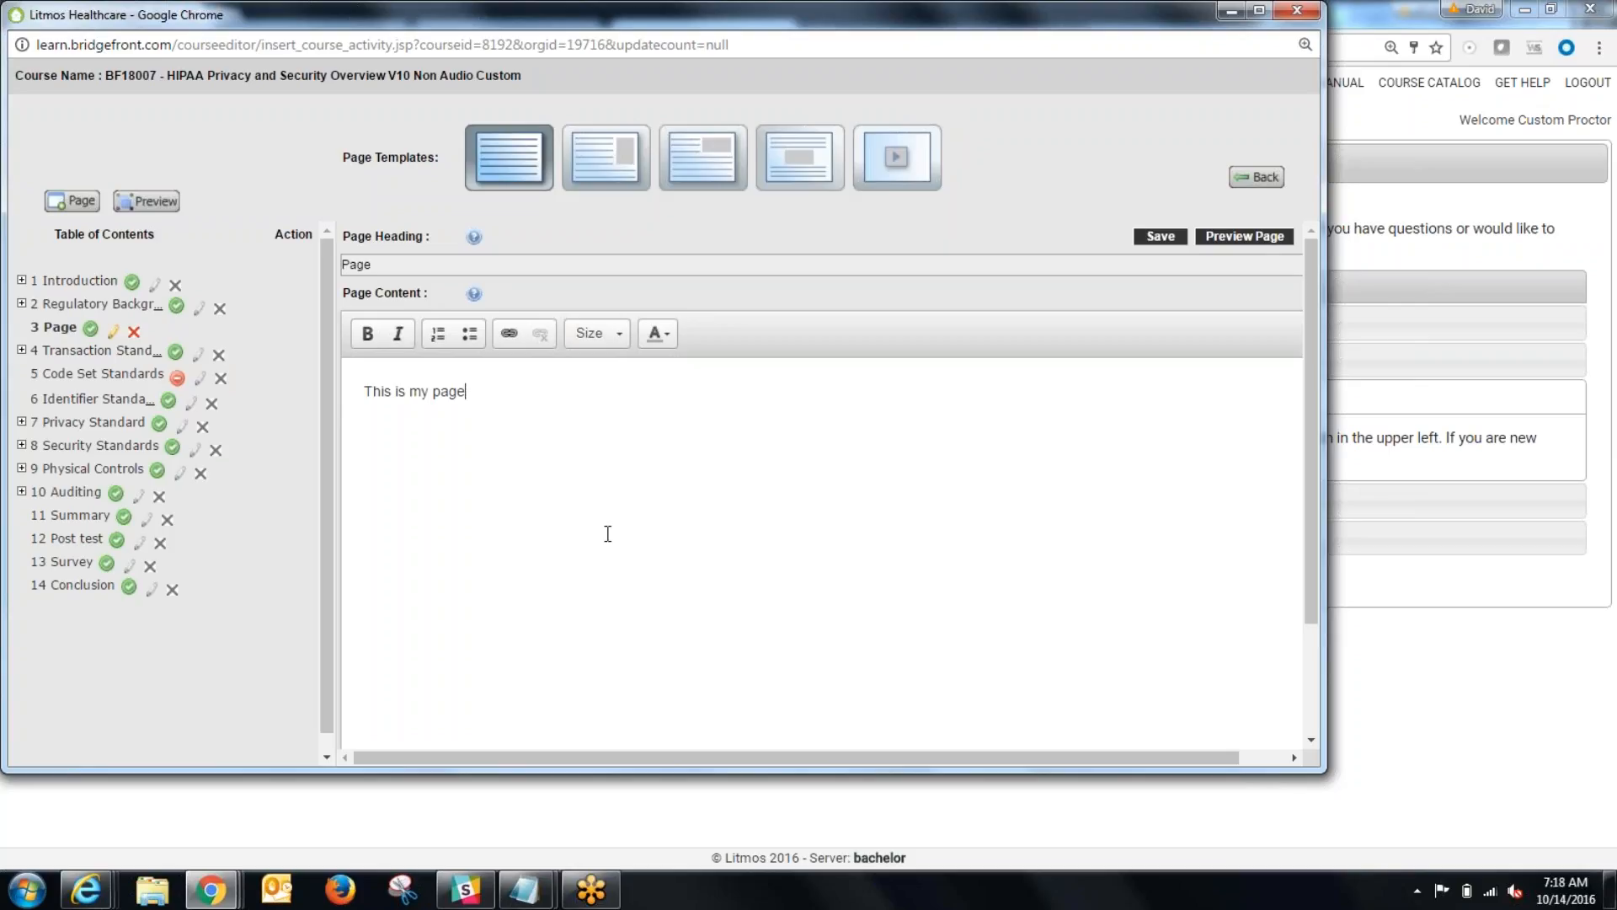
Step: Open the page's mp3 upload window and its narration editor, and close each without adding anything
scroll(606, 541, down, 1)
scroll(609, 542, down, 1)
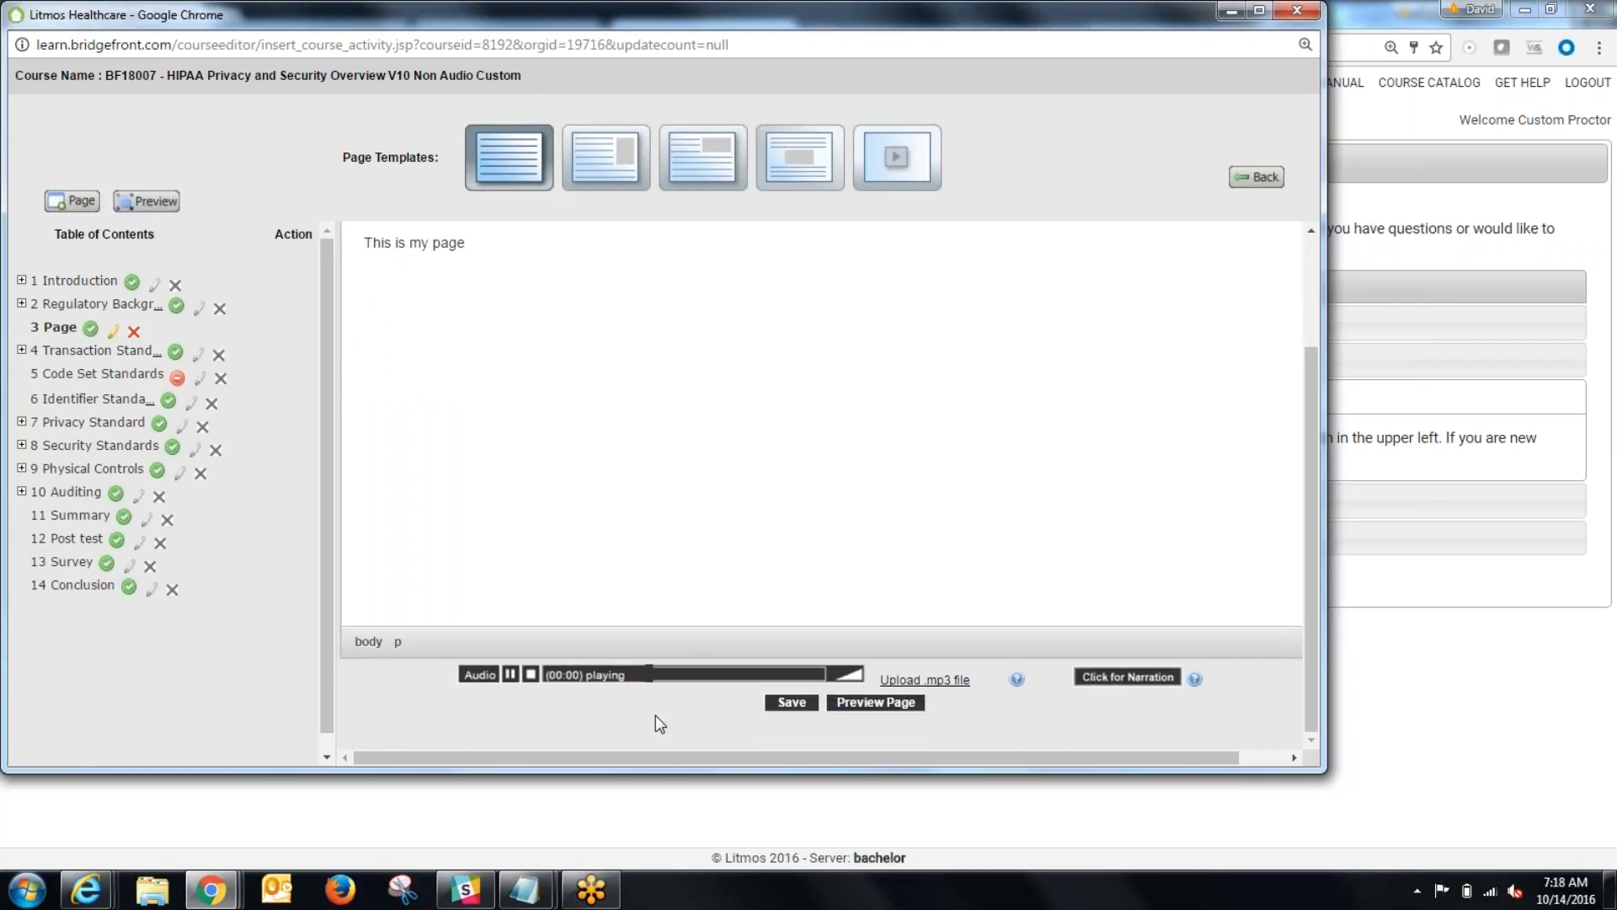
click(925, 679)
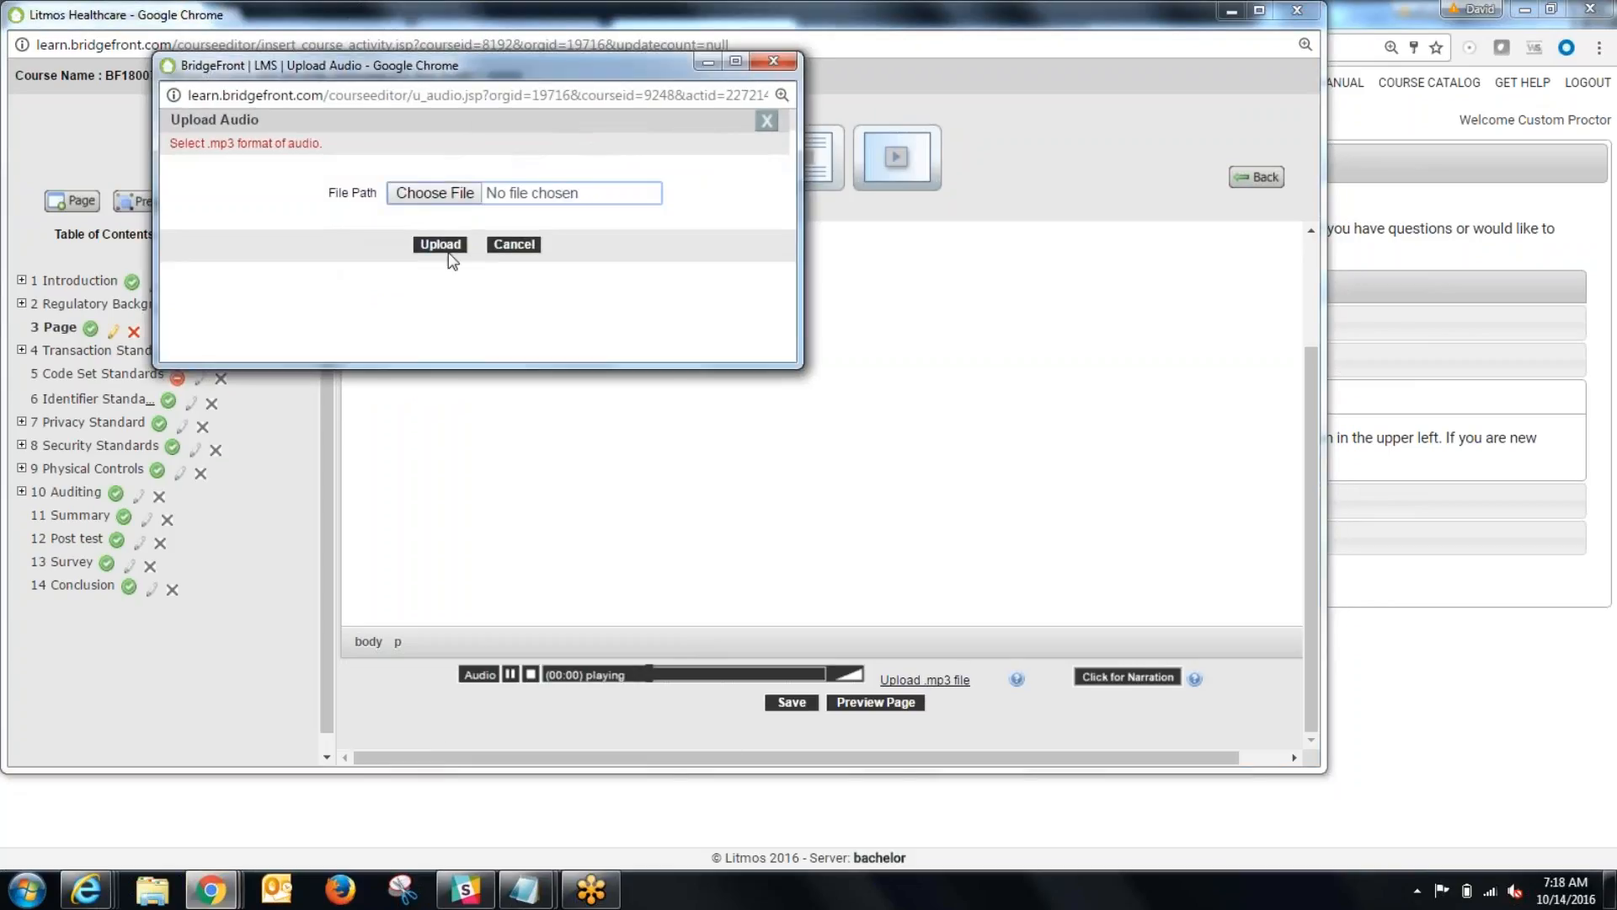
click(772, 62)
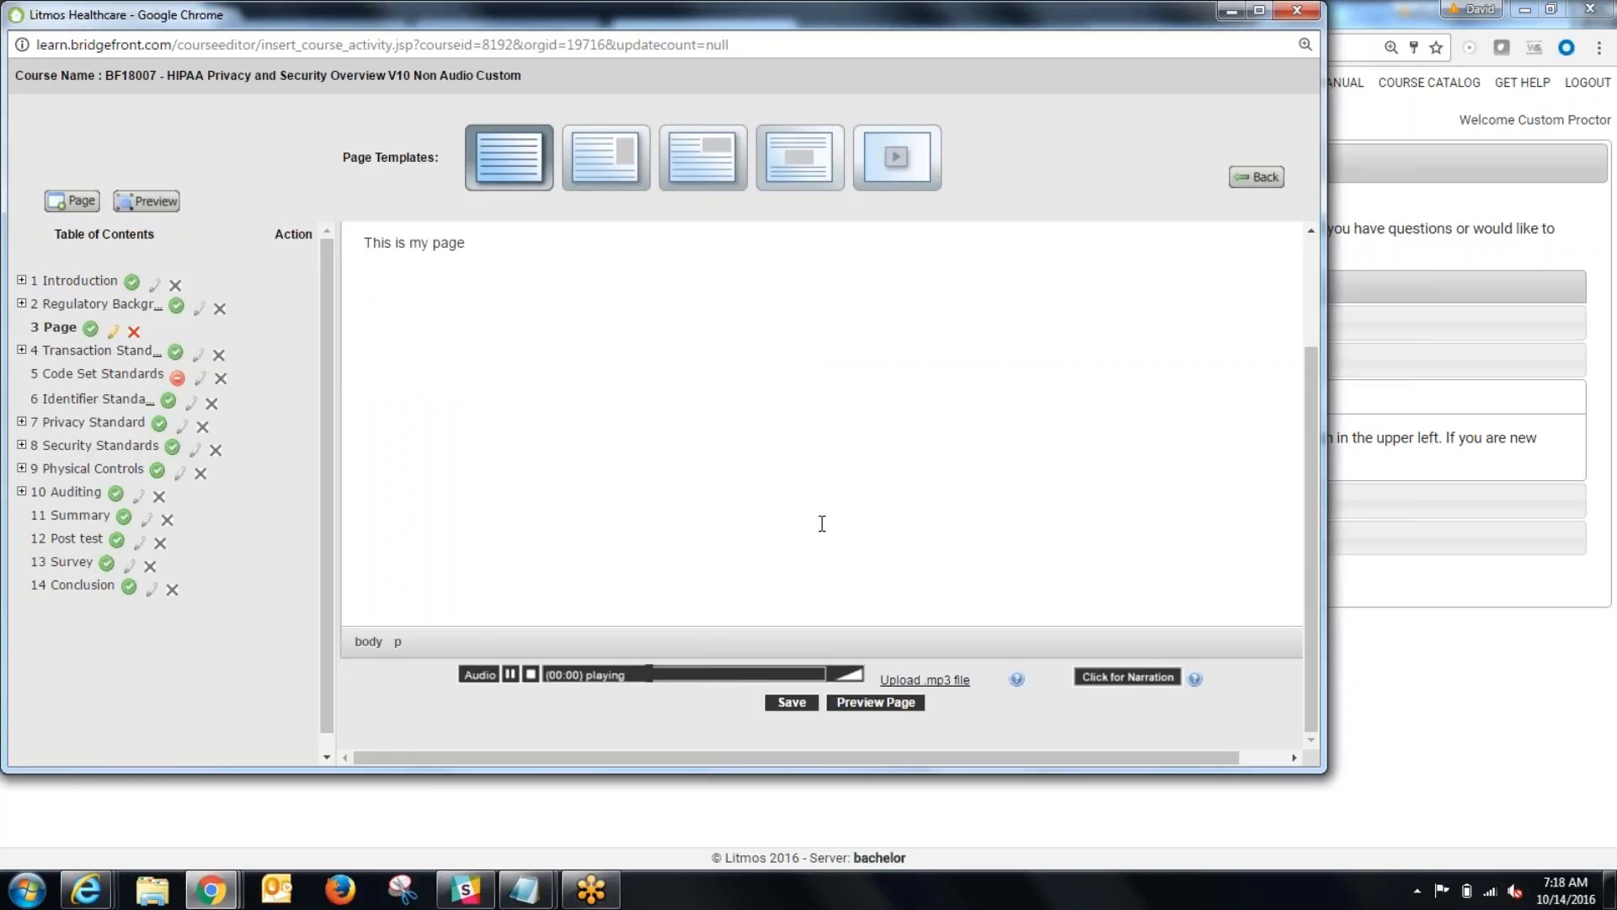
click(1120, 677)
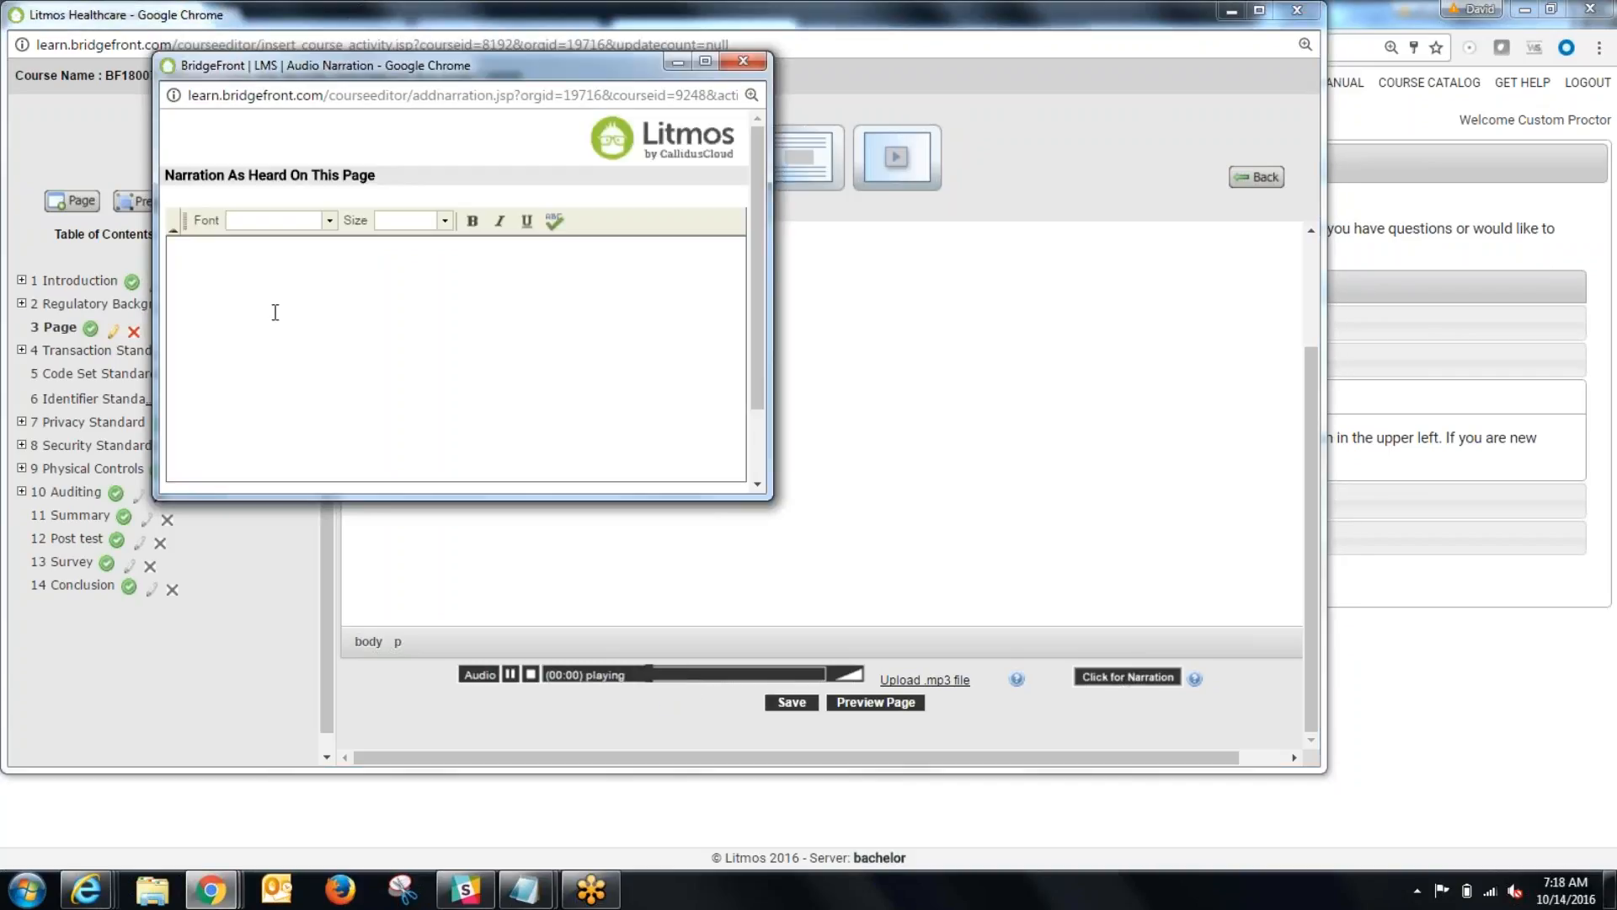
click(744, 62)
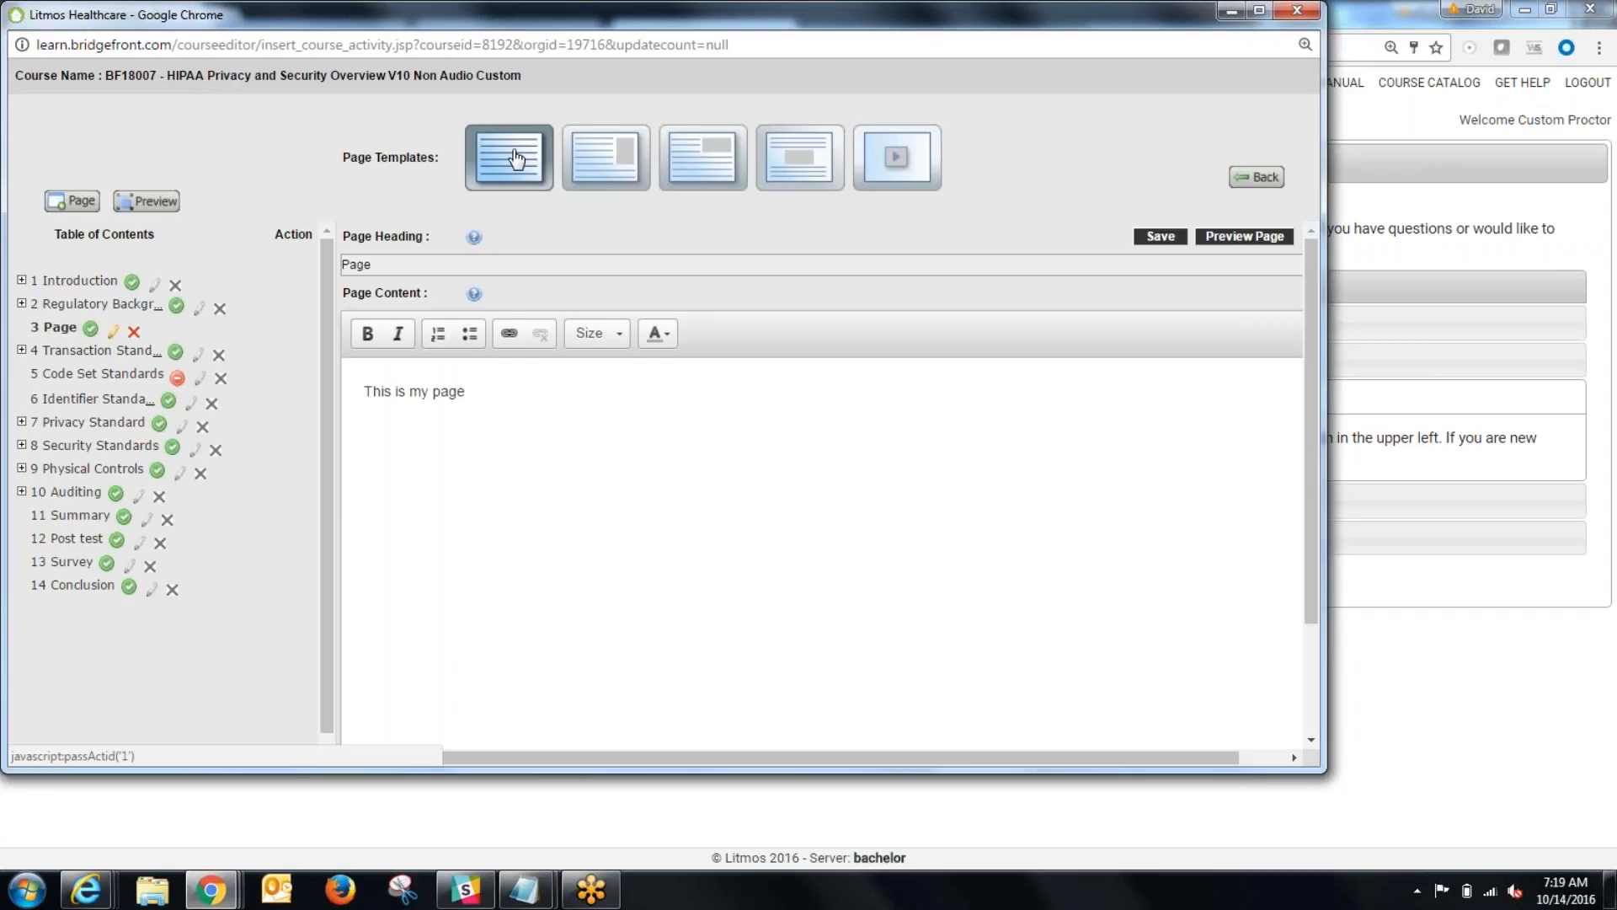
Step: Try the two side-image page templates, switch to the one with a centered image between two text blocks, and review its layout
click(621, 152)
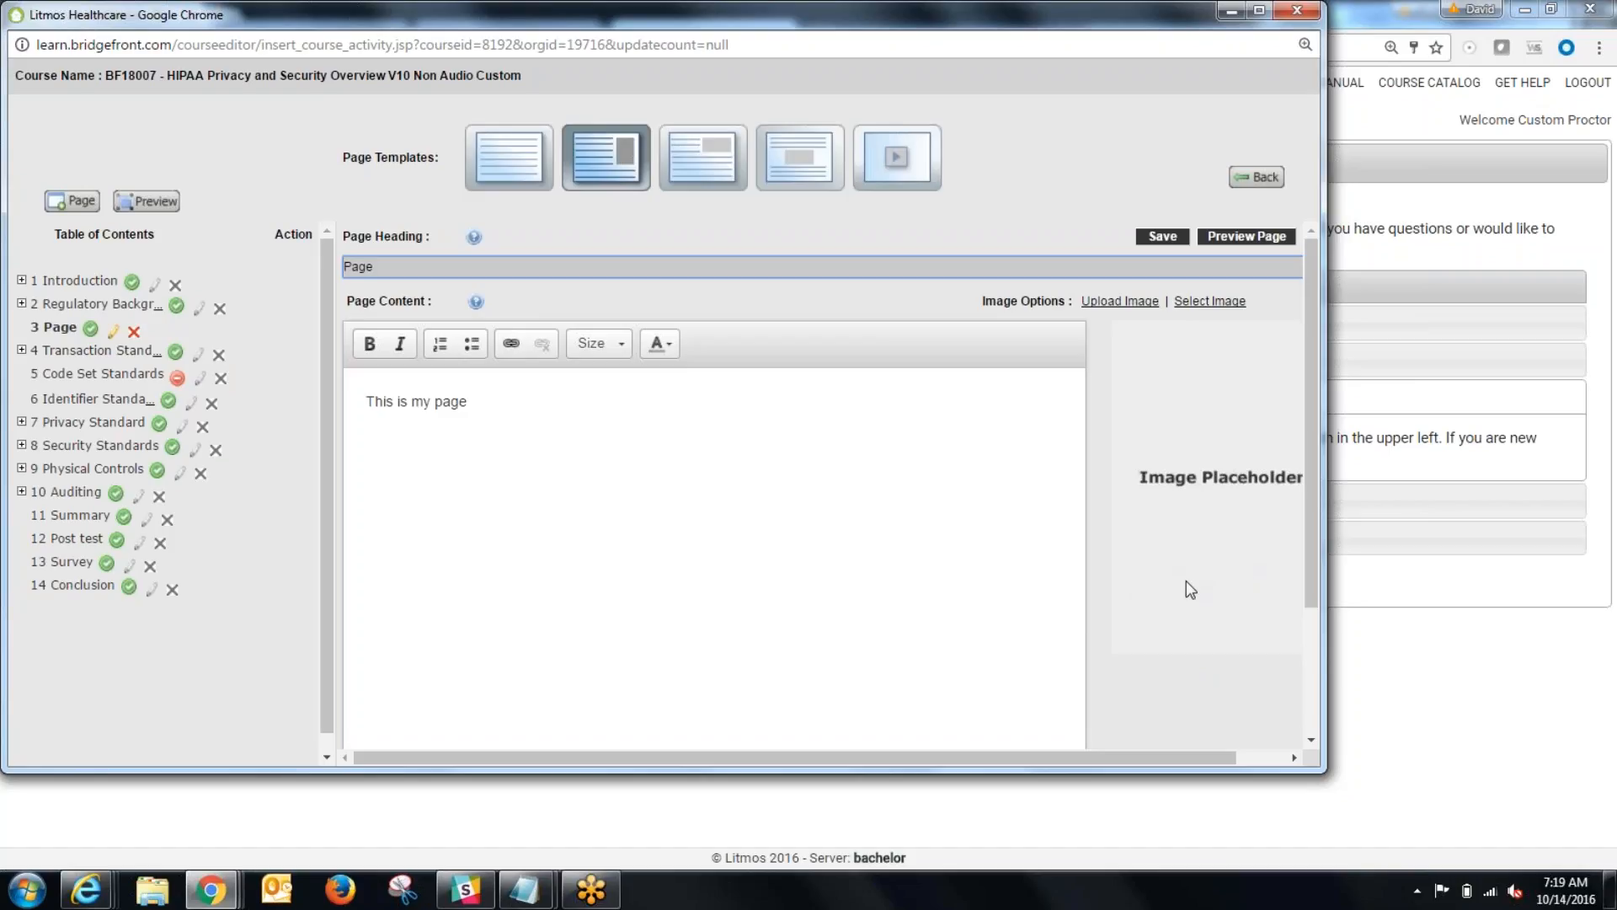
click(696, 189)
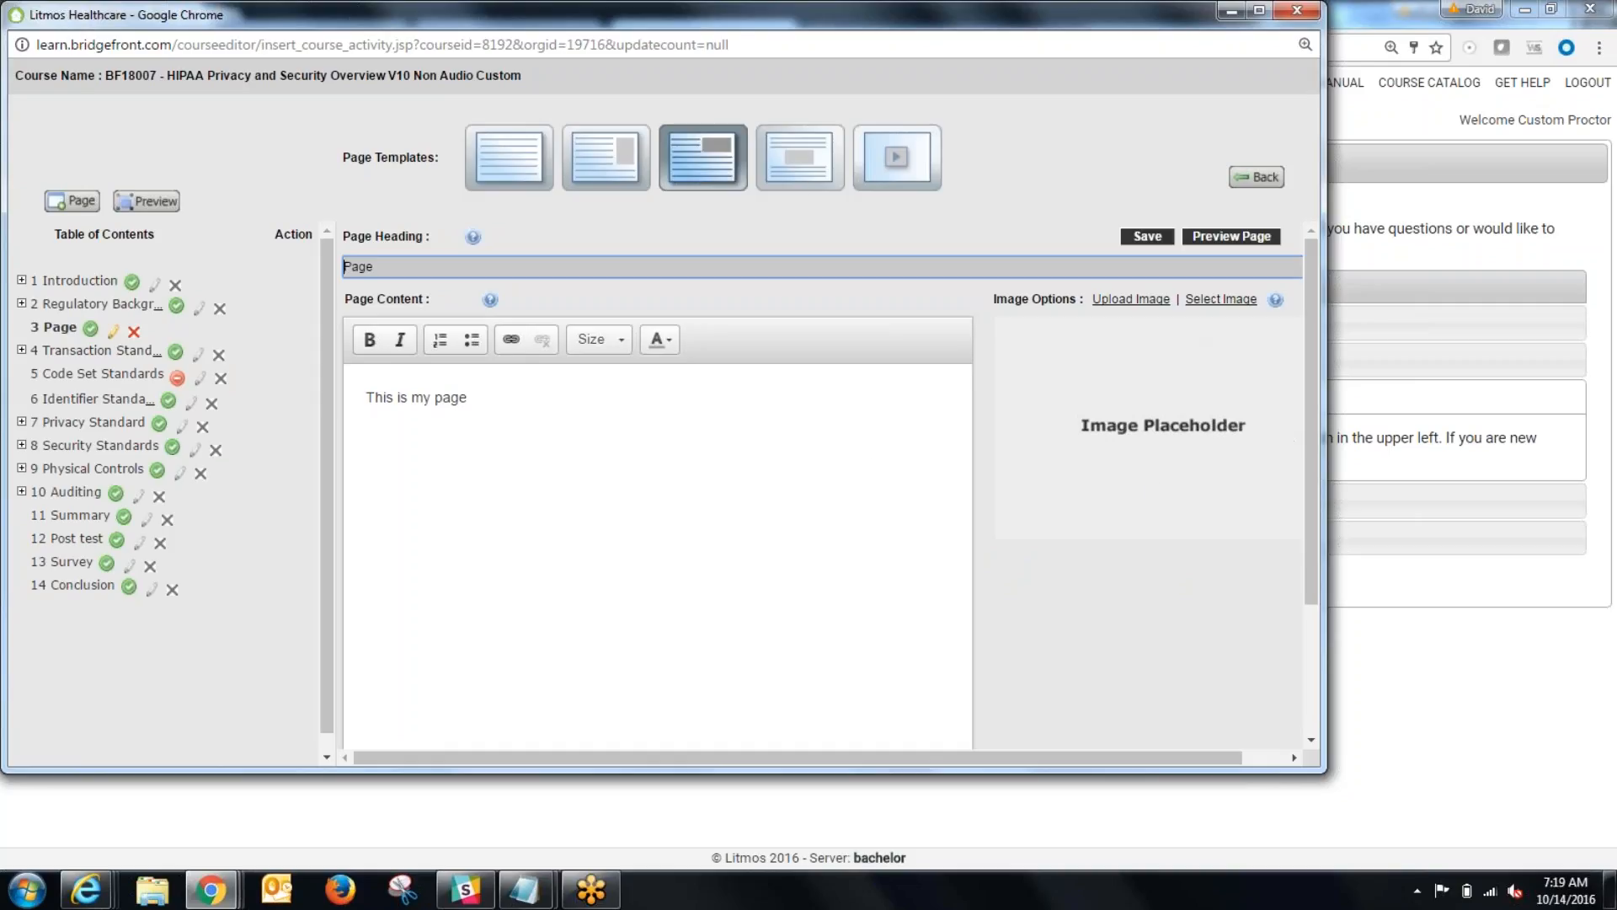
click(799, 182)
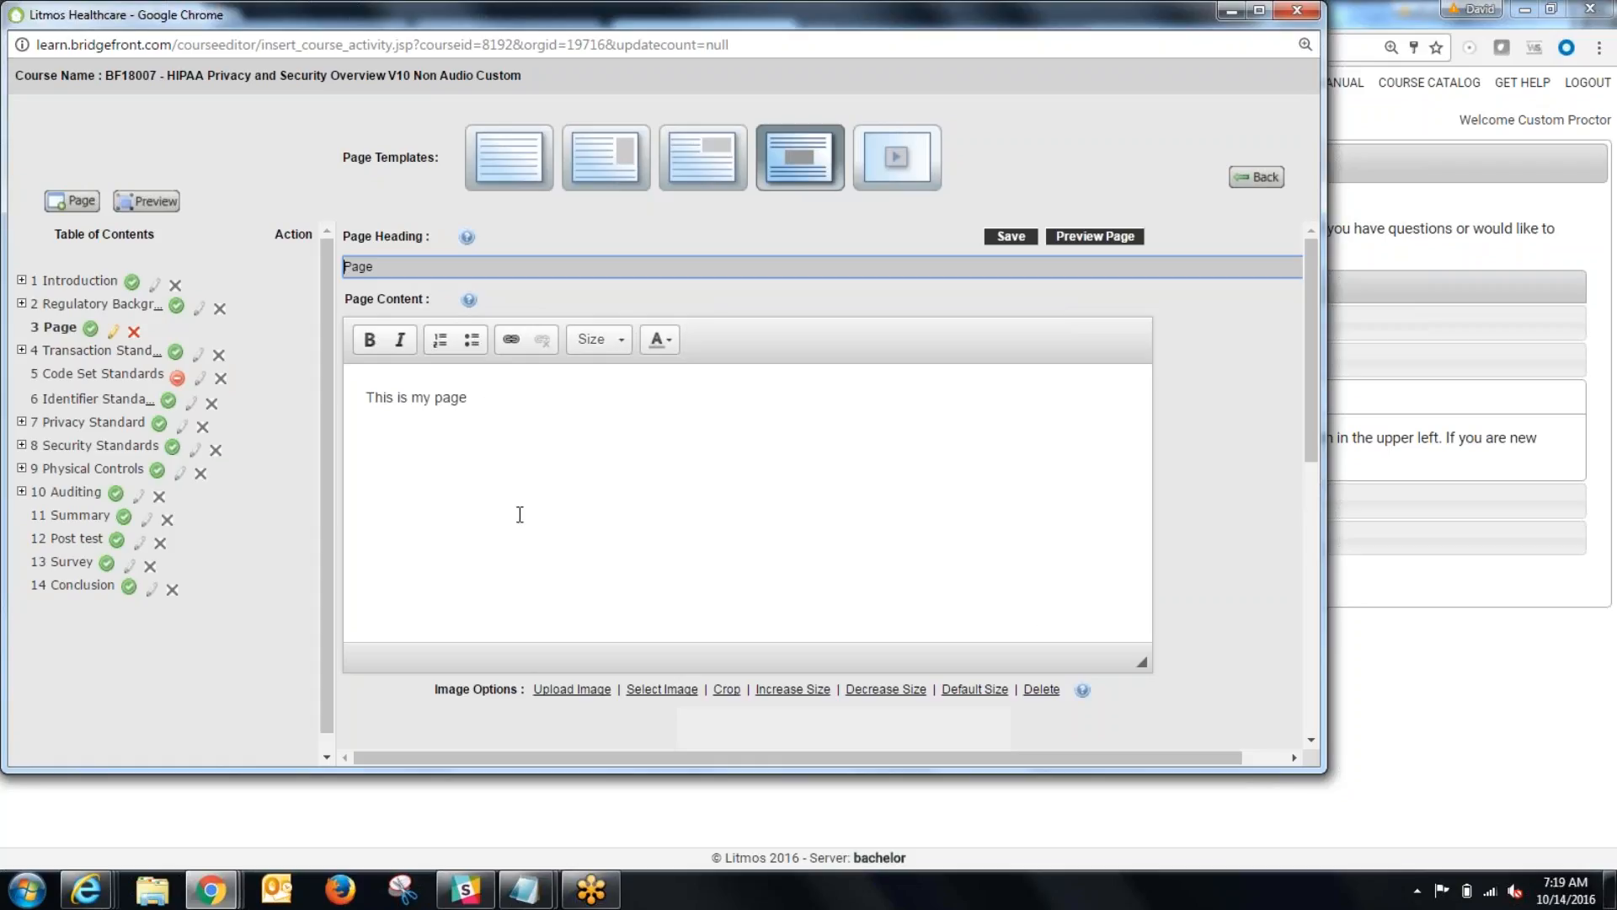
scroll(625, 500, down, 8)
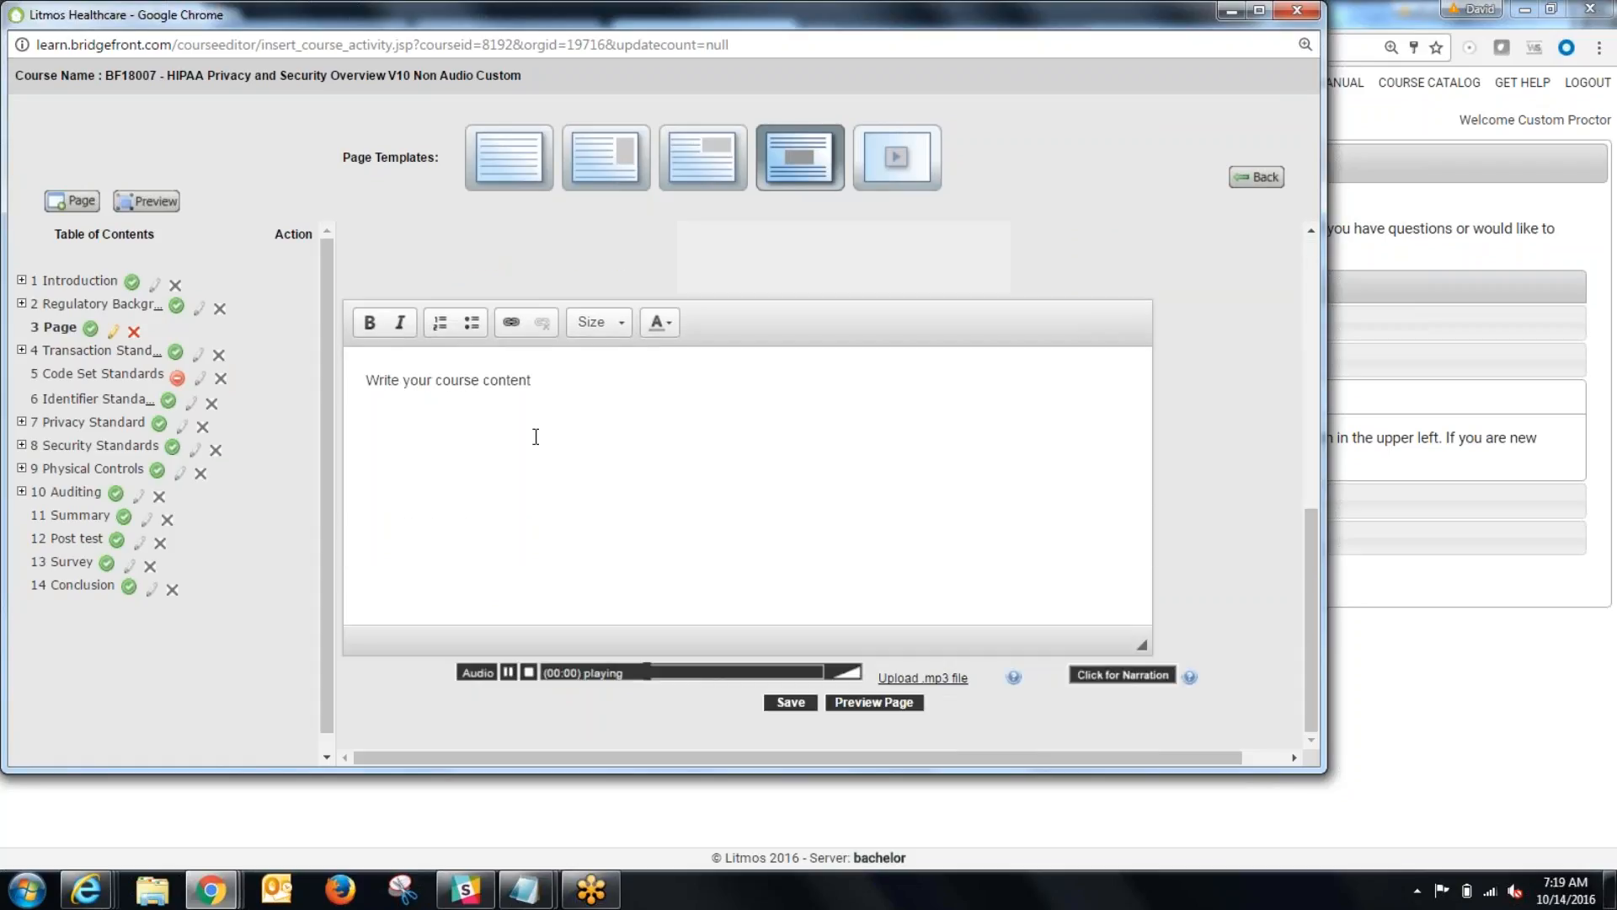
scroll(711, 530, up, 5)
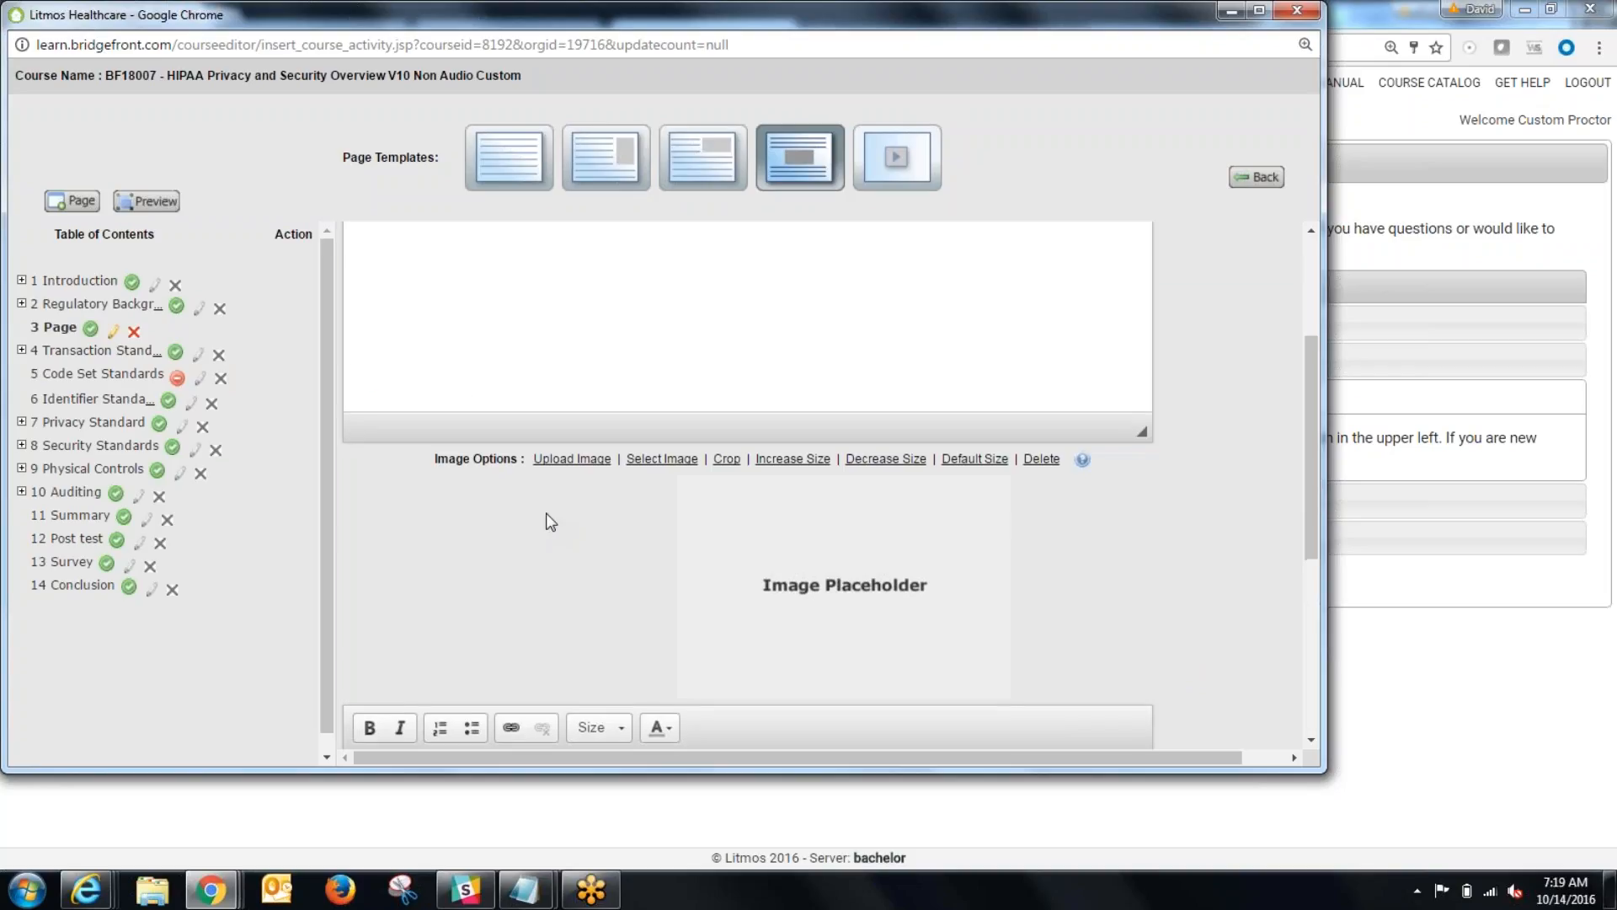
scroll(546, 524, up, 5)
scroll(546, 522, down, 4)
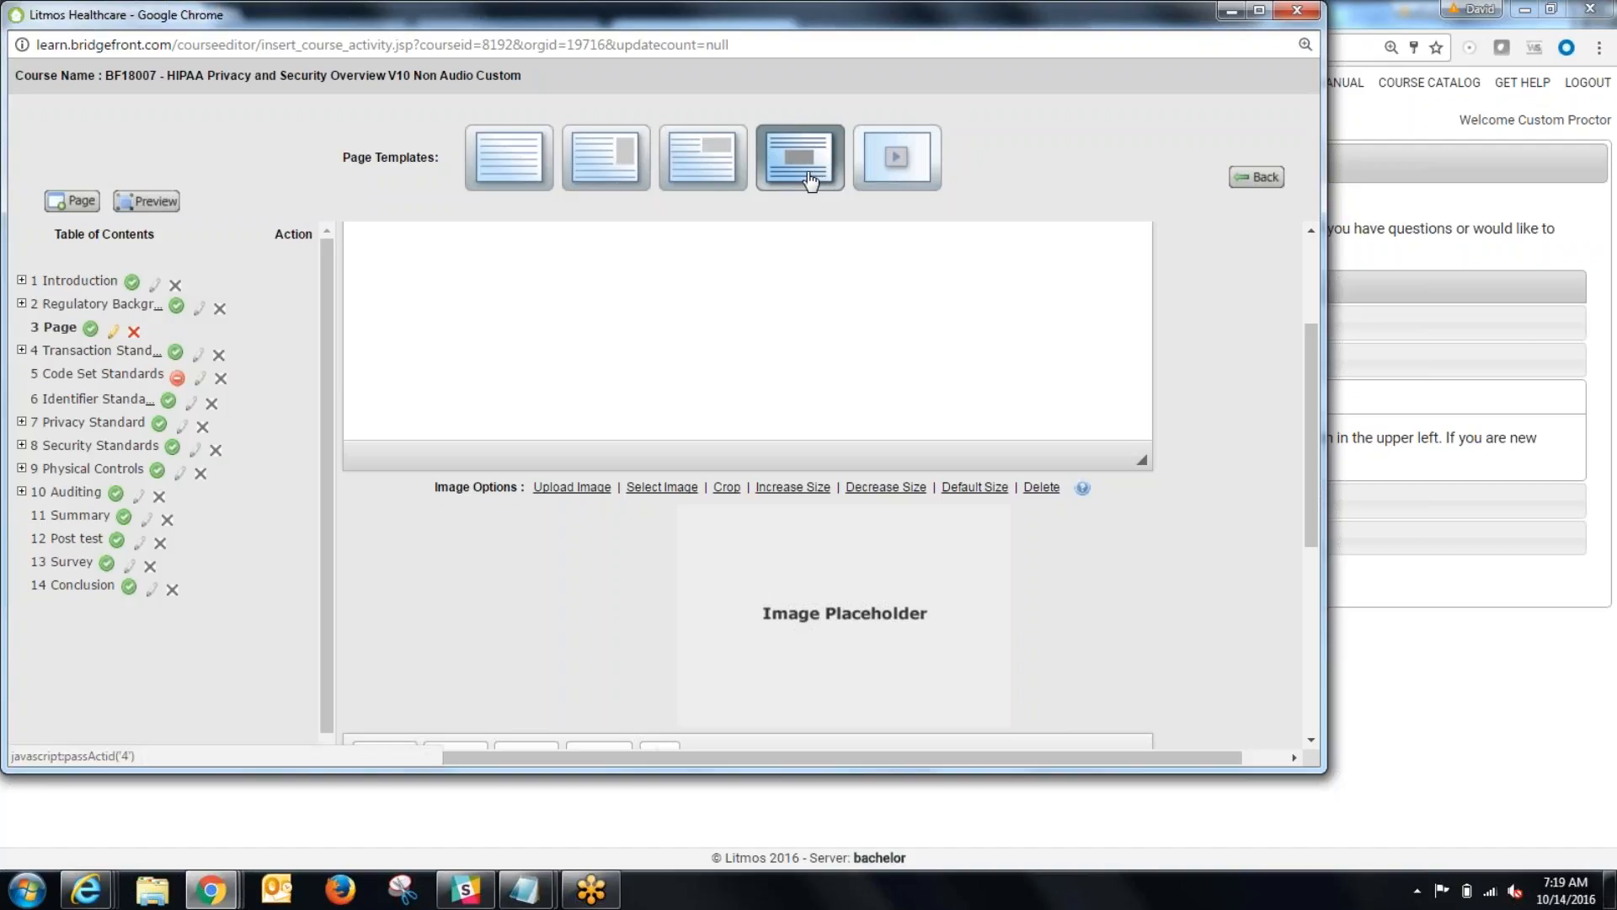
Step: Upload Slide 1.jpg from the Sample Pictures folder into the page's image placeholder
click(577, 492)
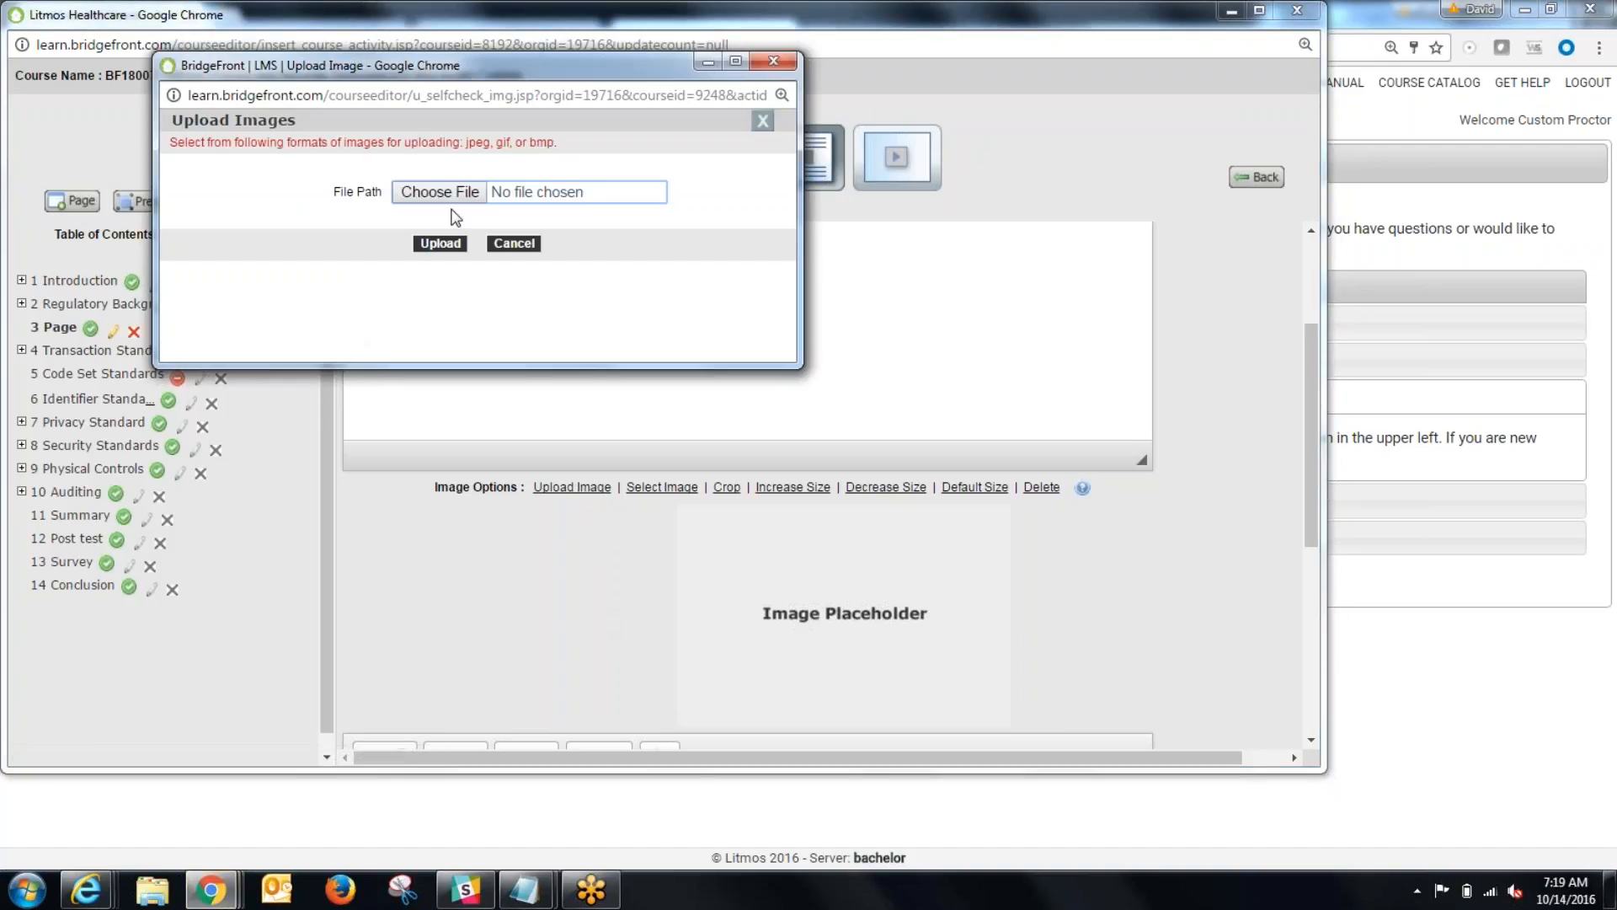
click(440, 193)
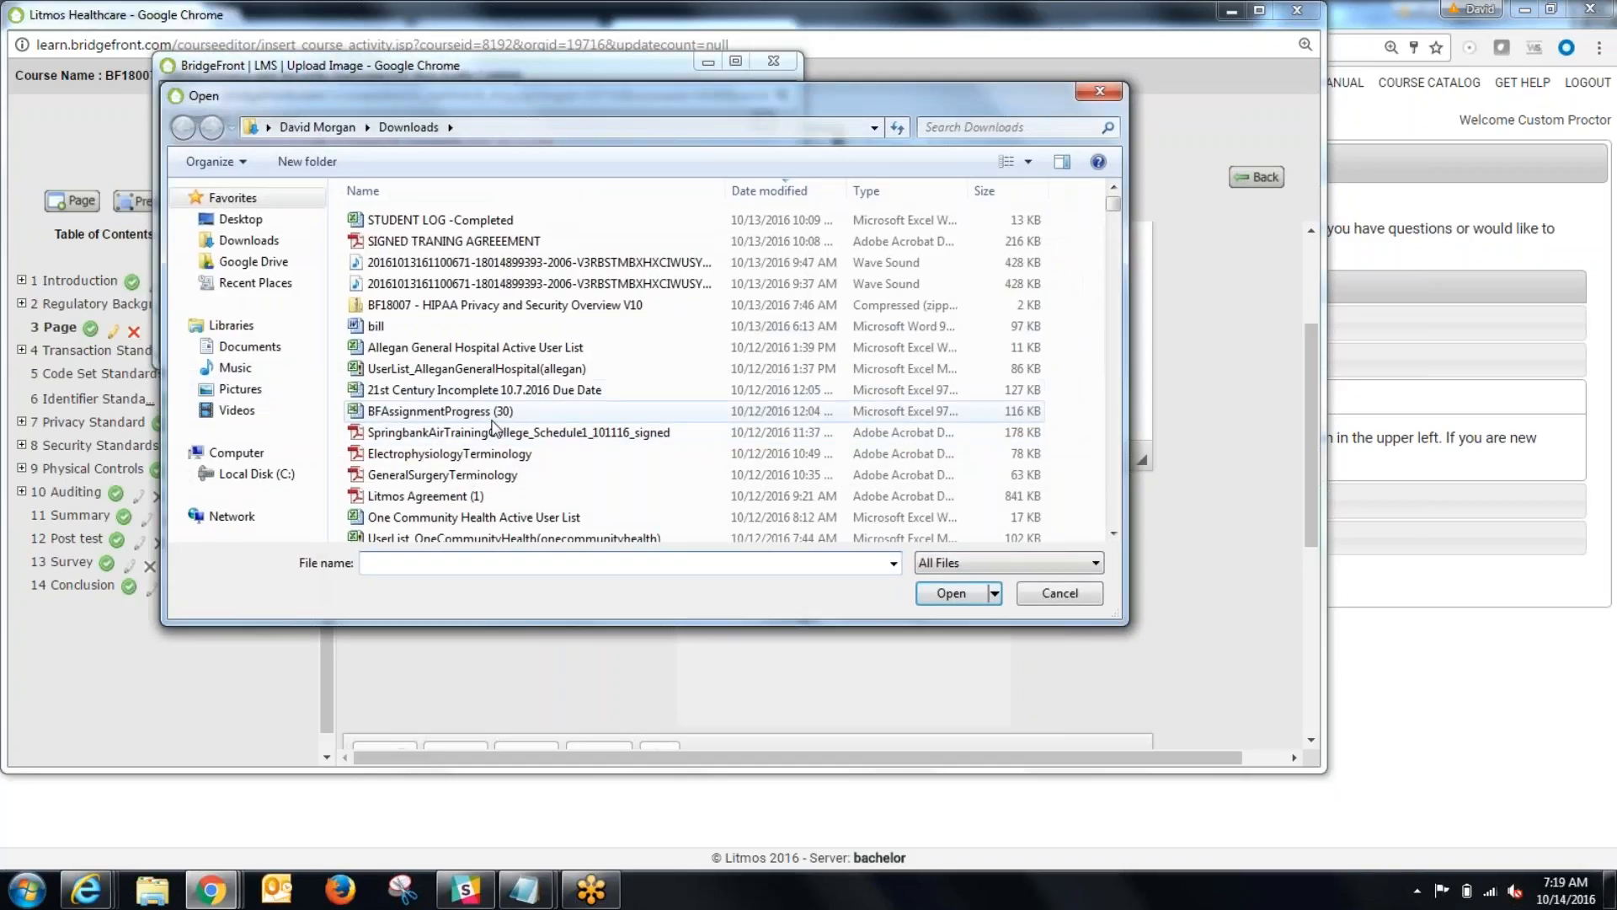
click(240, 388)
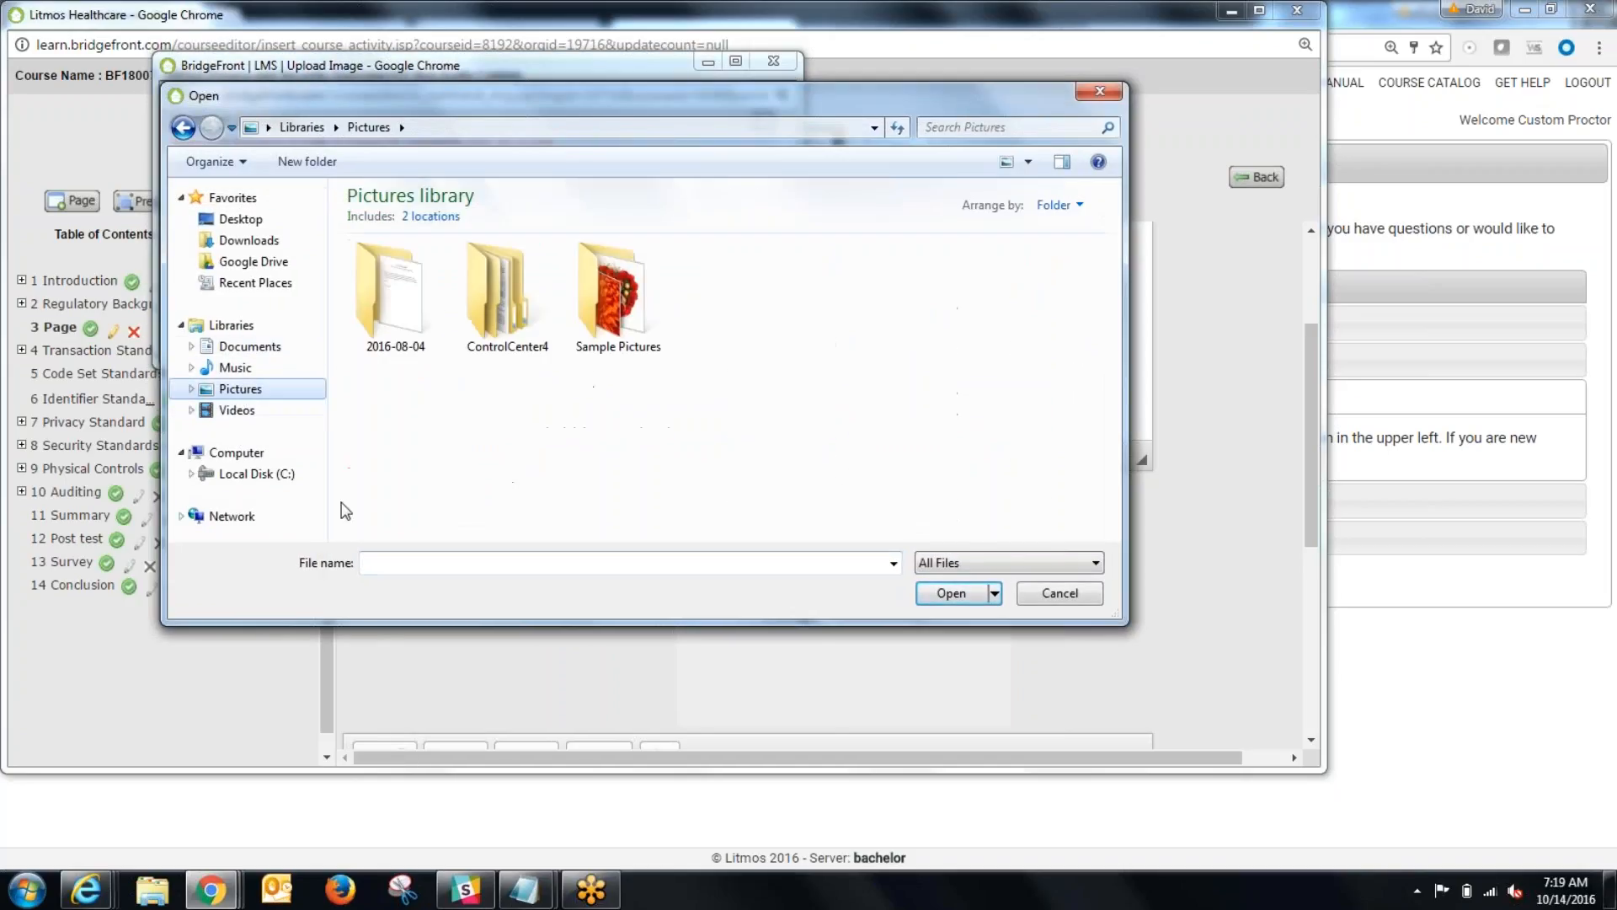
double_click(635, 305)
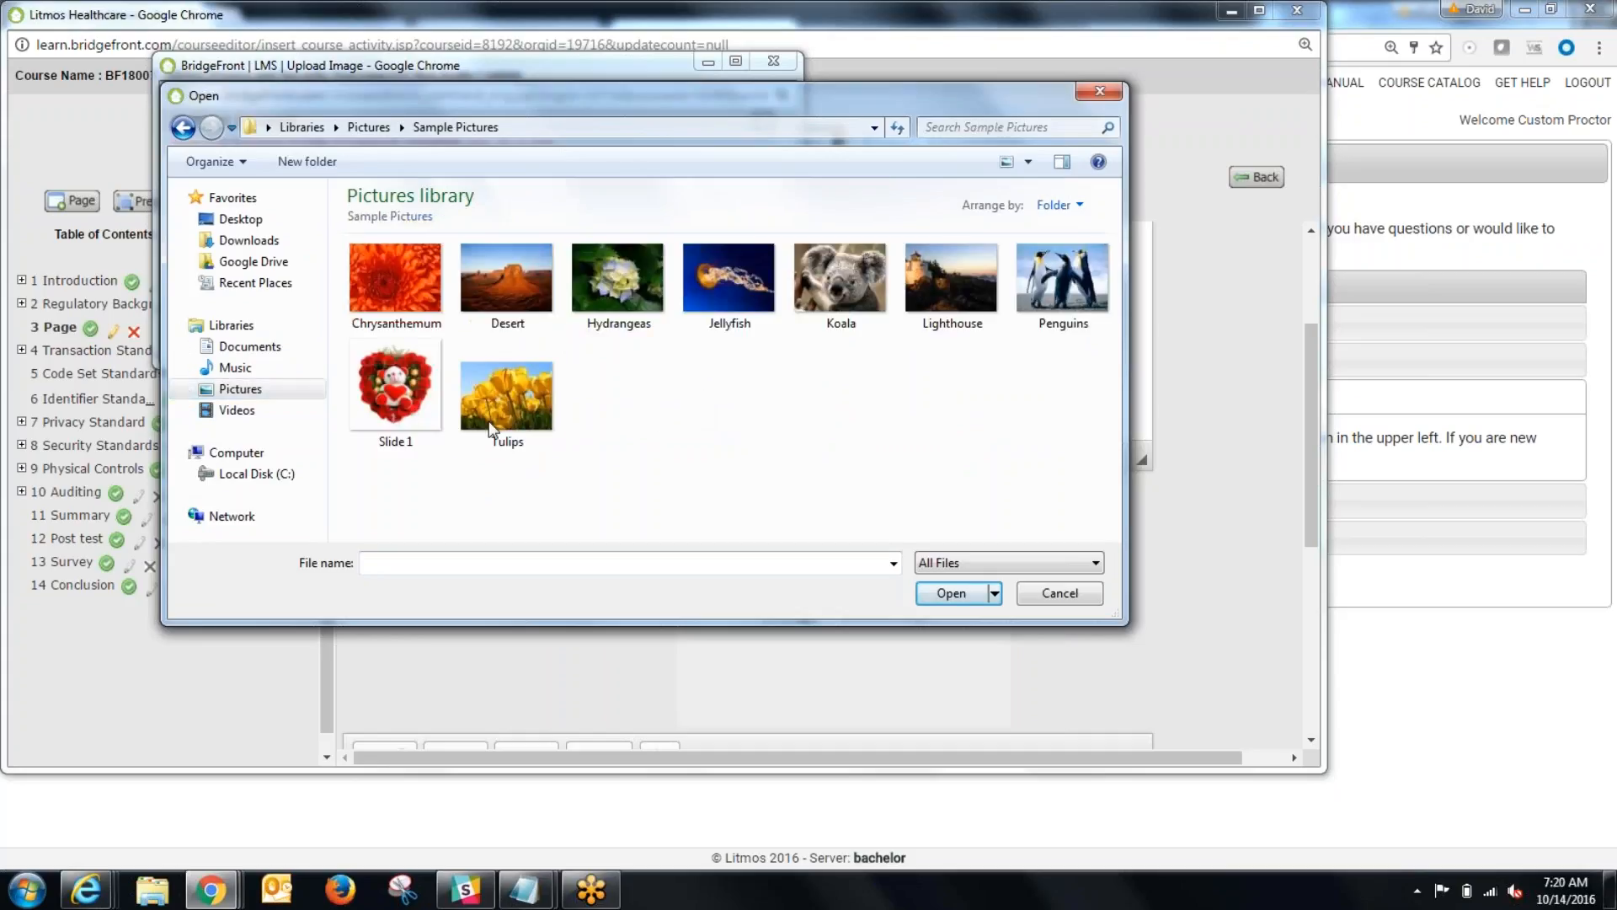
double_click(392, 387)
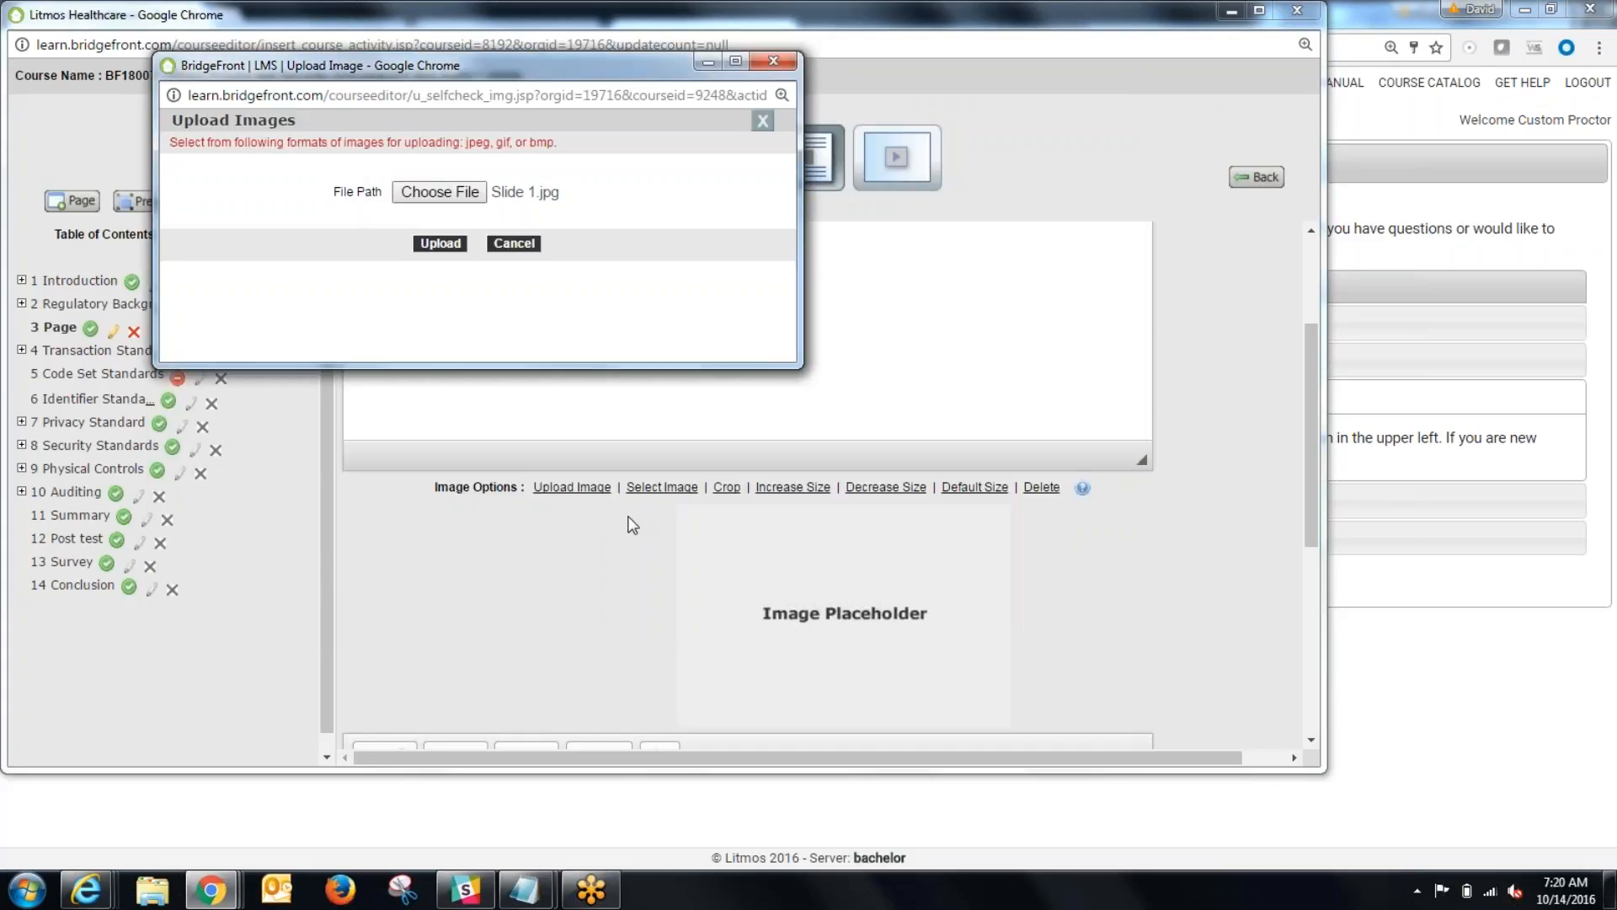
click(448, 244)
click(551, 205)
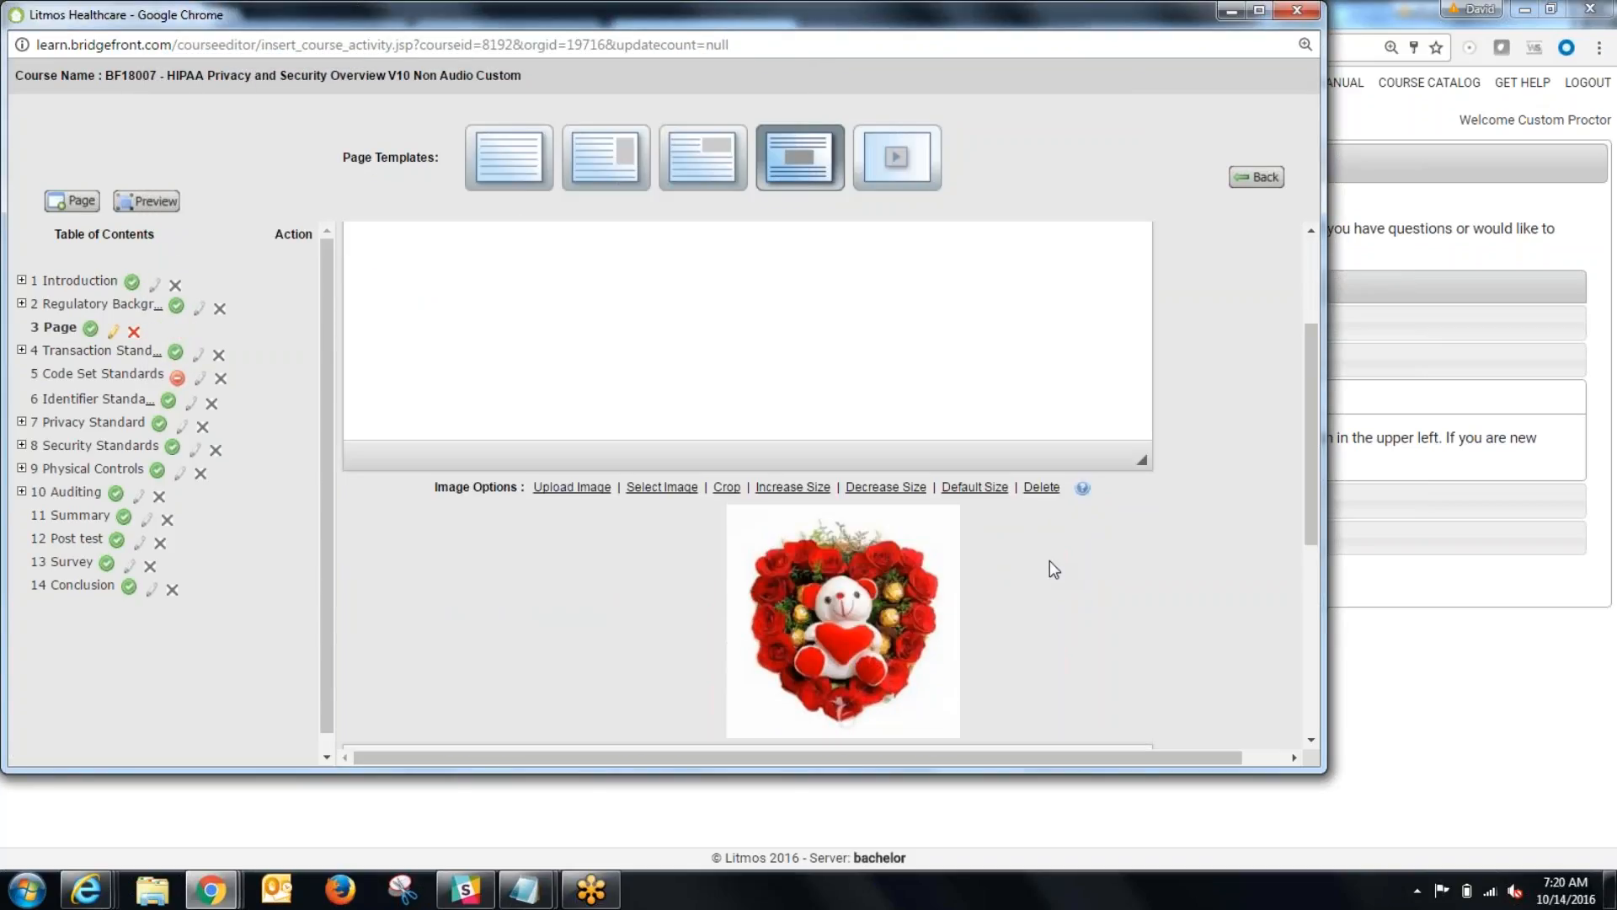
Step: Enlarge the uploaded teddy bear image and reduce it slightly
scroll(1029, 560, down, 1)
click(802, 387)
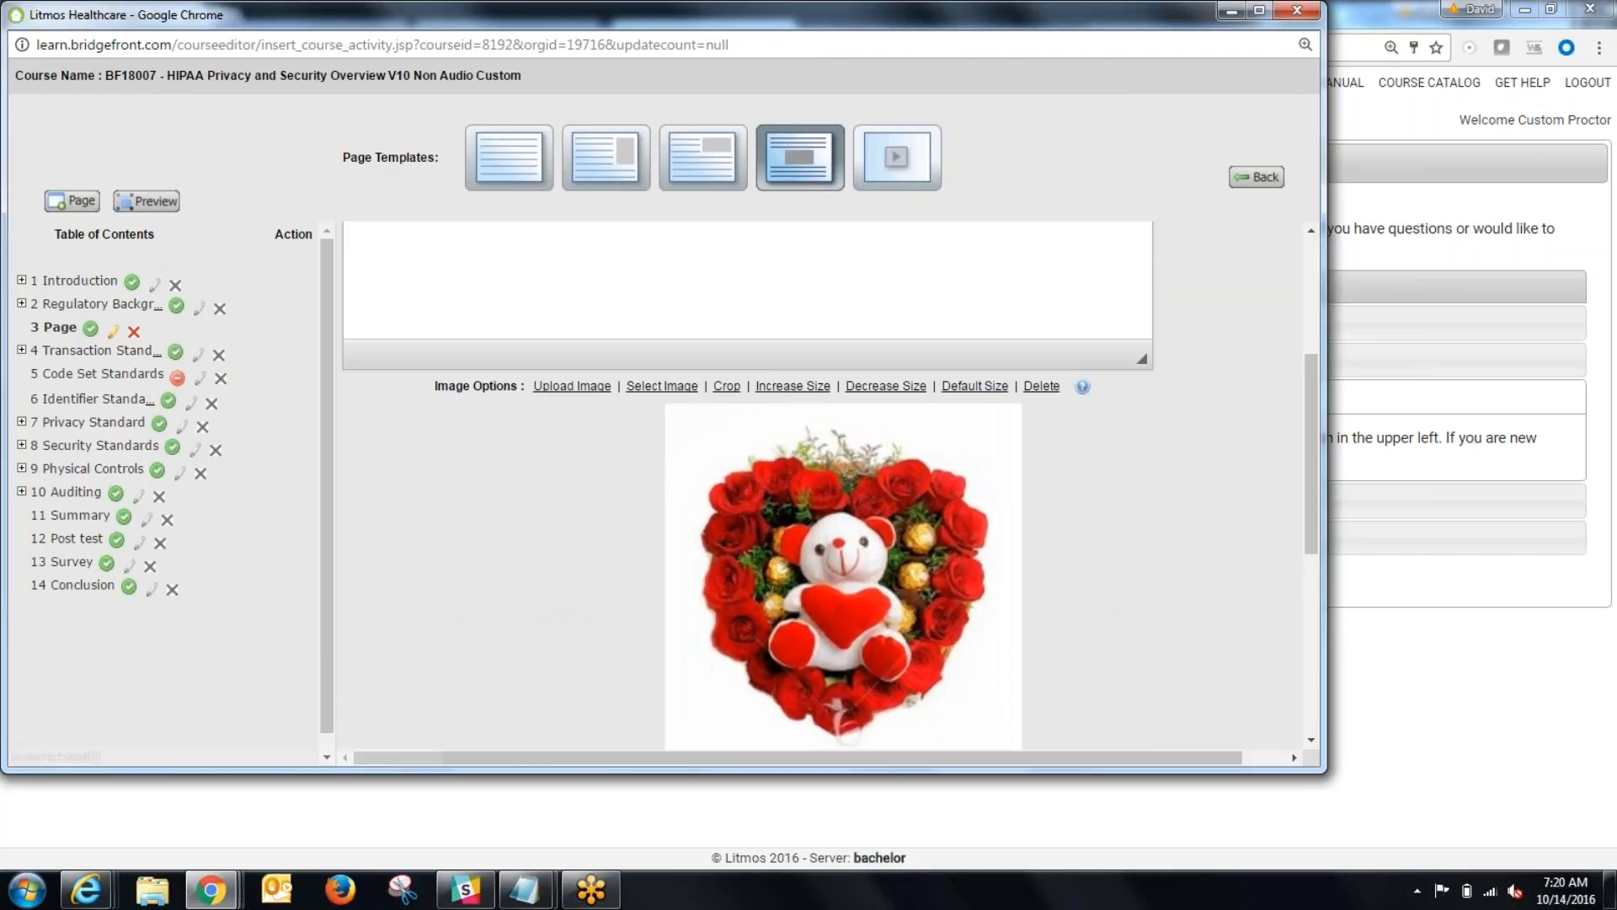
click(888, 389)
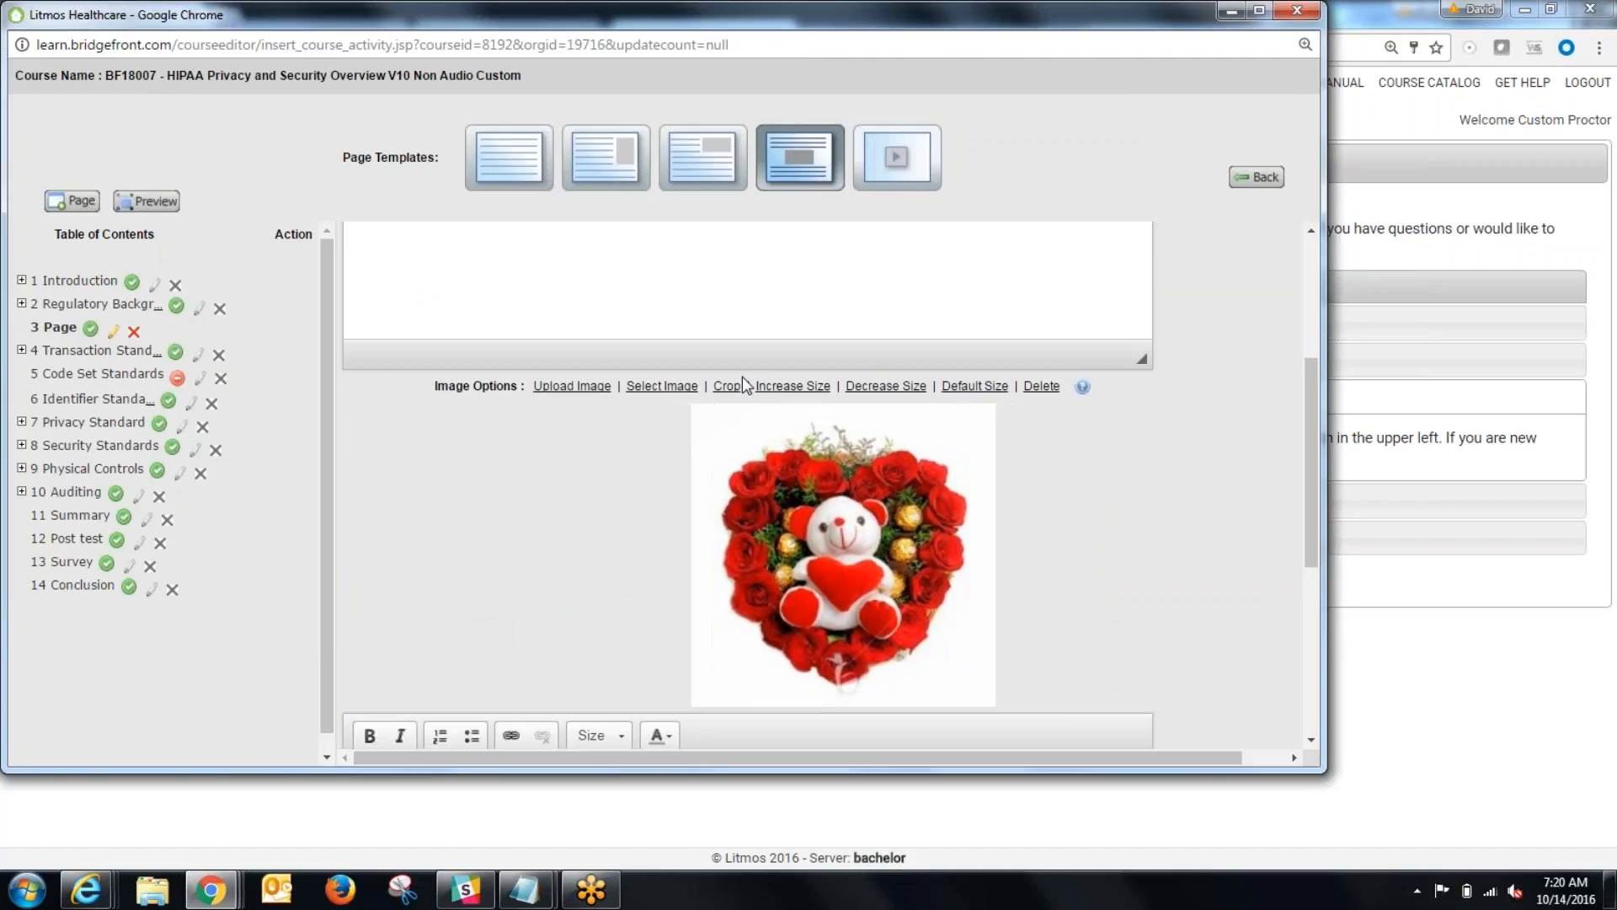
Step: Replace the placeholder text below the image with "this is below" and save the page
scroll(556, 556, up, 4)
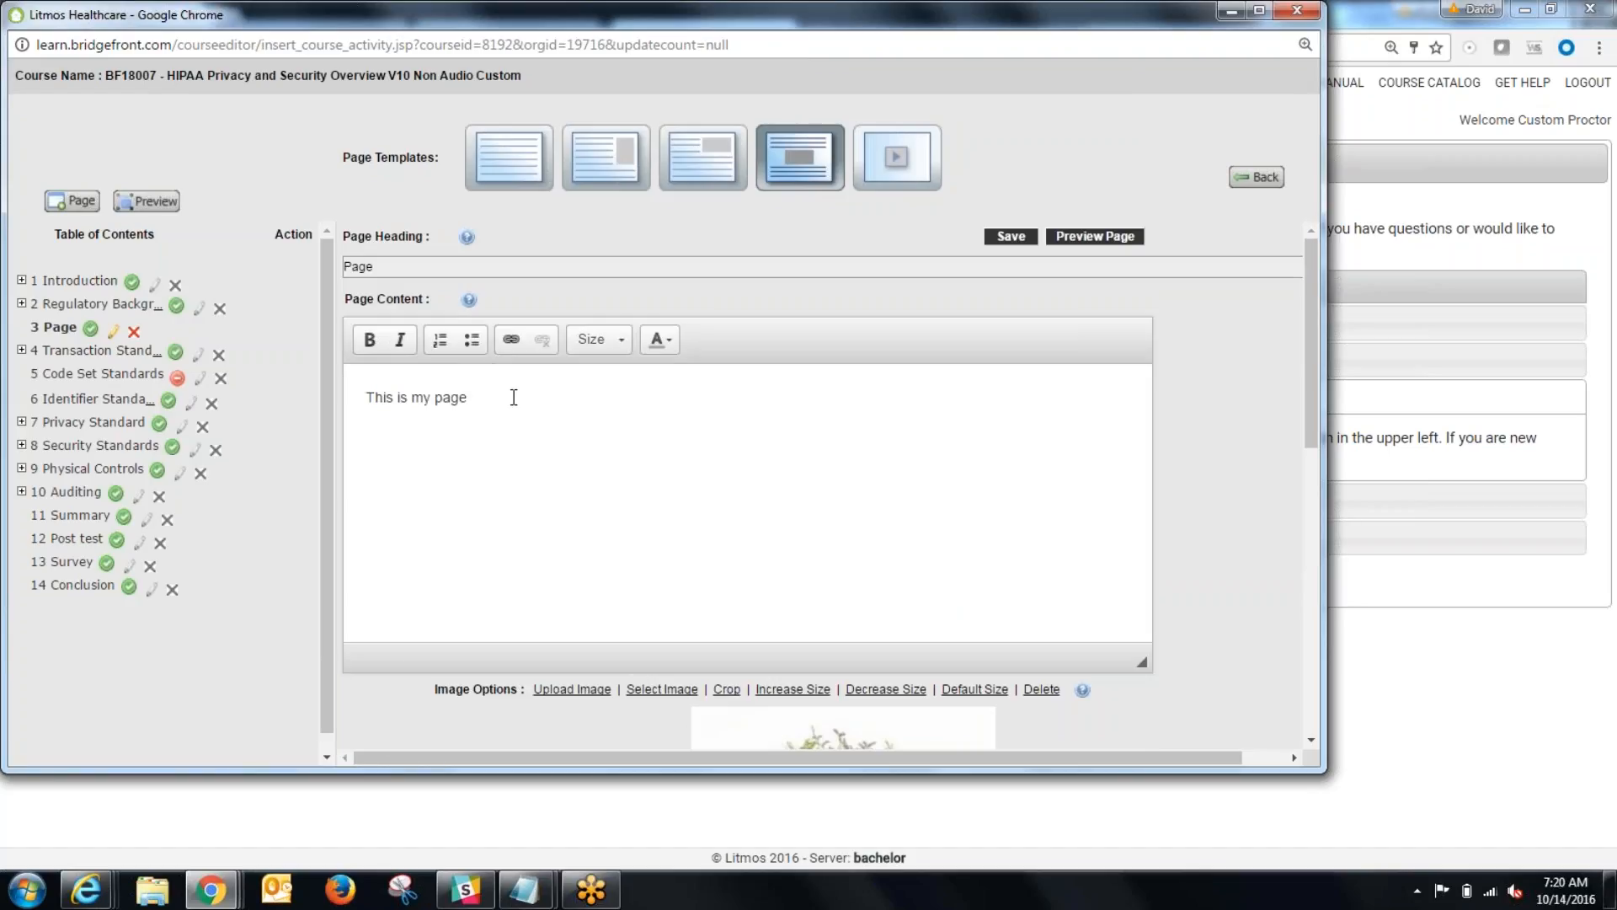
scroll(546, 455, down, 5)
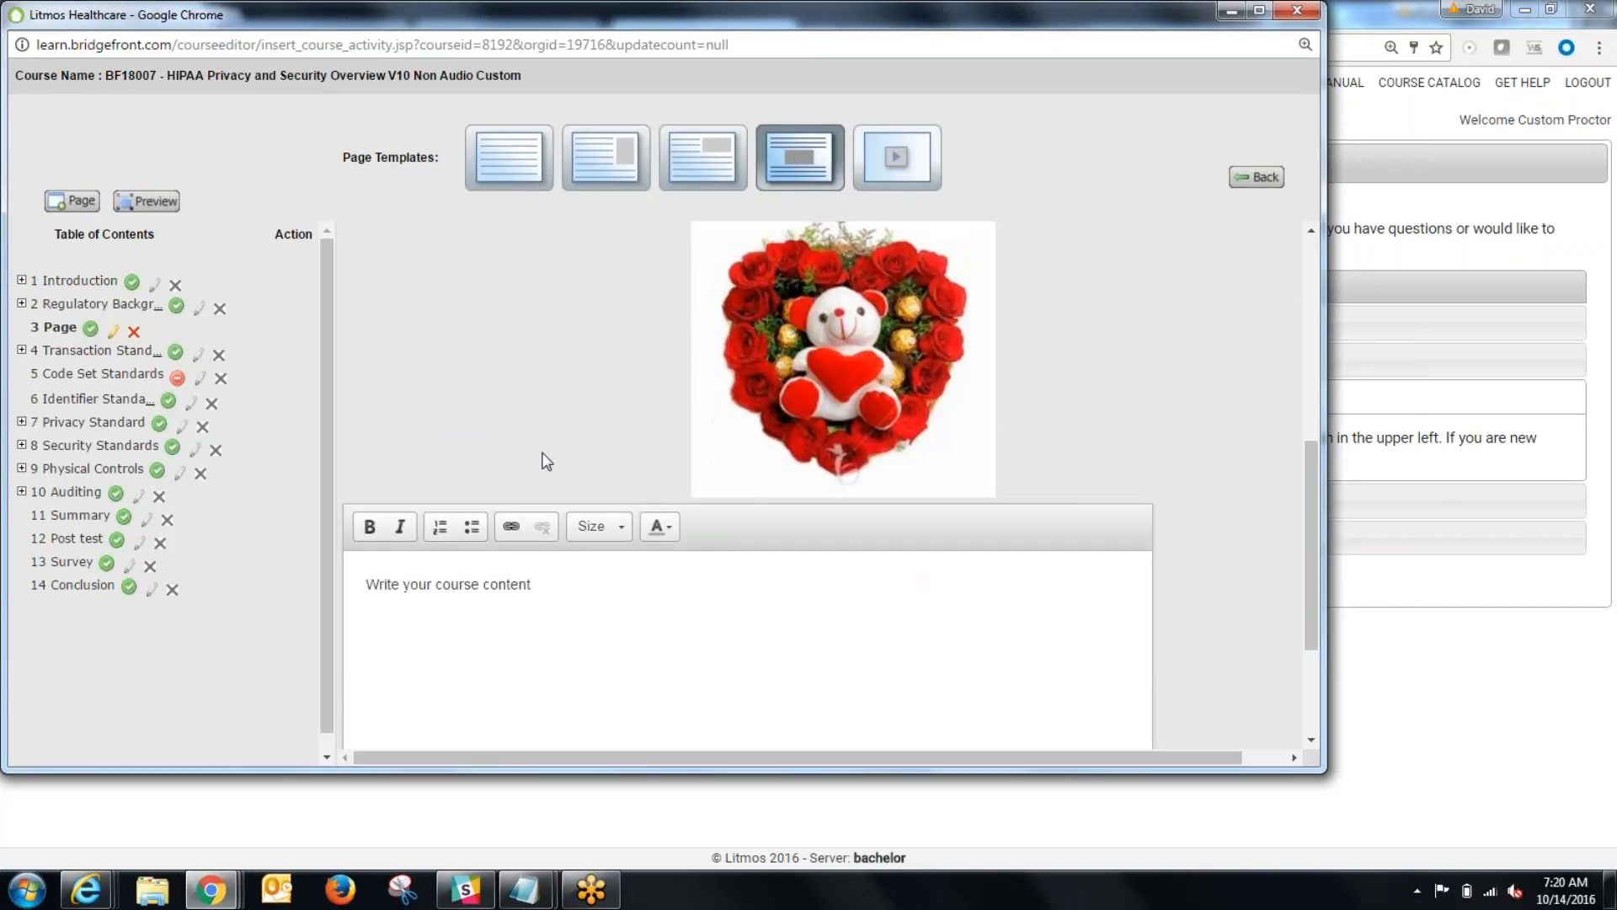
scroll(539, 438, down, 3)
drag(548, 390, 364, 380)
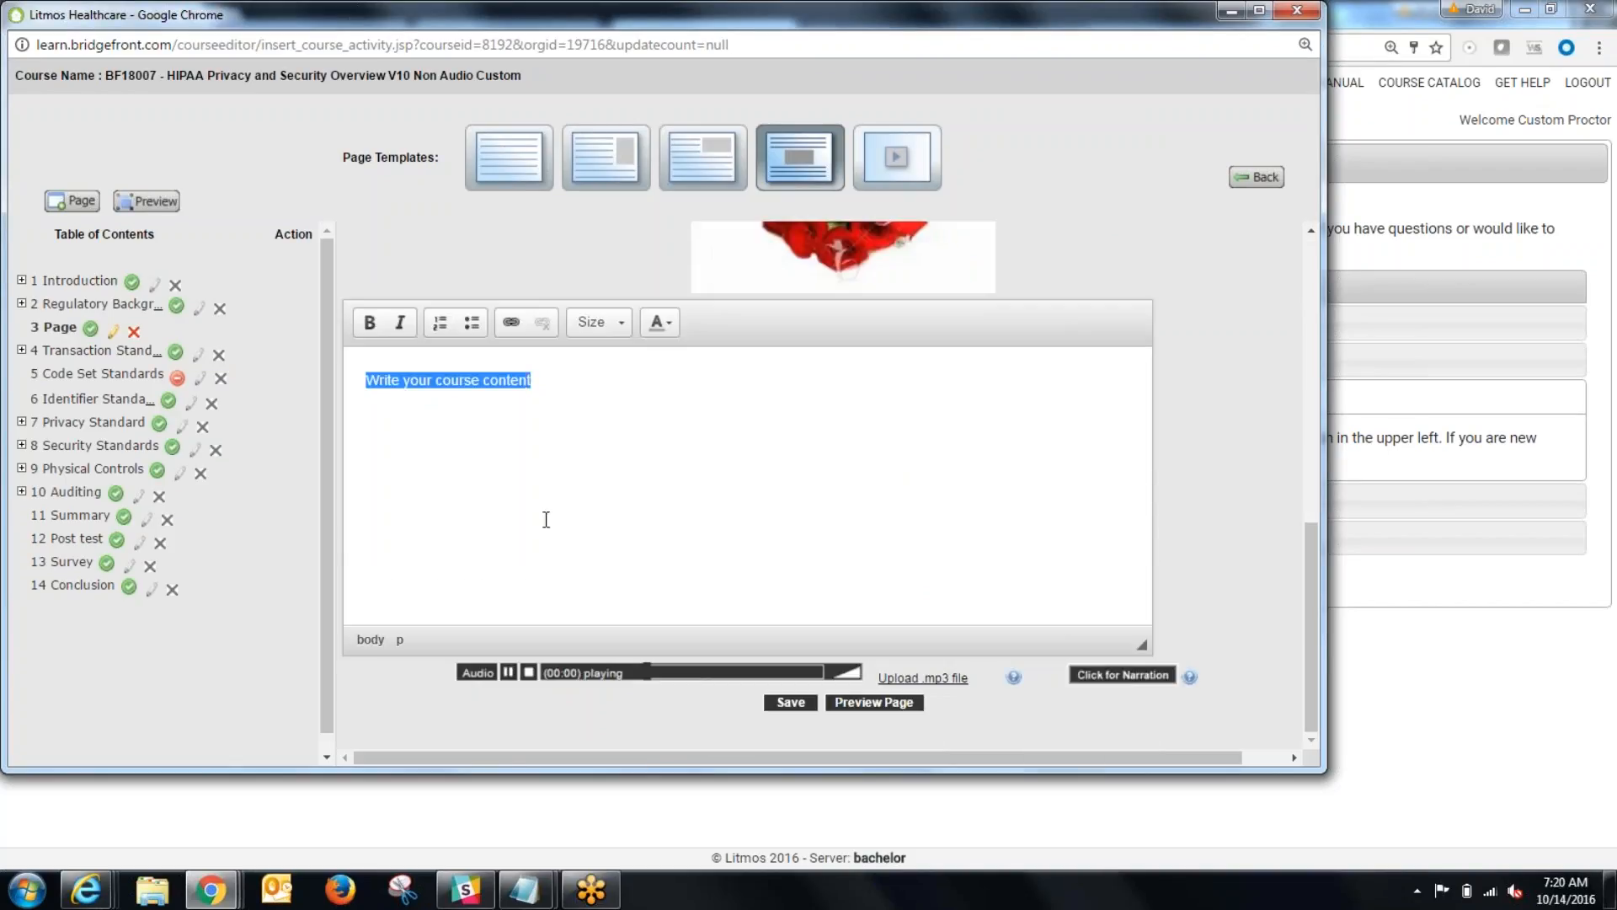
text(this is below)
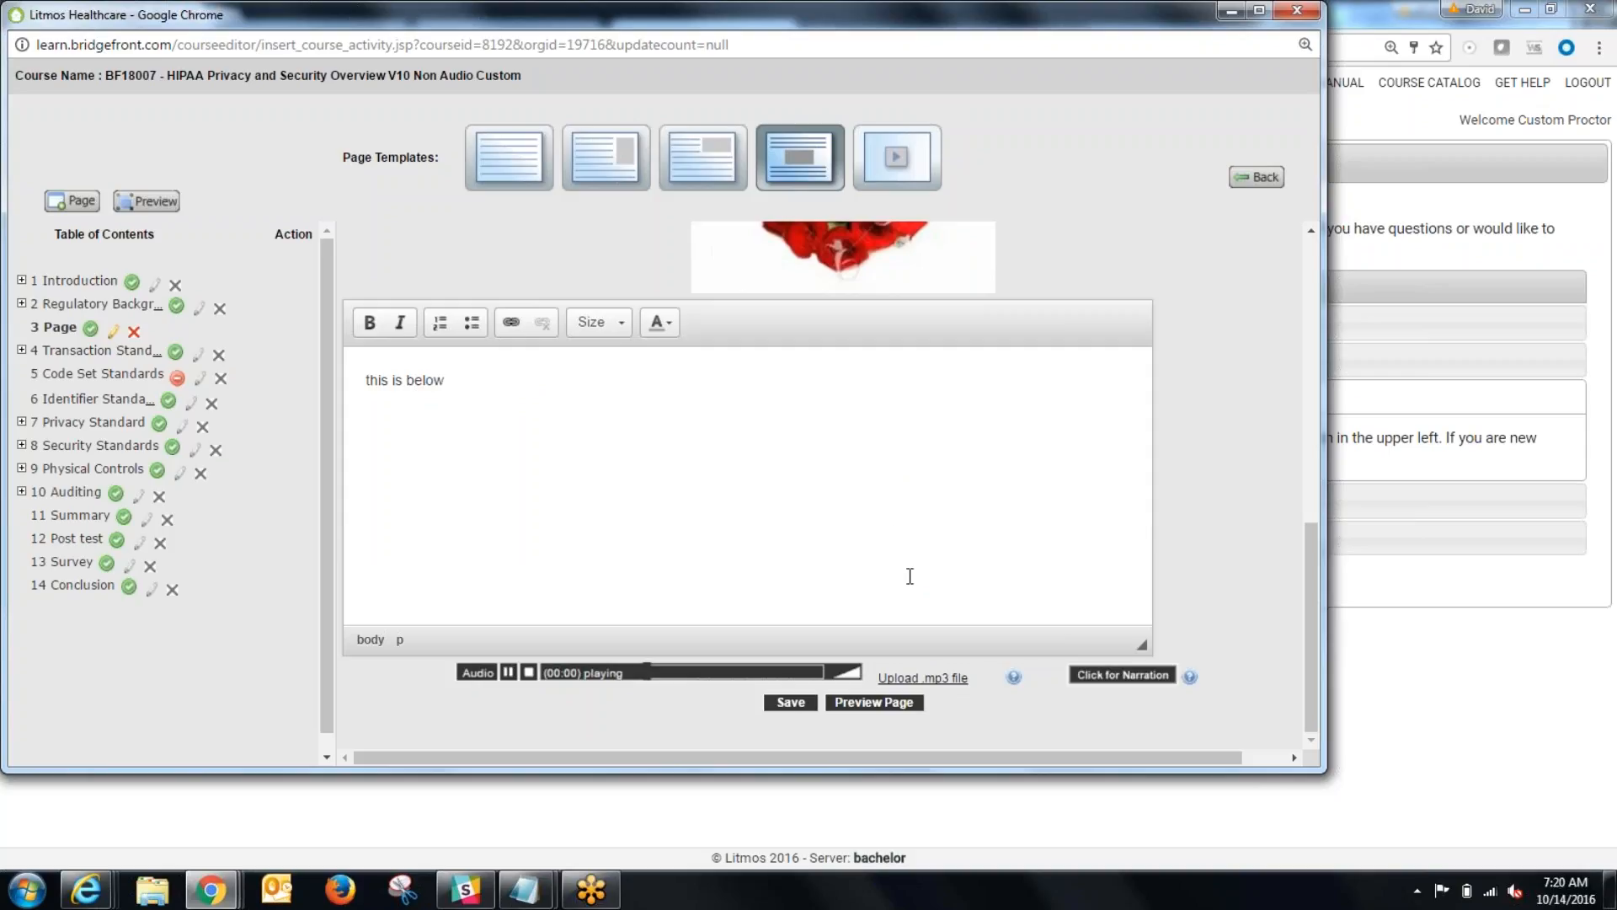
click(792, 704)
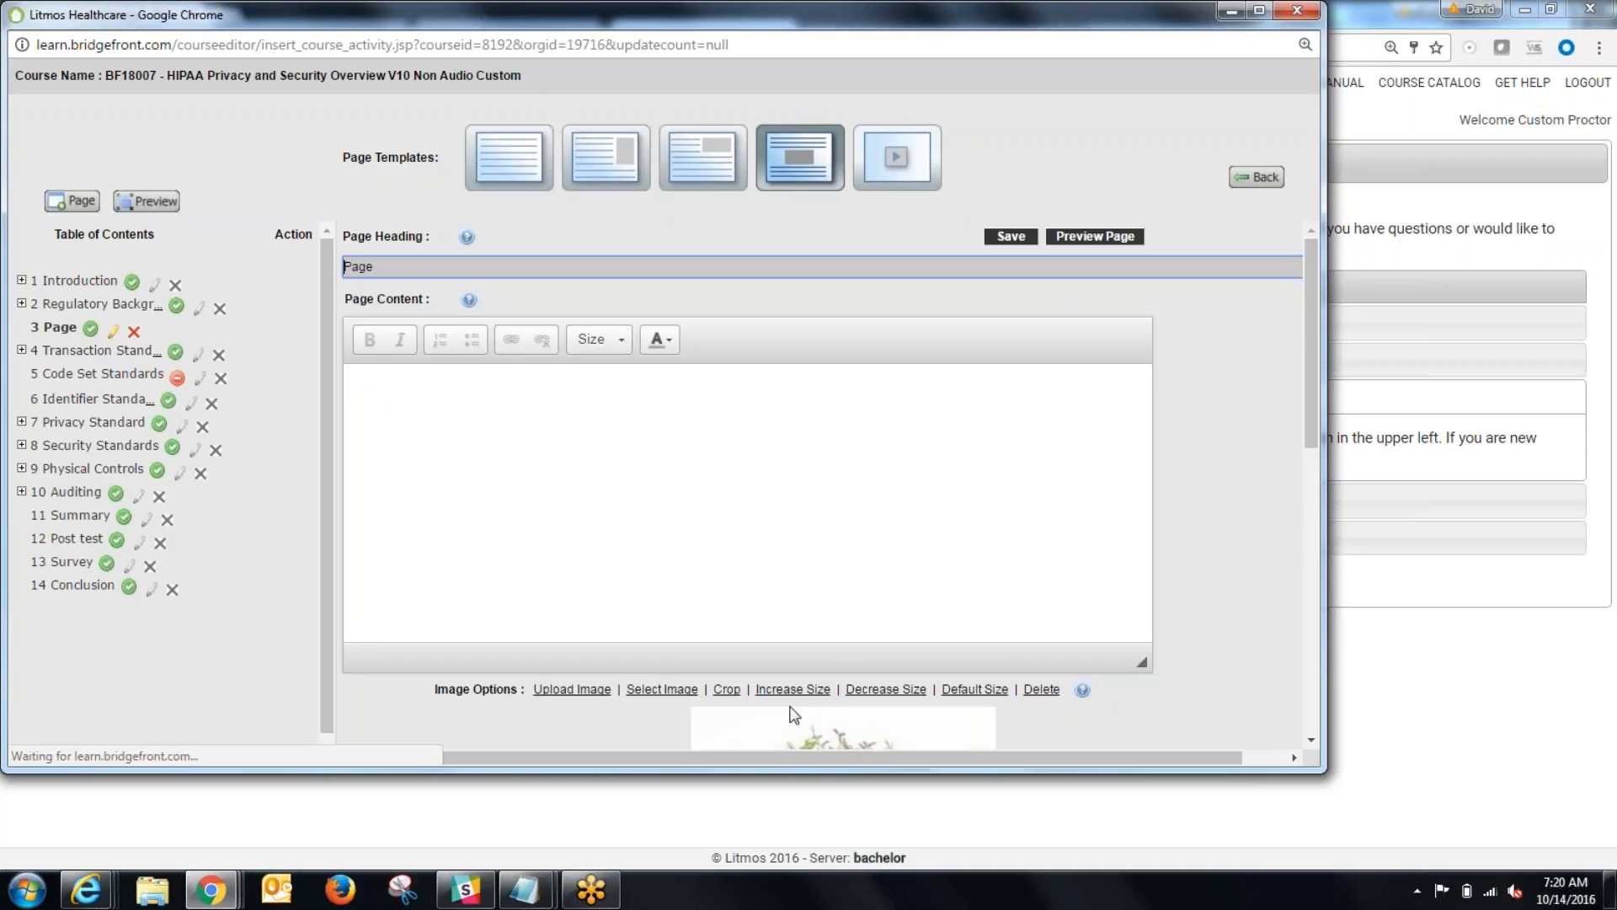
Step: Preview the page, examine the text above and below the image, and return to editing
click(1097, 236)
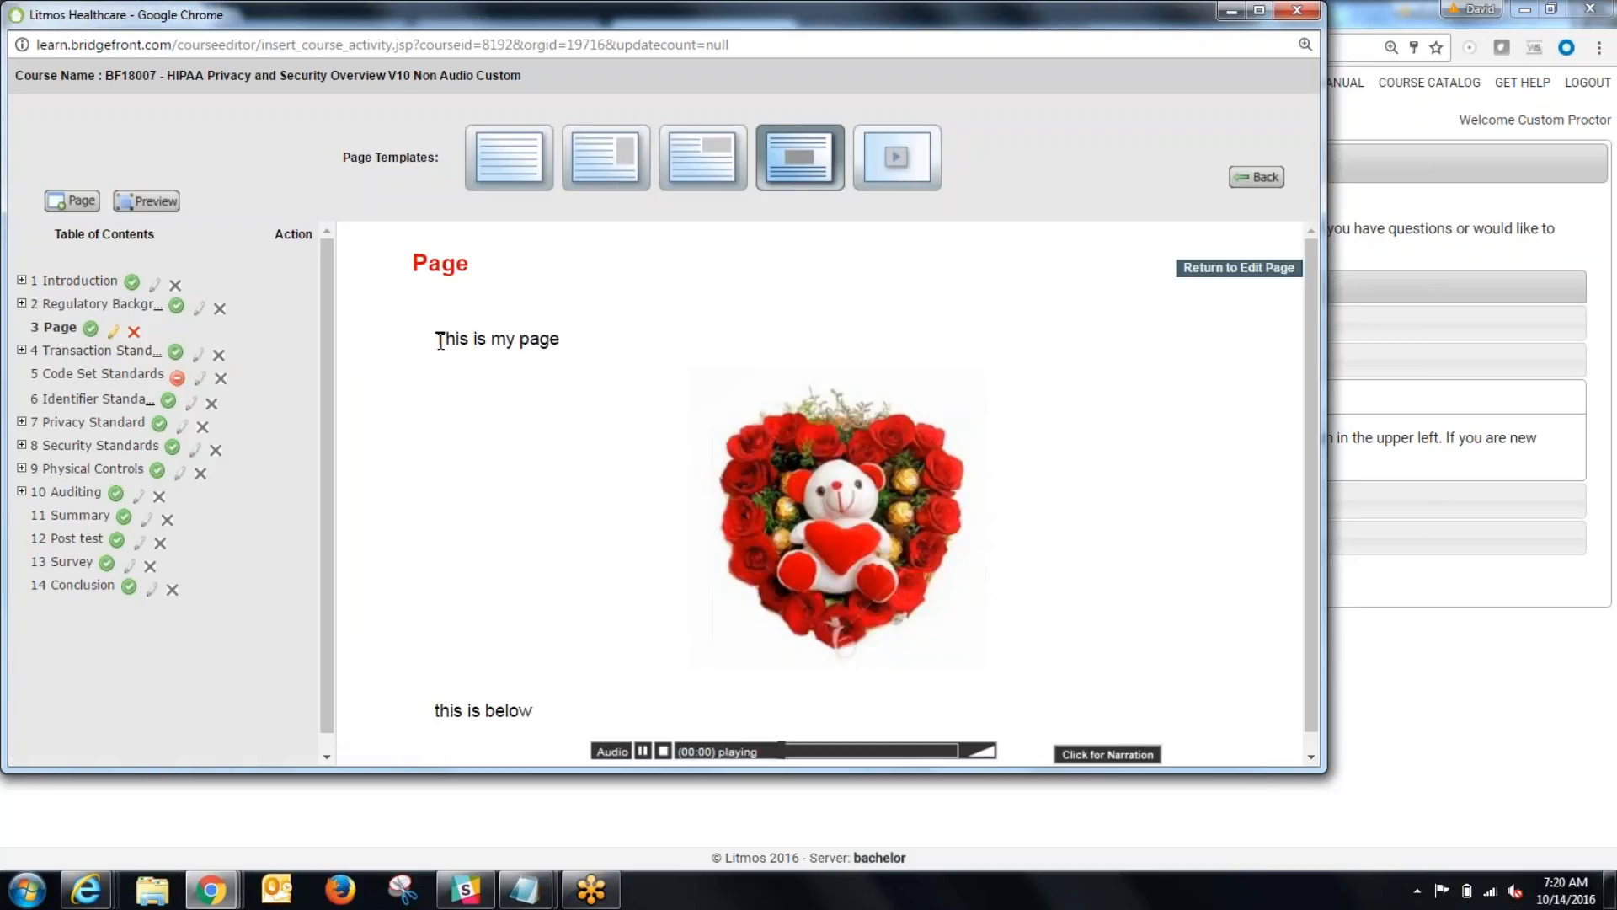
drag(440, 342, 578, 335)
double_click(451, 711)
drag(470, 710, 536, 706)
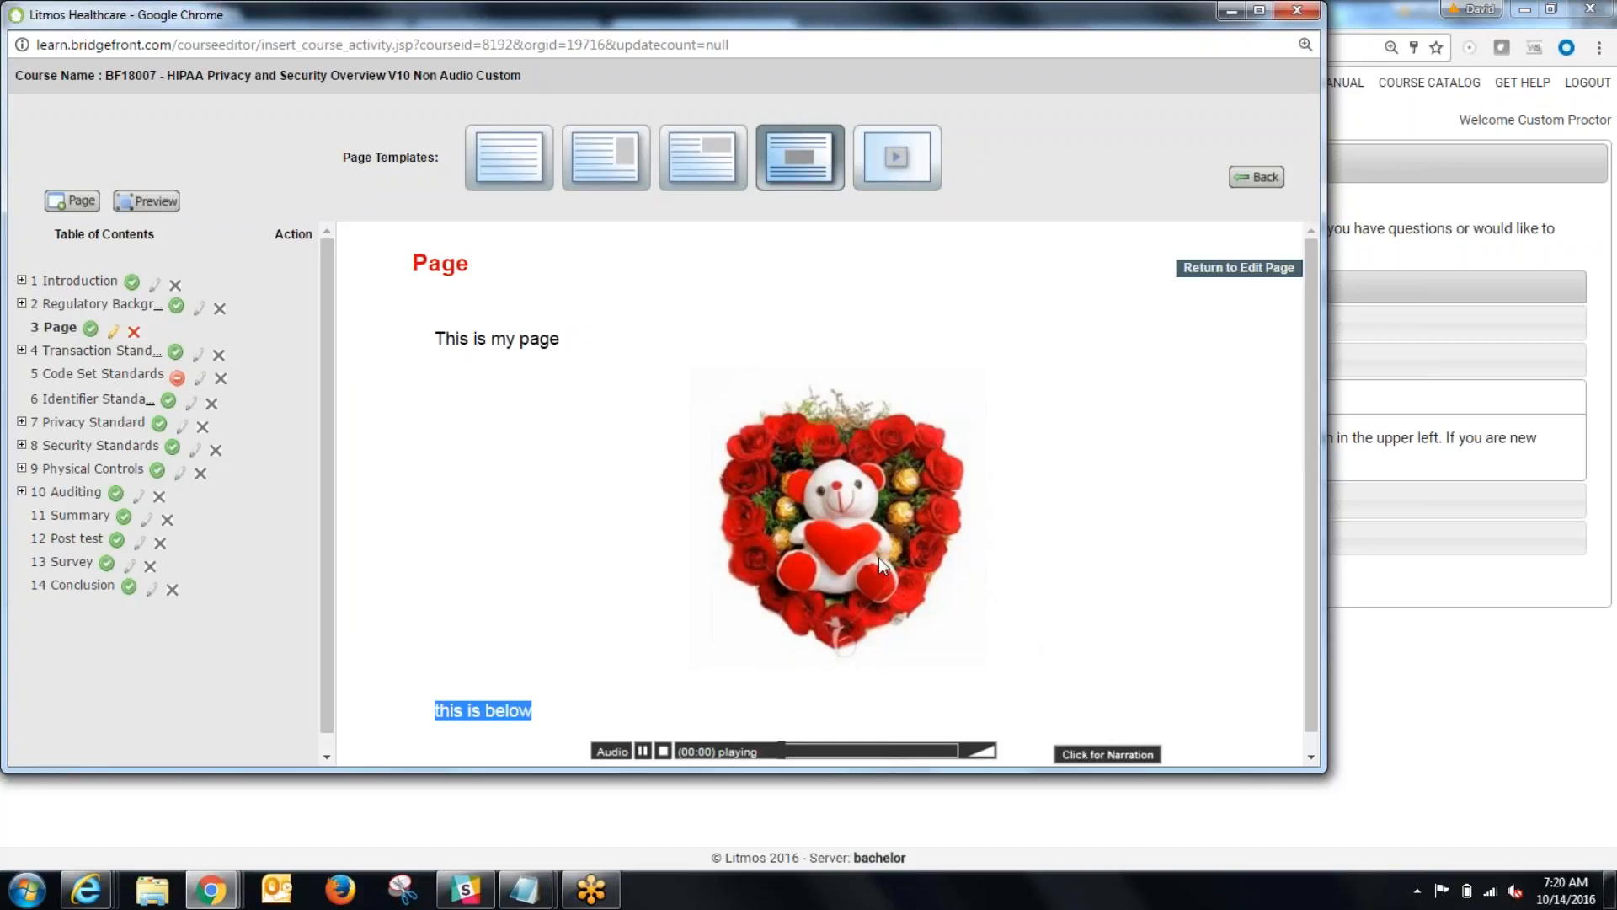
click(1202, 270)
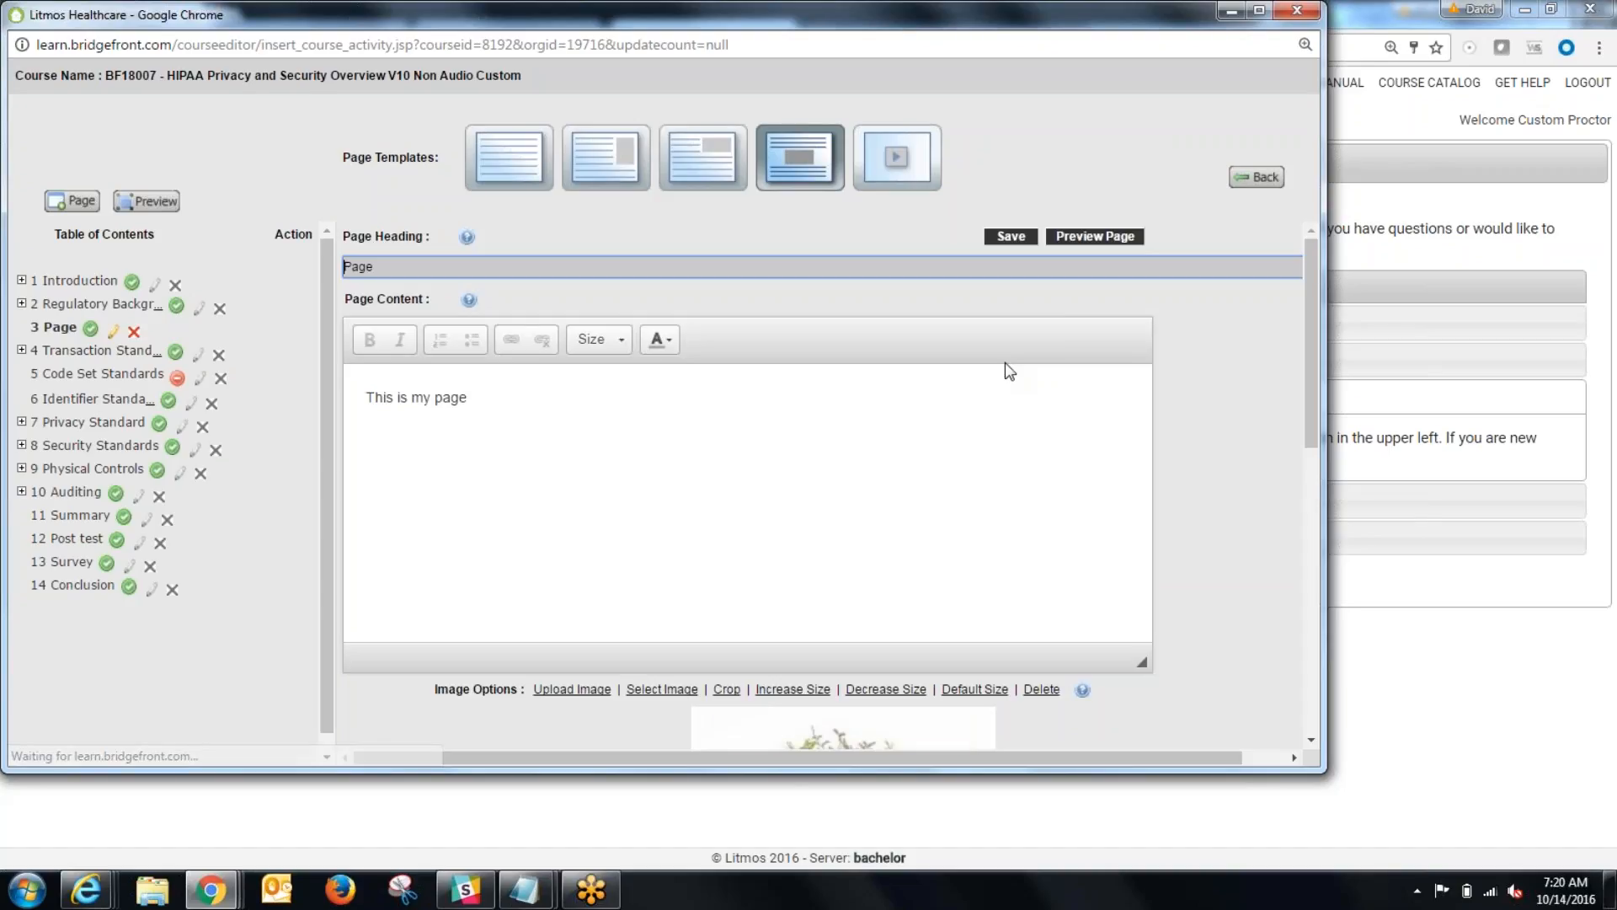
Step: Delete the text "This is my page" above the image and "this is below" beneath it
drag(552, 415, 257, 423)
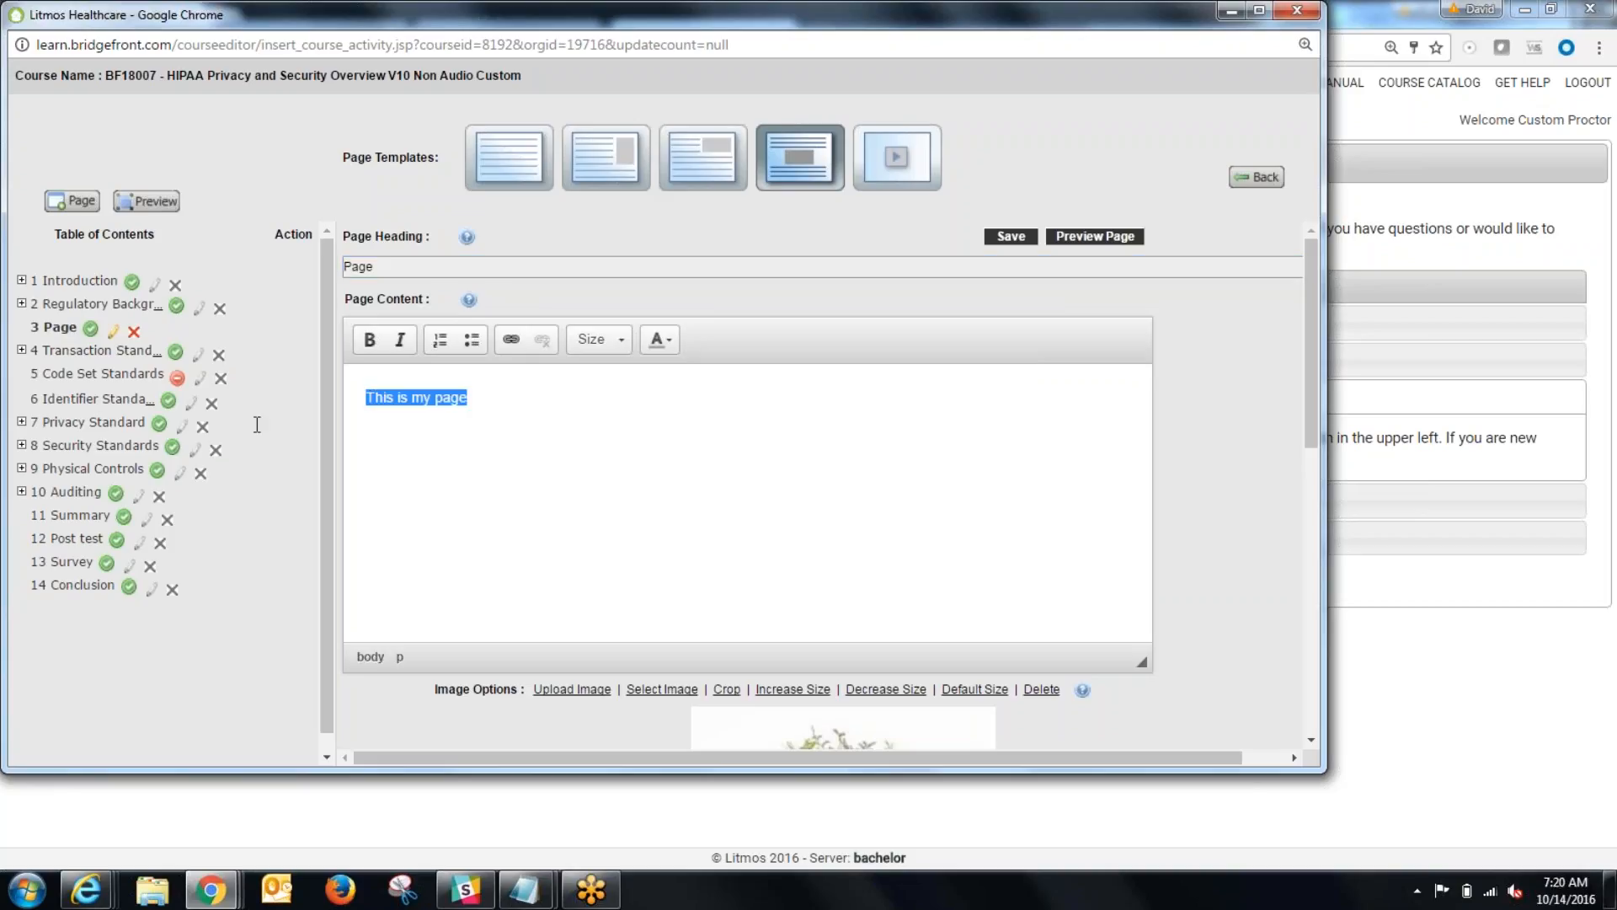
key(Delete)
scroll(528, 466, down, 5)
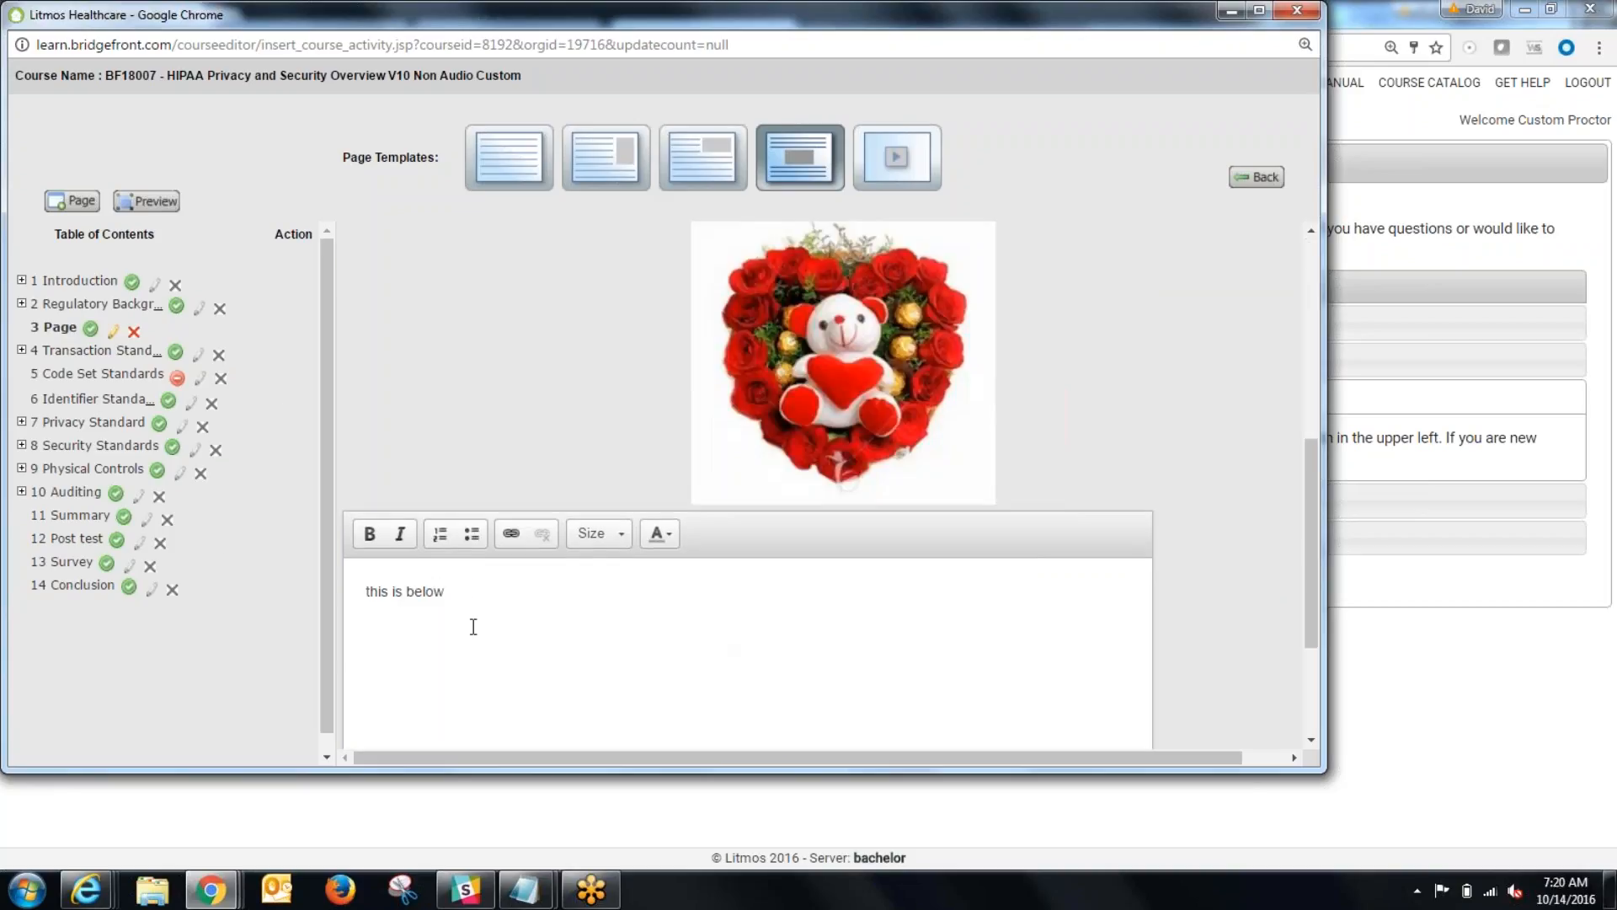
drag(480, 607, 364, 592)
key(Delete)
scroll(519, 528, up, 5)
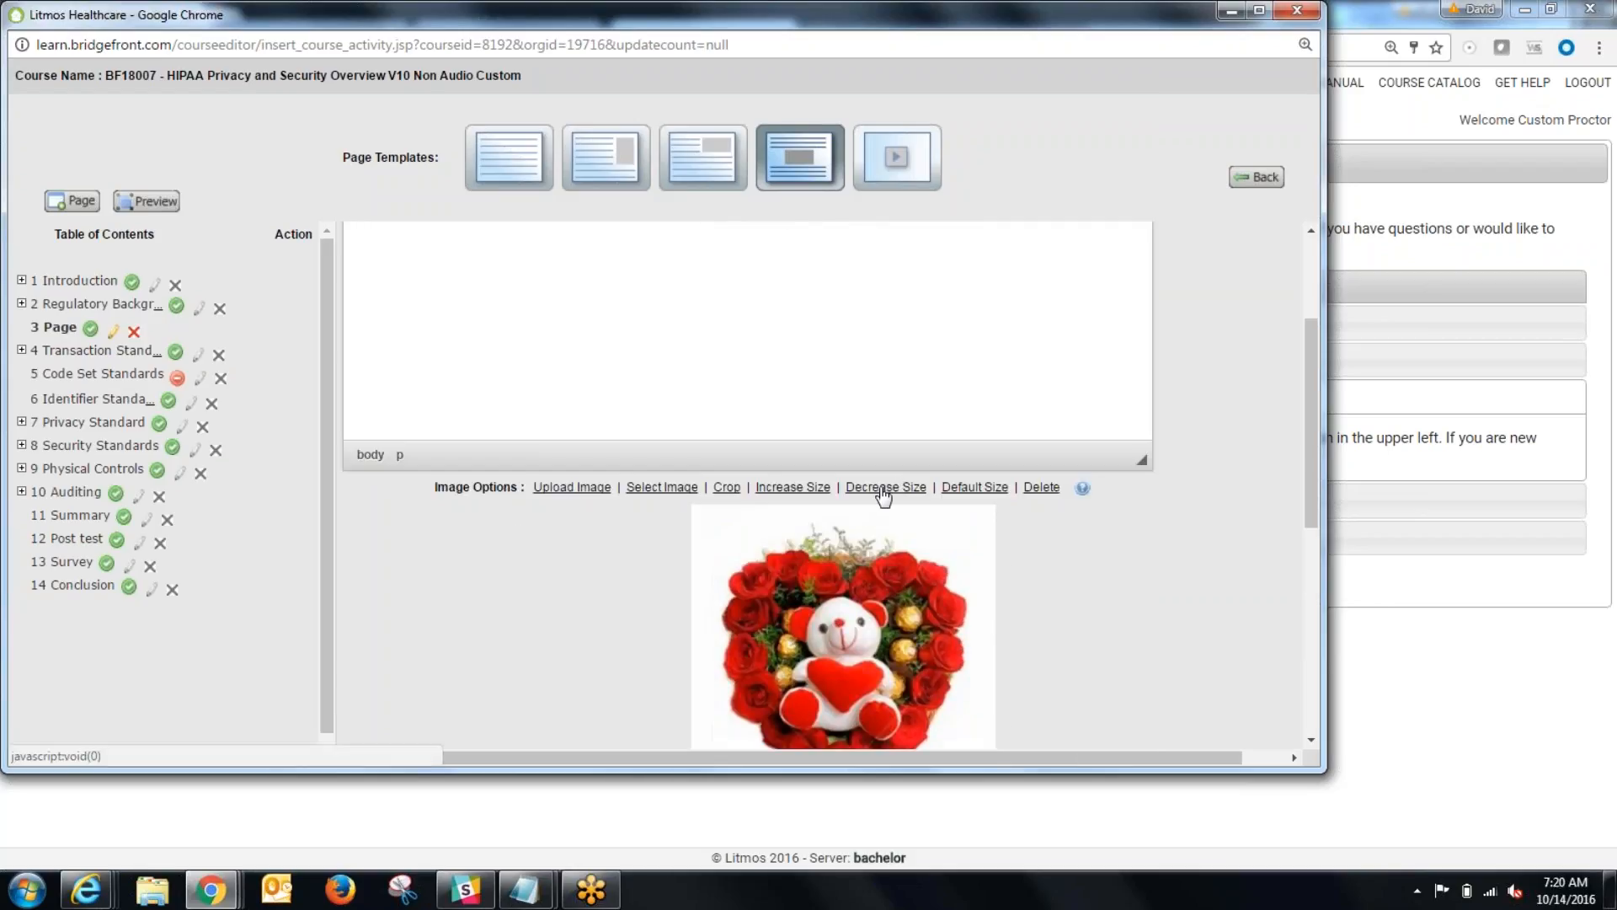
Step: Enlarge the image until it is wider than the text blocks' central area, and save the page
click(803, 489)
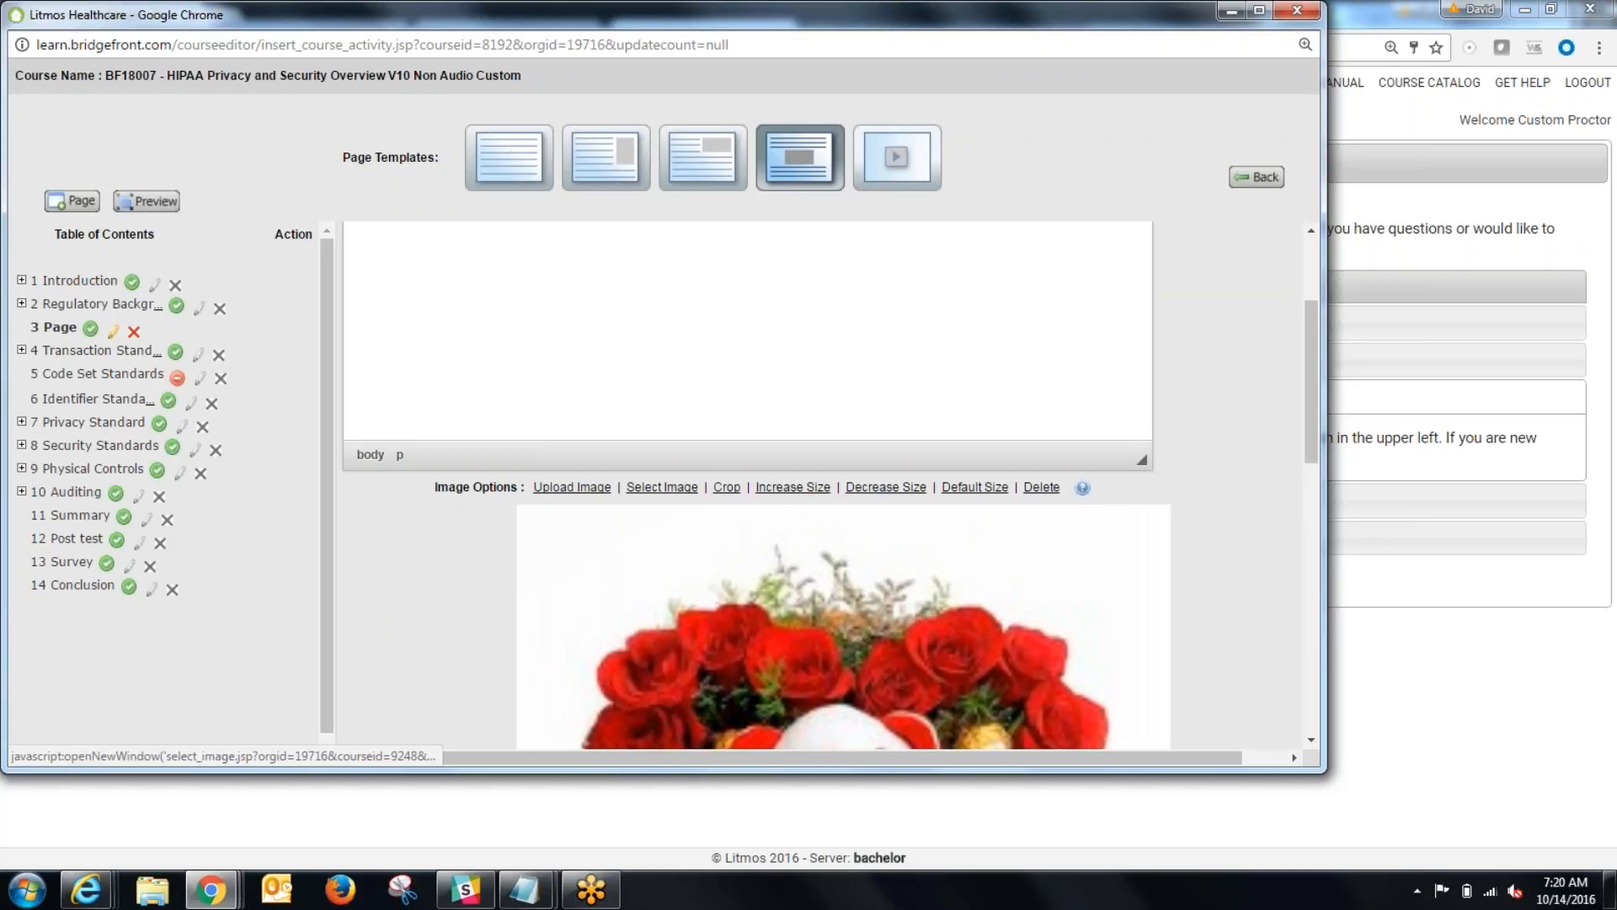
scroll(585, 524, down, 5)
scroll(568, 567, down, 2)
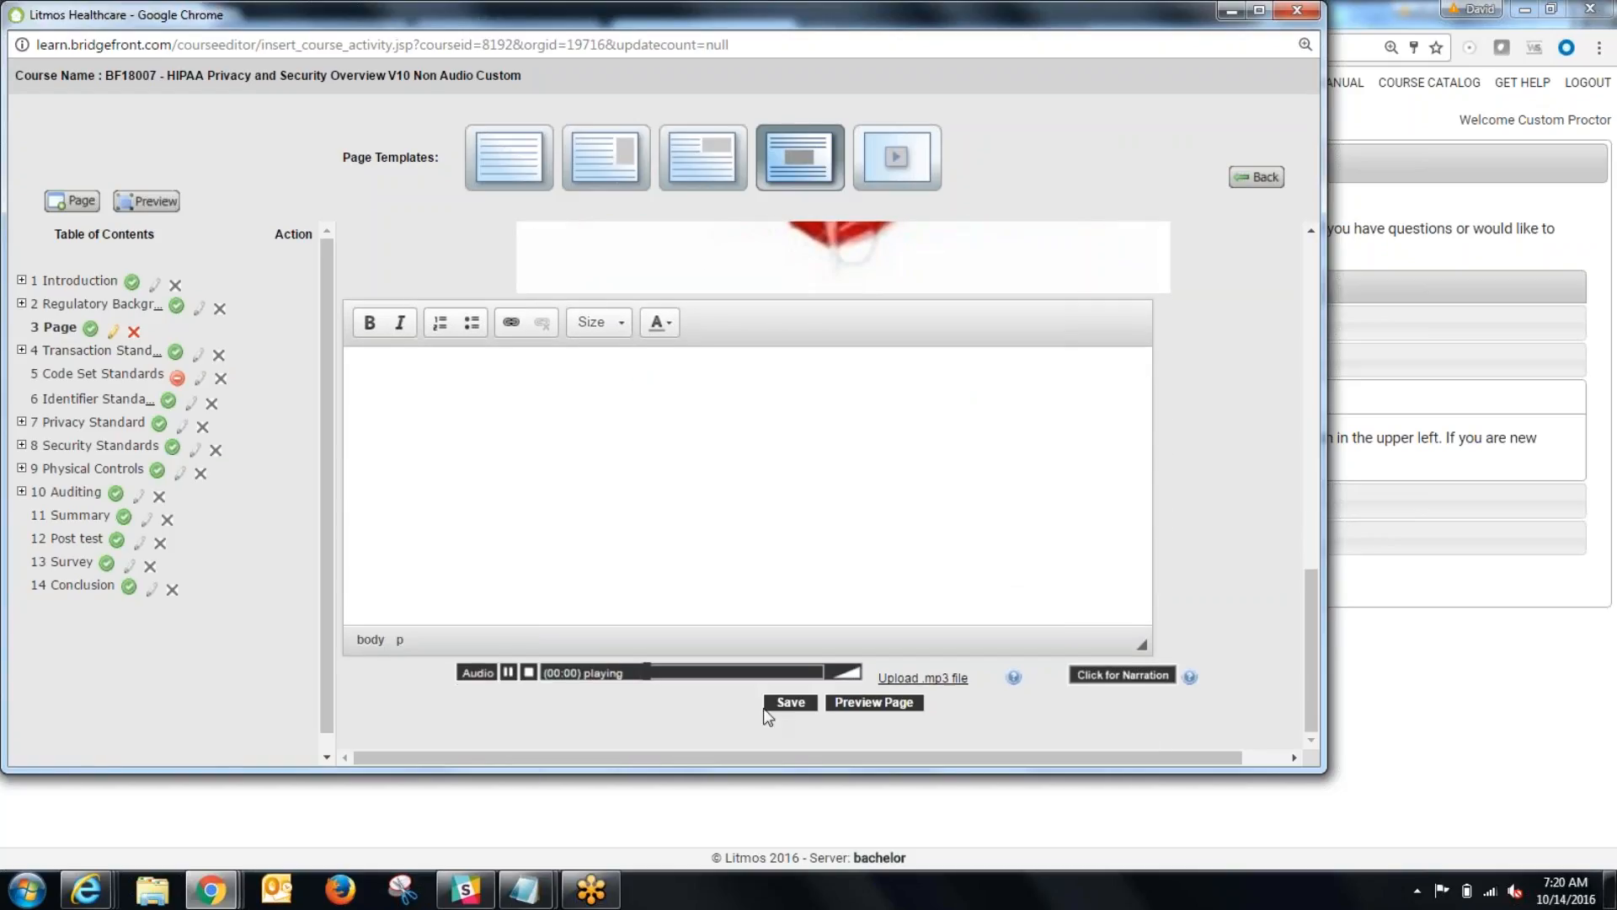
click(785, 702)
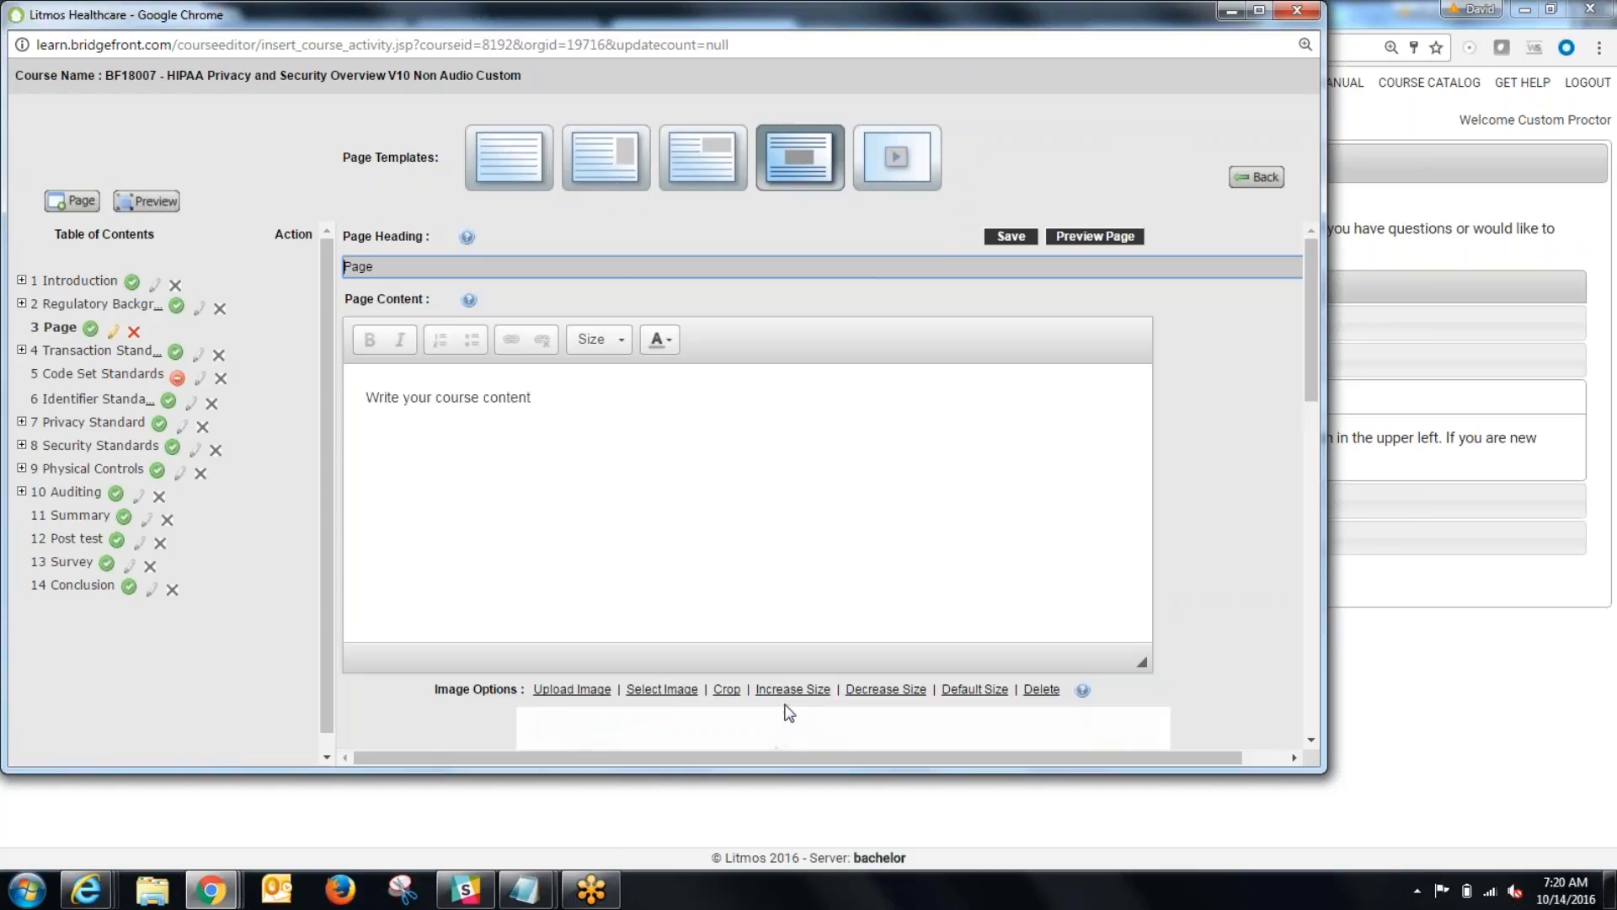
Step: Preview the saved page and check how the enlarged image is laid out
click(1057, 241)
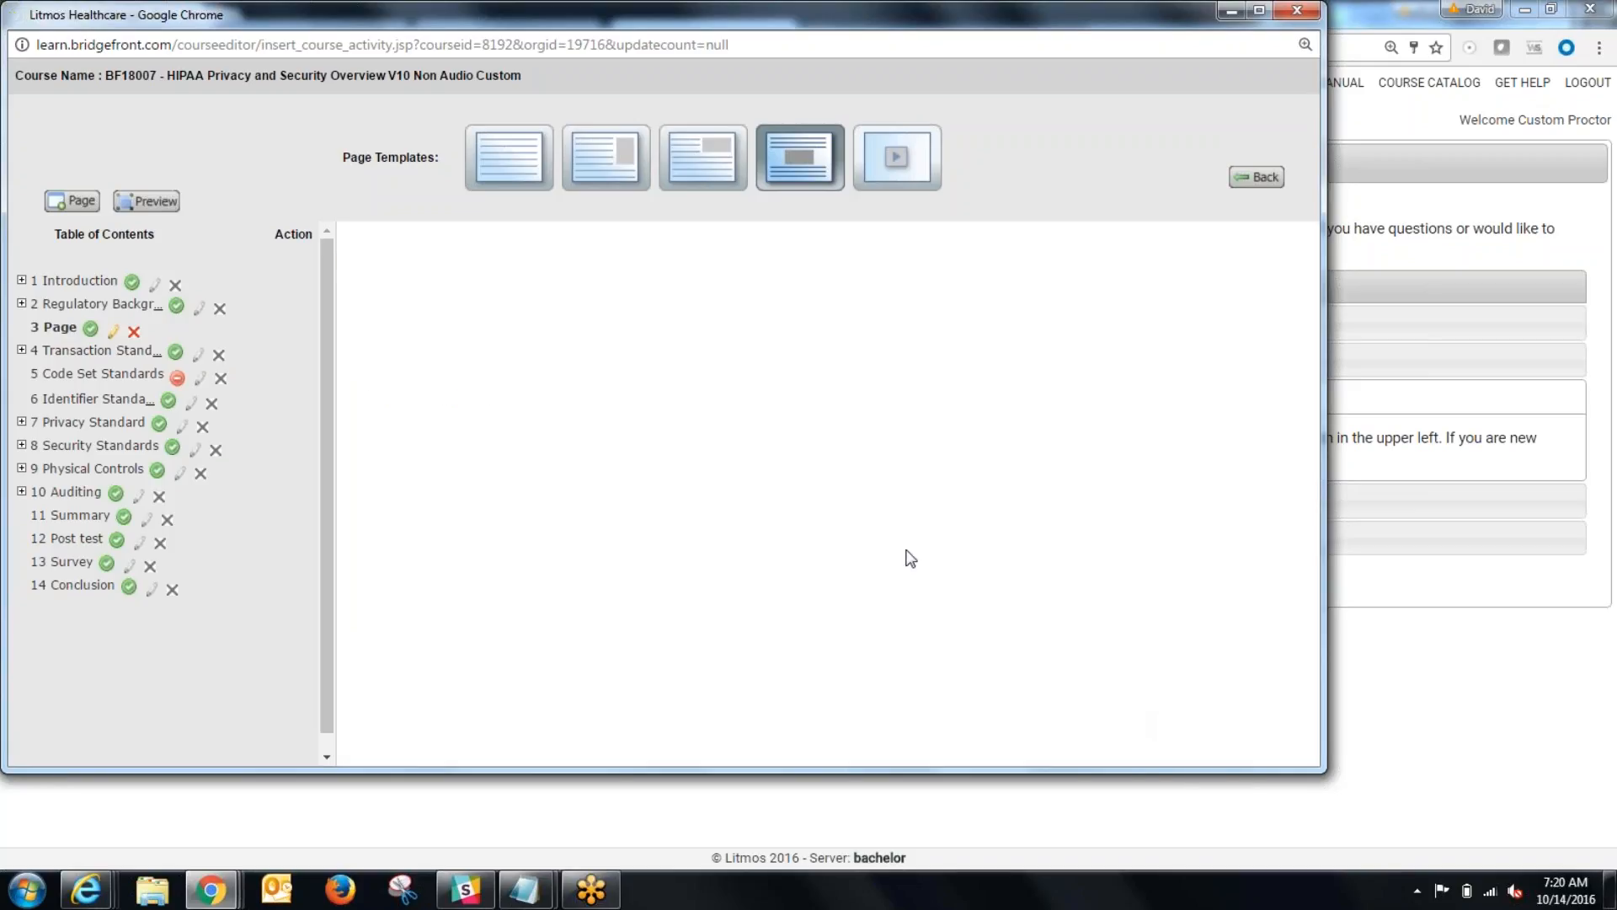
scroll(506, 445, down, 4)
scroll(505, 445, up, 2)
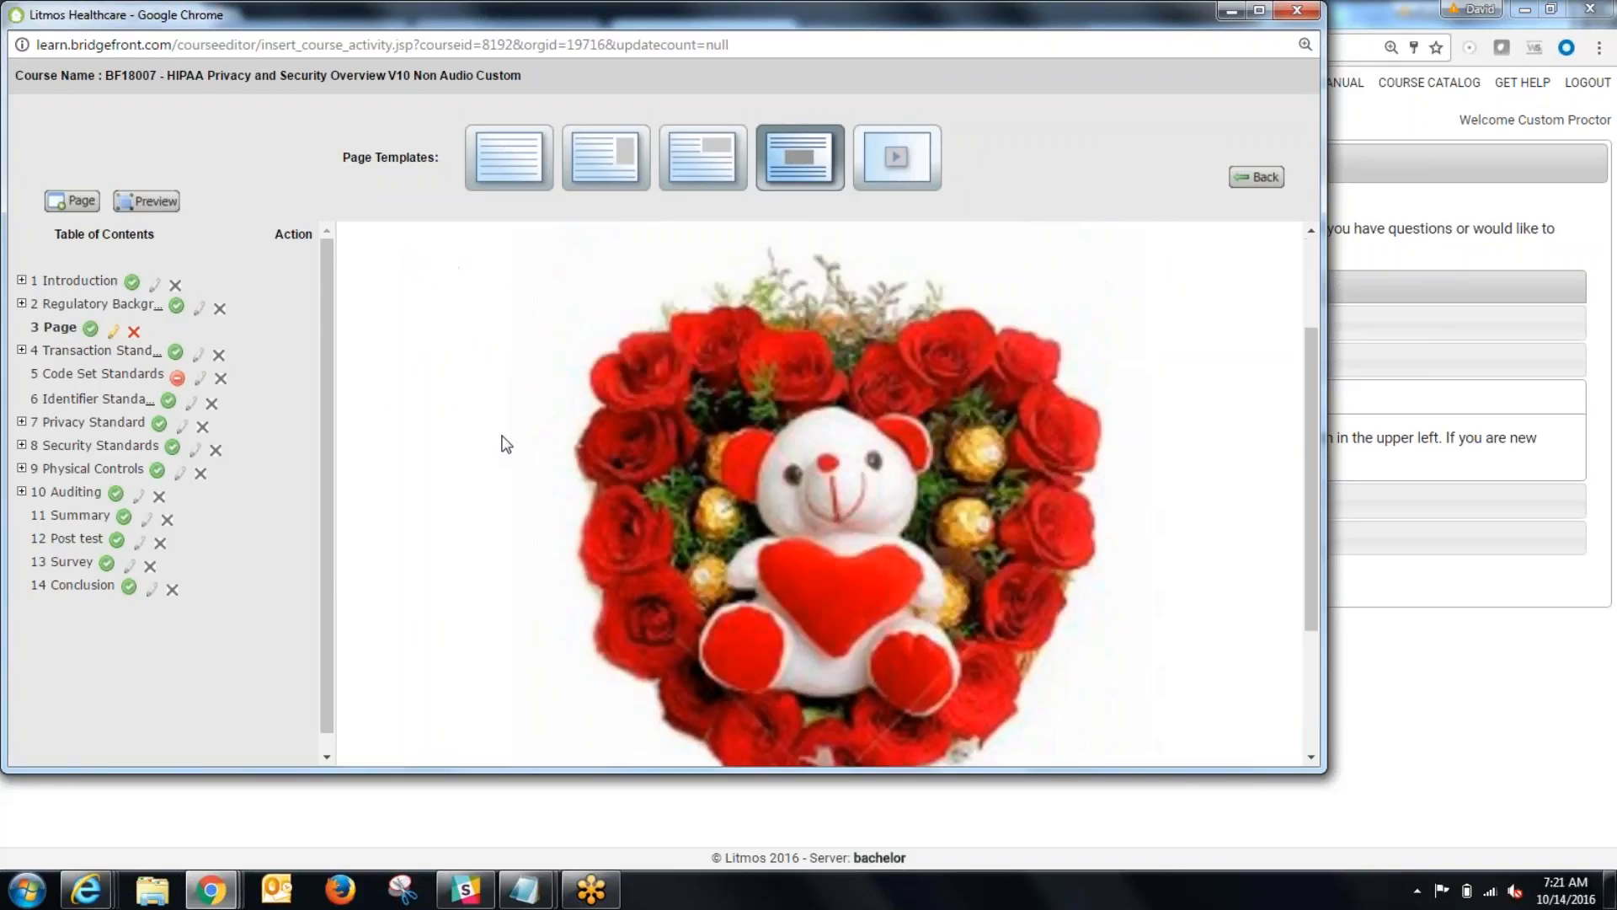
Step: Leave the preview, return to the course list, reopen BF18007 for building and open its custom page for editing
scroll(505, 444, down, 3)
scroll(463, 585, up, 2)
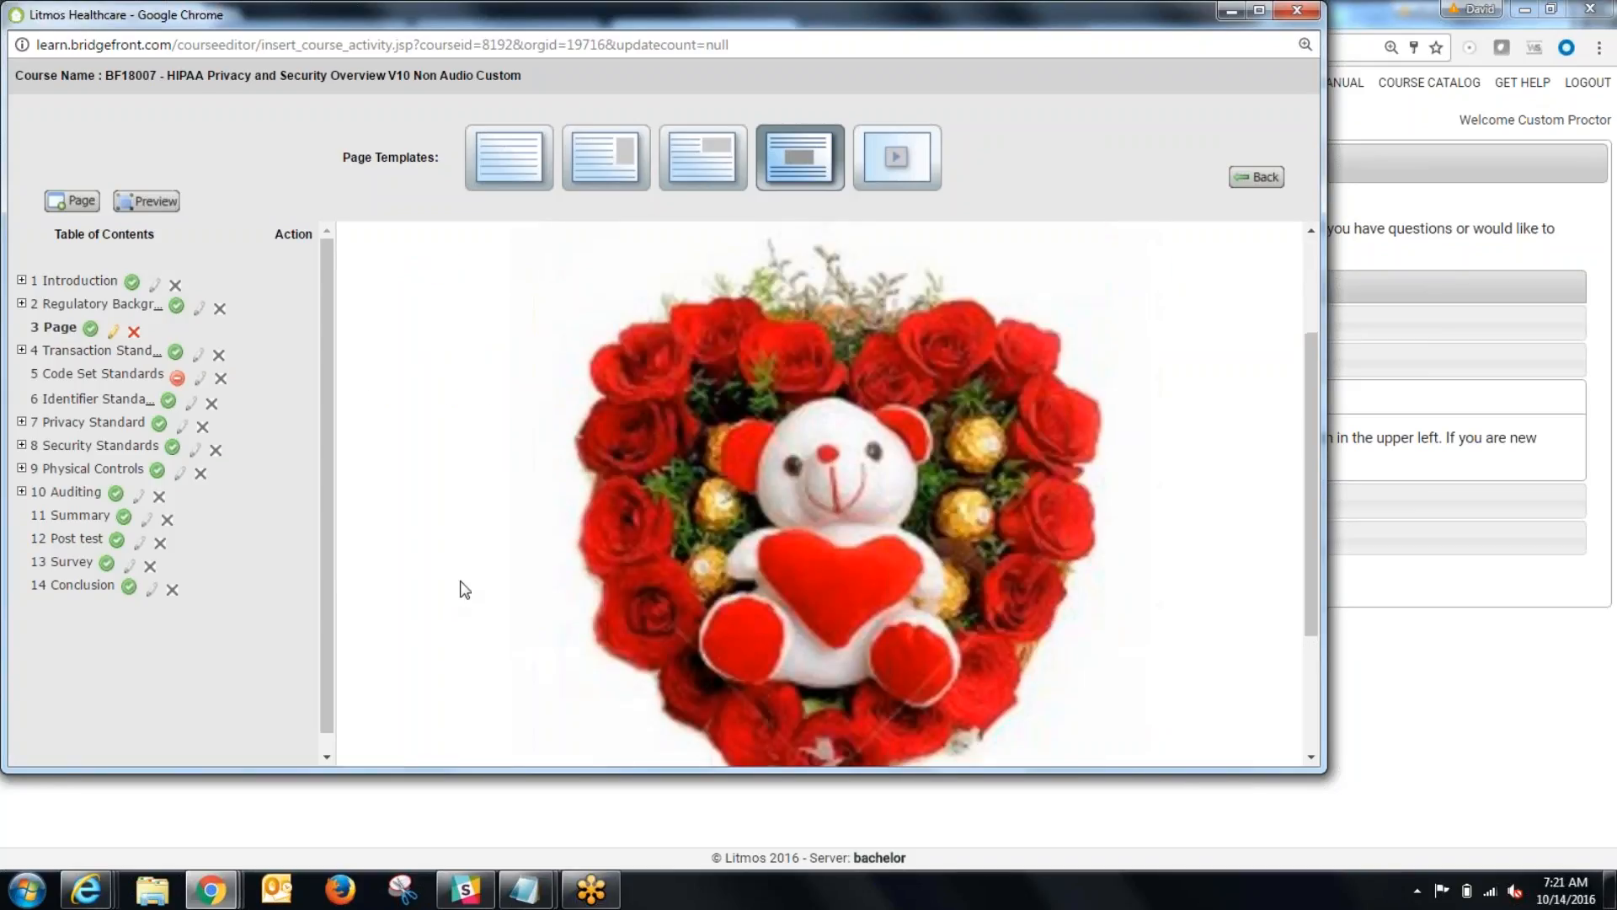
scroll(468, 586, up, 1)
click(1259, 177)
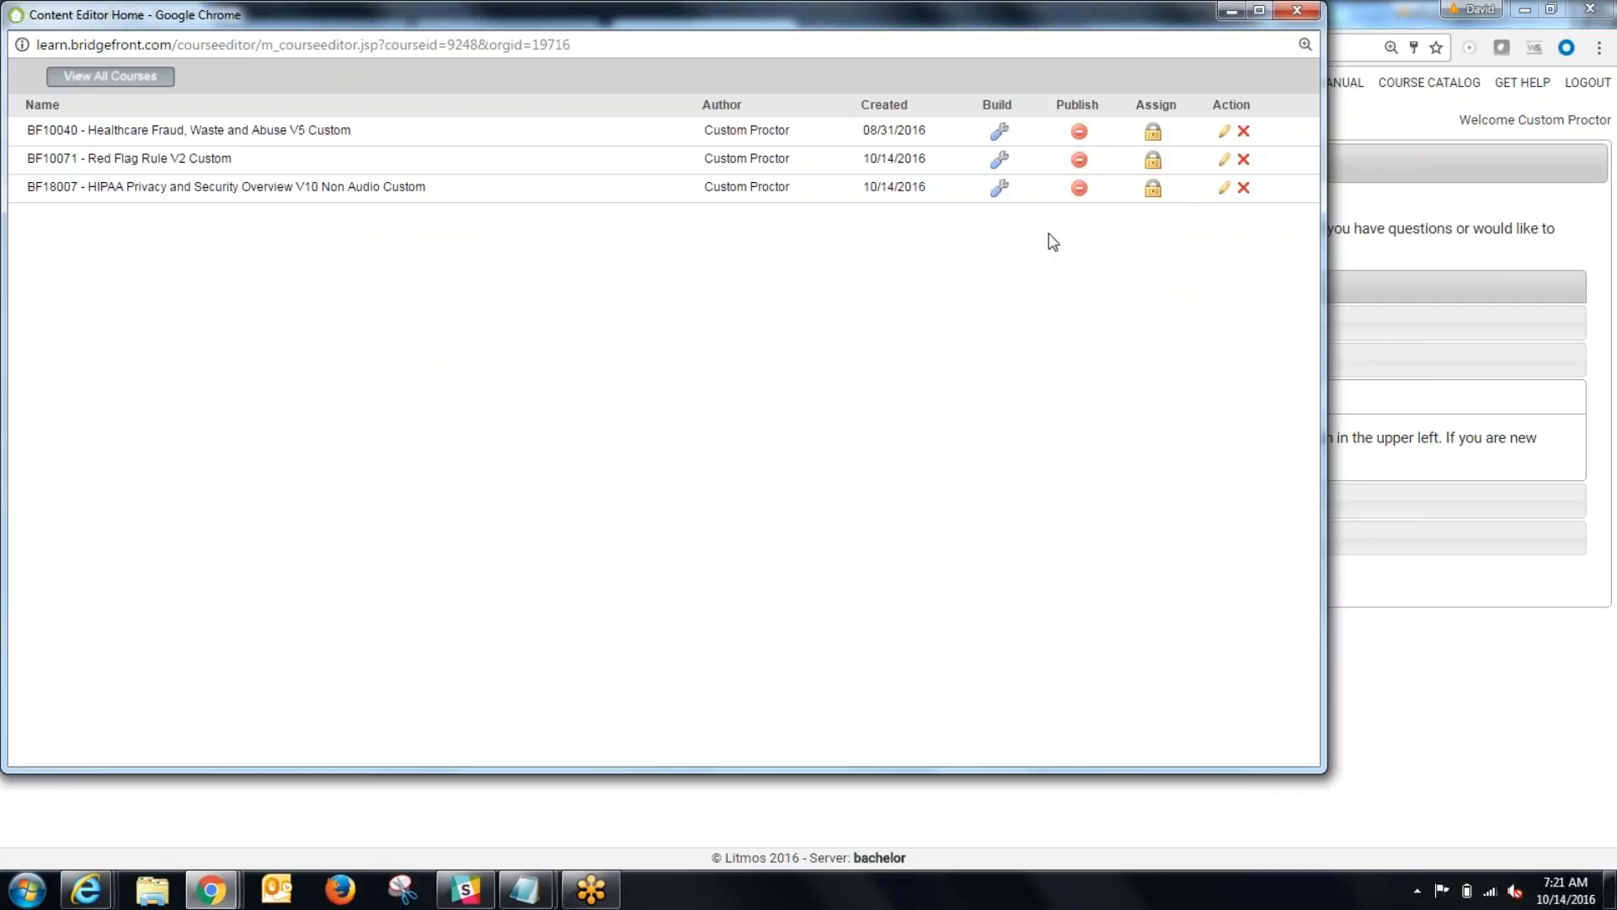
click(999, 187)
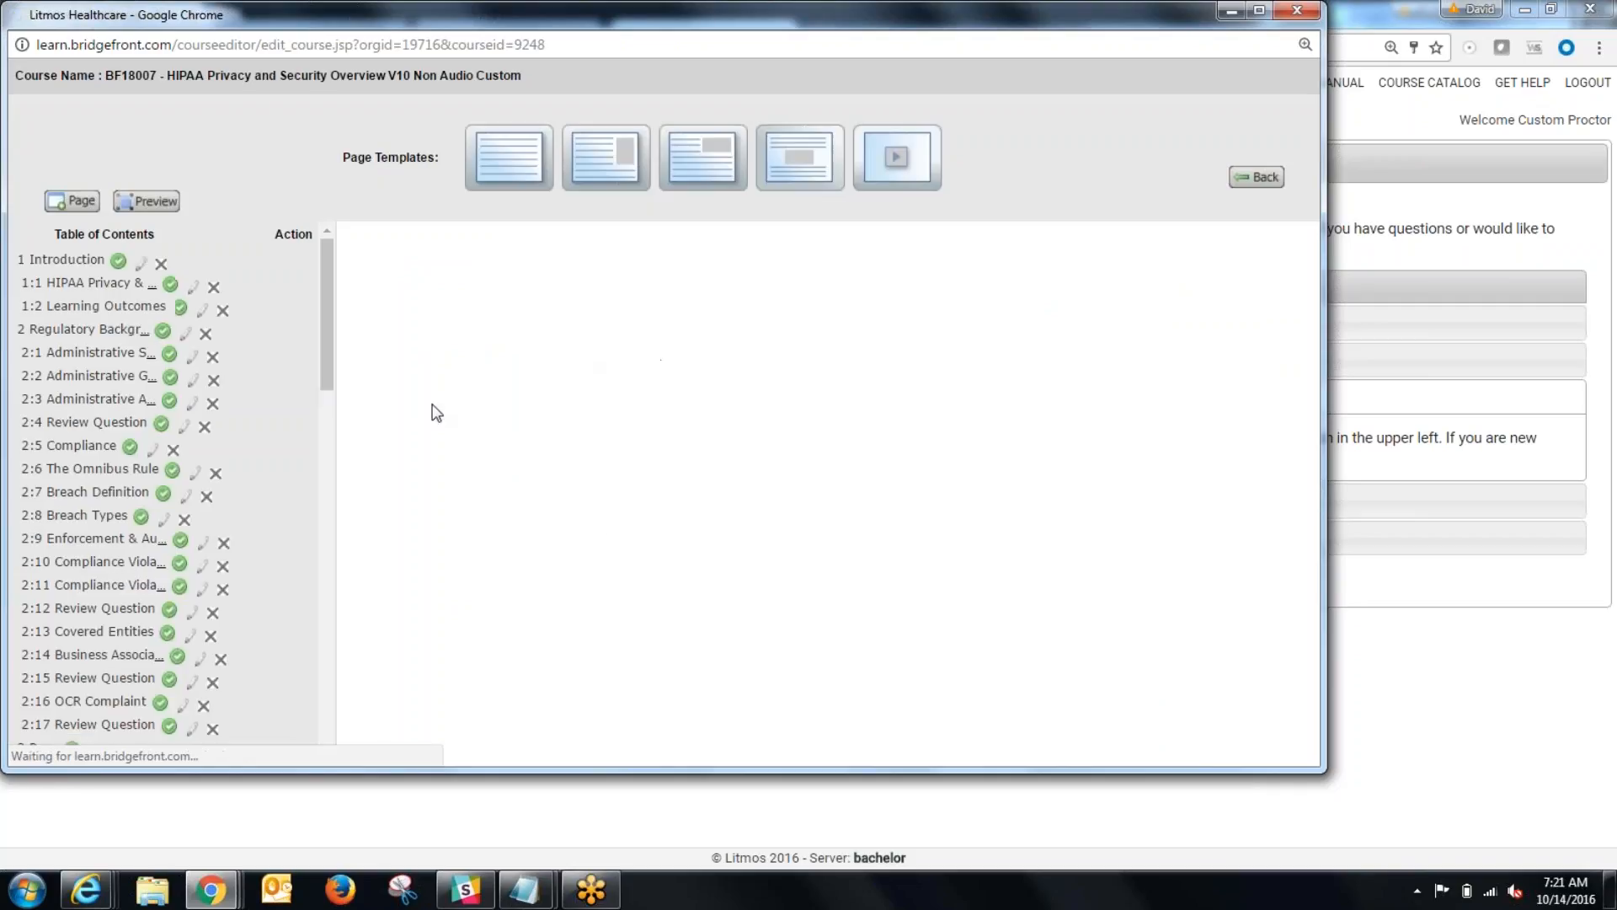
click(57, 329)
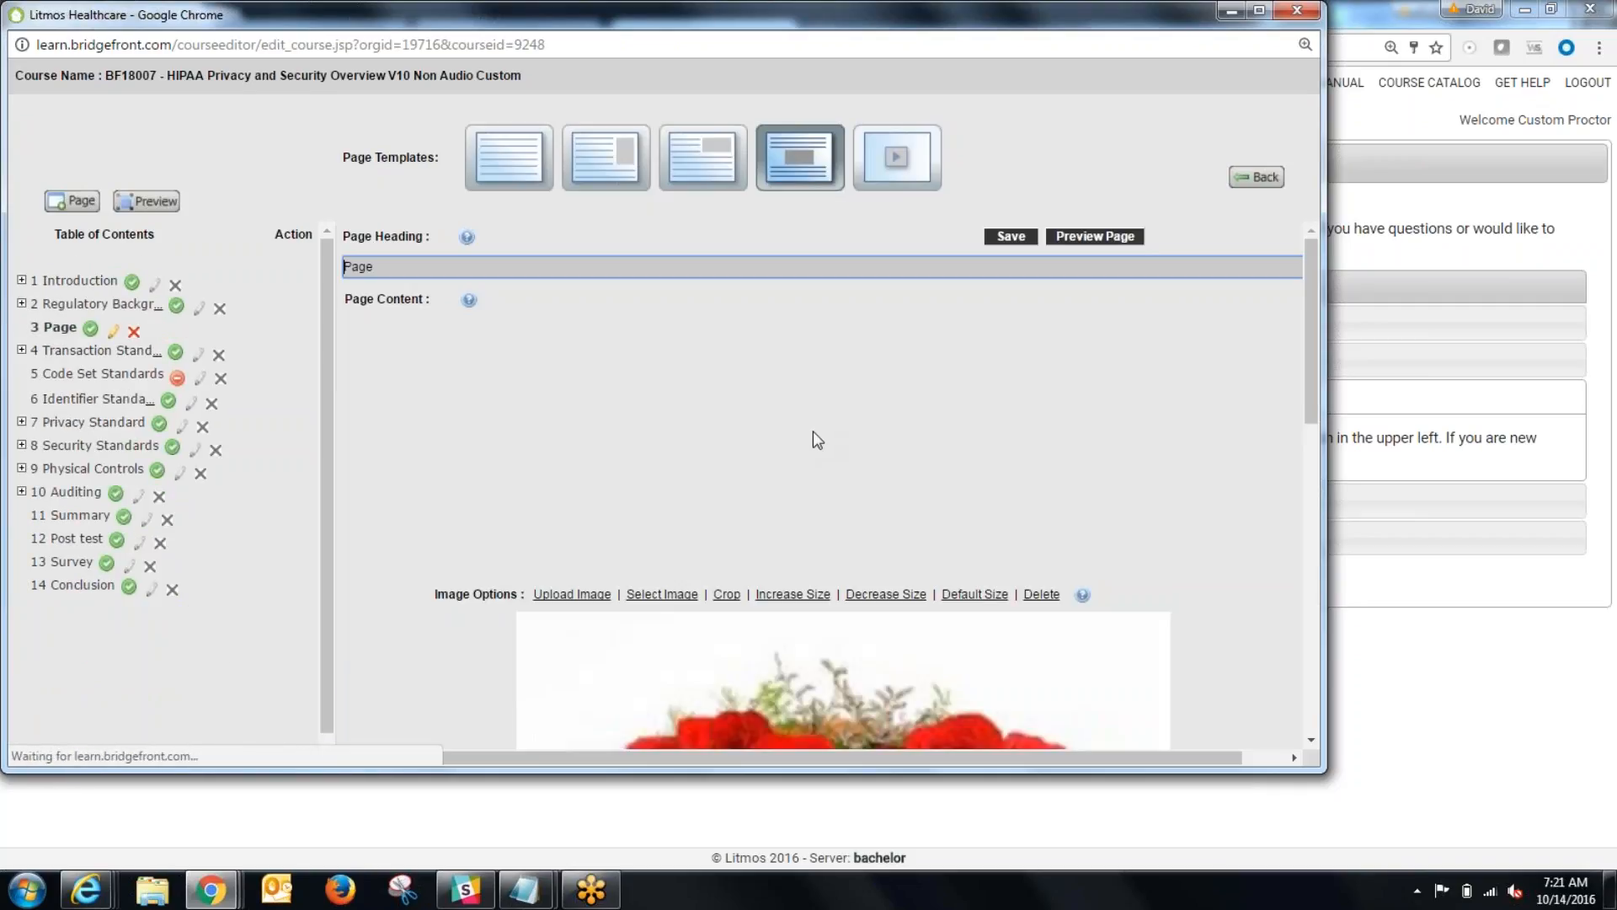
Step: Delete the placeholder text from the block below the image and save the page
drag(587, 402, 346, 470)
scroll(614, 548, down, 5)
scroll(603, 506, down, 5)
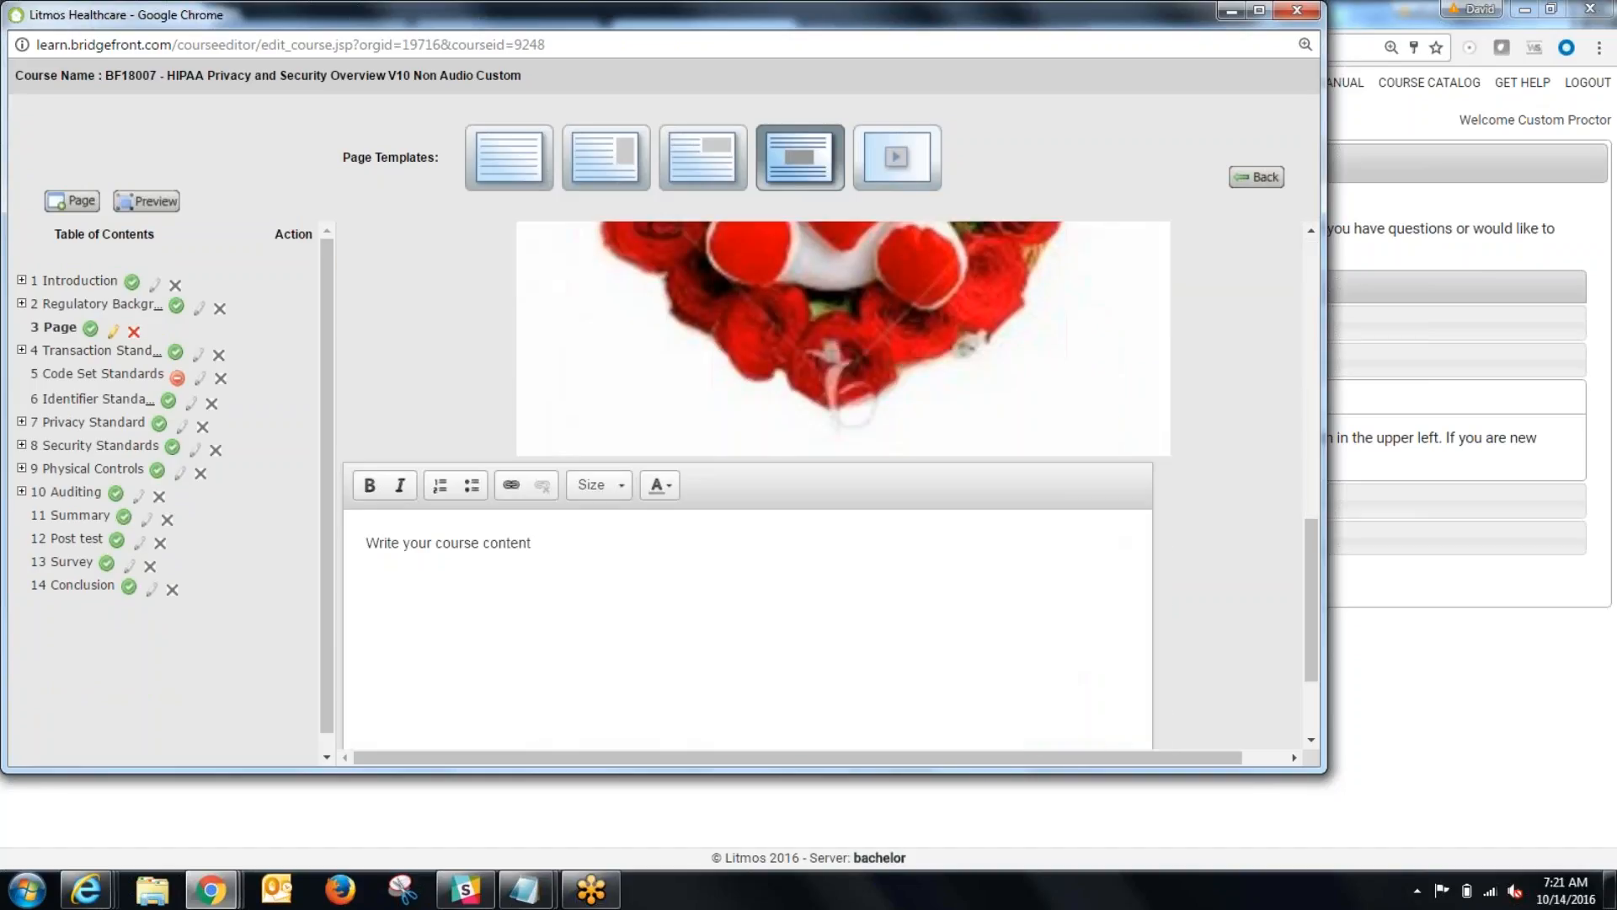
key(ctrl+a)
key(BackSpace)
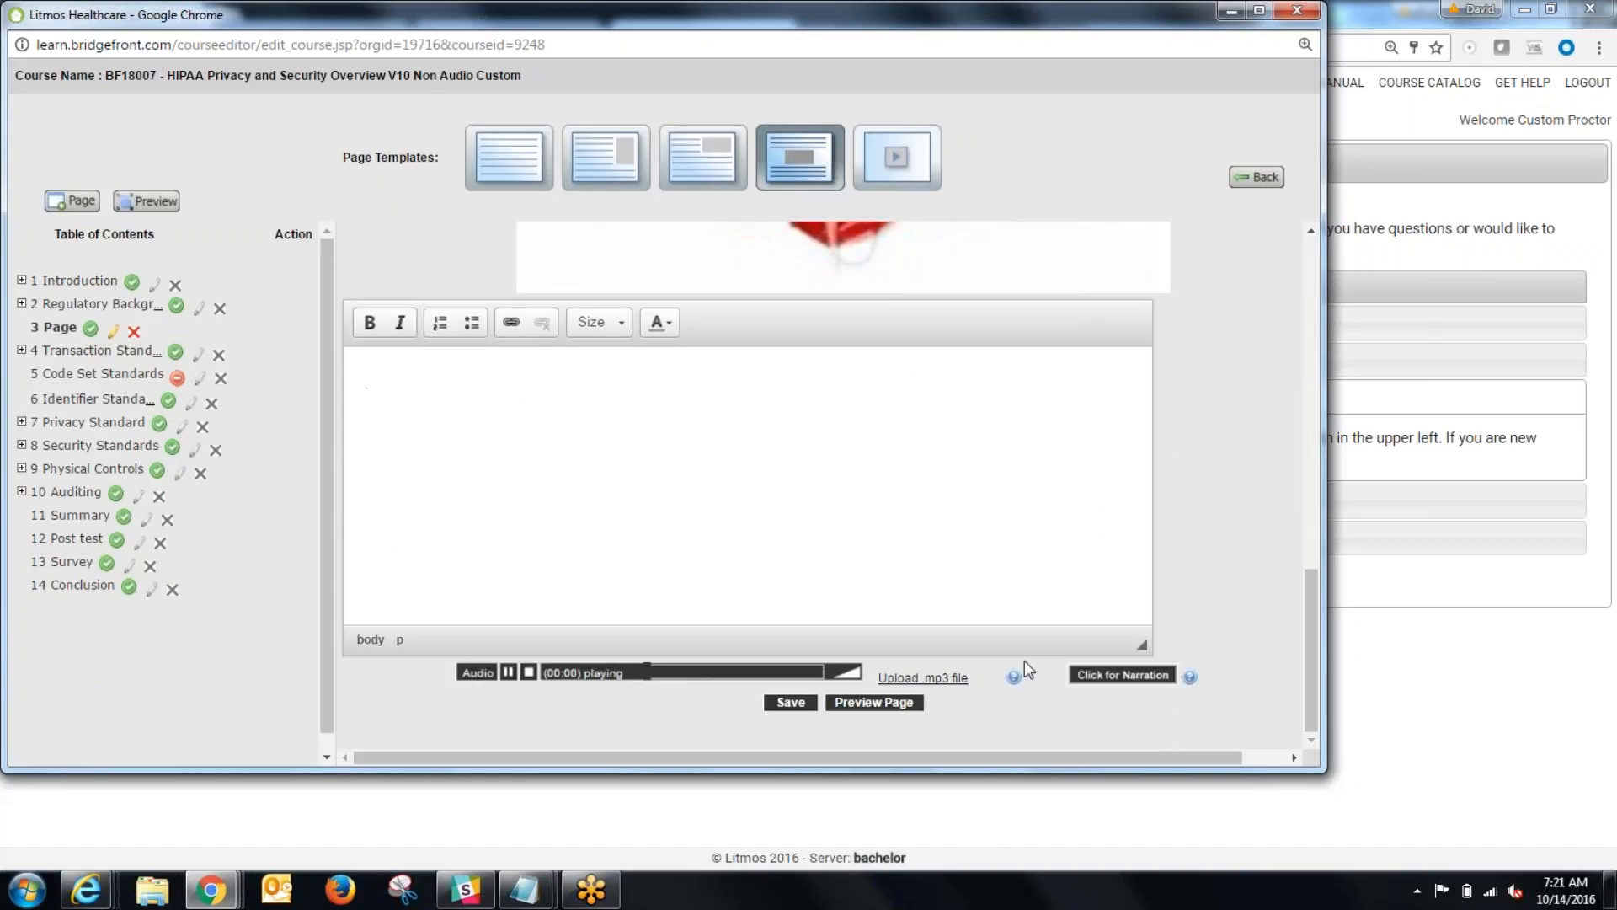
click(791, 702)
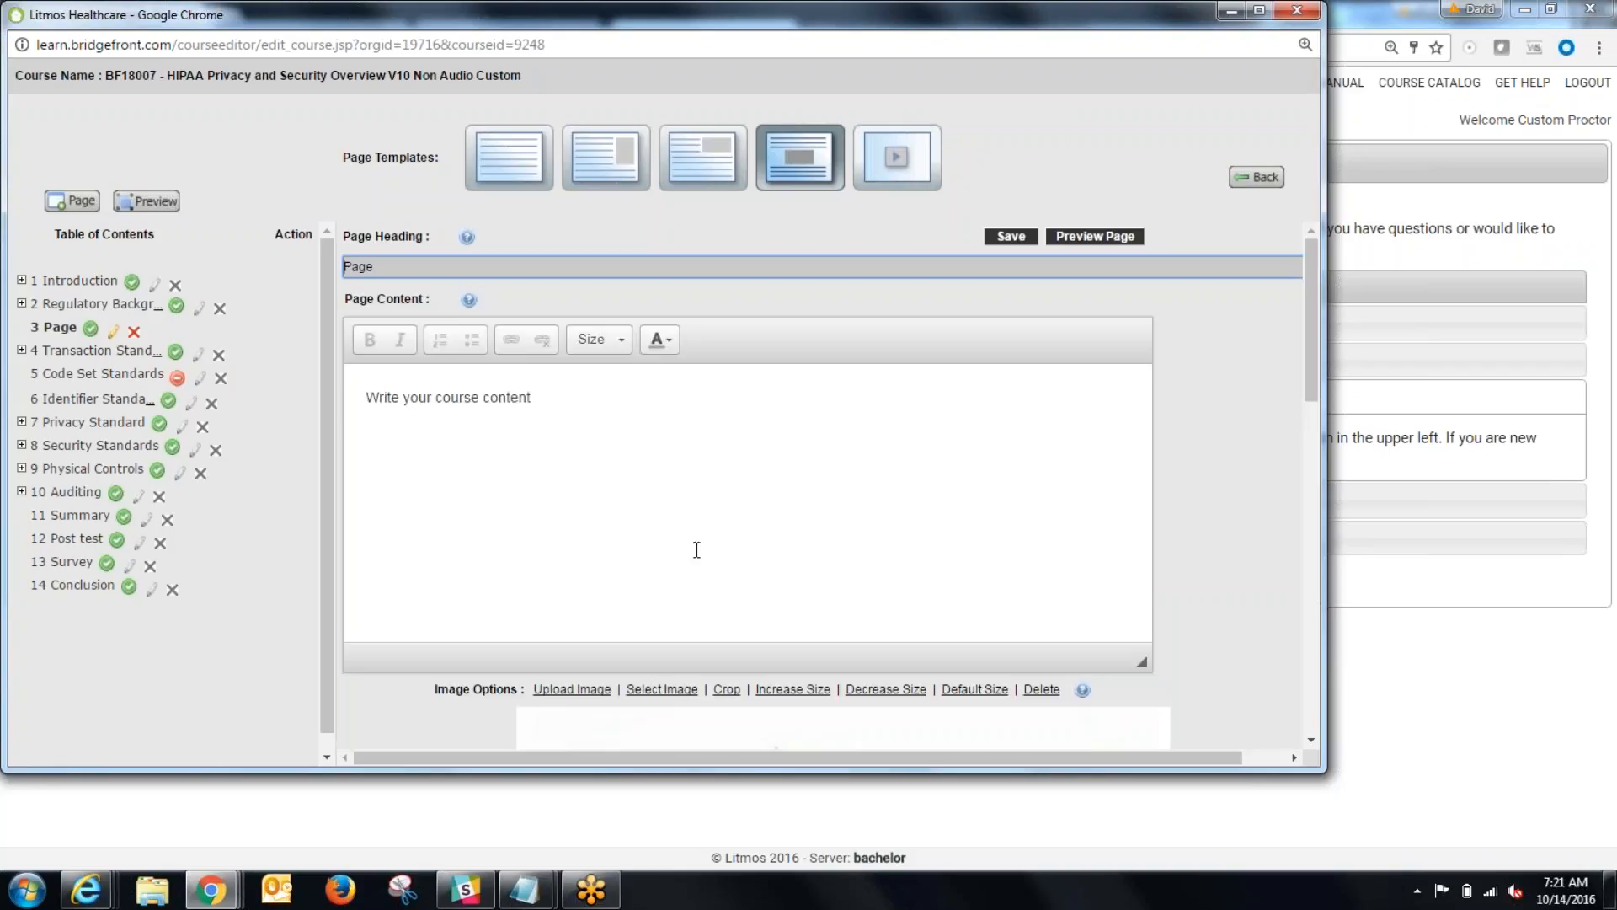
Step: Preview the custom page and examine the area above and below the enlarged image
click(1075, 237)
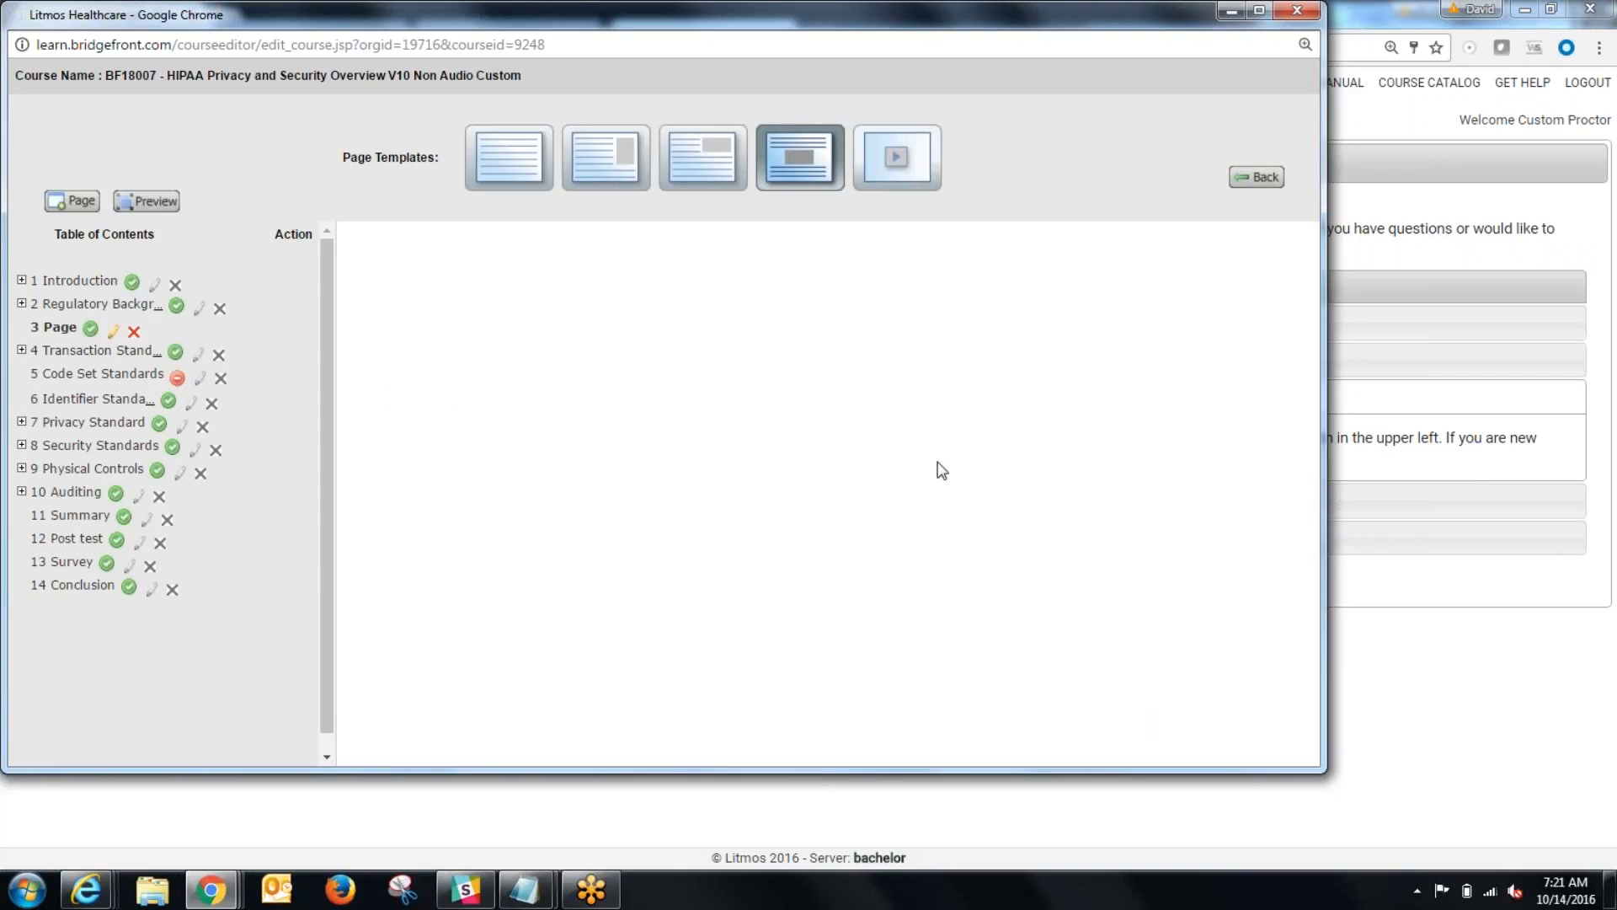
scroll(948, 462, down, 1)
scroll(948, 462, down, 2)
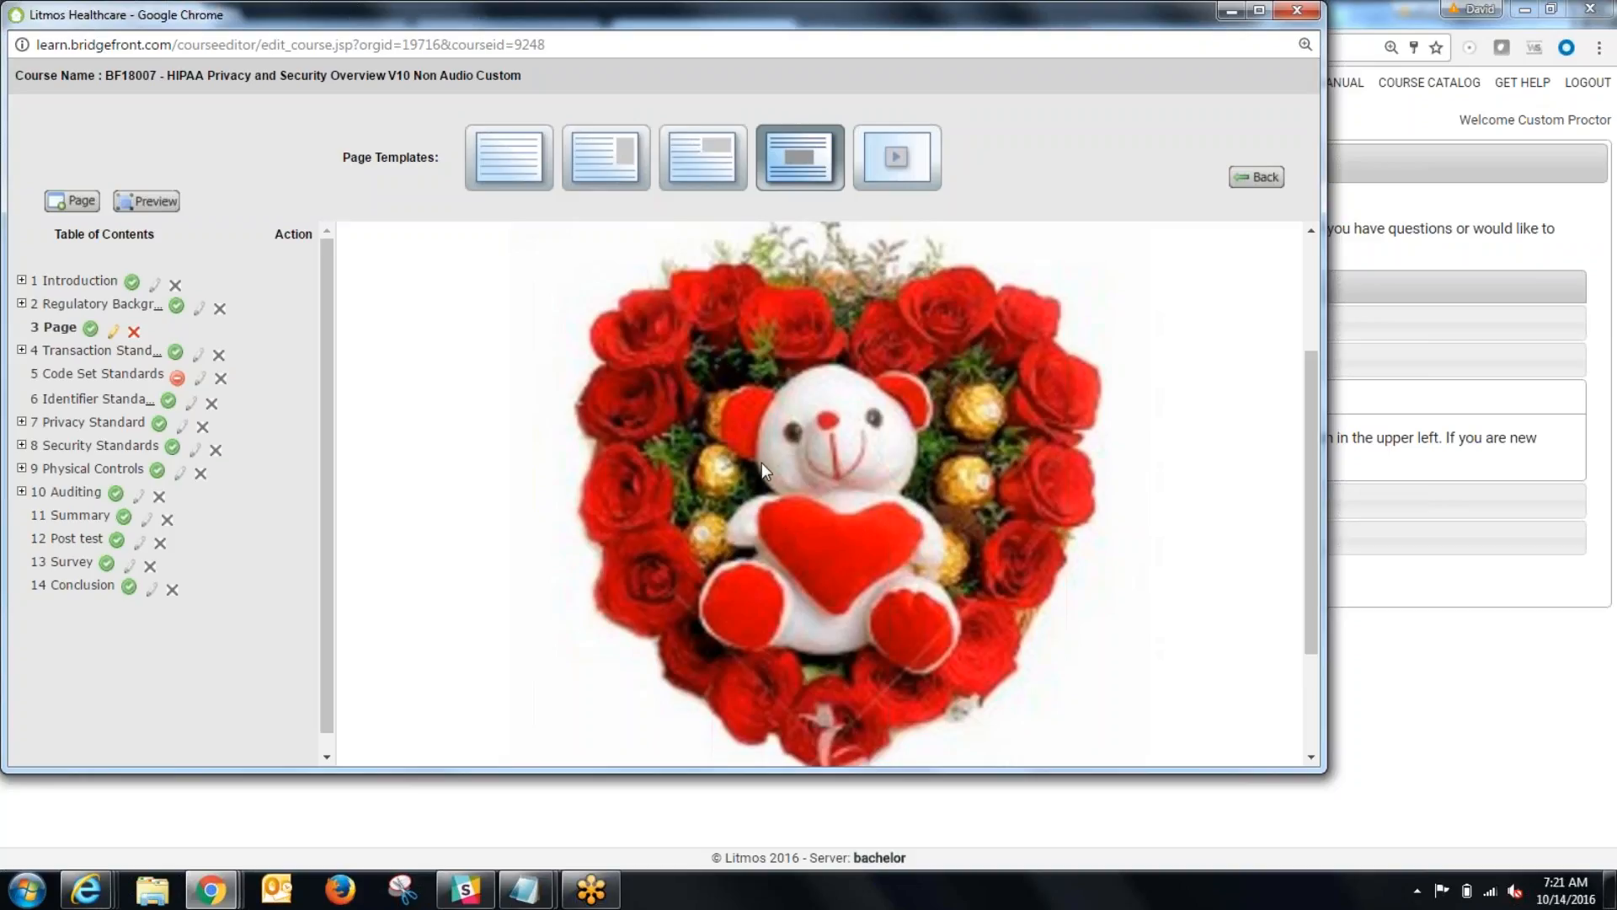
scroll(699, 487, up, 2)
scroll(698, 495, down, 1)
Step: Examine the video page template and its .mp4 upload dialog, and return to the Text with Center Image template
click(895, 156)
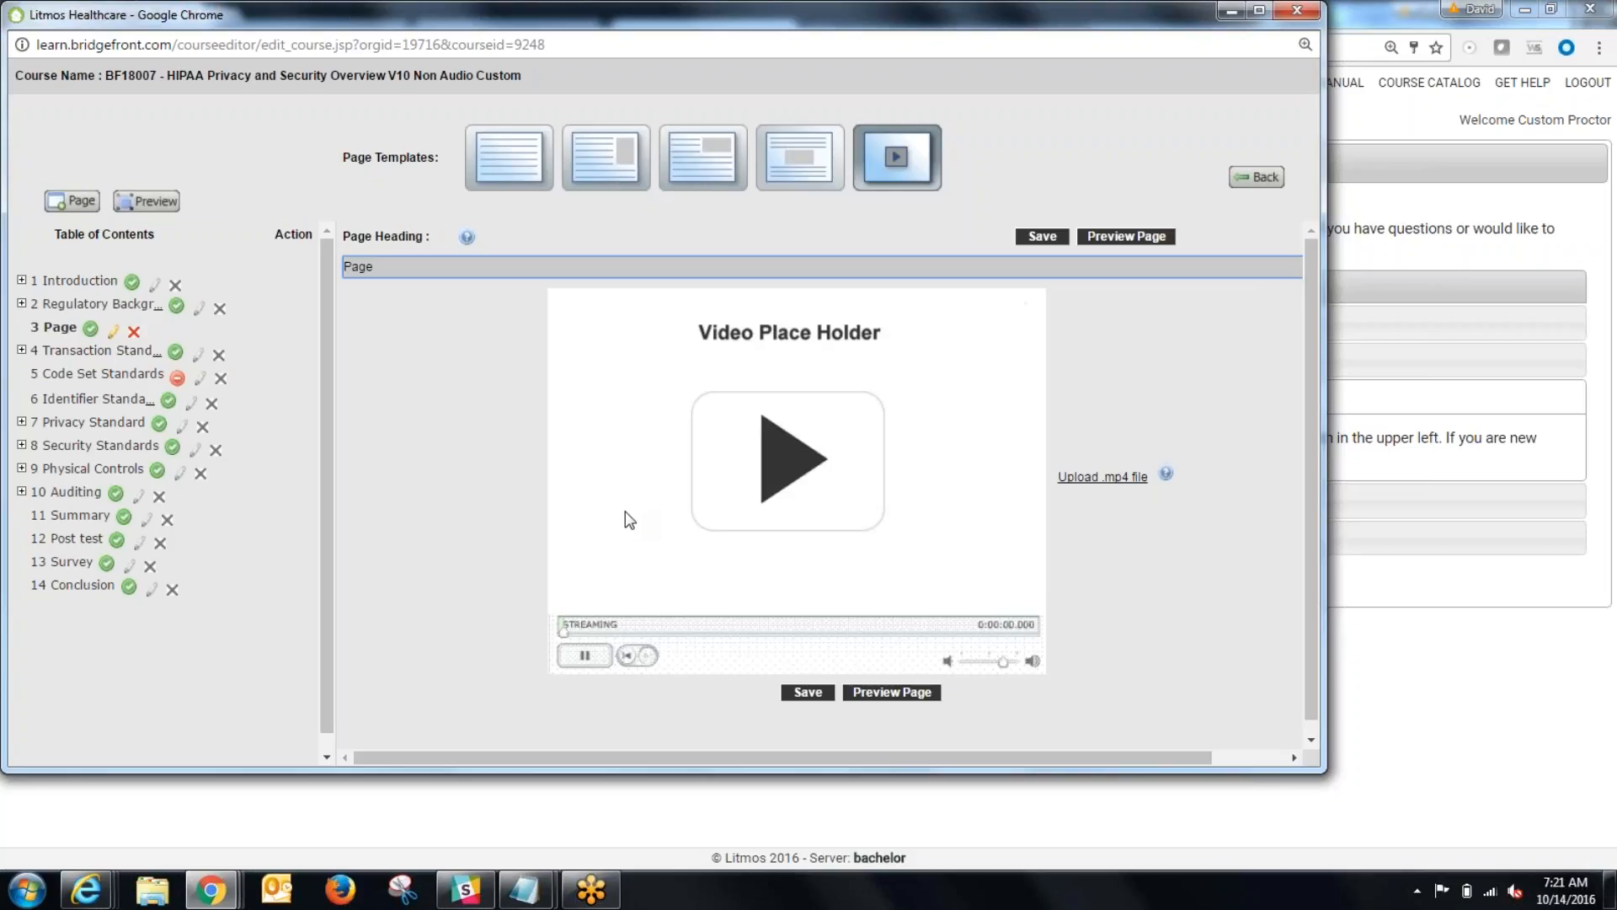
click(1086, 477)
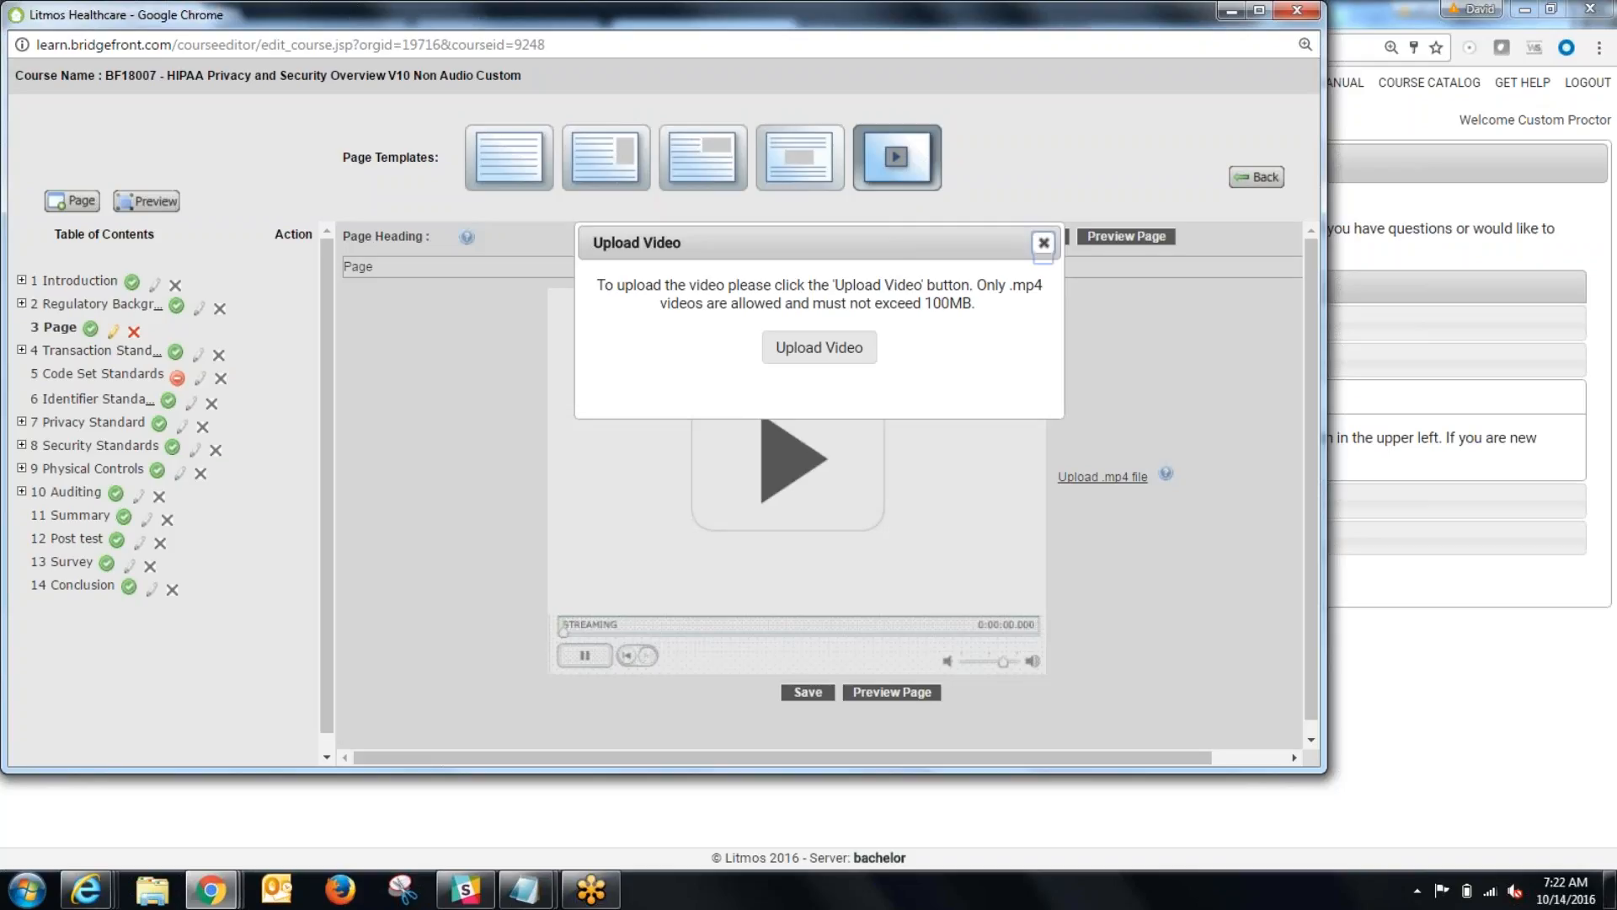
click(1043, 242)
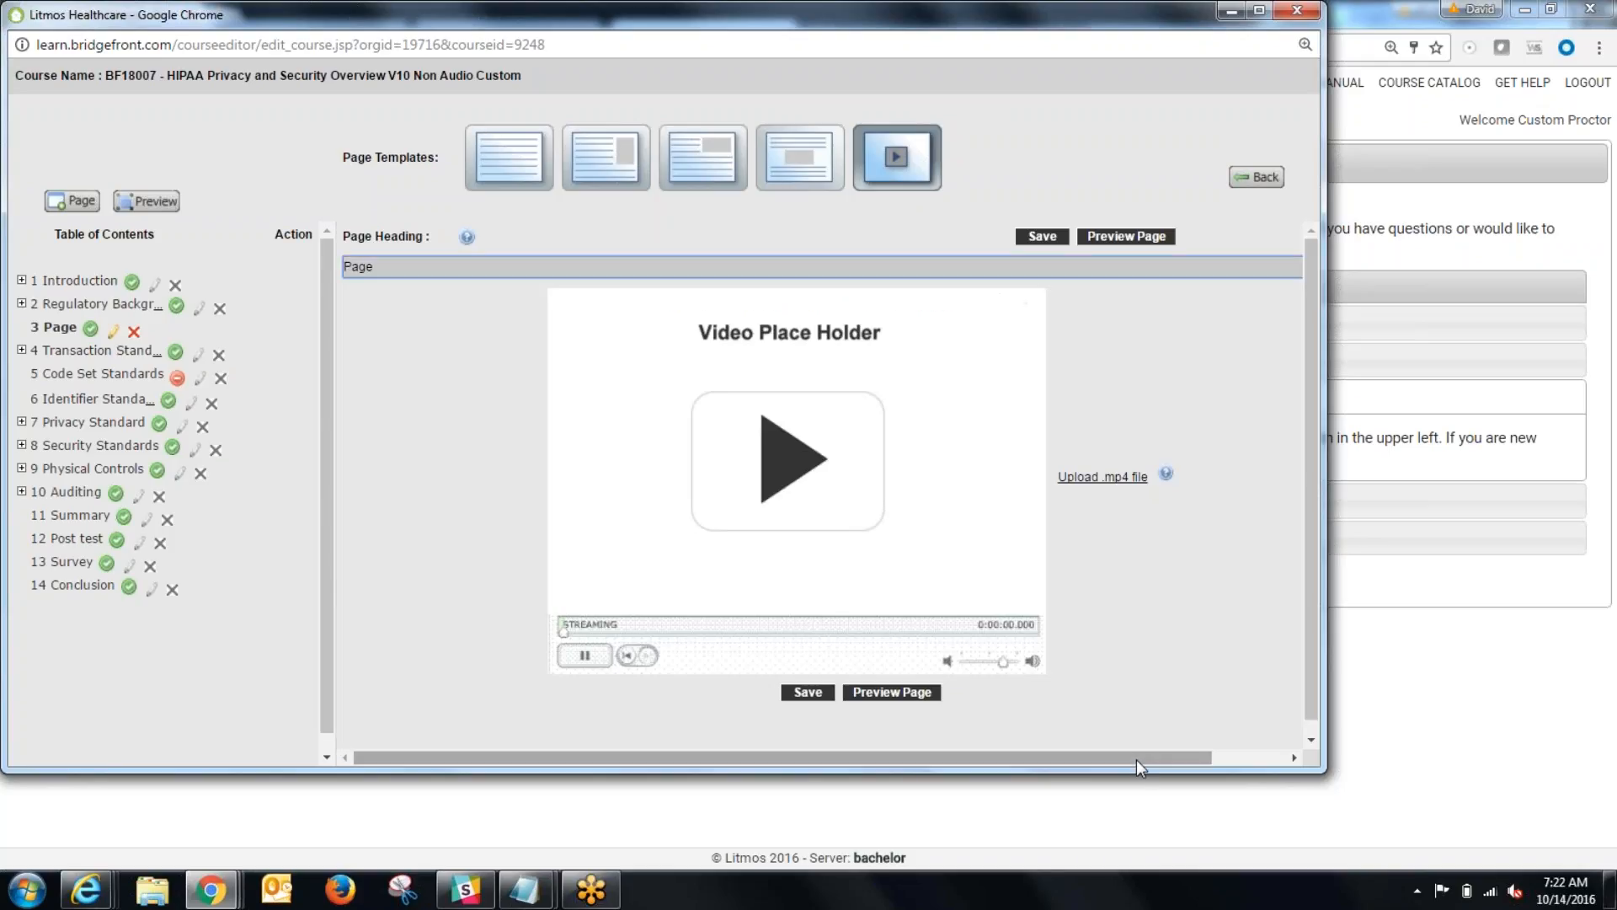
click(810, 163)
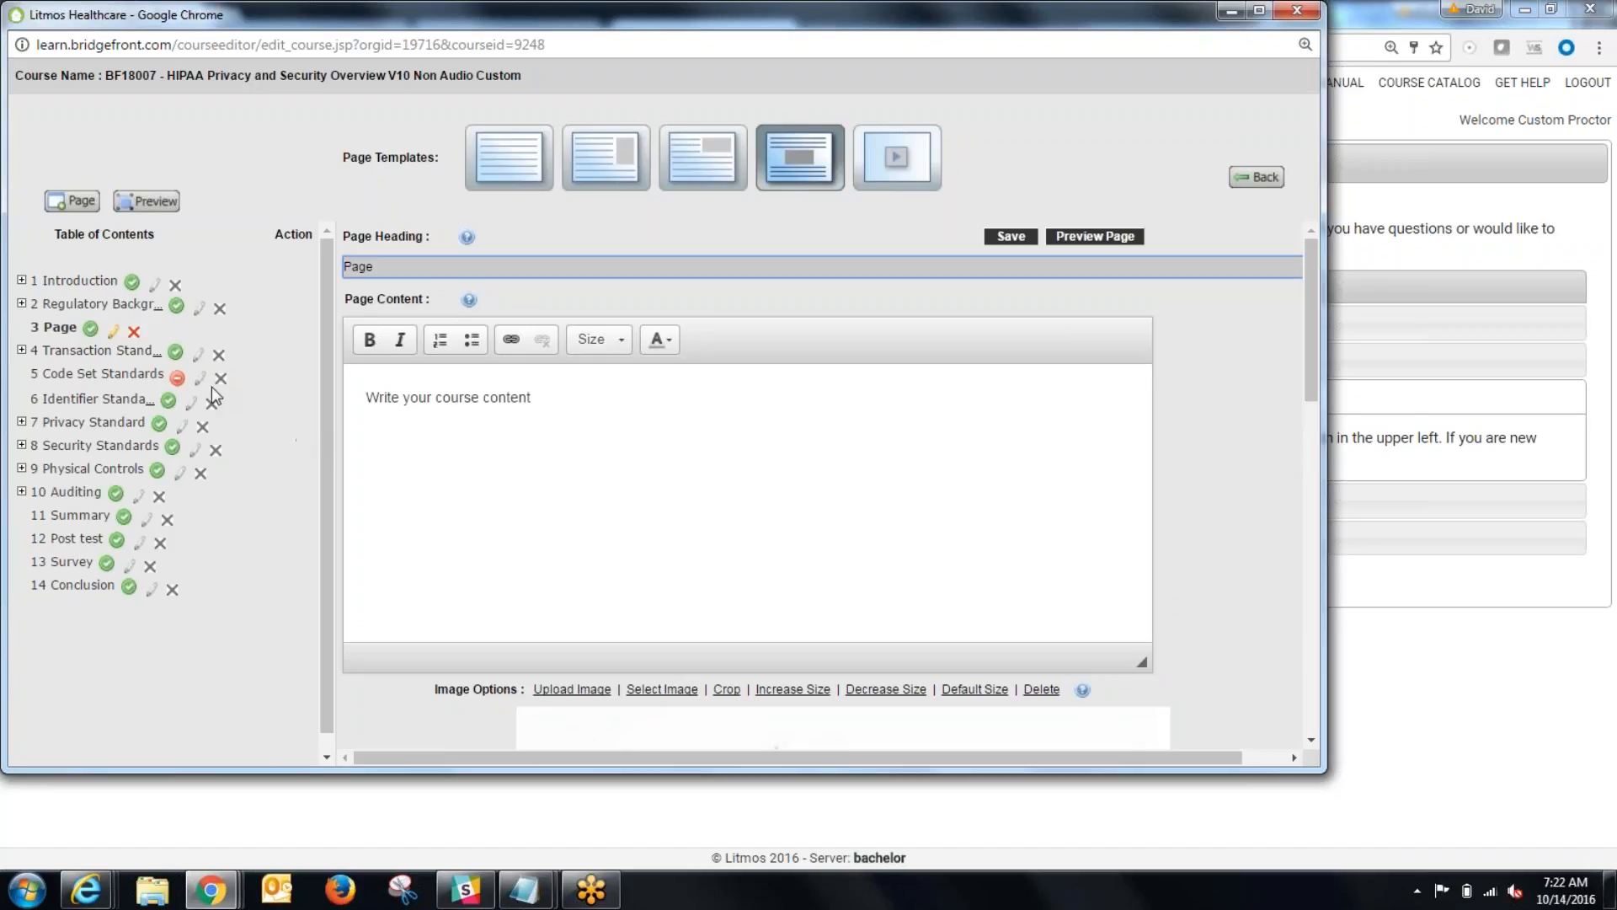
Step: Copy the heading and all body text of the Transaction Standards page
click(110, 352)
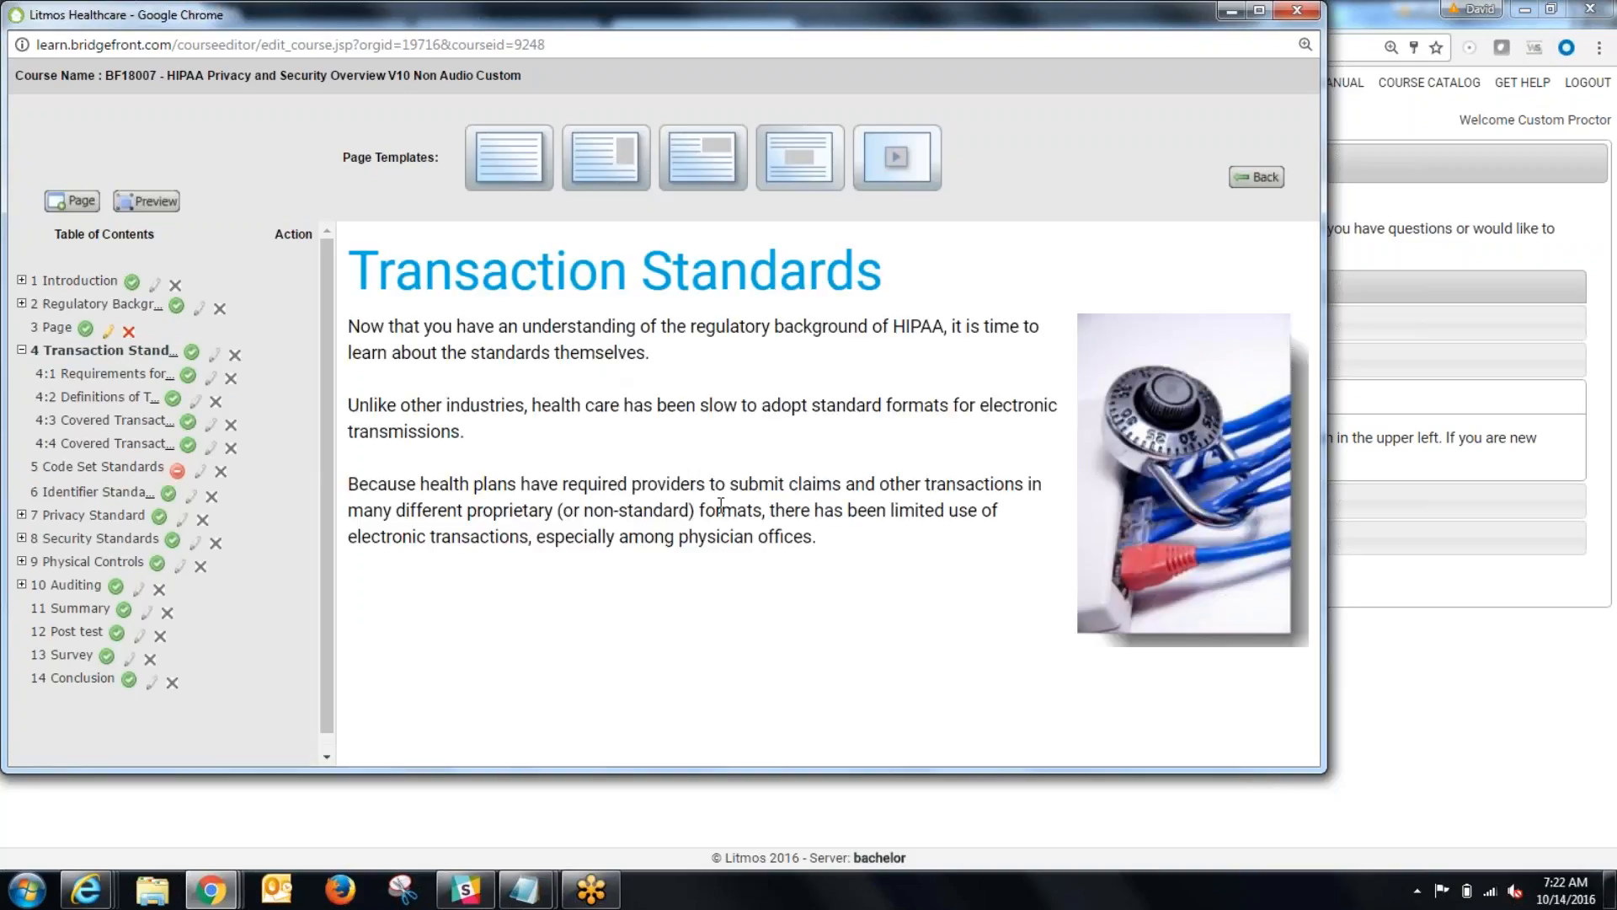
drag(817, 539, 345, 269)
right_click(425, 251)
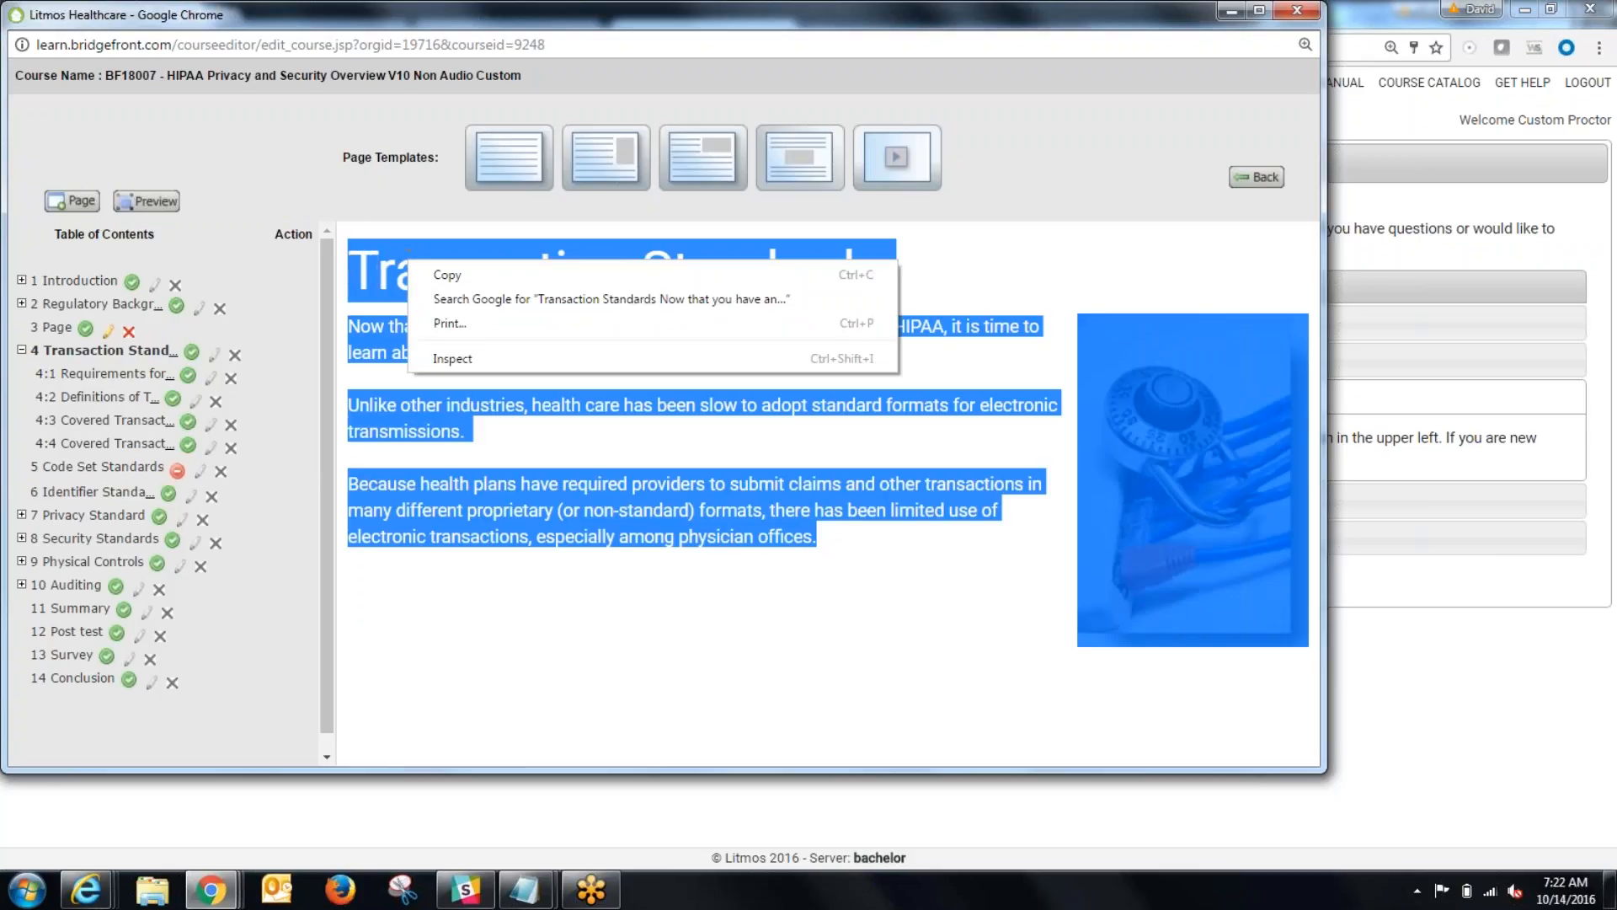
click(451, 270)
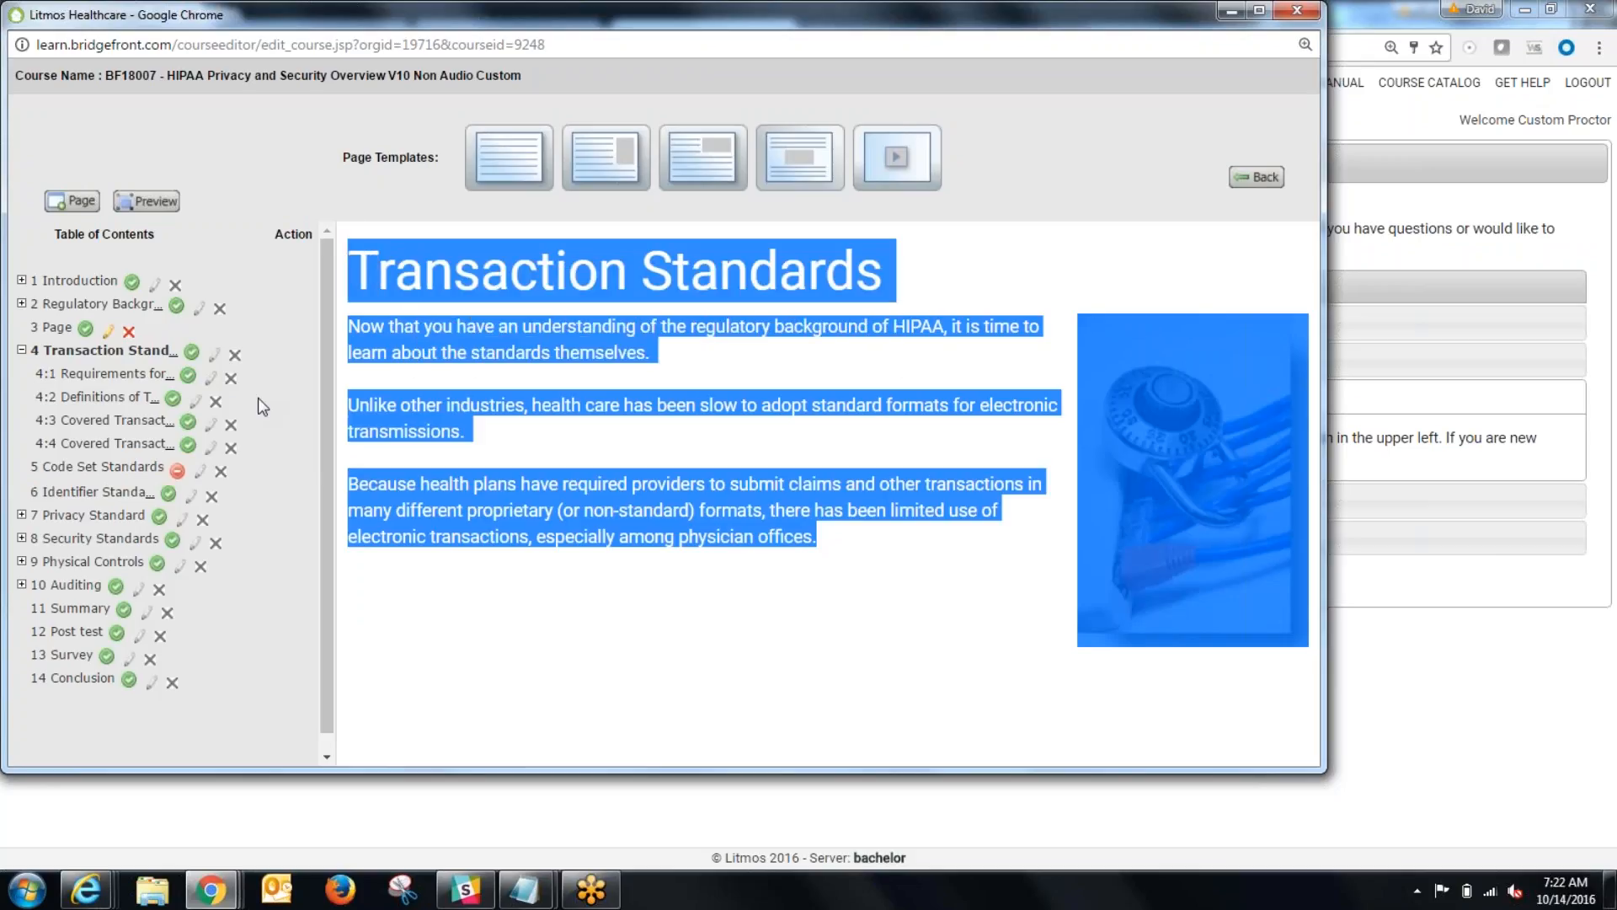
Step: Create a page named "Transaction" before the Introduction with the All Text format, without audio or narration
click(73, 200)
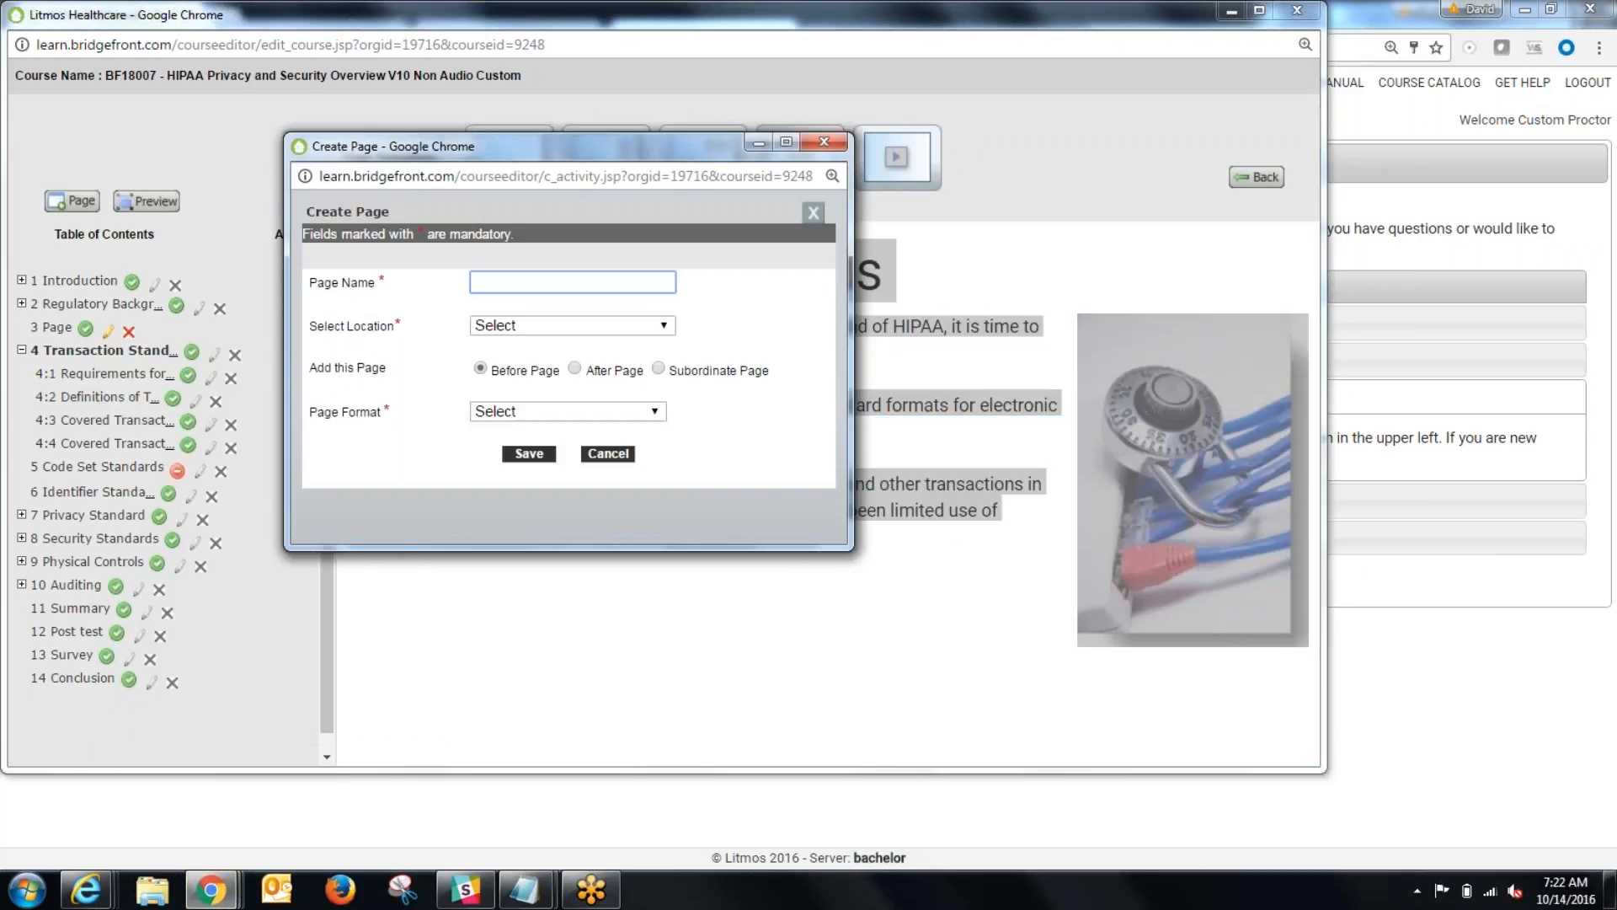
text(transaction)
key(BackSpace)
text(T)
click(561, 328)
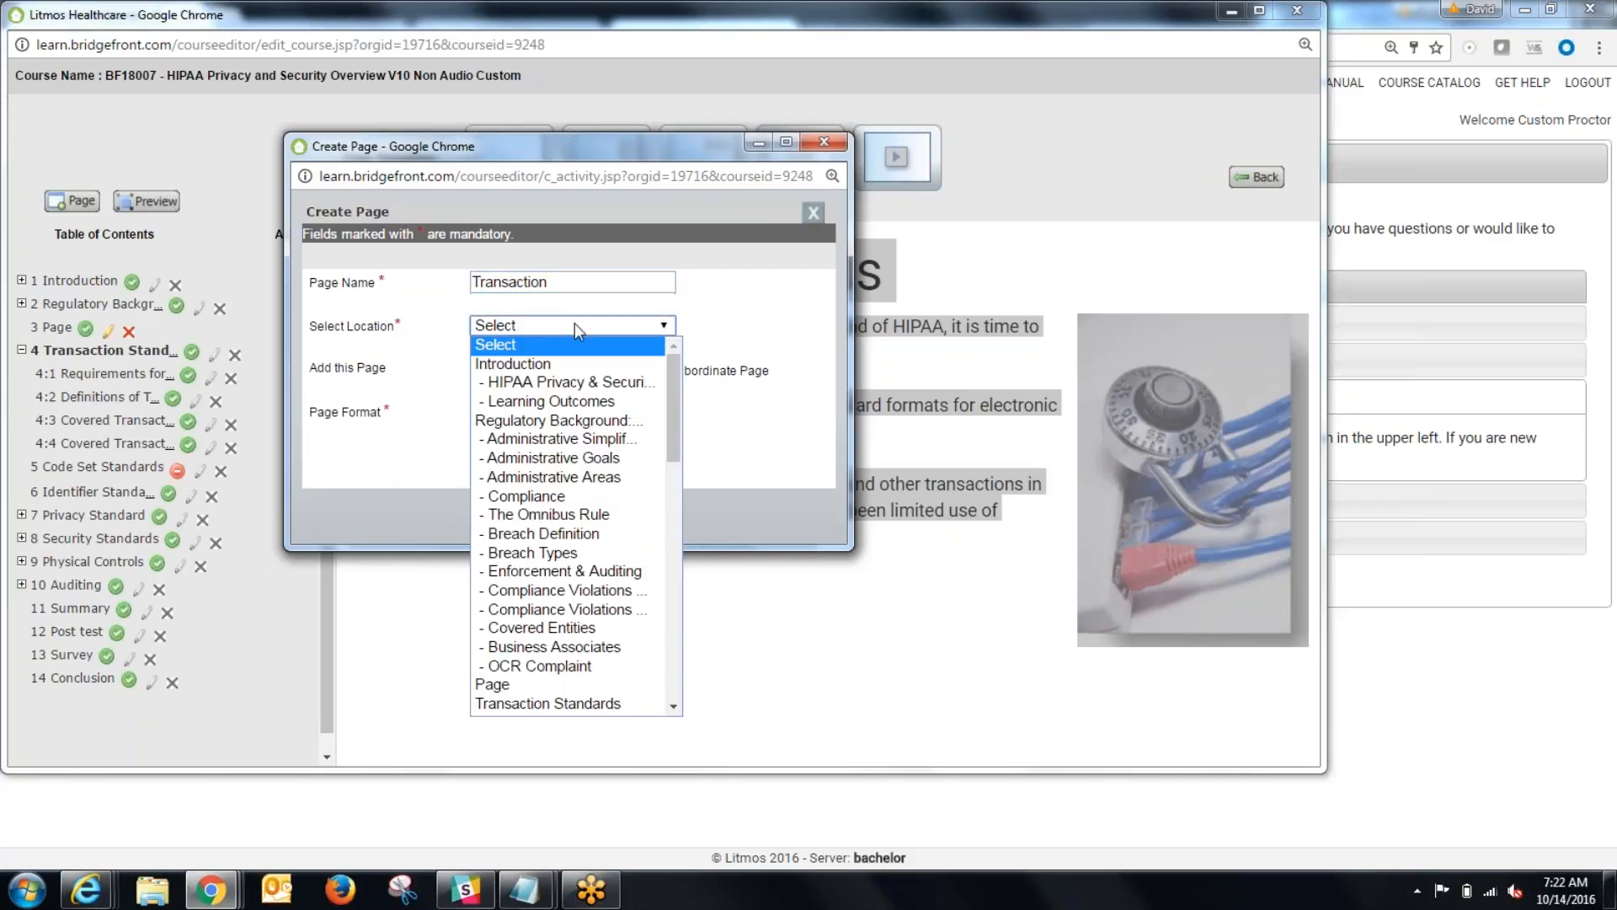
click(558, 364)
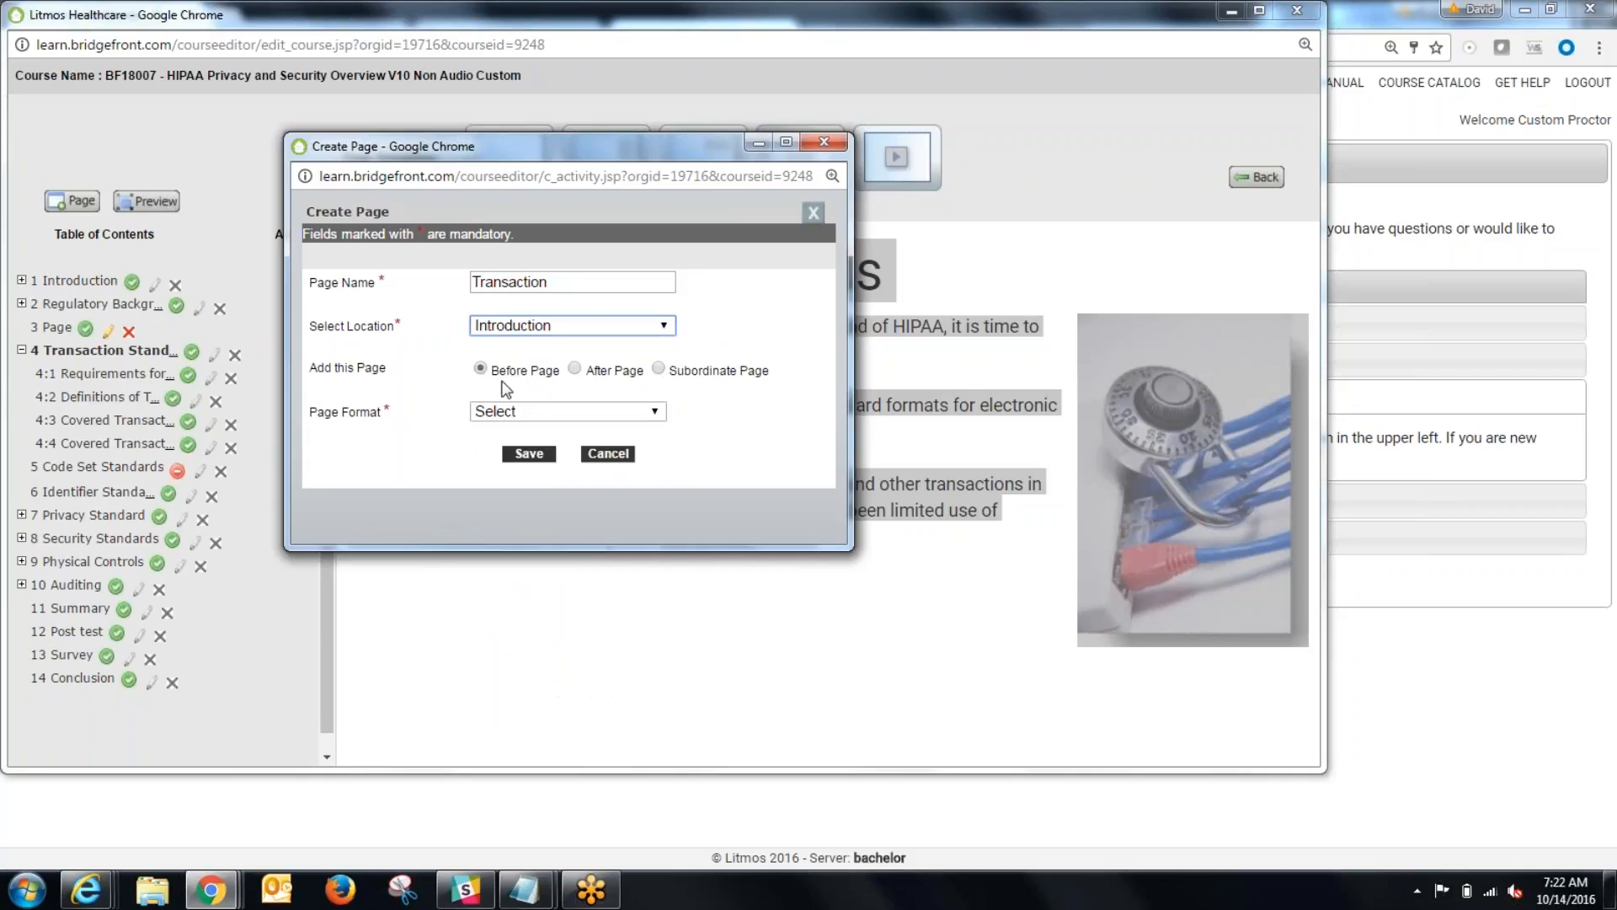
click(539, 411)
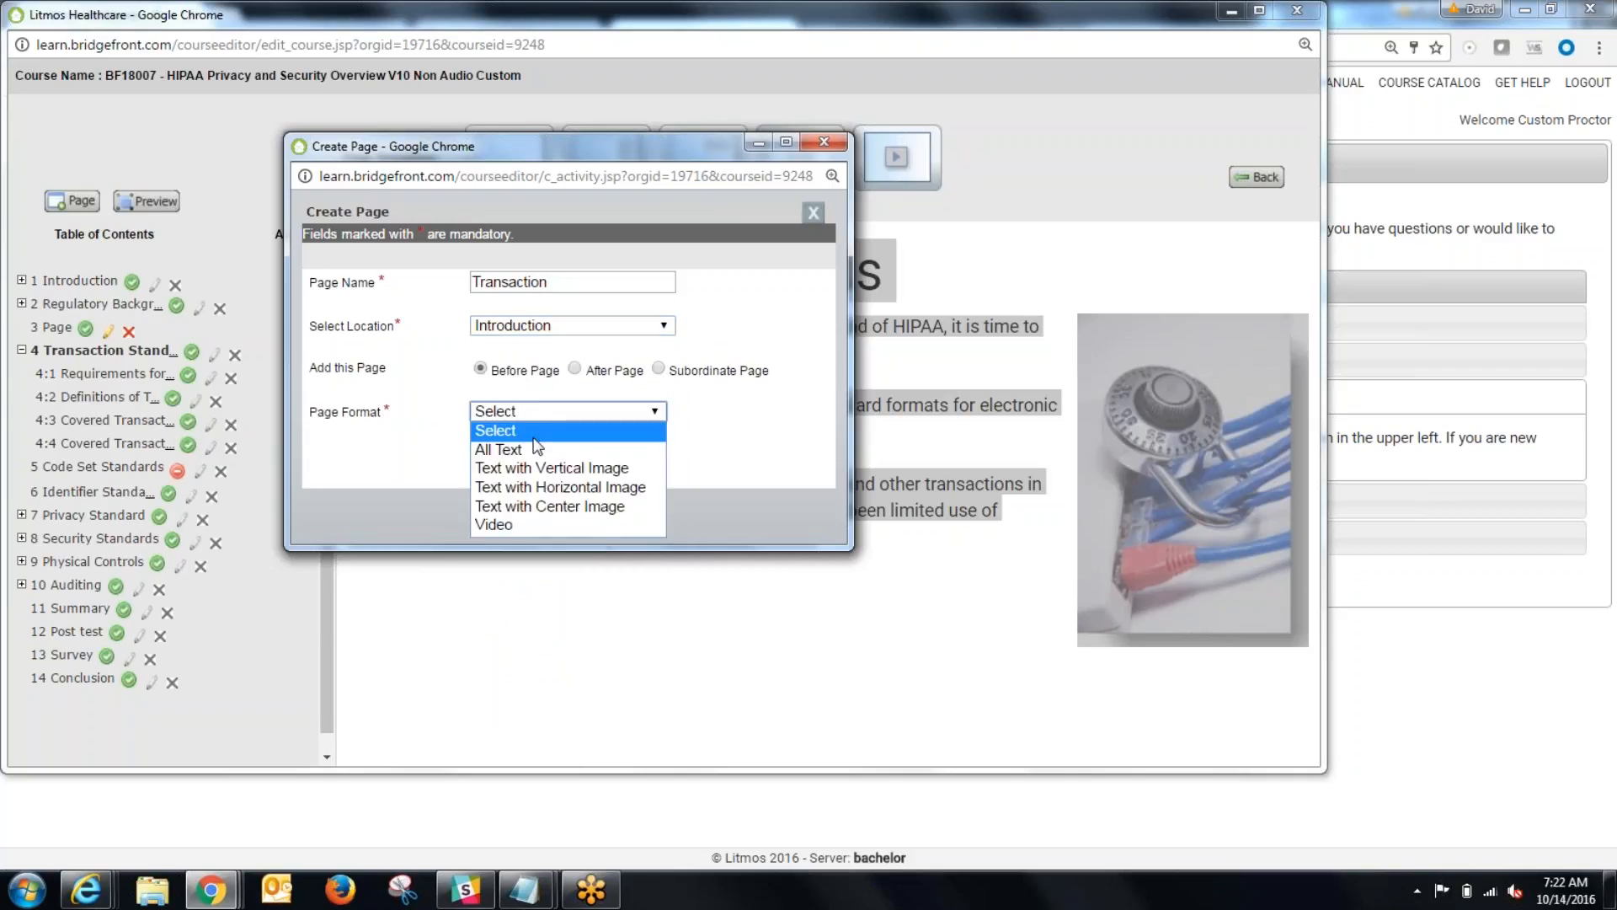
click(487, 449)
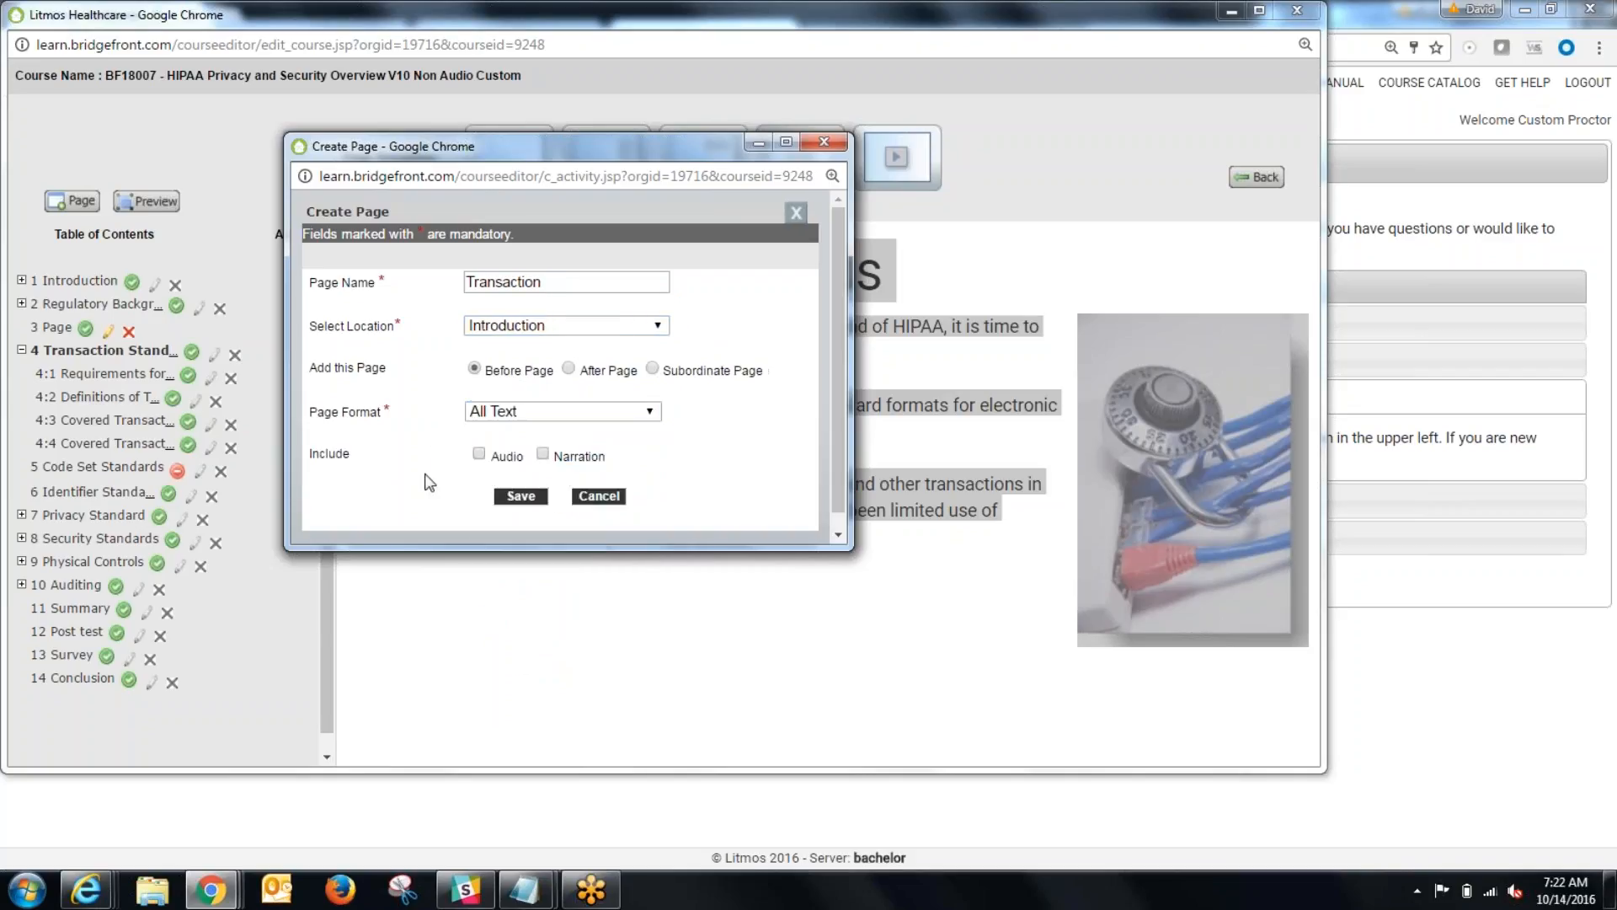
click(519, 497)
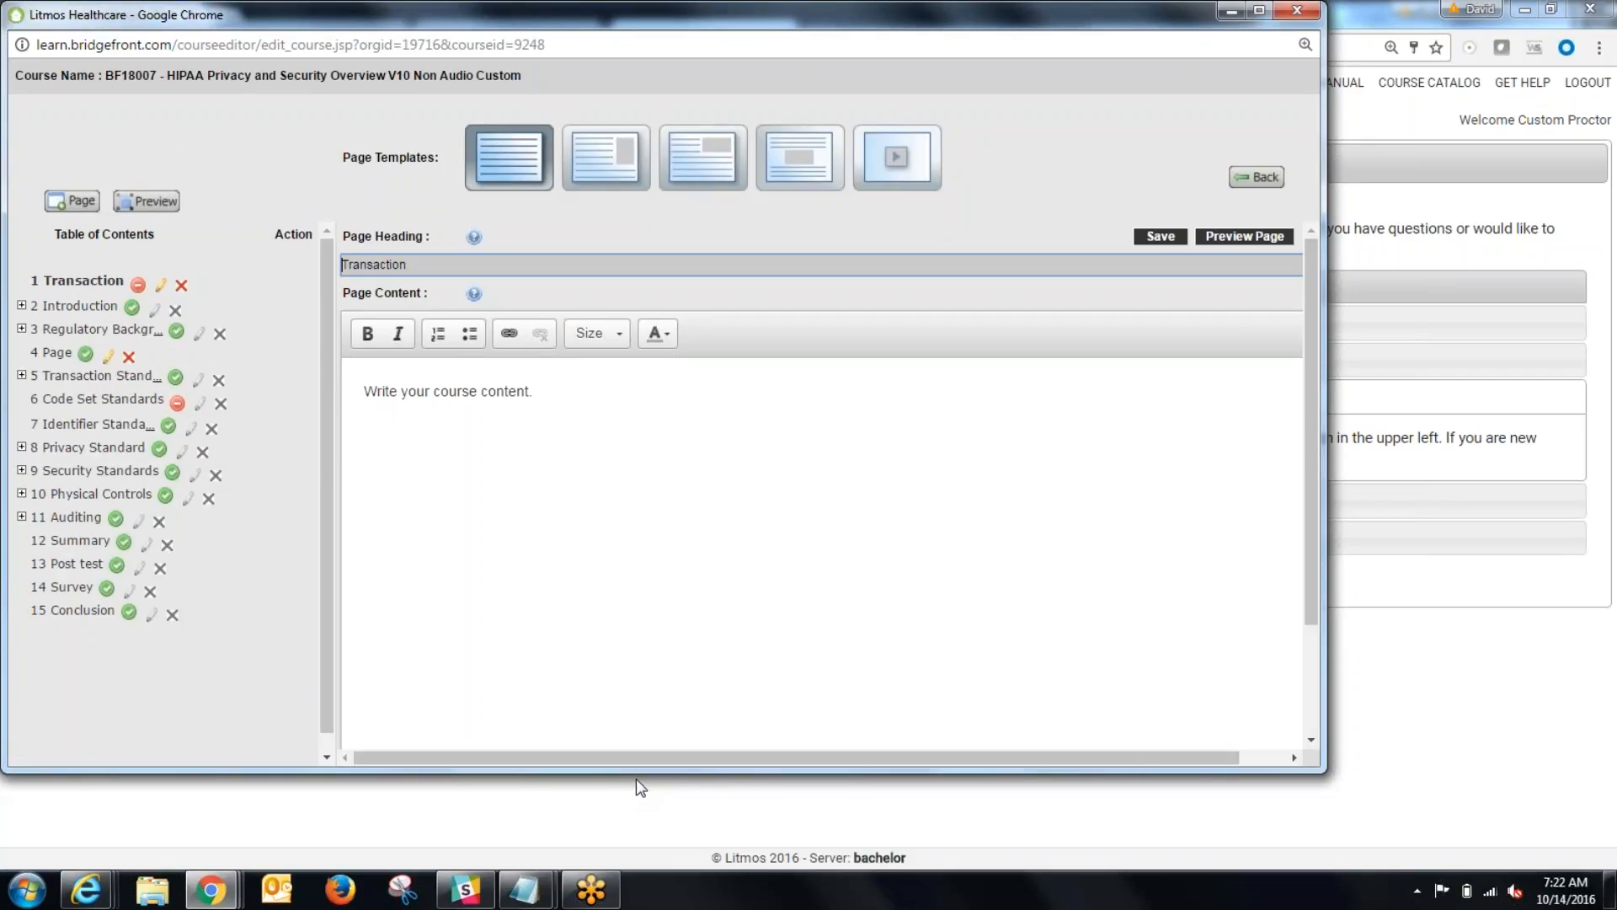
Step: Delete the placeholder text "Write your course content." from the Transaction page's content
click(617, 484)
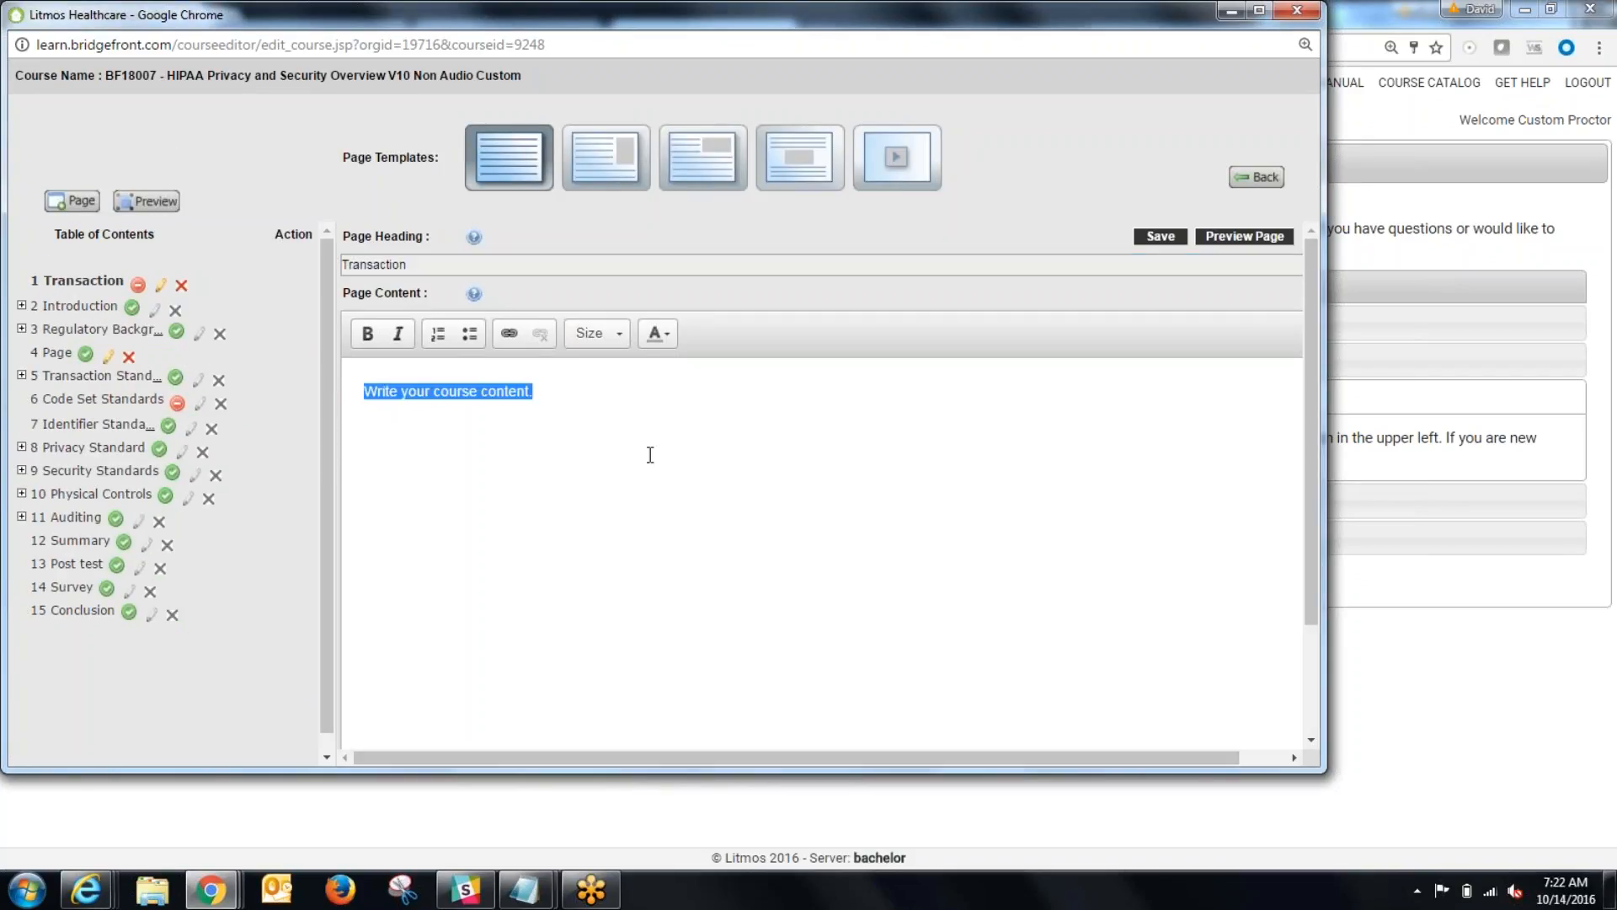
right_click(699, 451)
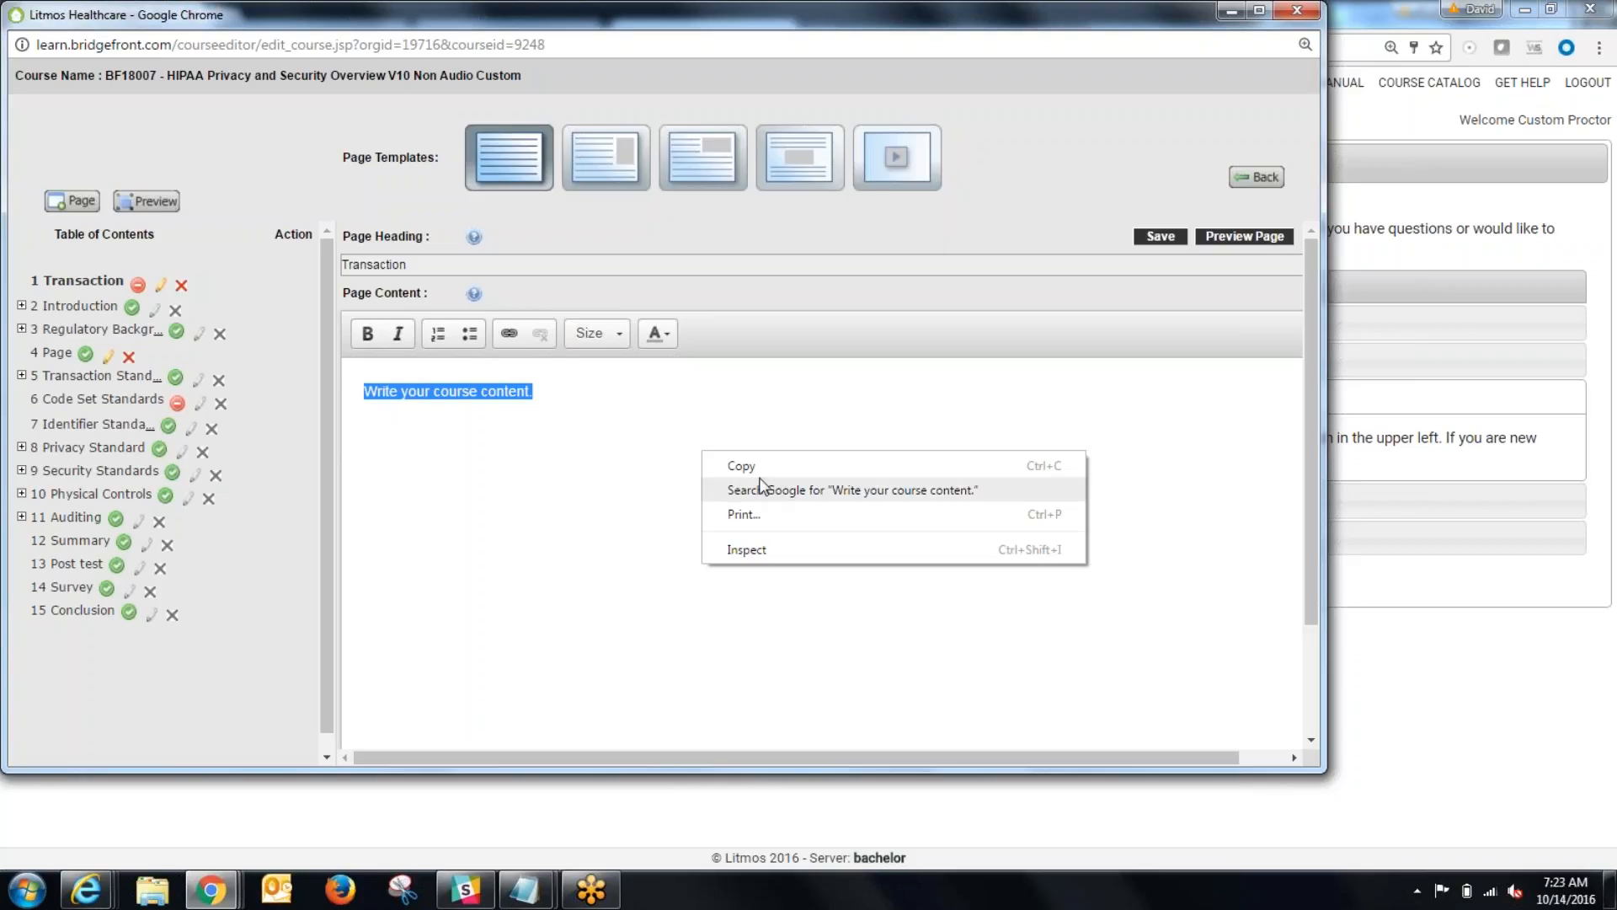
click(593, 469)
right_click(593, 469)
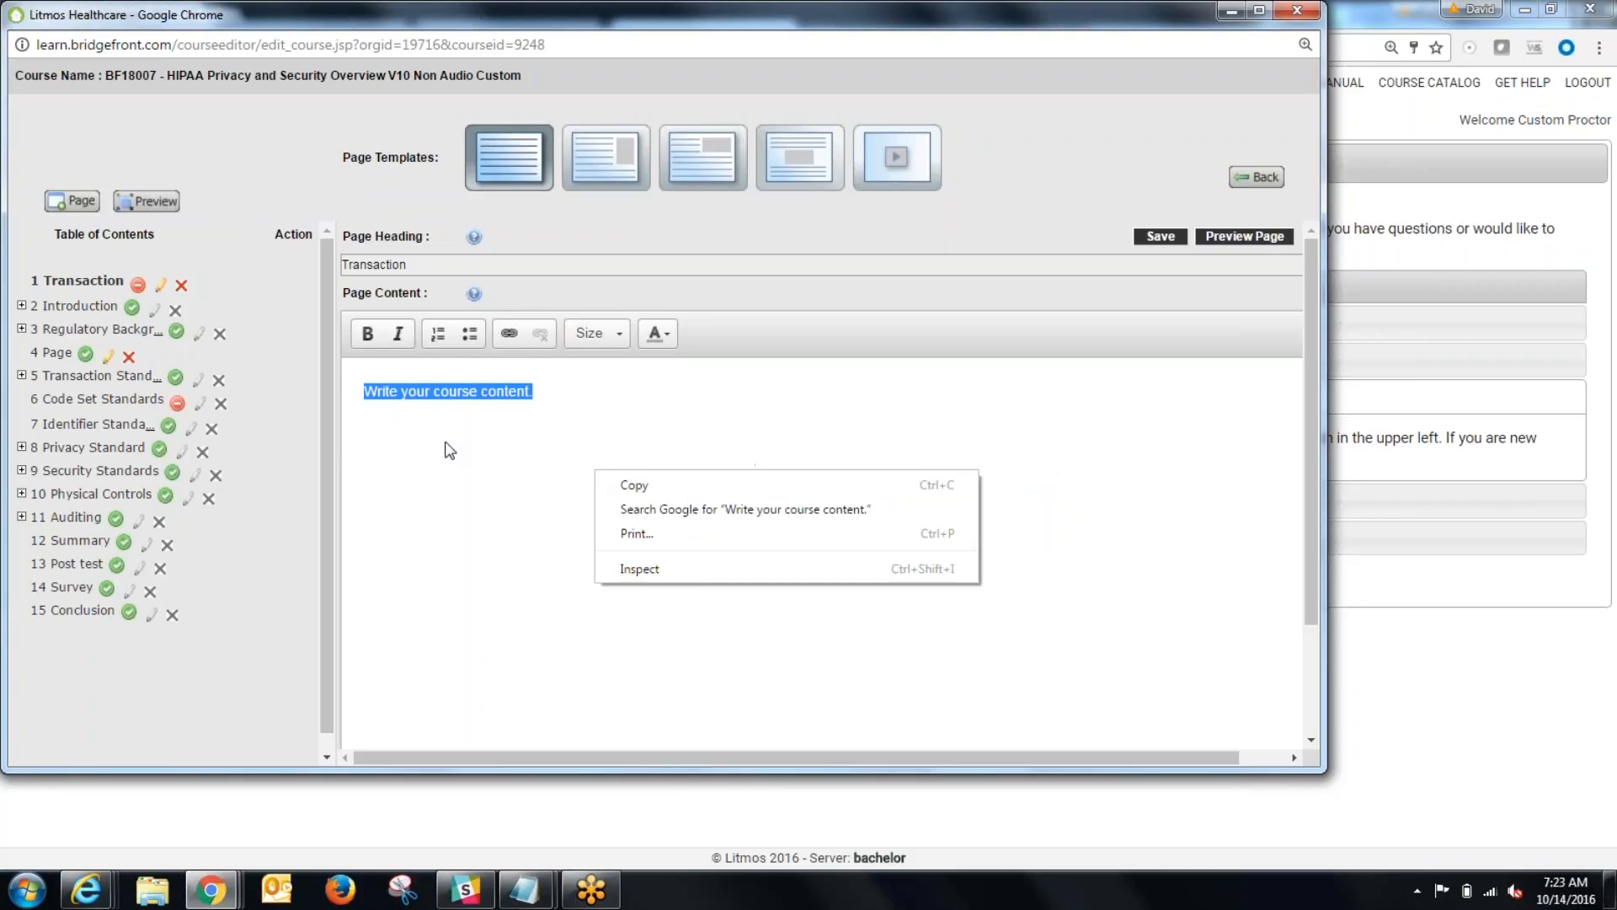
click(447, 442)
key(Delete)
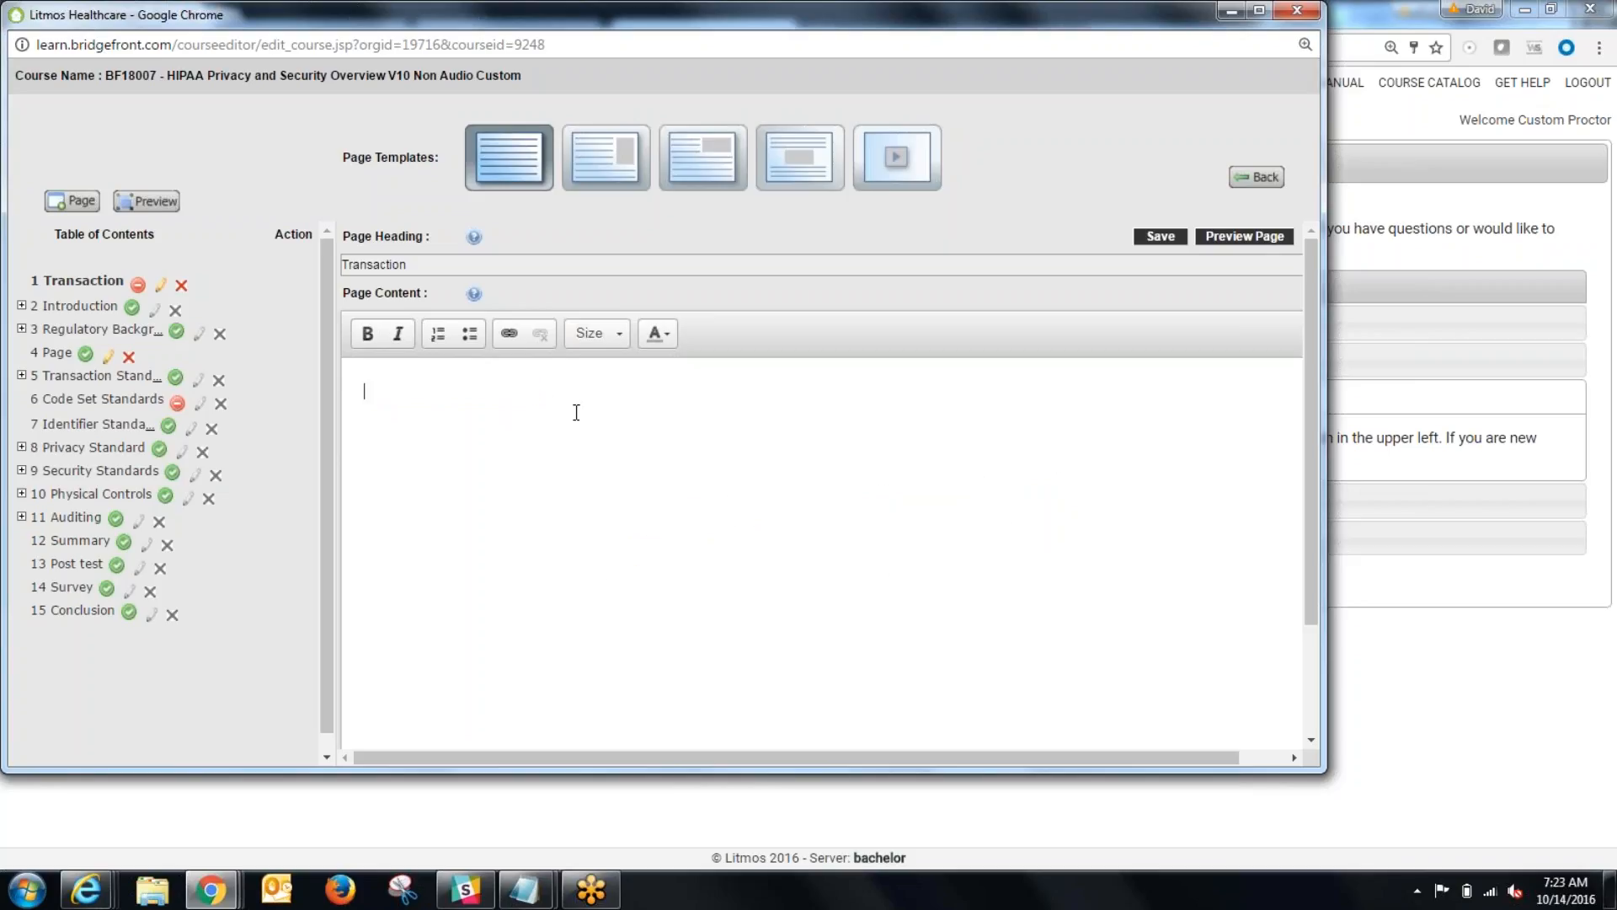
Step: Paste the copied Transaction Standards text as plain text into the Transaction page's content
right_click(575, 412)
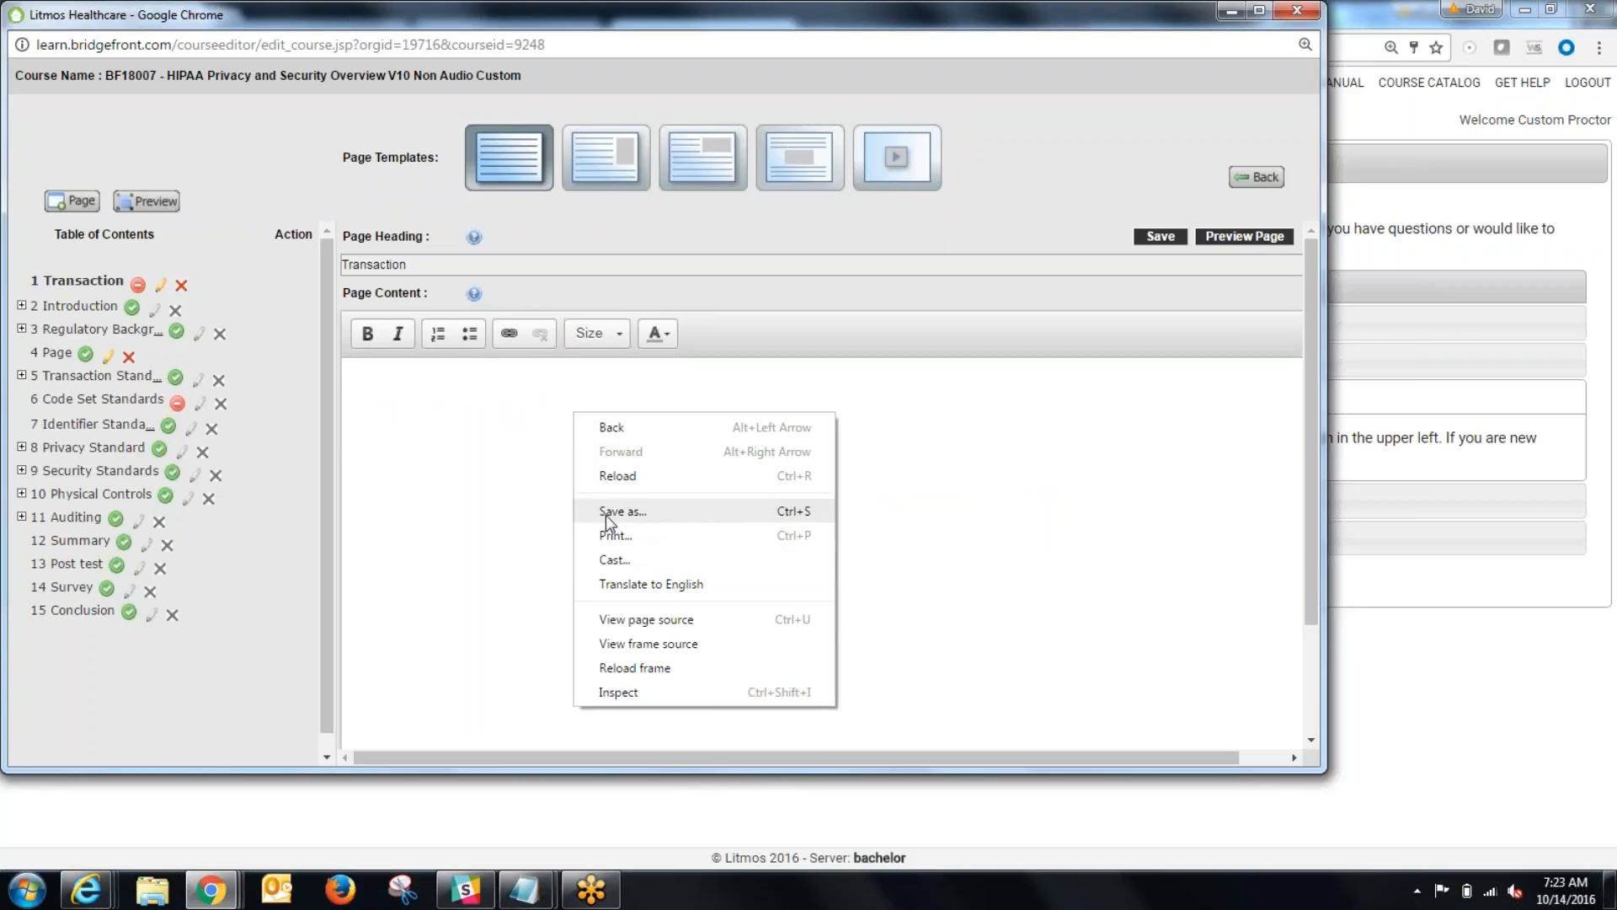
right_click(382, 371)
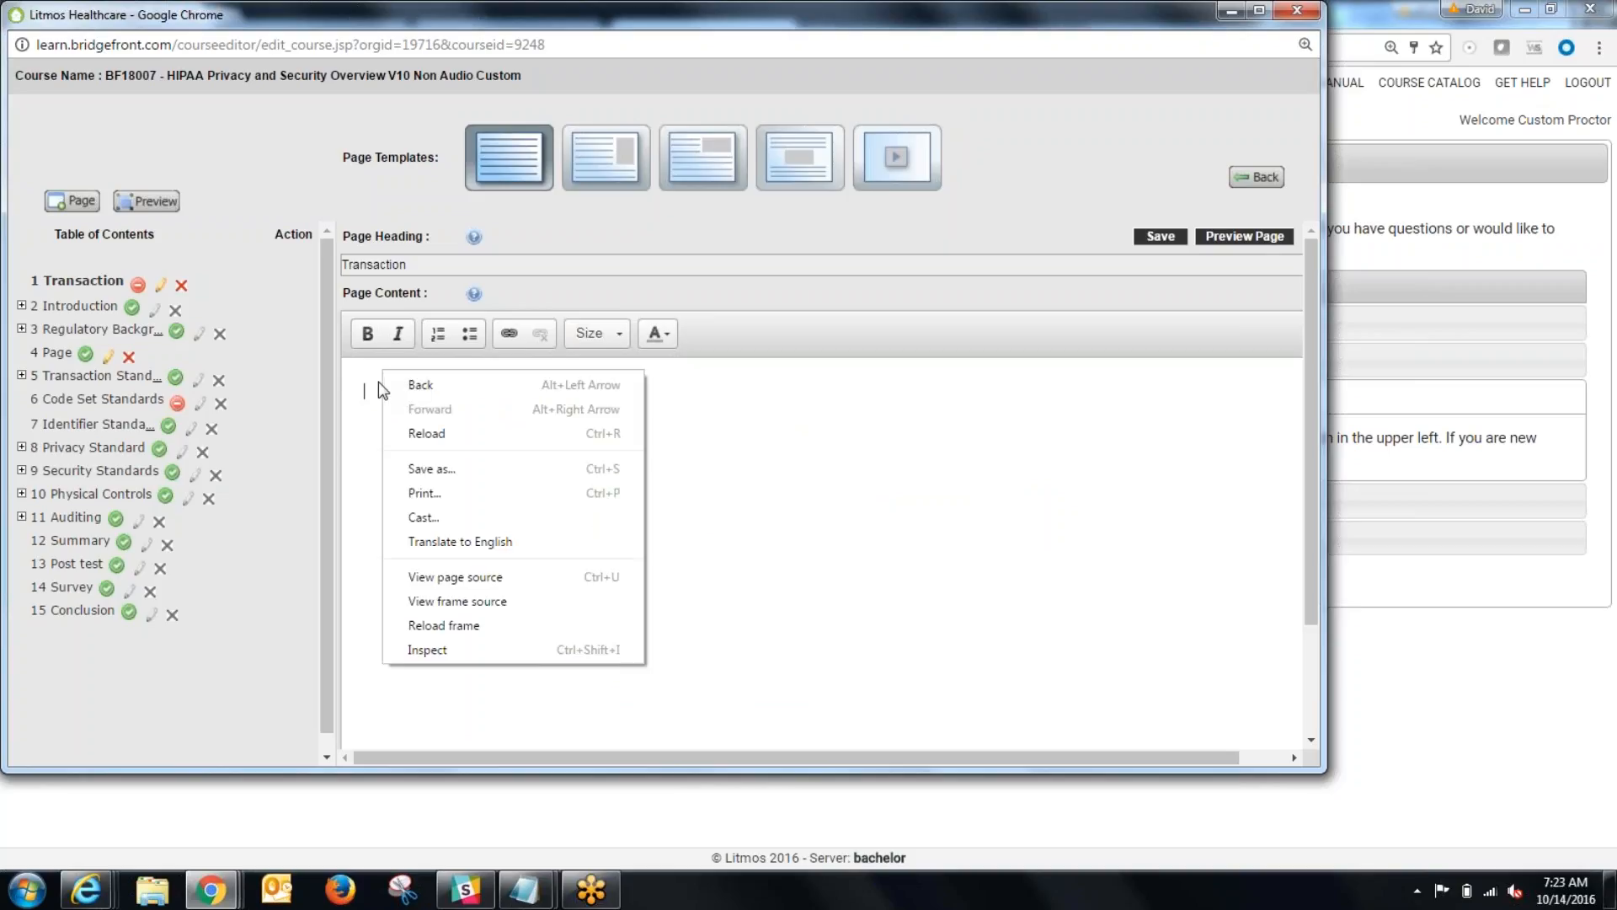
right_click(372, 392)
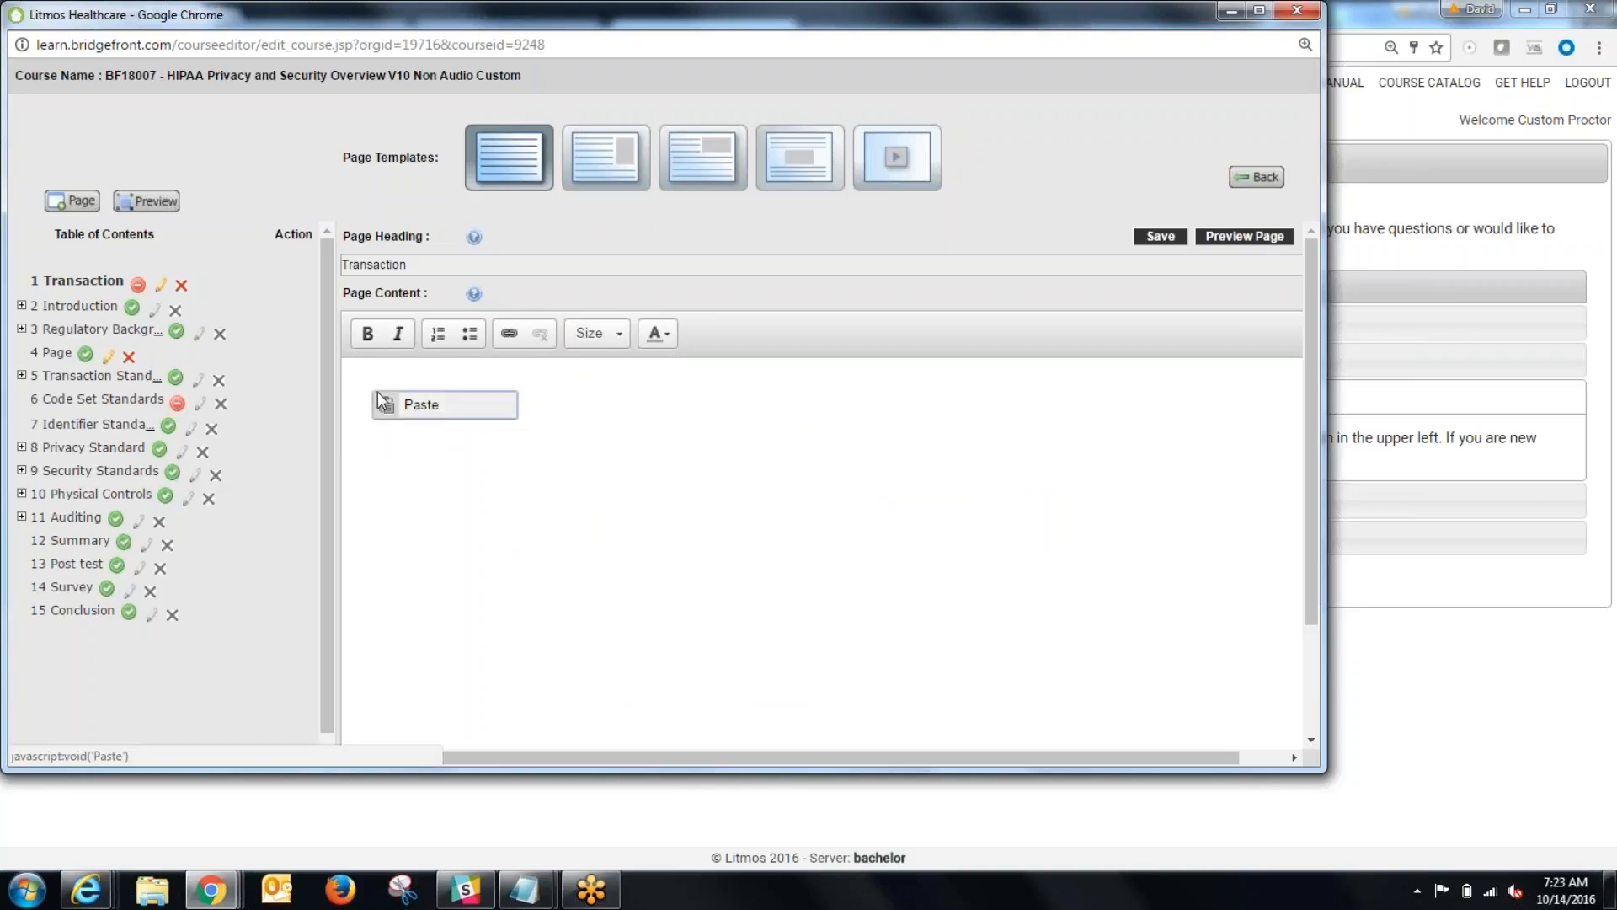
click(432, 413)
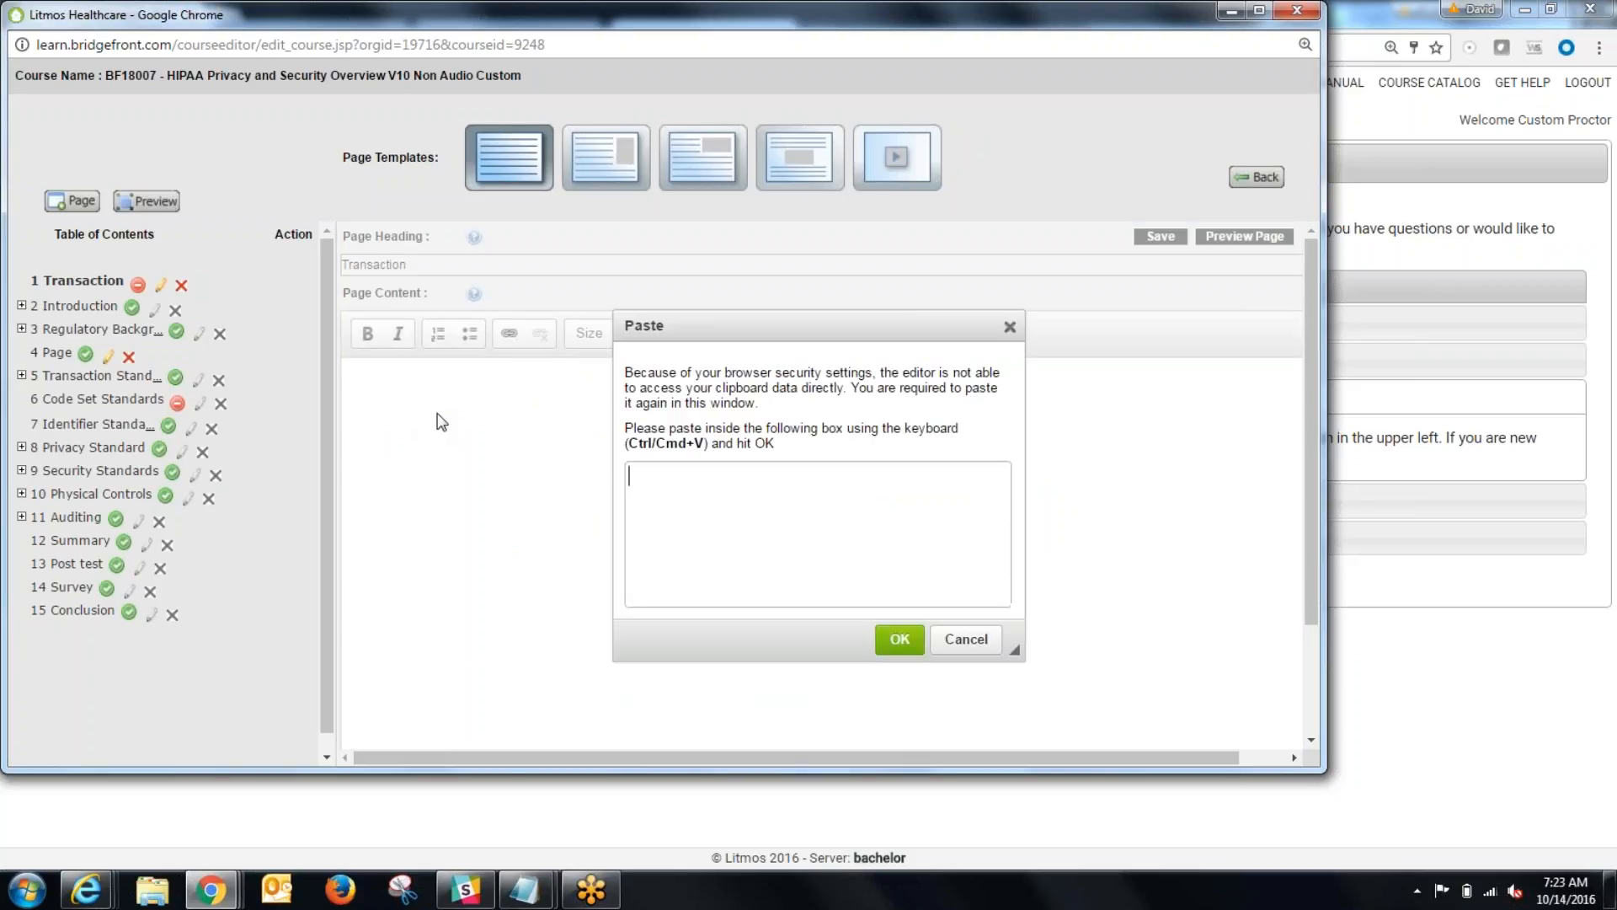
right_click(727, 513)
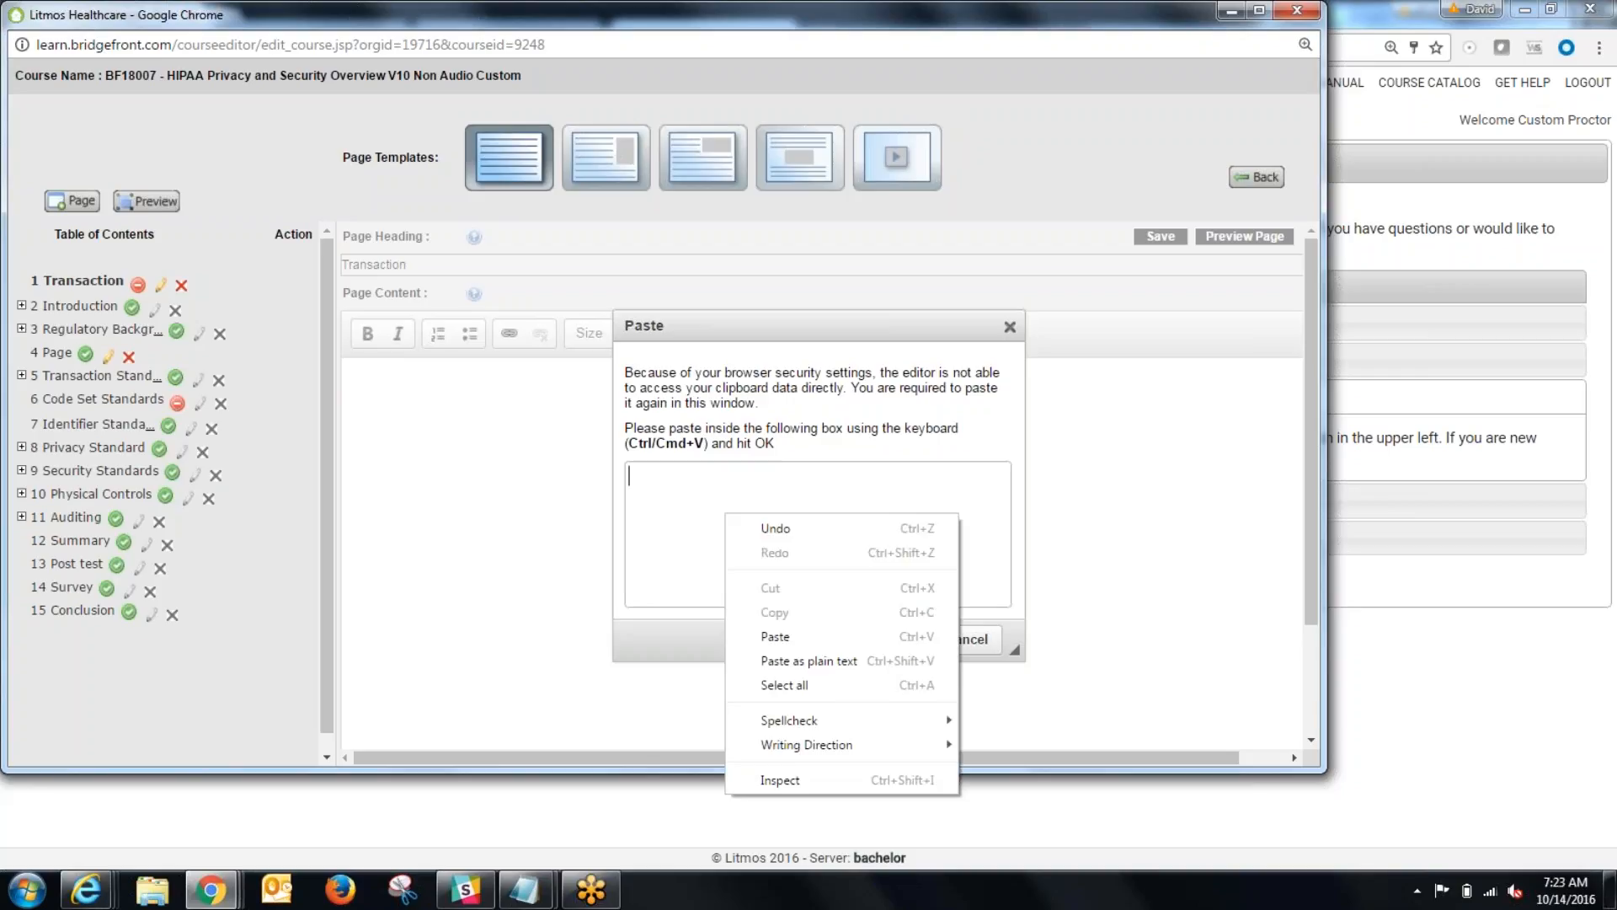
click(844, 662)
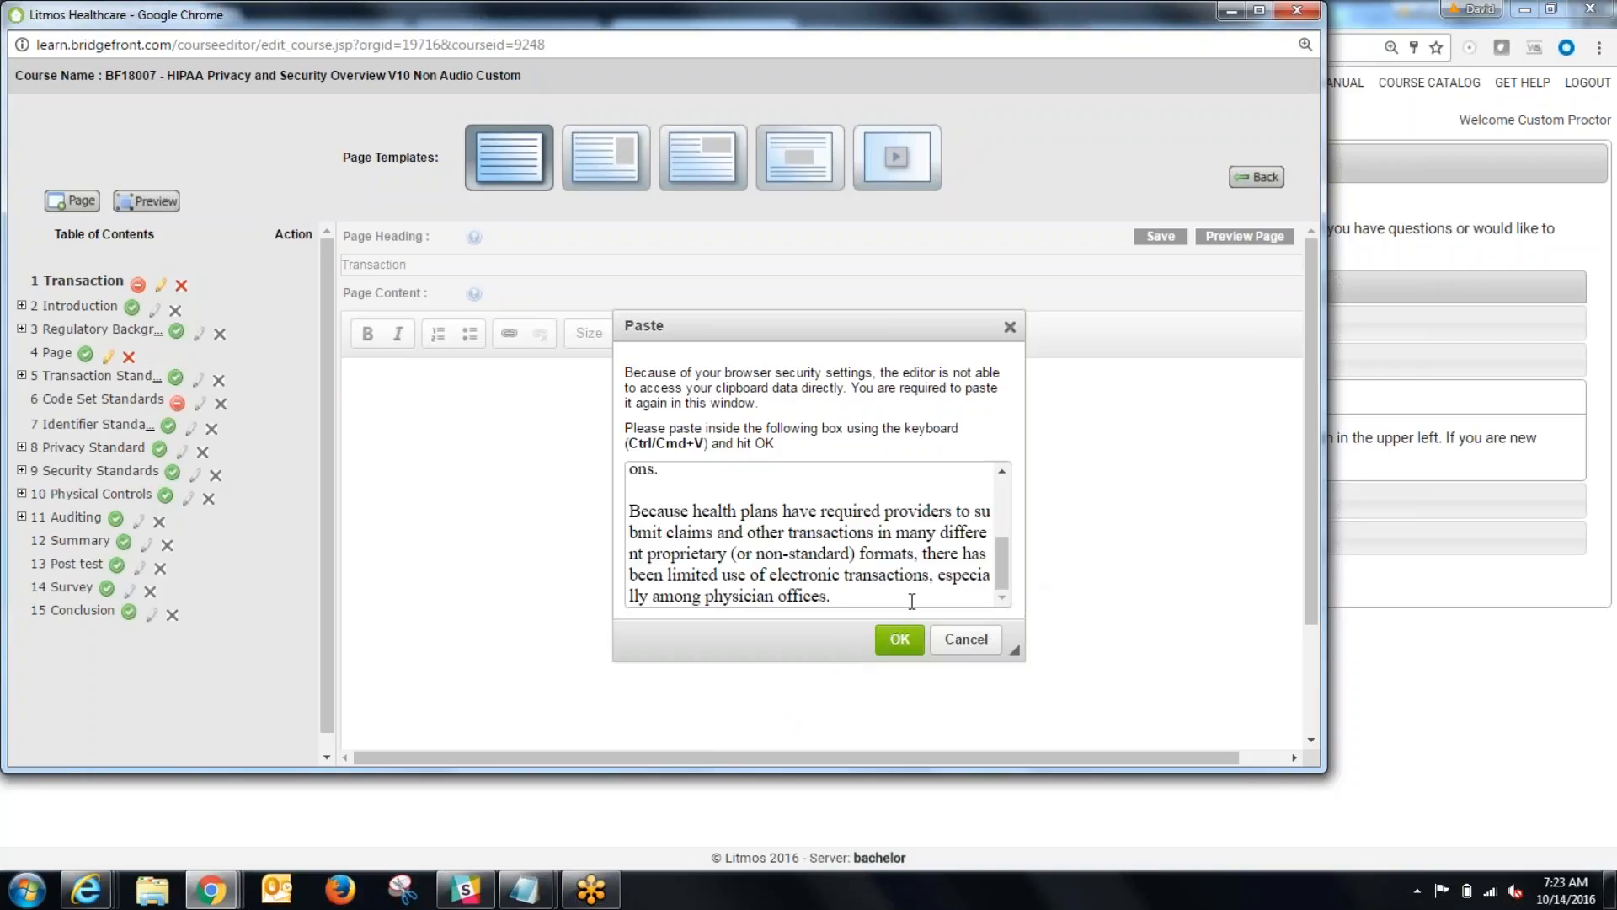
click(898, 640)
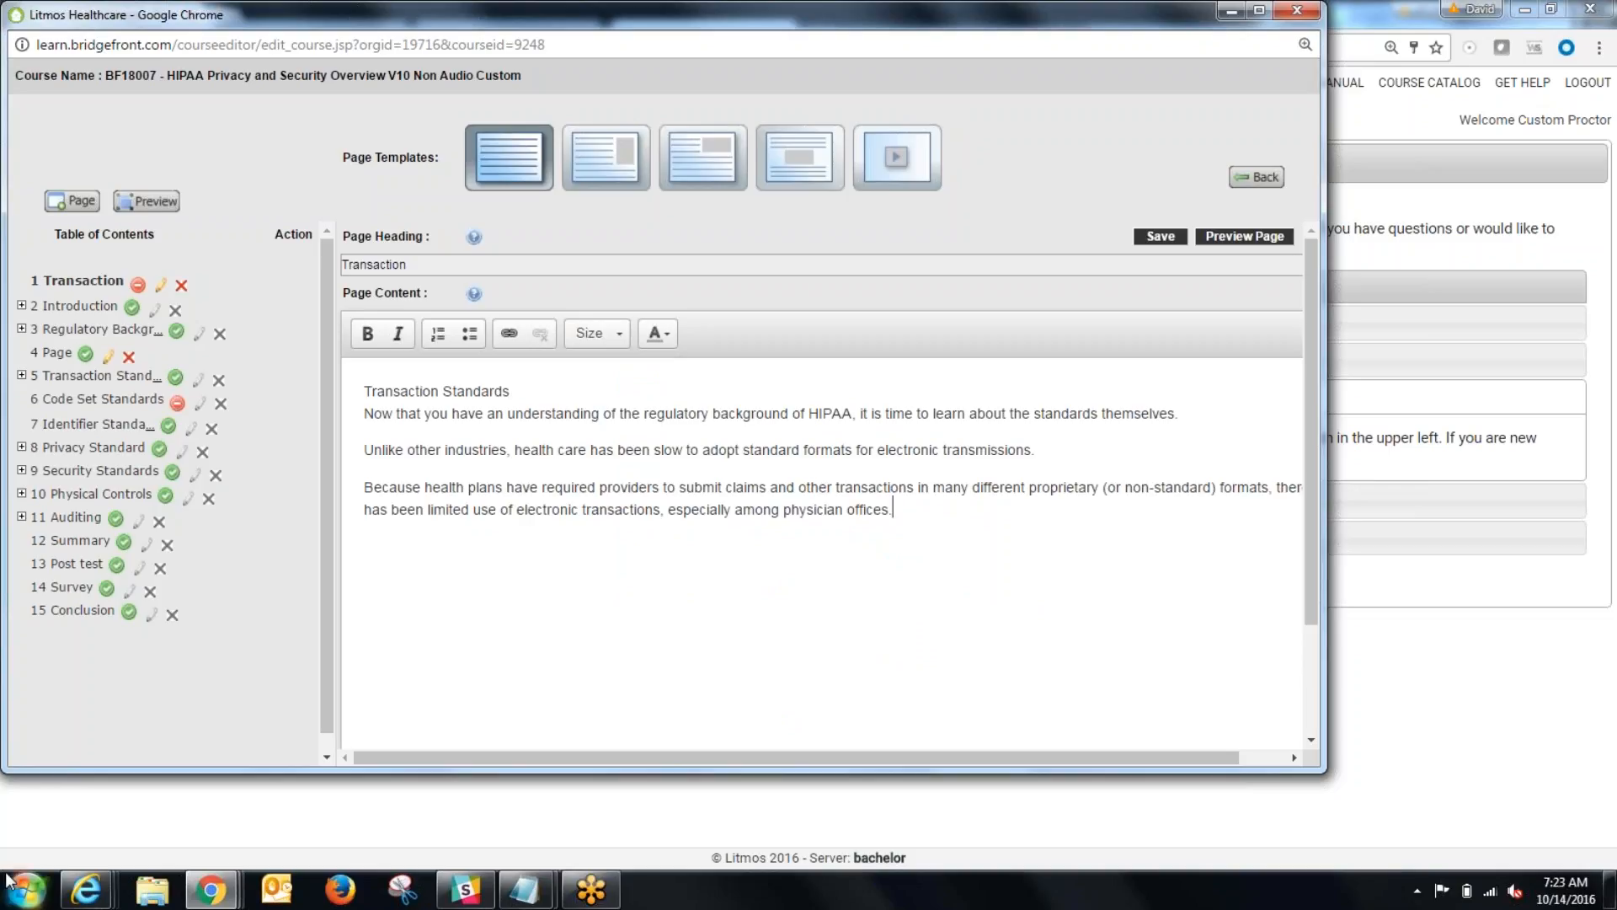
Step: Paste the copied Transaction Standards text into a new Notepad document
click(32, 889)
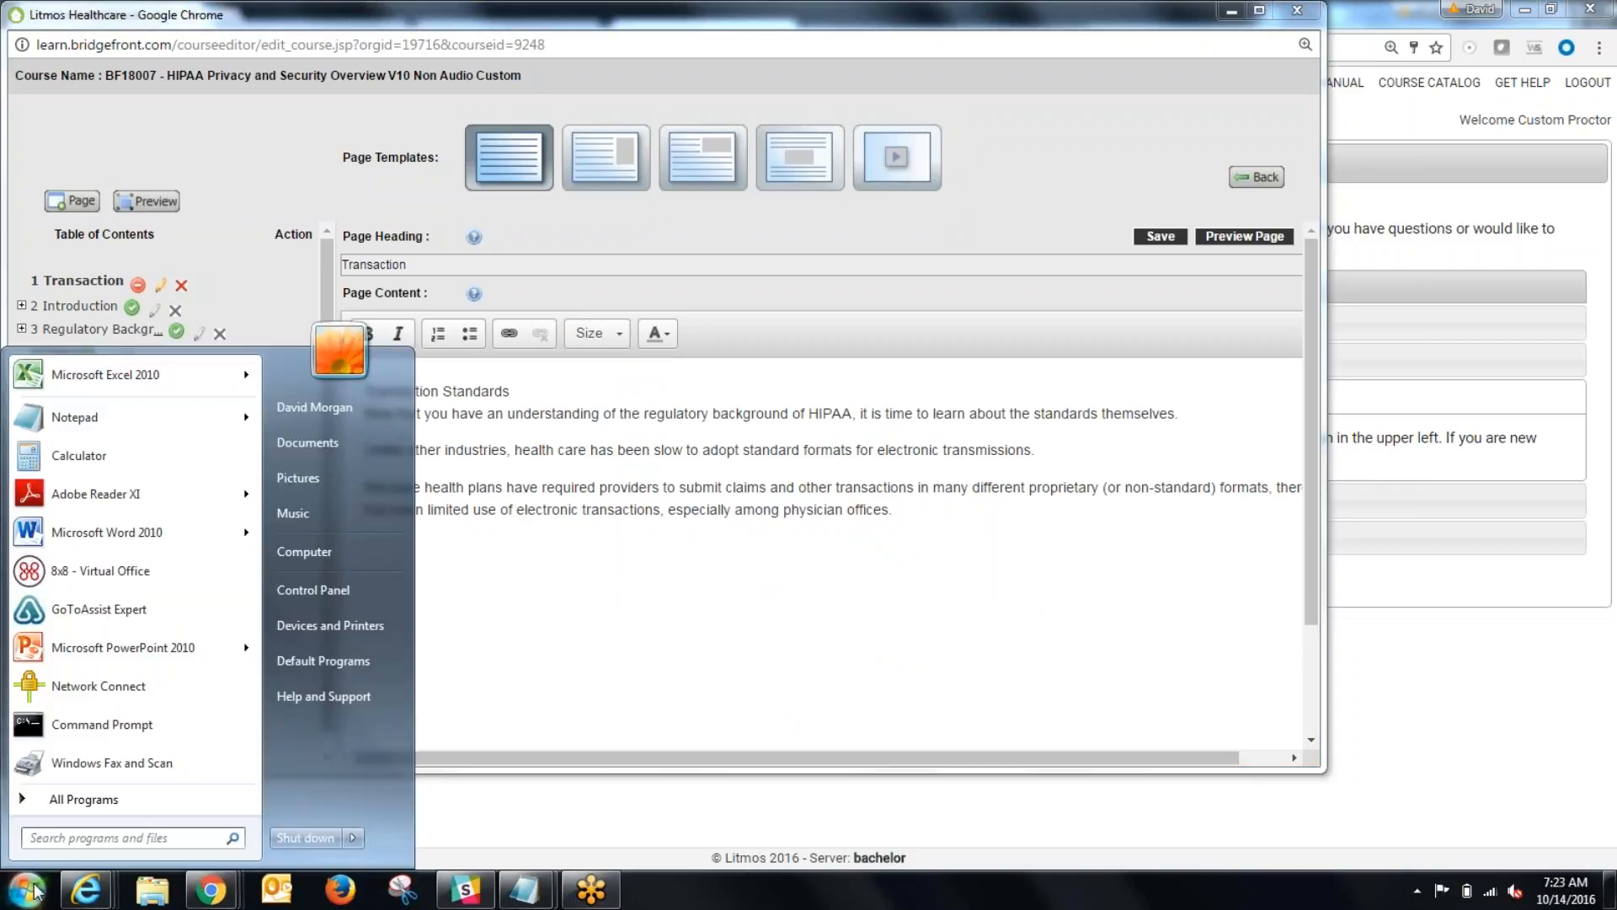
click(76, 417)
right_click(1352, 600)
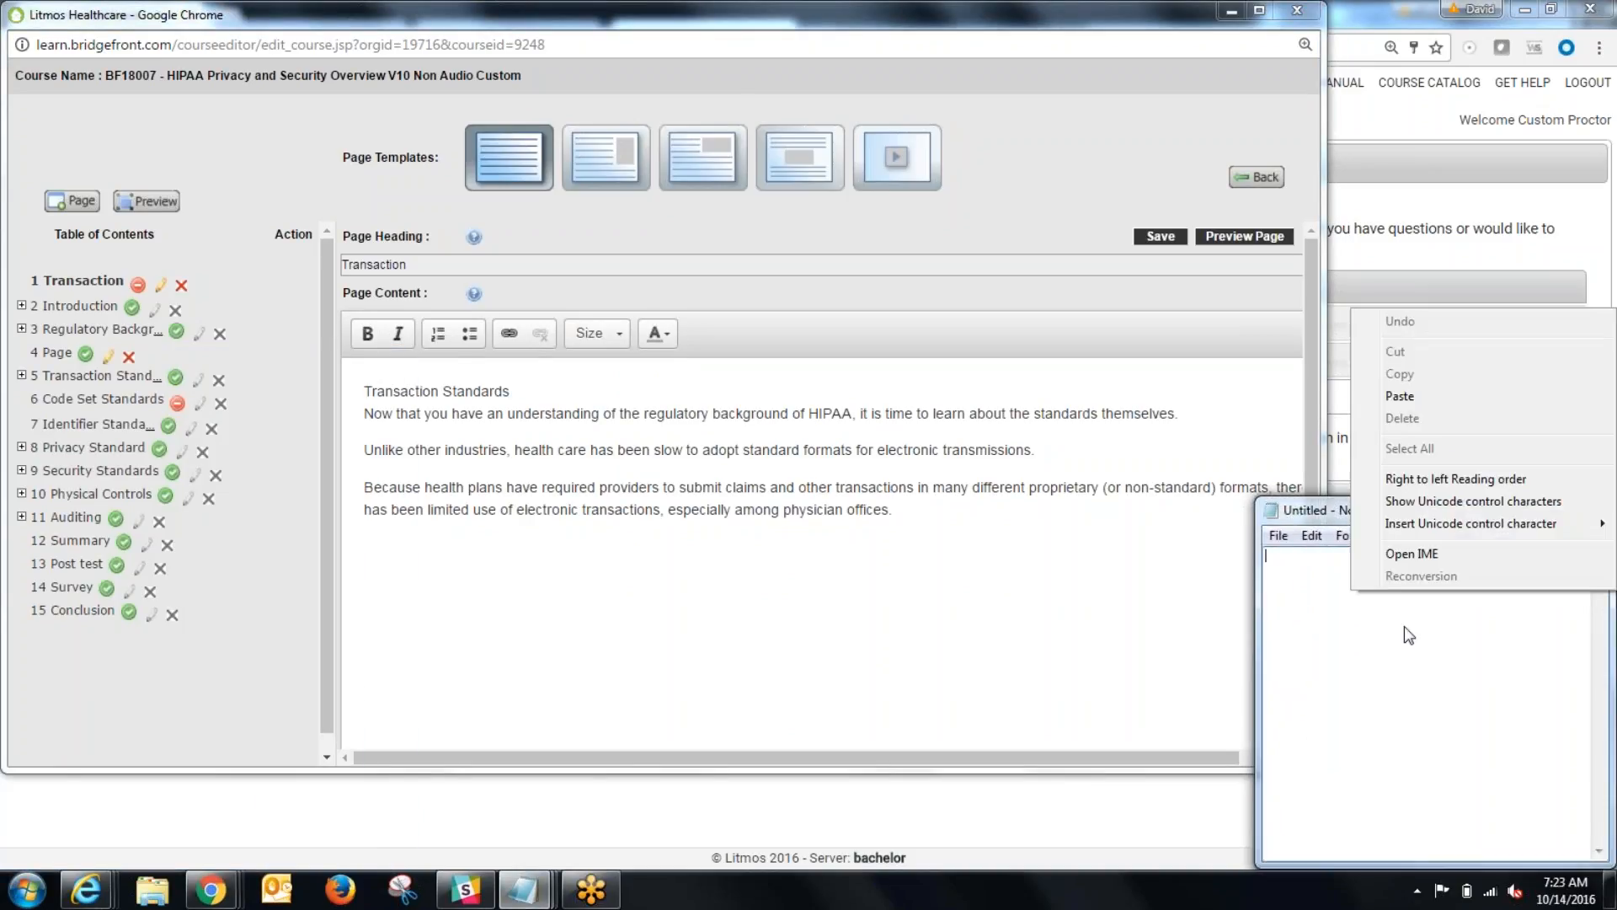
click(1400, 396)
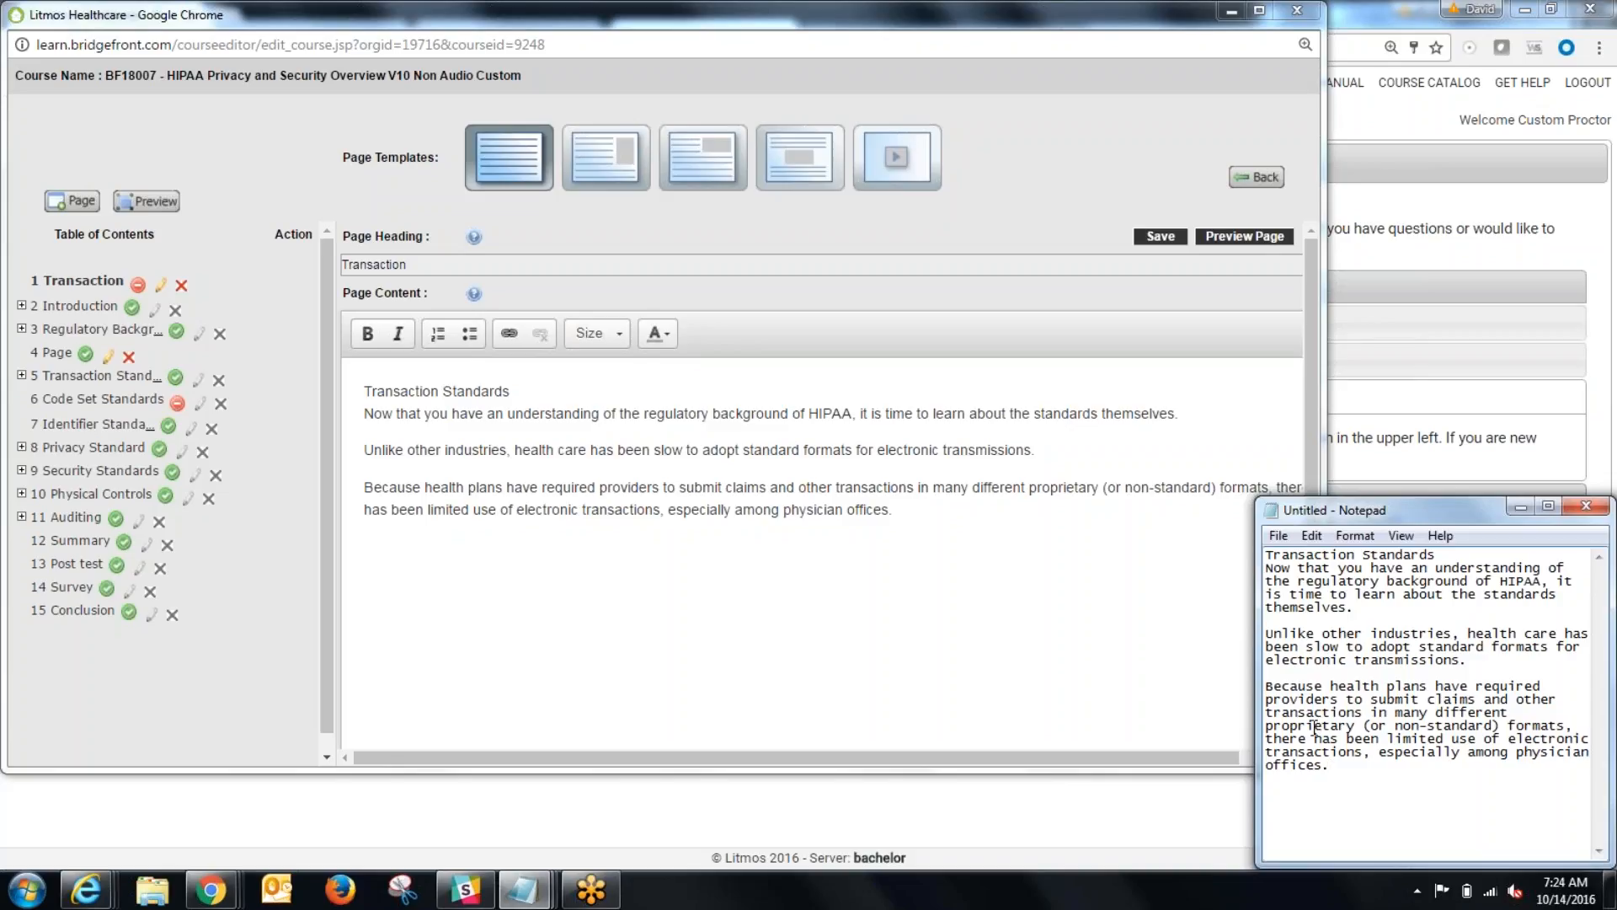
Step: Copy the whole text from the Notepad document and close Notepad without saving
drag(1340, 775, 1202, 519)
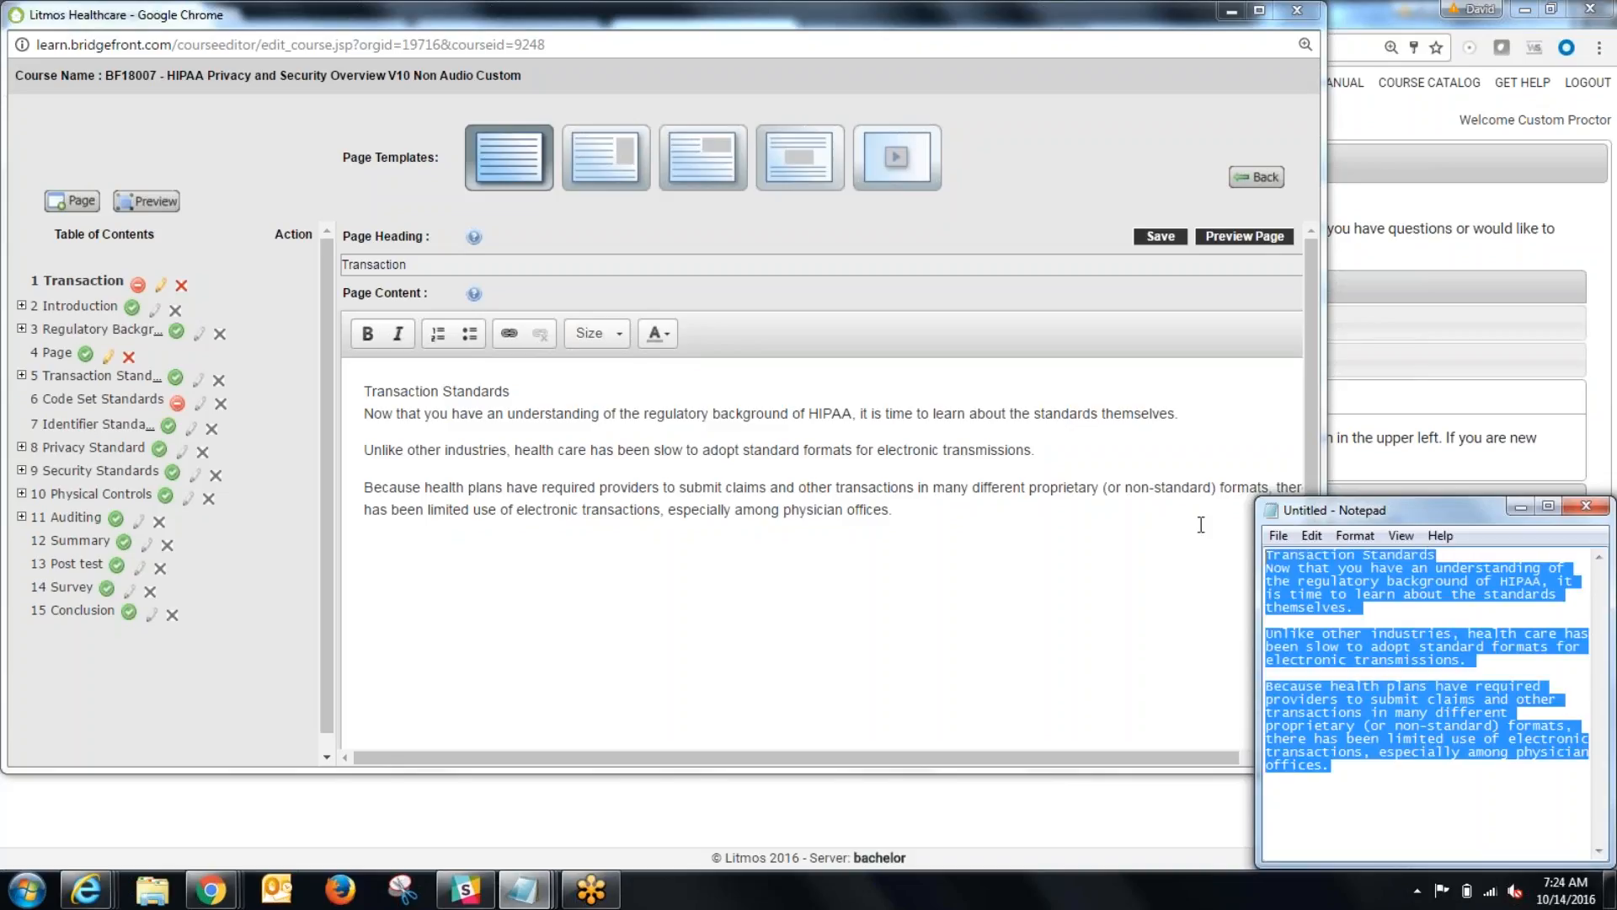
right_click(1330, 594)
click(1378, 376)
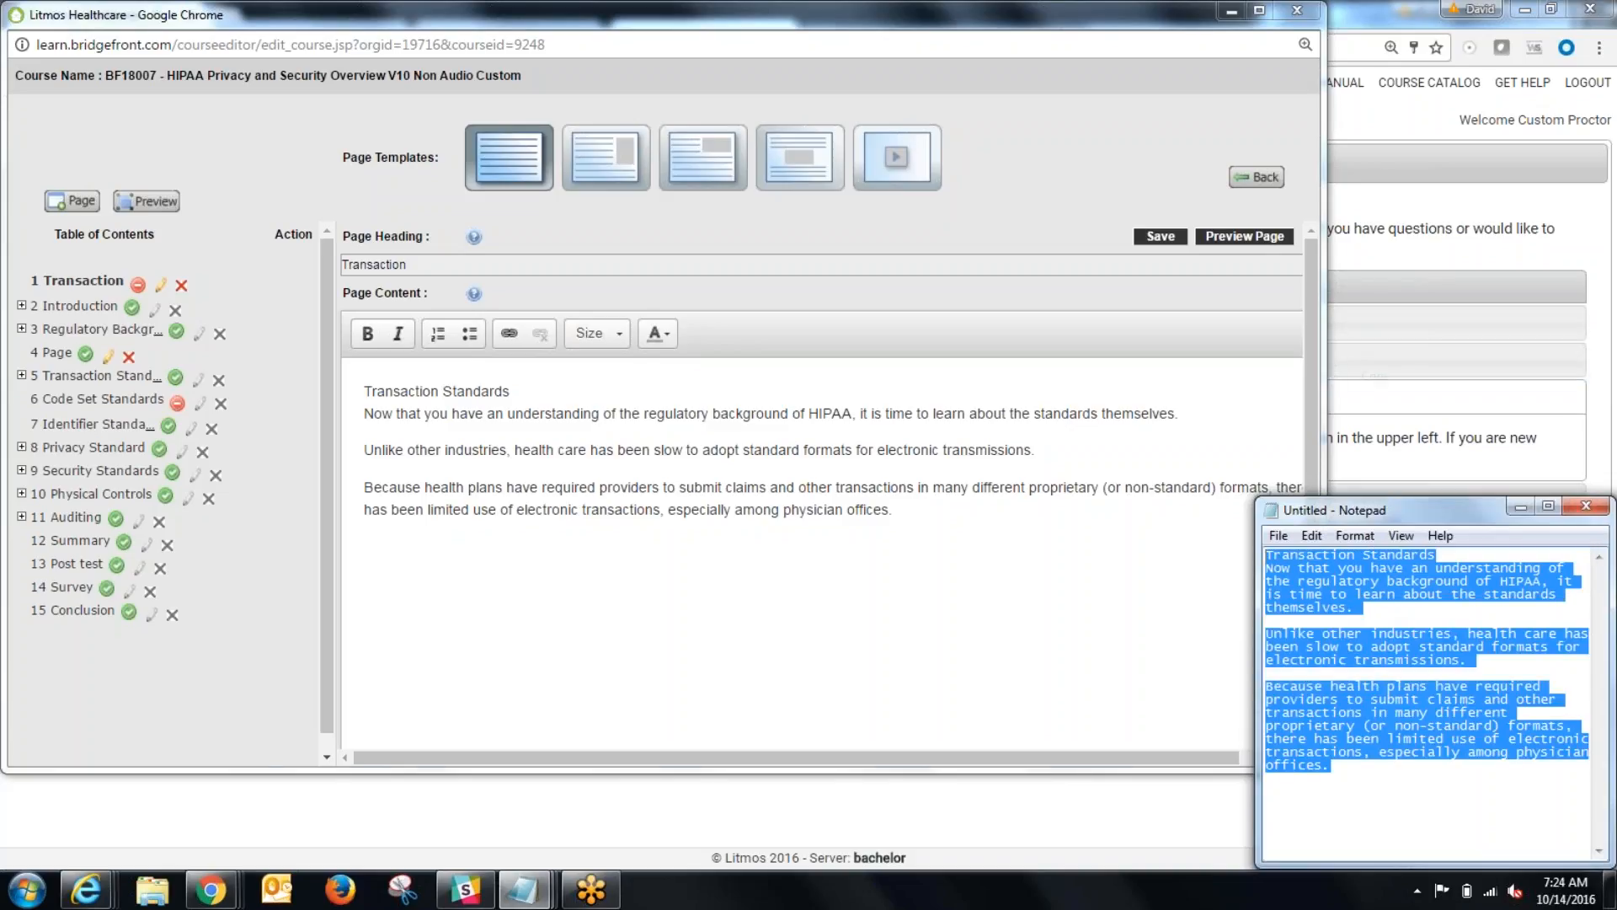
click(984, 594)
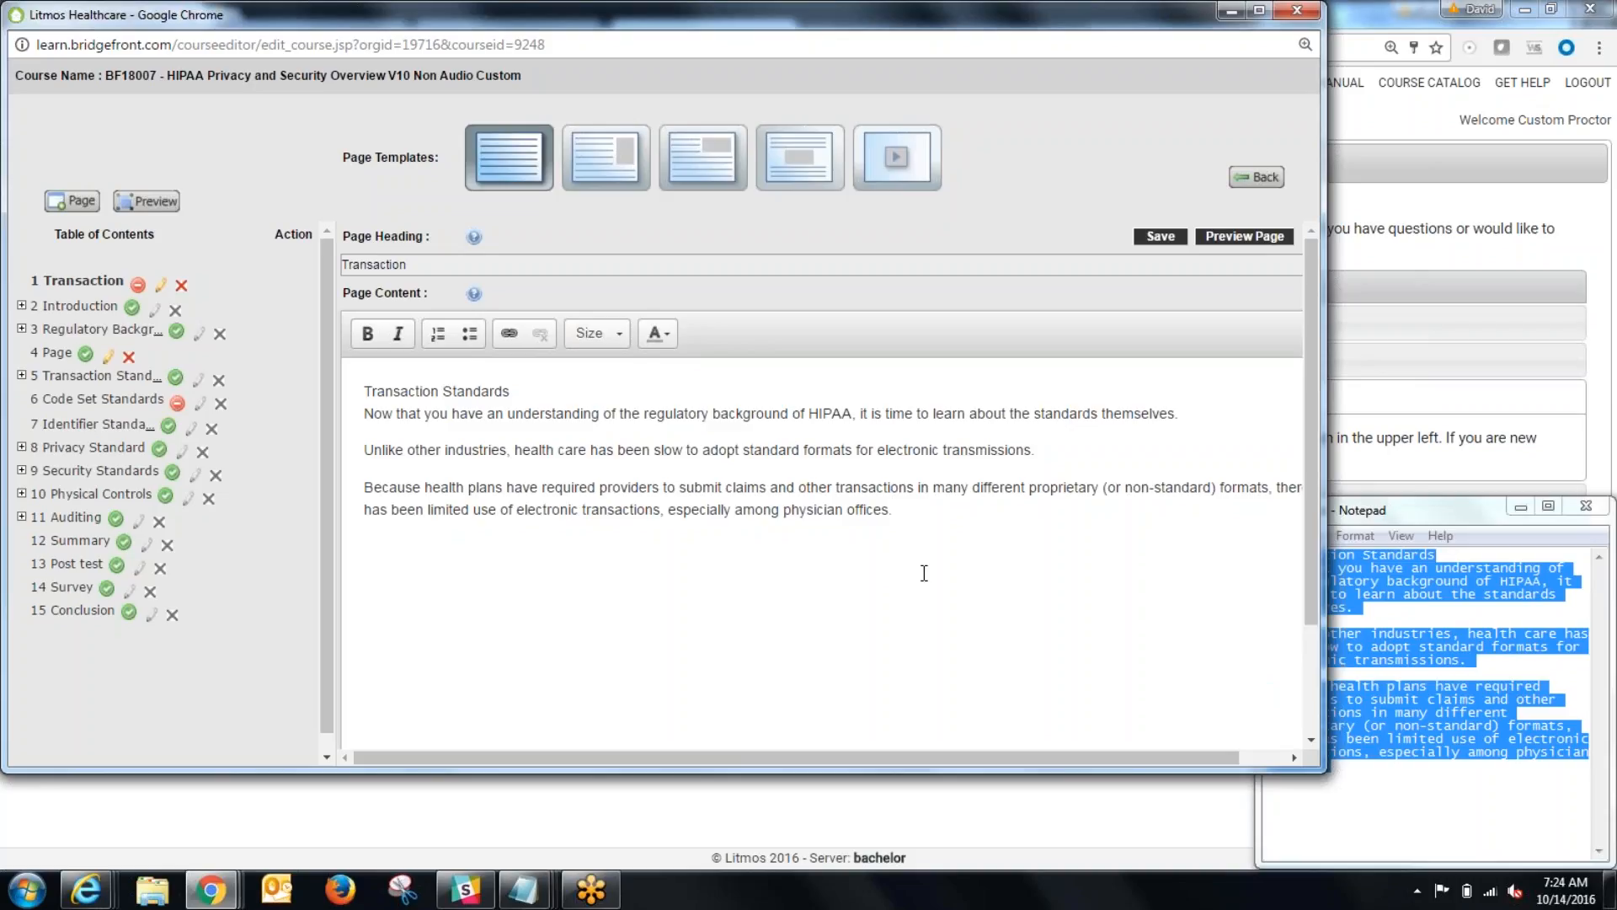
click(1599, 512)
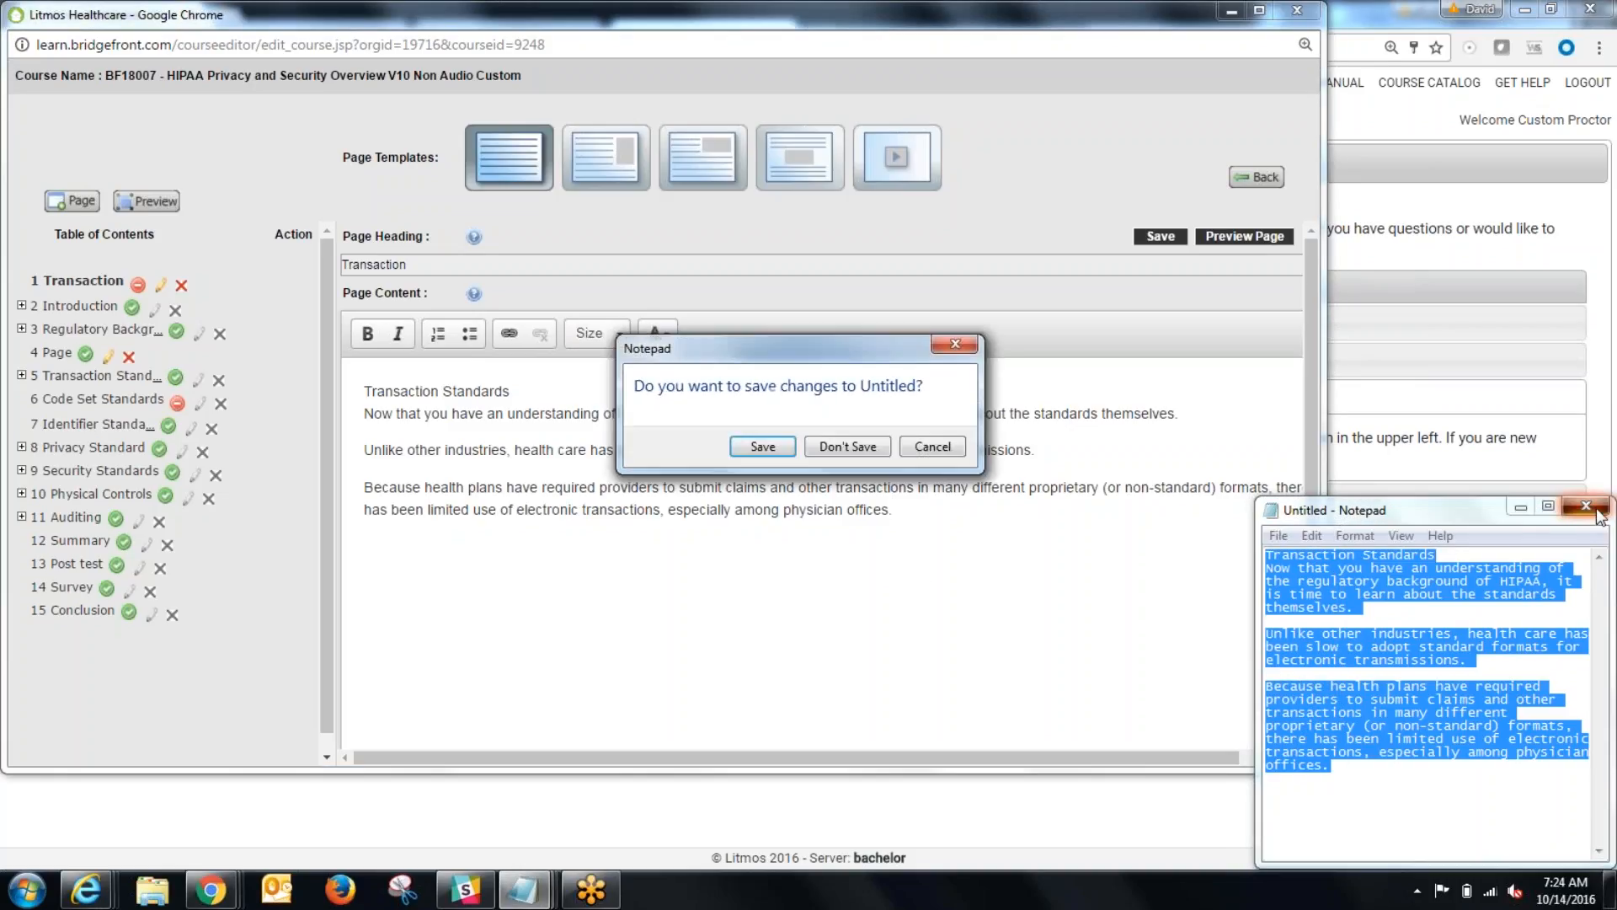
click(861, 447)
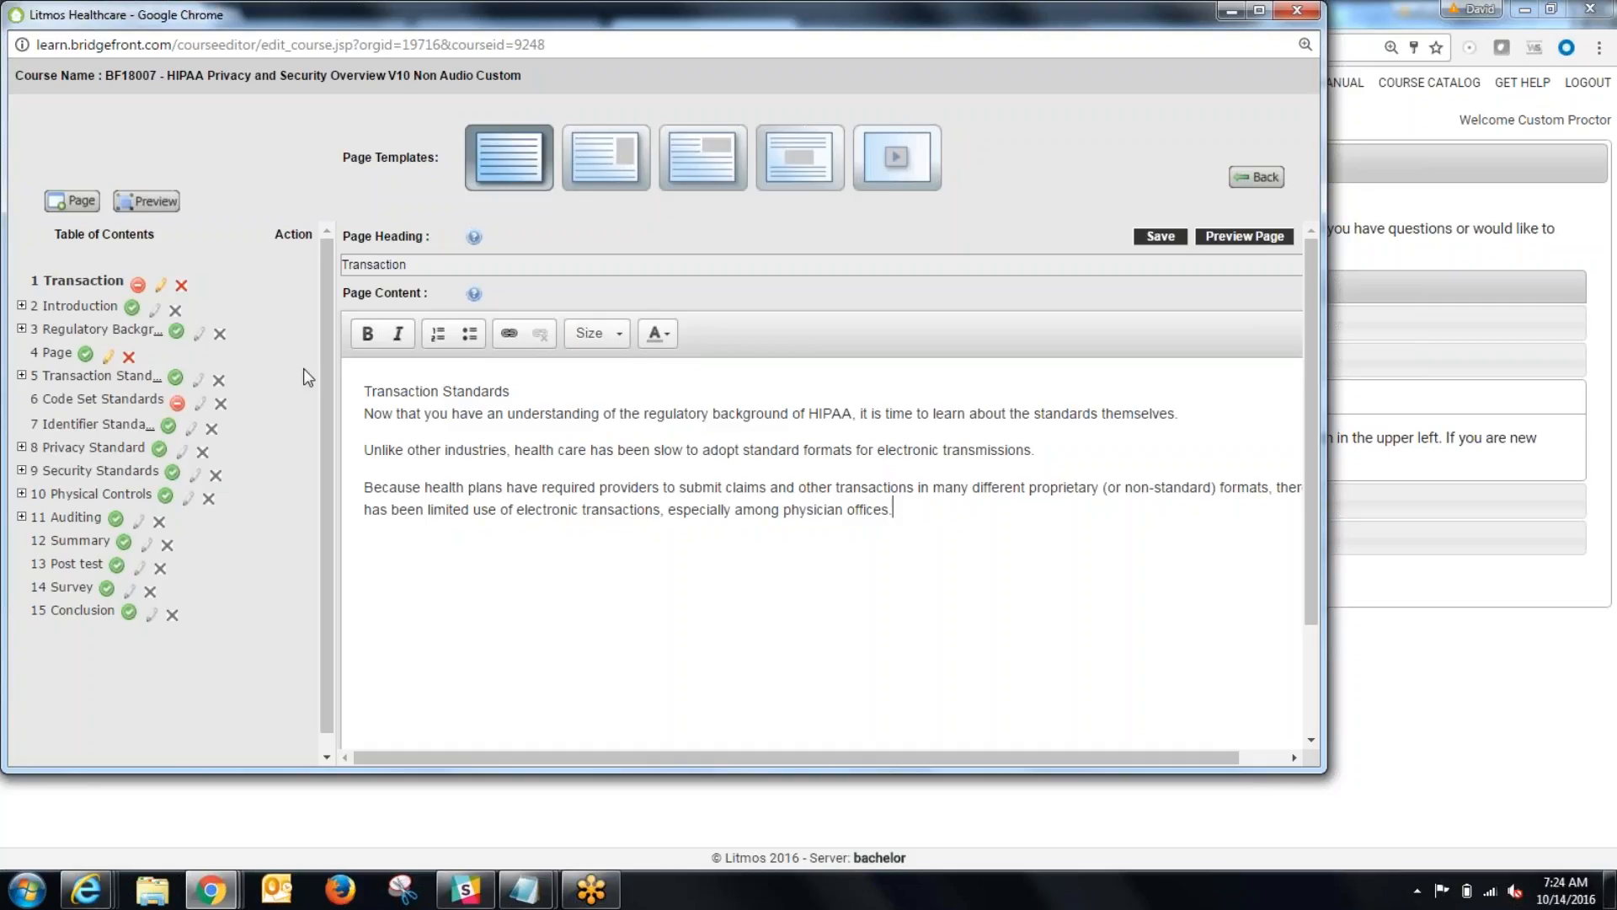
Step: Make the "Transaction Standards" line in the page content bold and set its font size to 48
triple_click(531, 392)
key(ctrl+b)
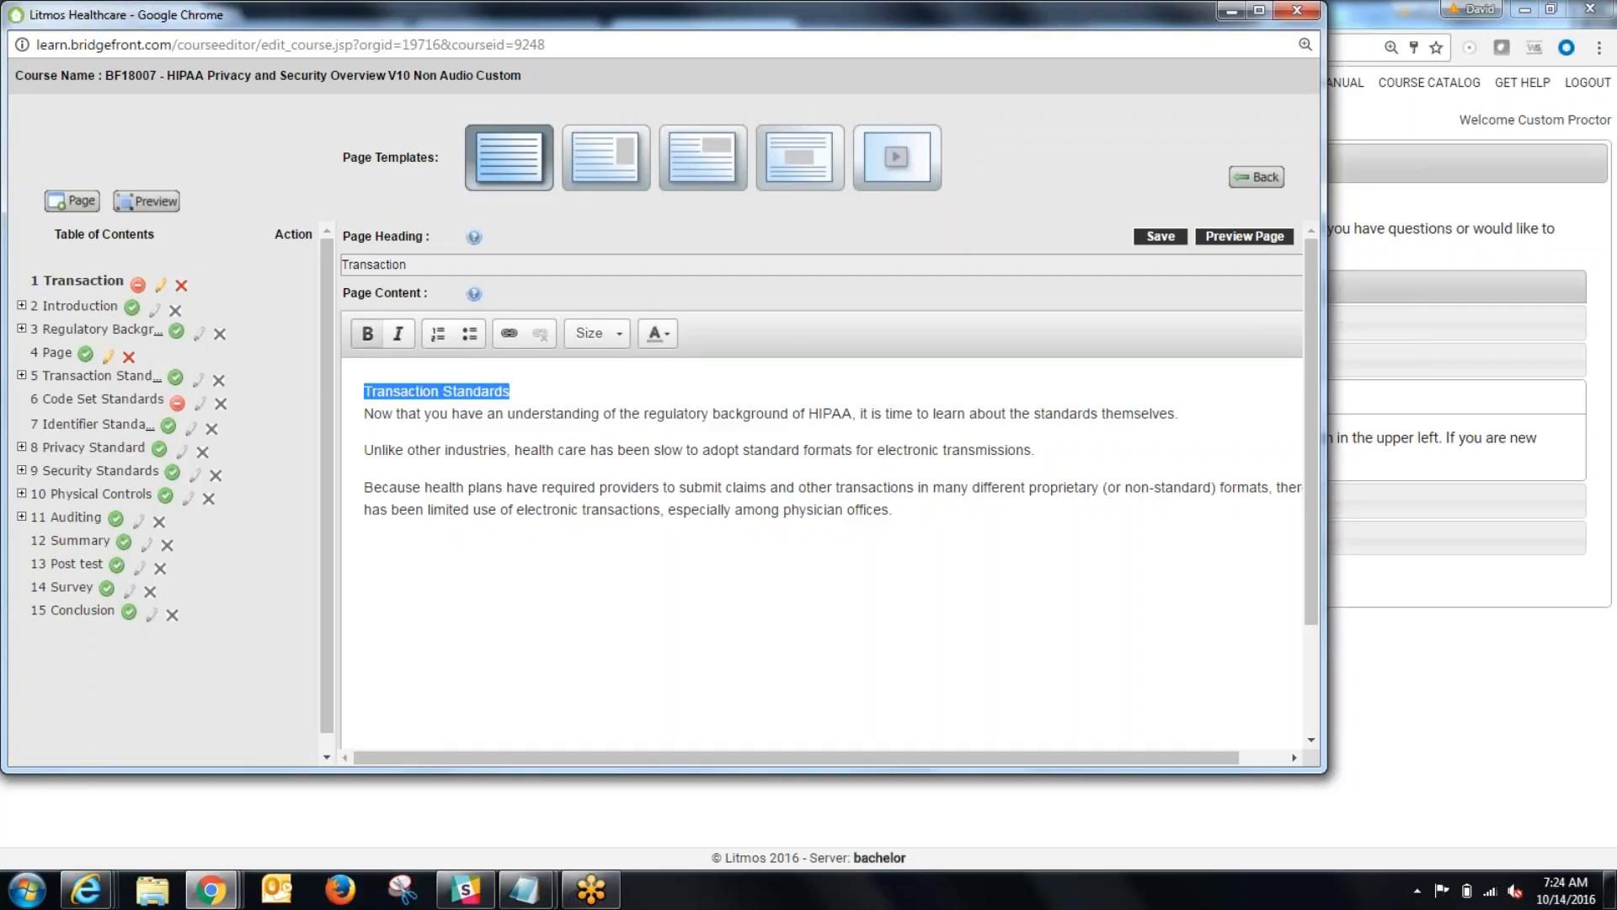
click(534, 403)
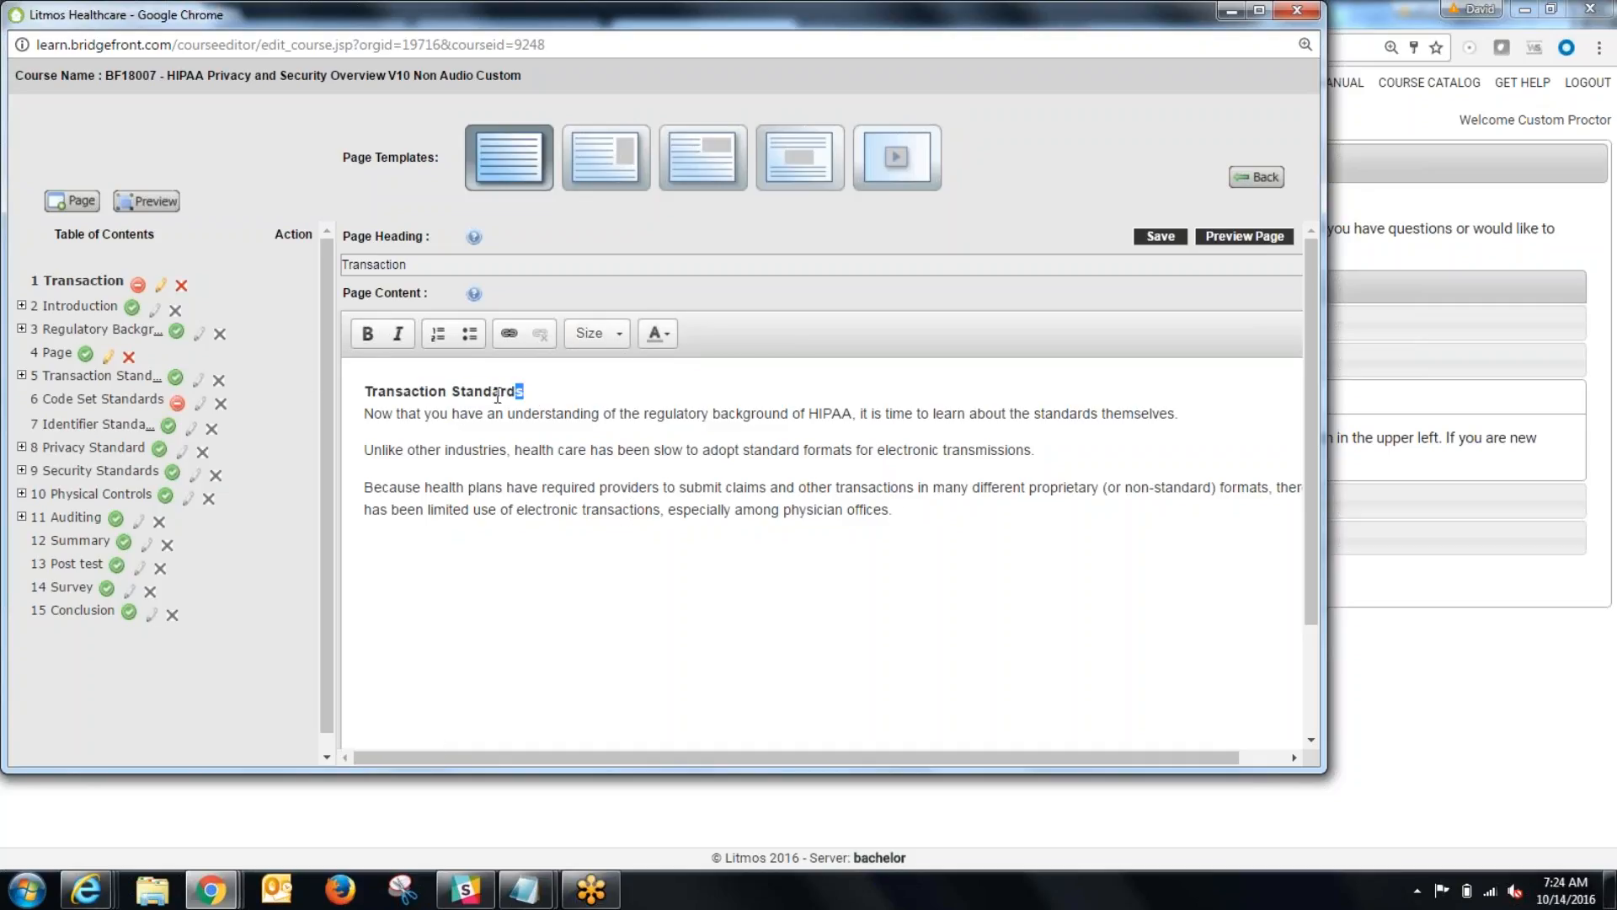
drag(525, 391, 363, 391)
click(619, 337)
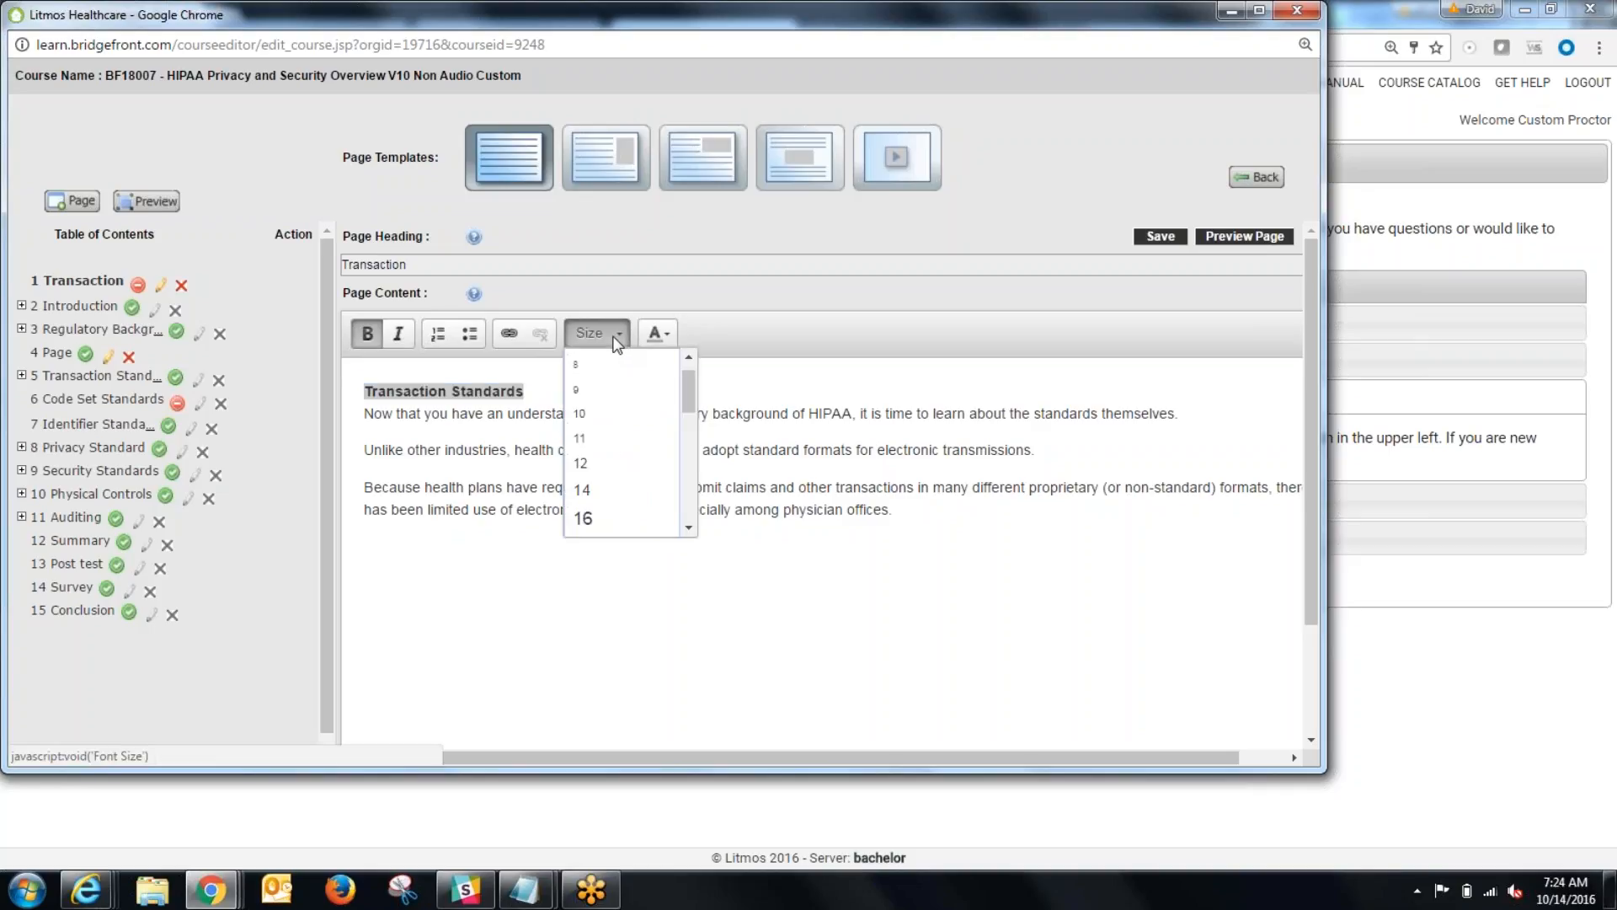
scroll(642, 497, down, 3)
click(643, 493)
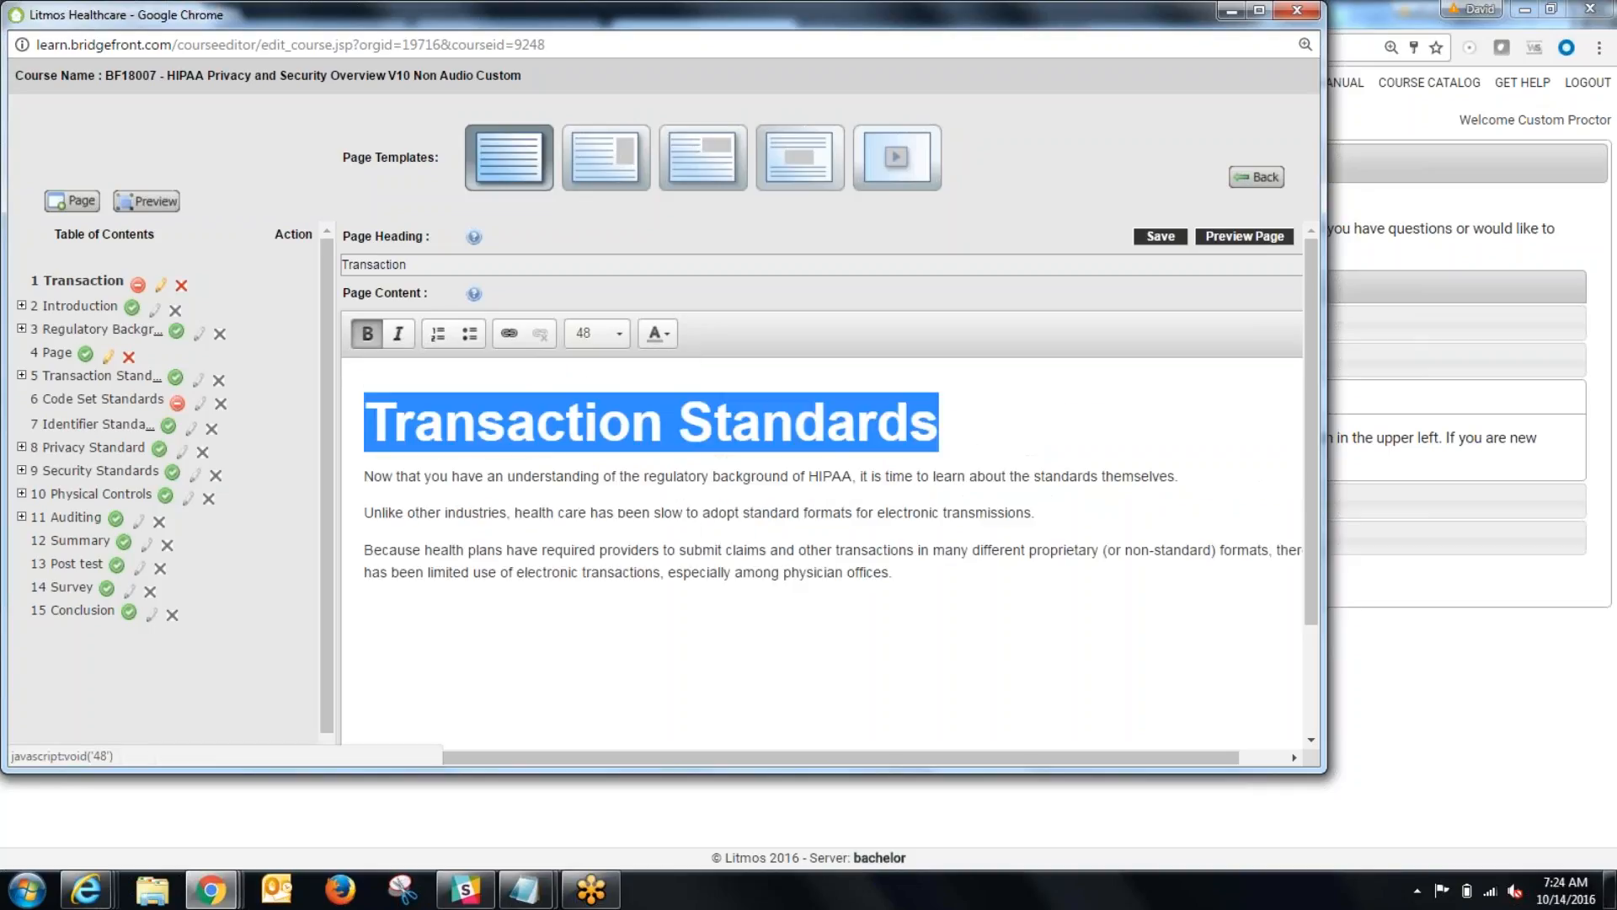
click(596, 633)
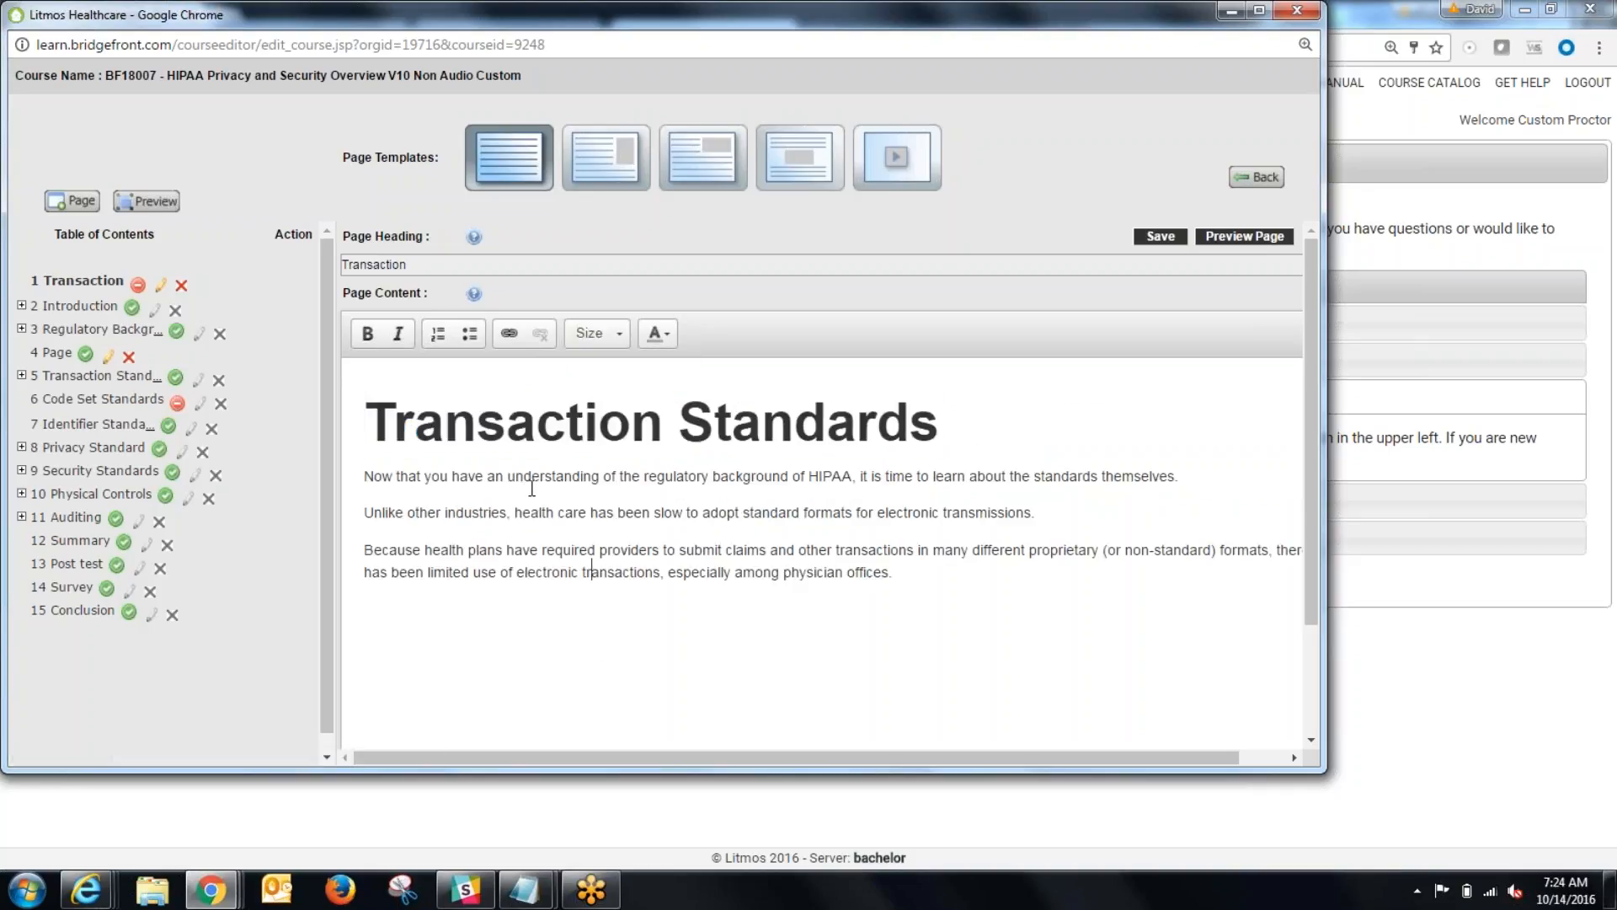
Step: Format the paragraph beginning "Because health plans have required providers" as a bulleted list item
click(670, 334)
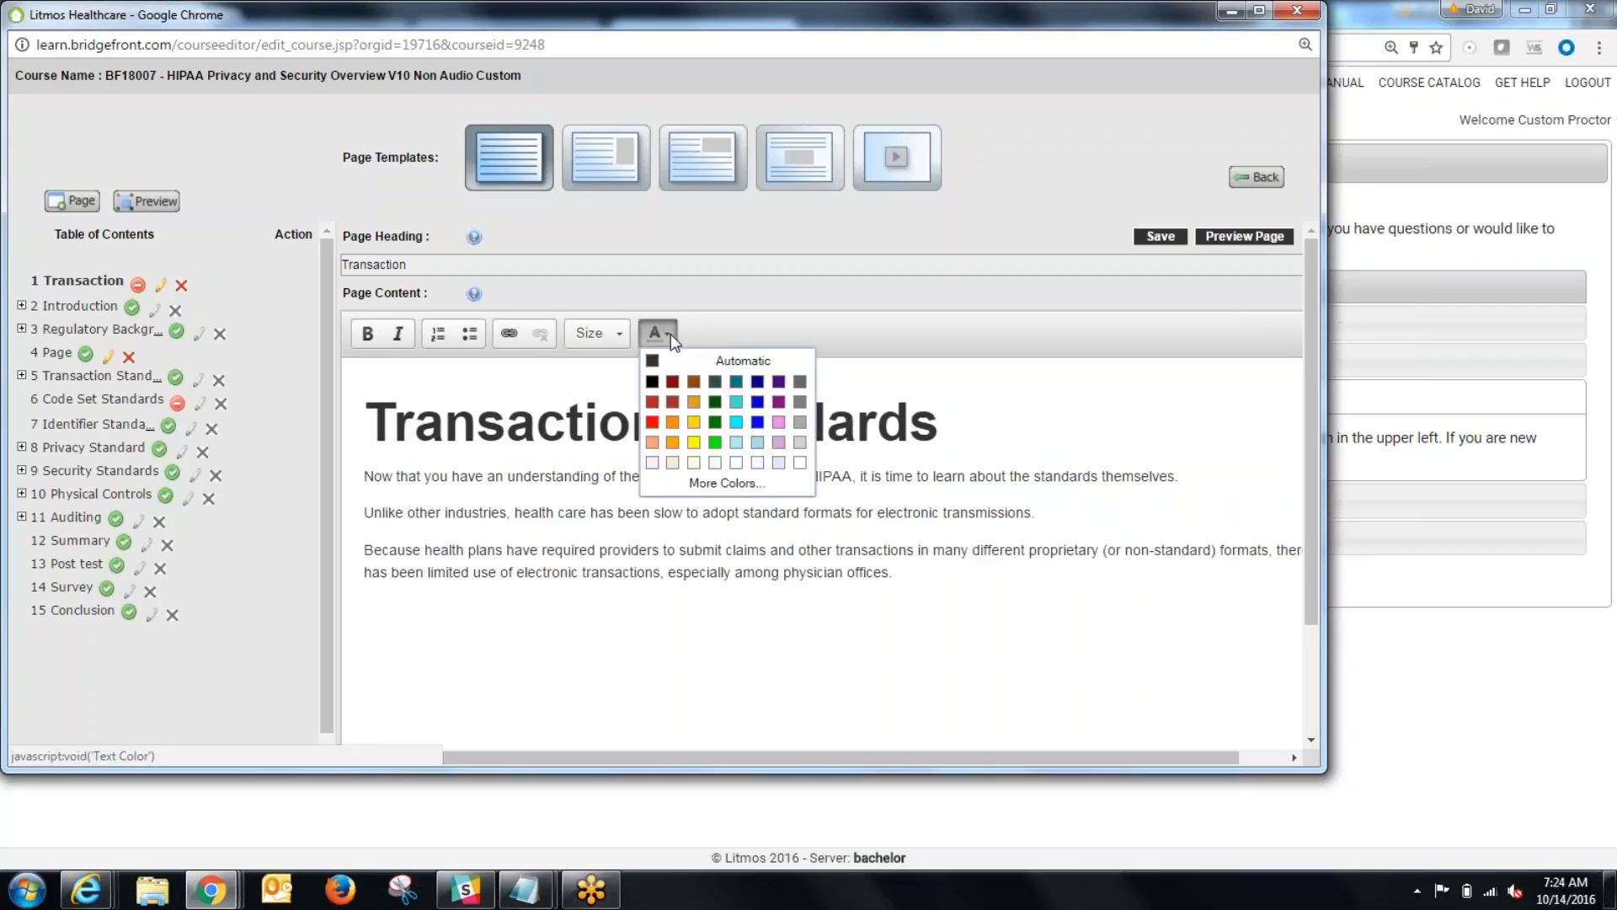
click(670, 333)
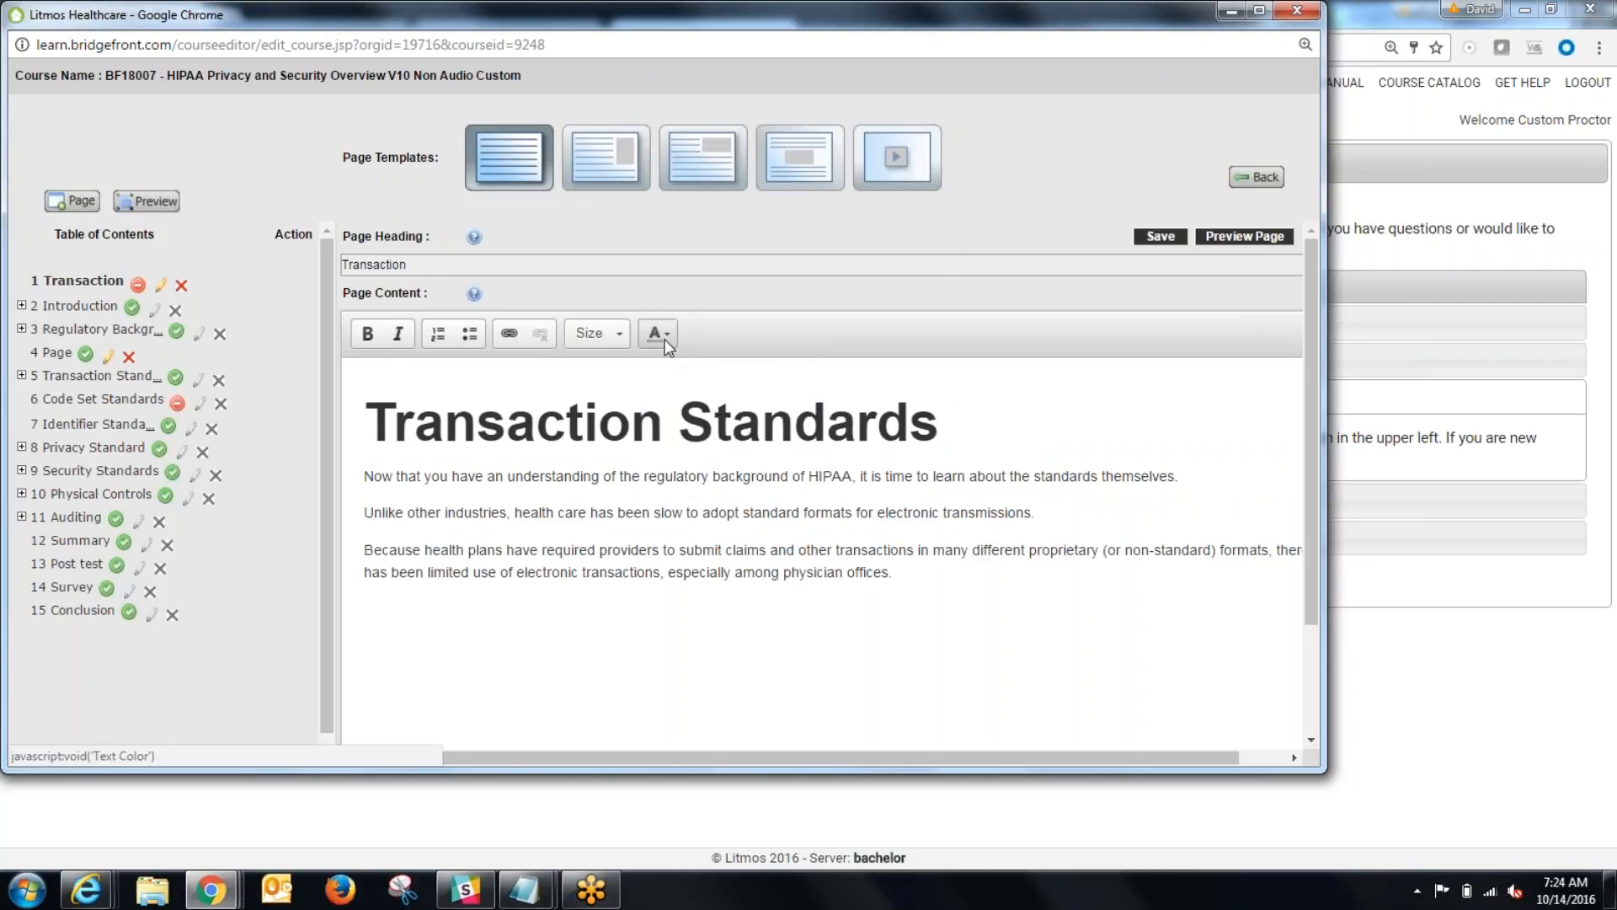
click(439, 335)
click(470, 335)
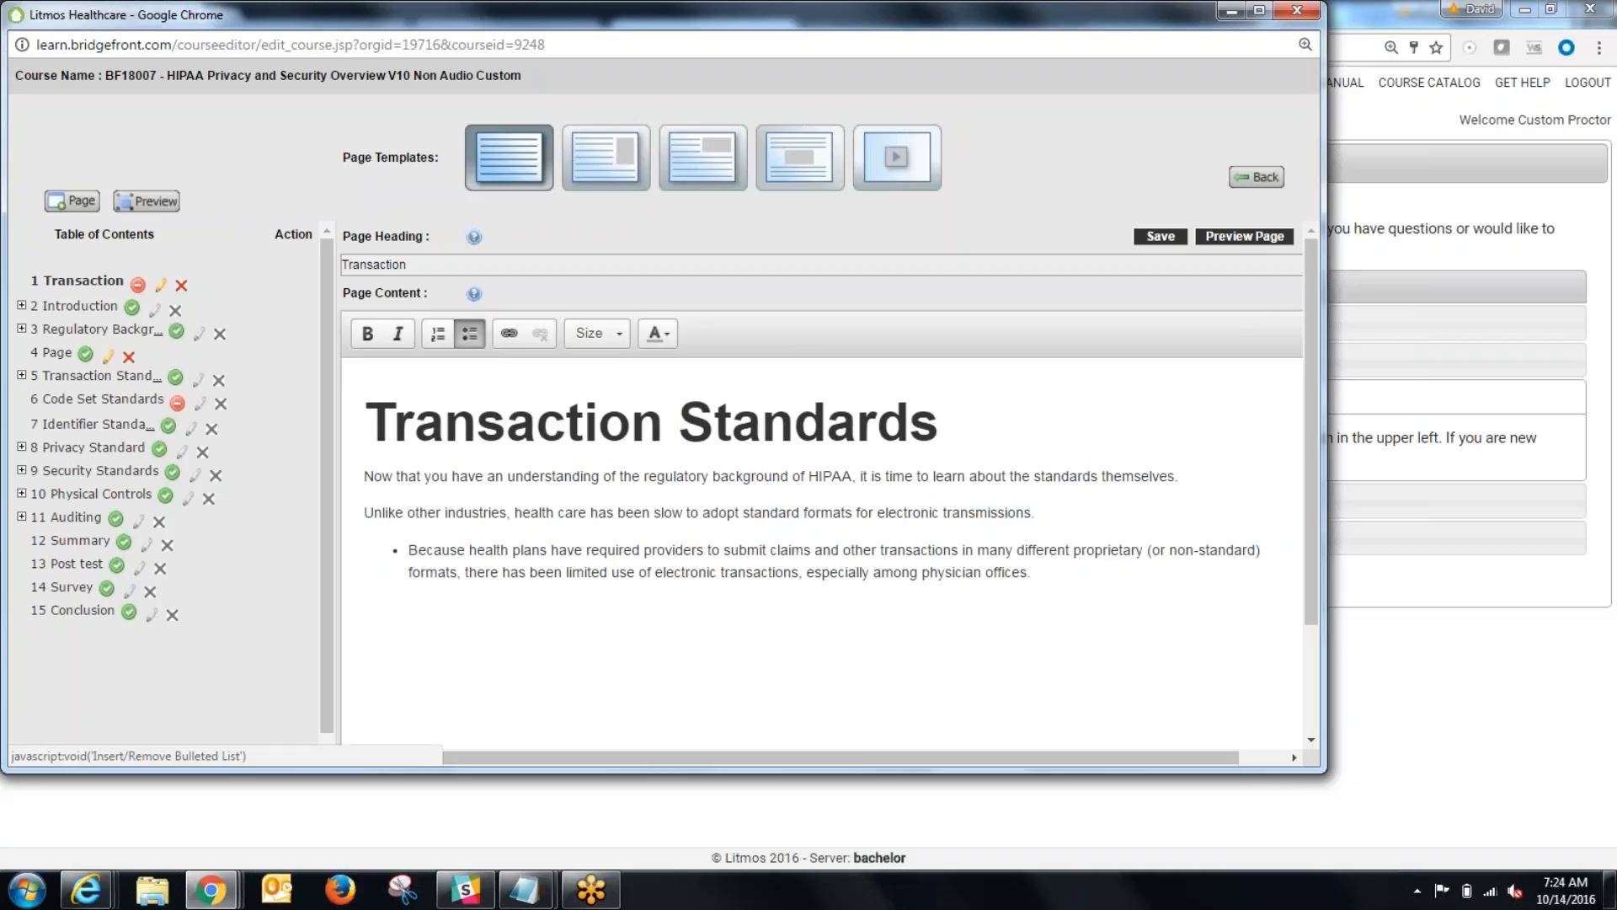
click(478, 421)
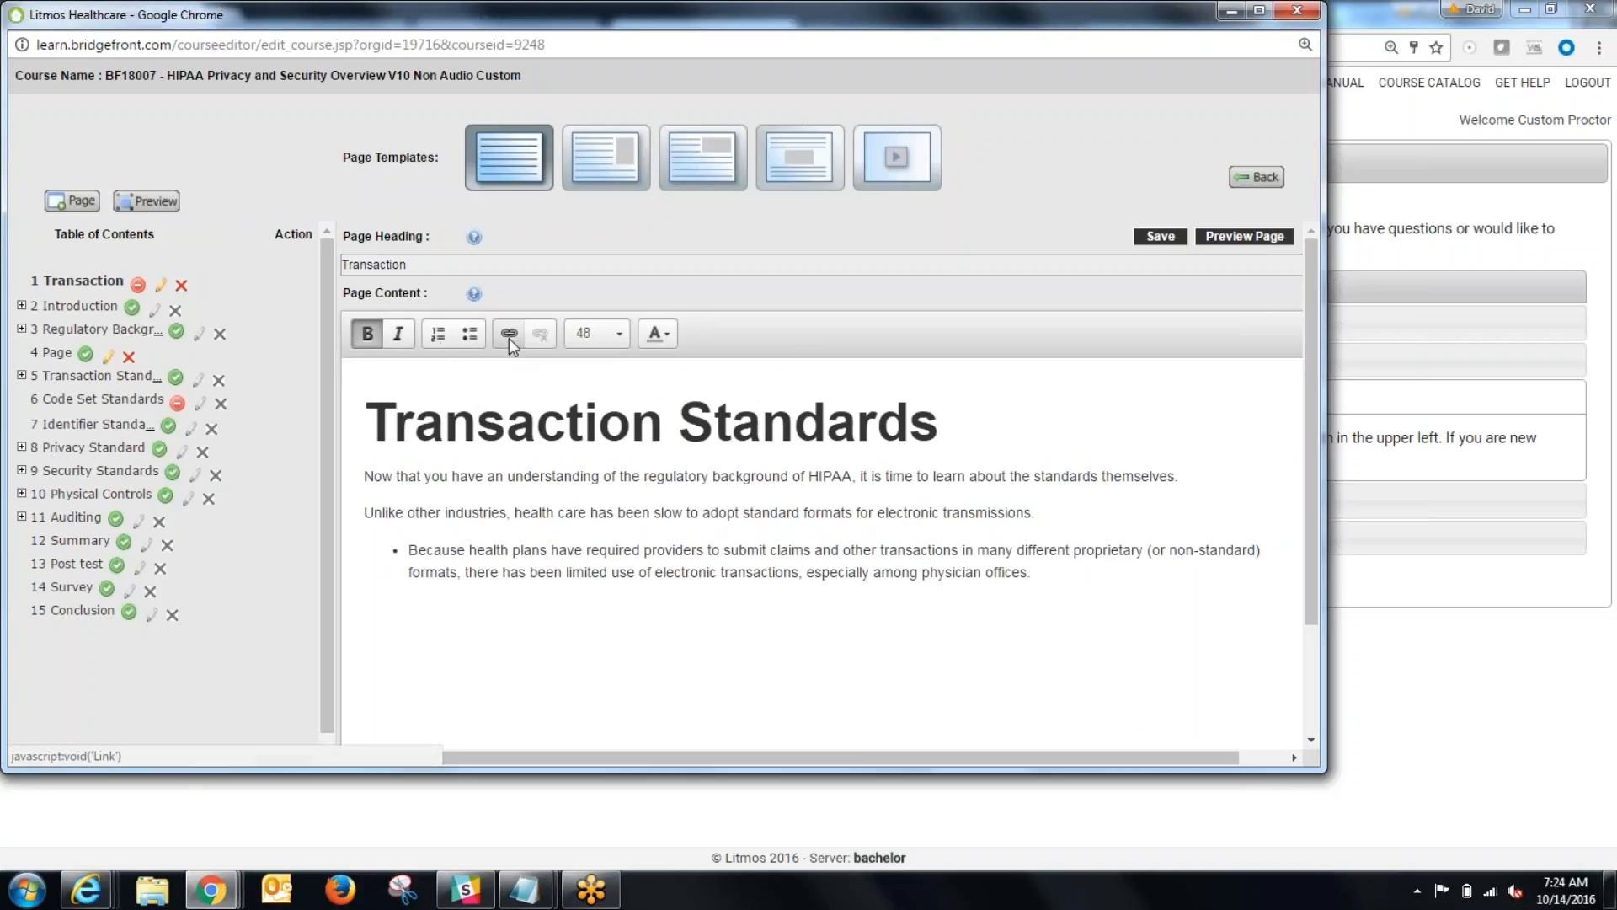
Step: Add the unbulleted line "Go to work here" below the bulleted paragraph
click(1063, 571)
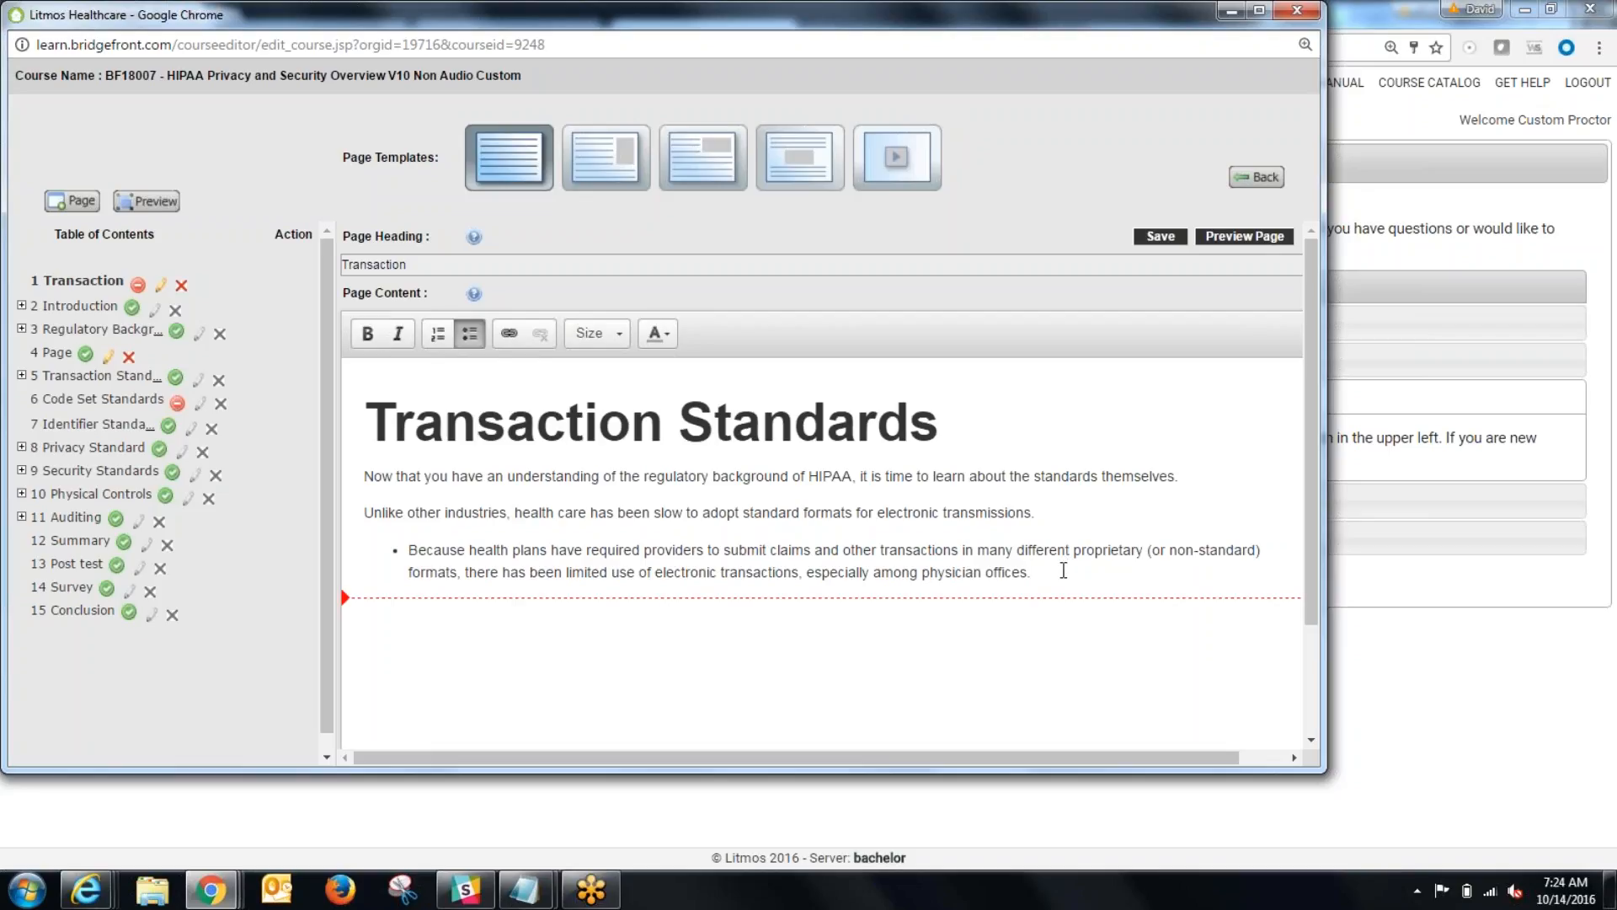
key(Return)
key(Return)
text(Go)
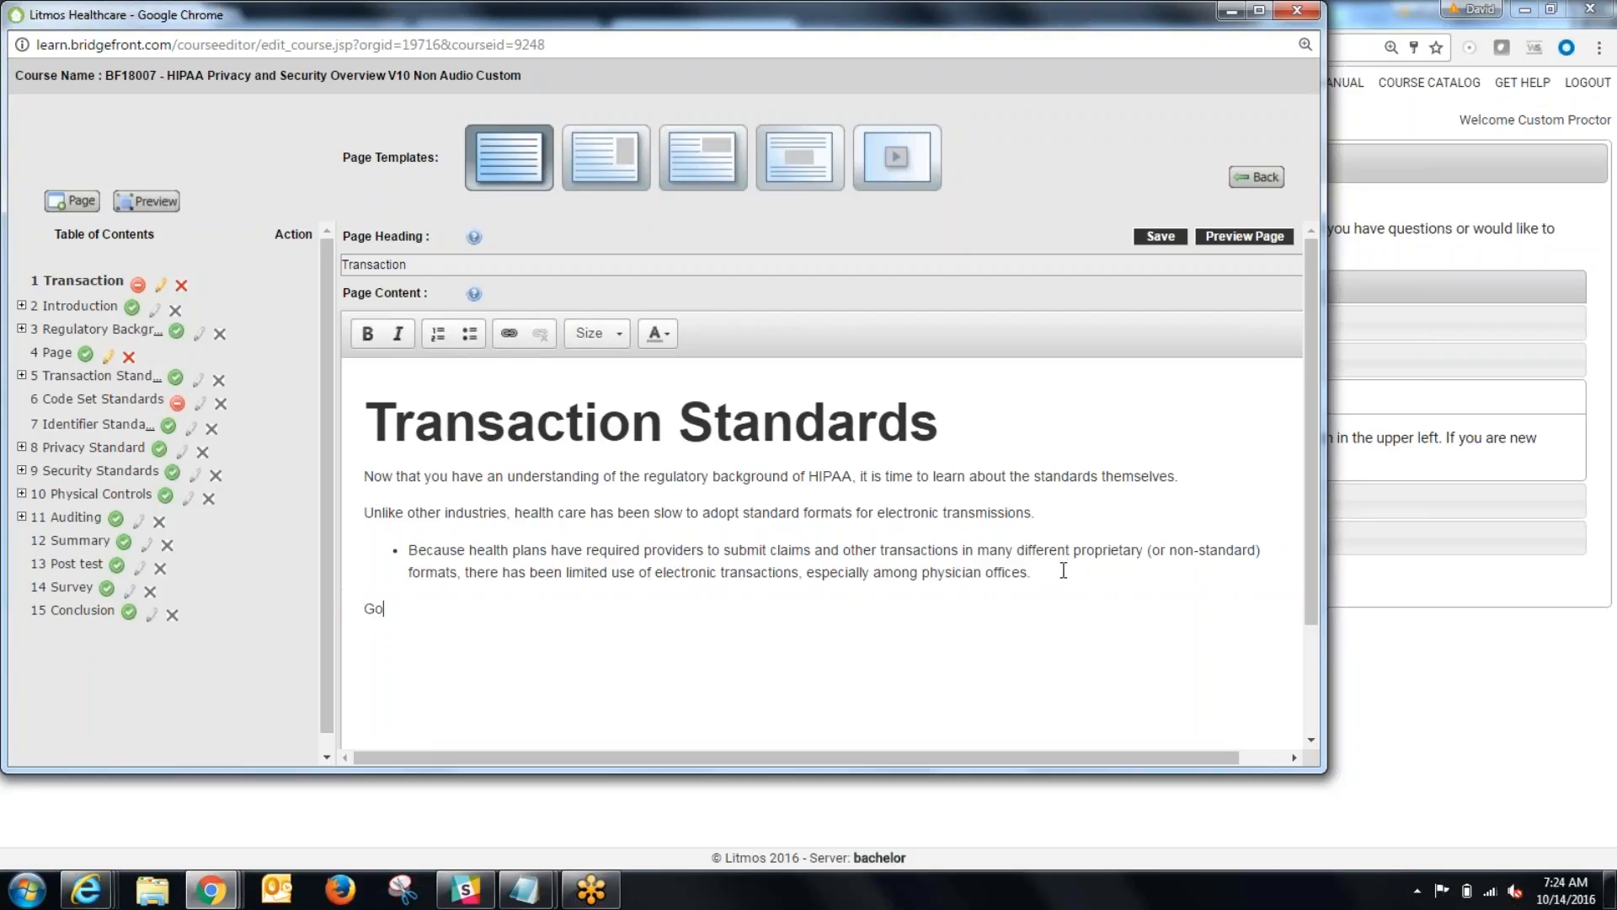
text( to work here)
drag(438, 612, 466, 613)
click(510, 334)
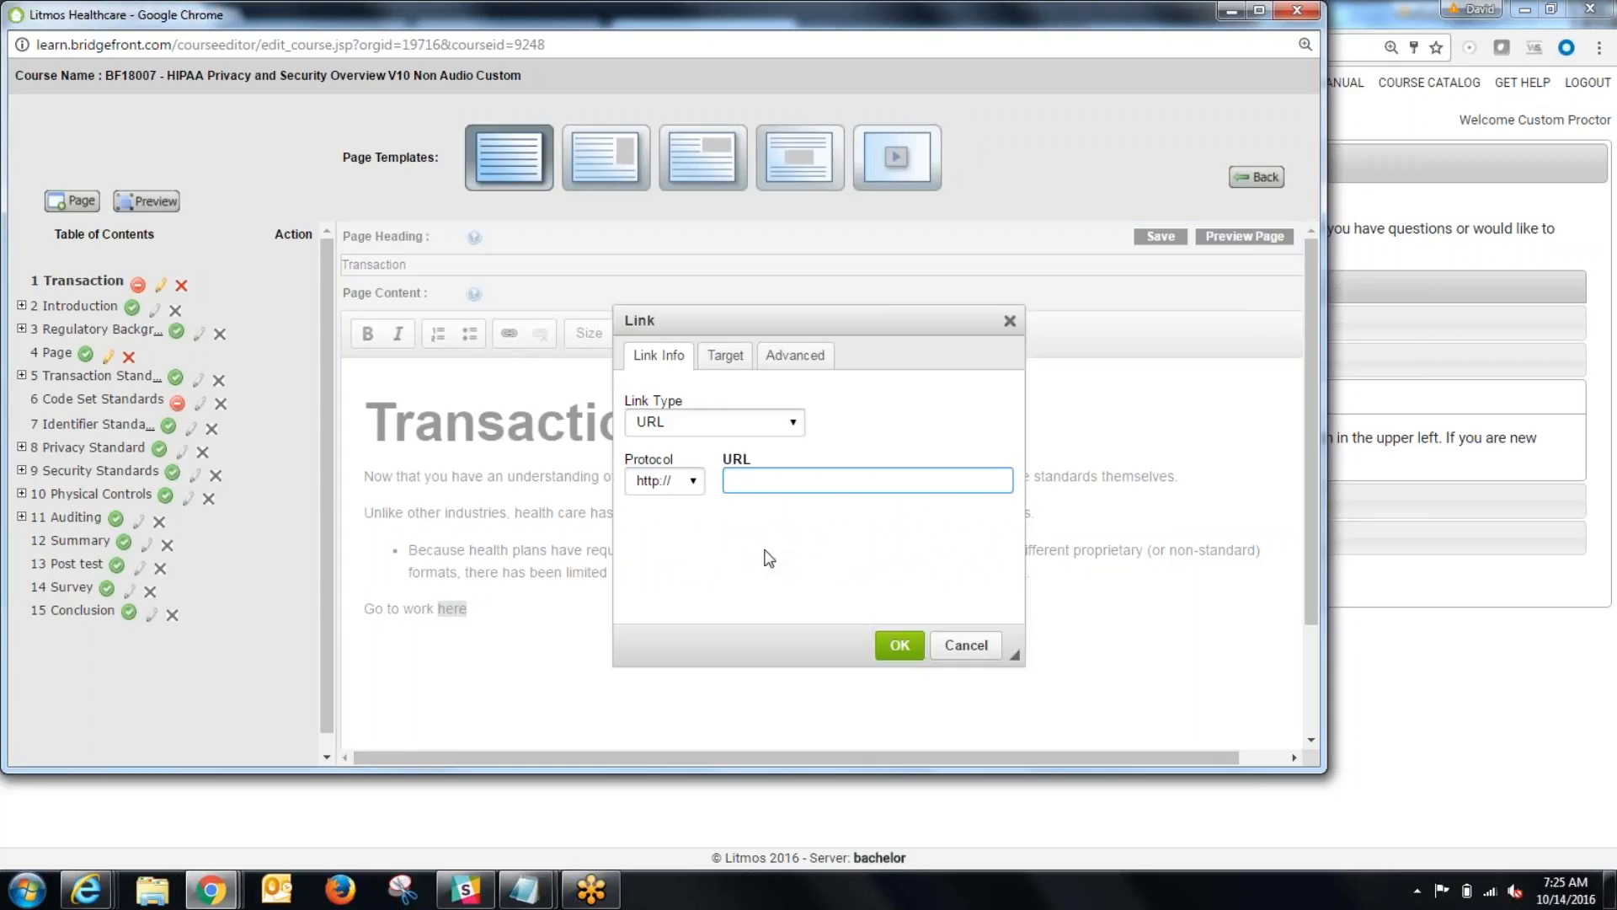
text(learn.bridgefront.com)
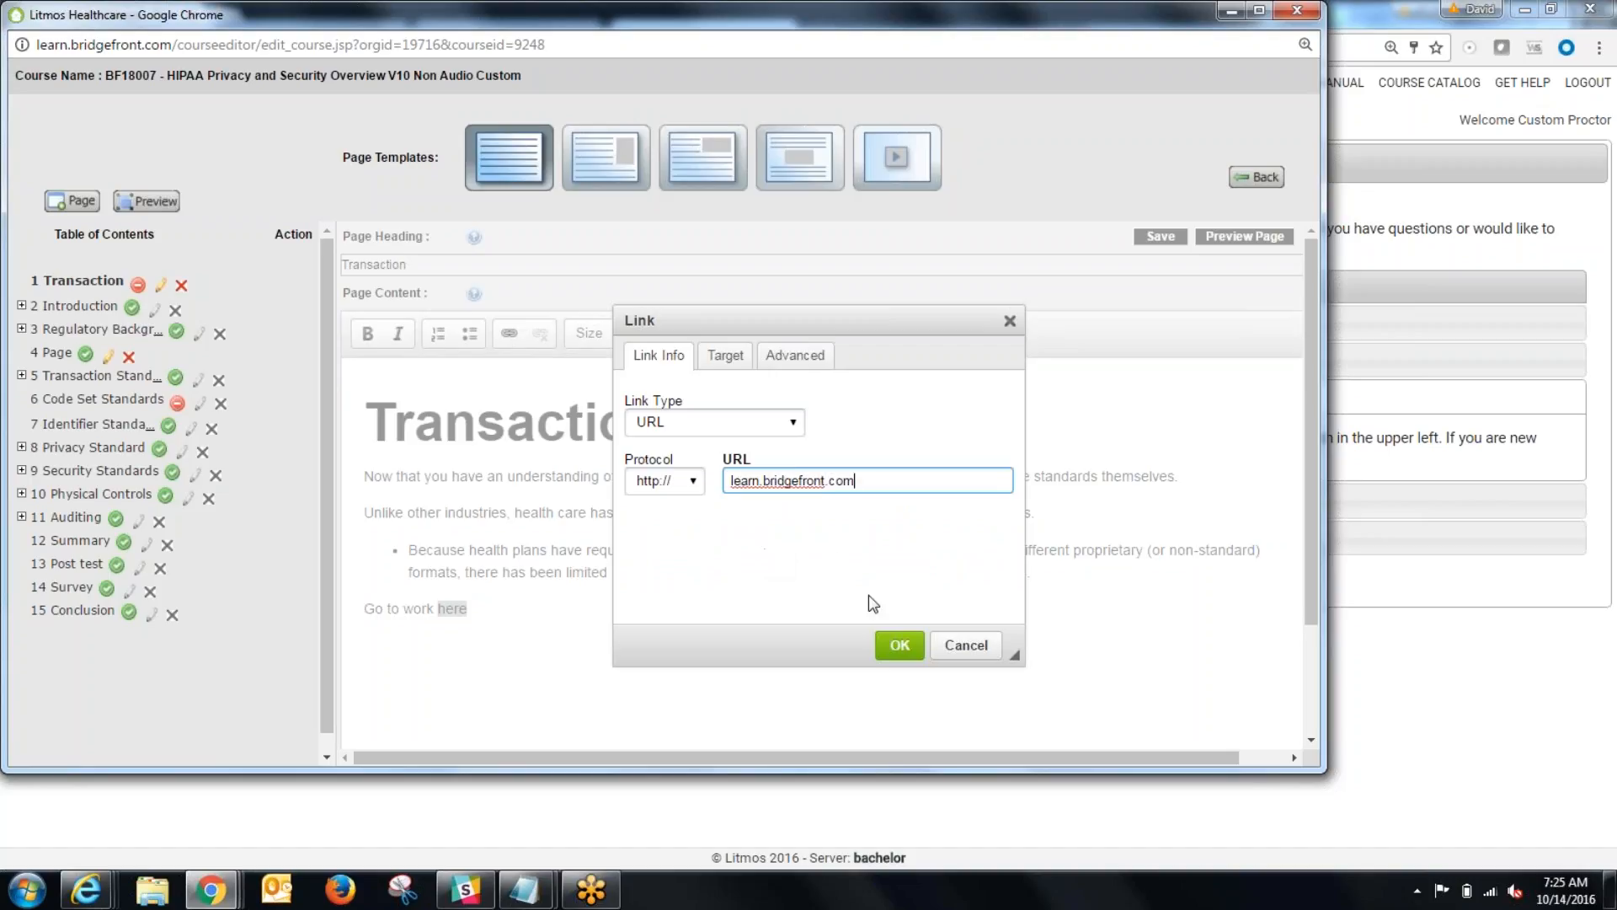
click(894, 646)
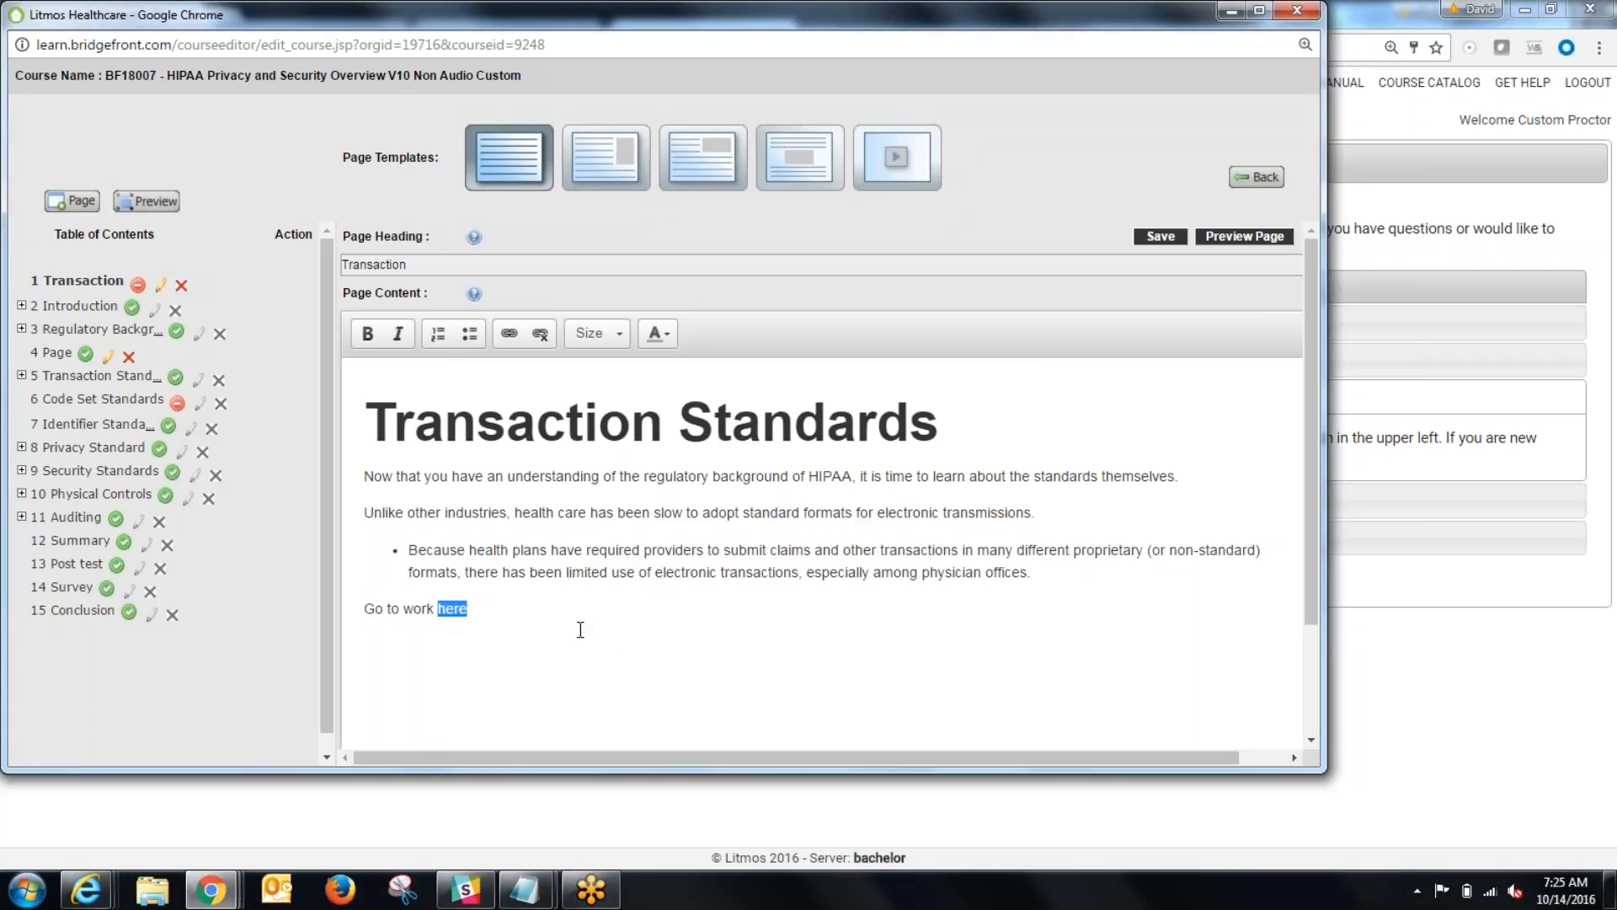
click(522, 609)
click(1152, 239)
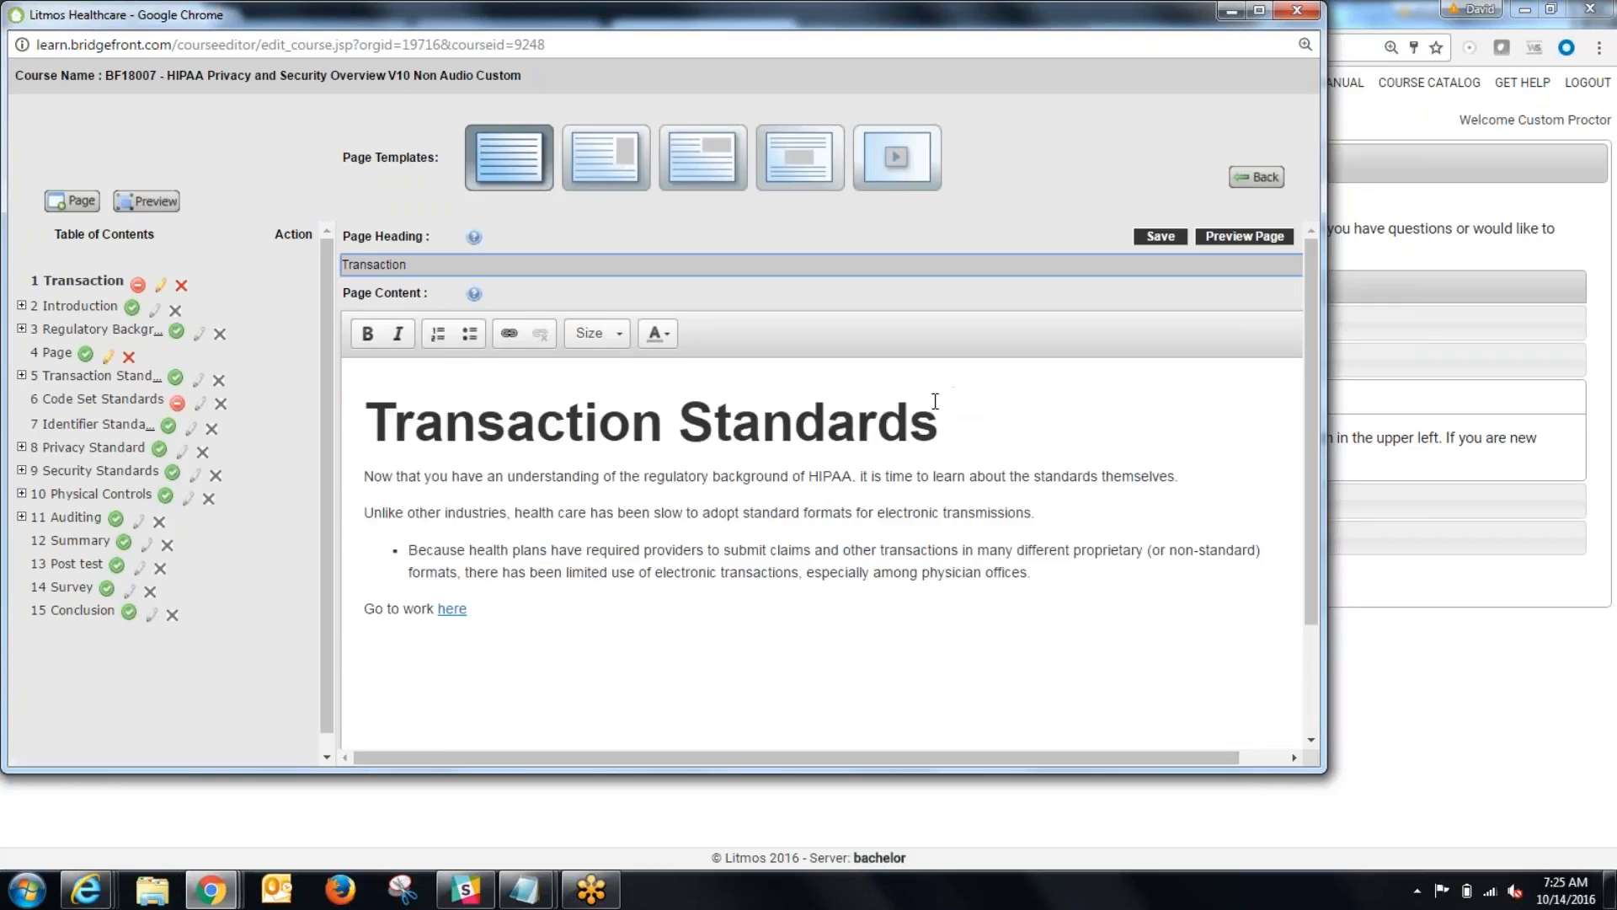
Step: Preview the Transaction page, test its "here" link, close the linked site, and return to the course editor window
click(1217, 239)
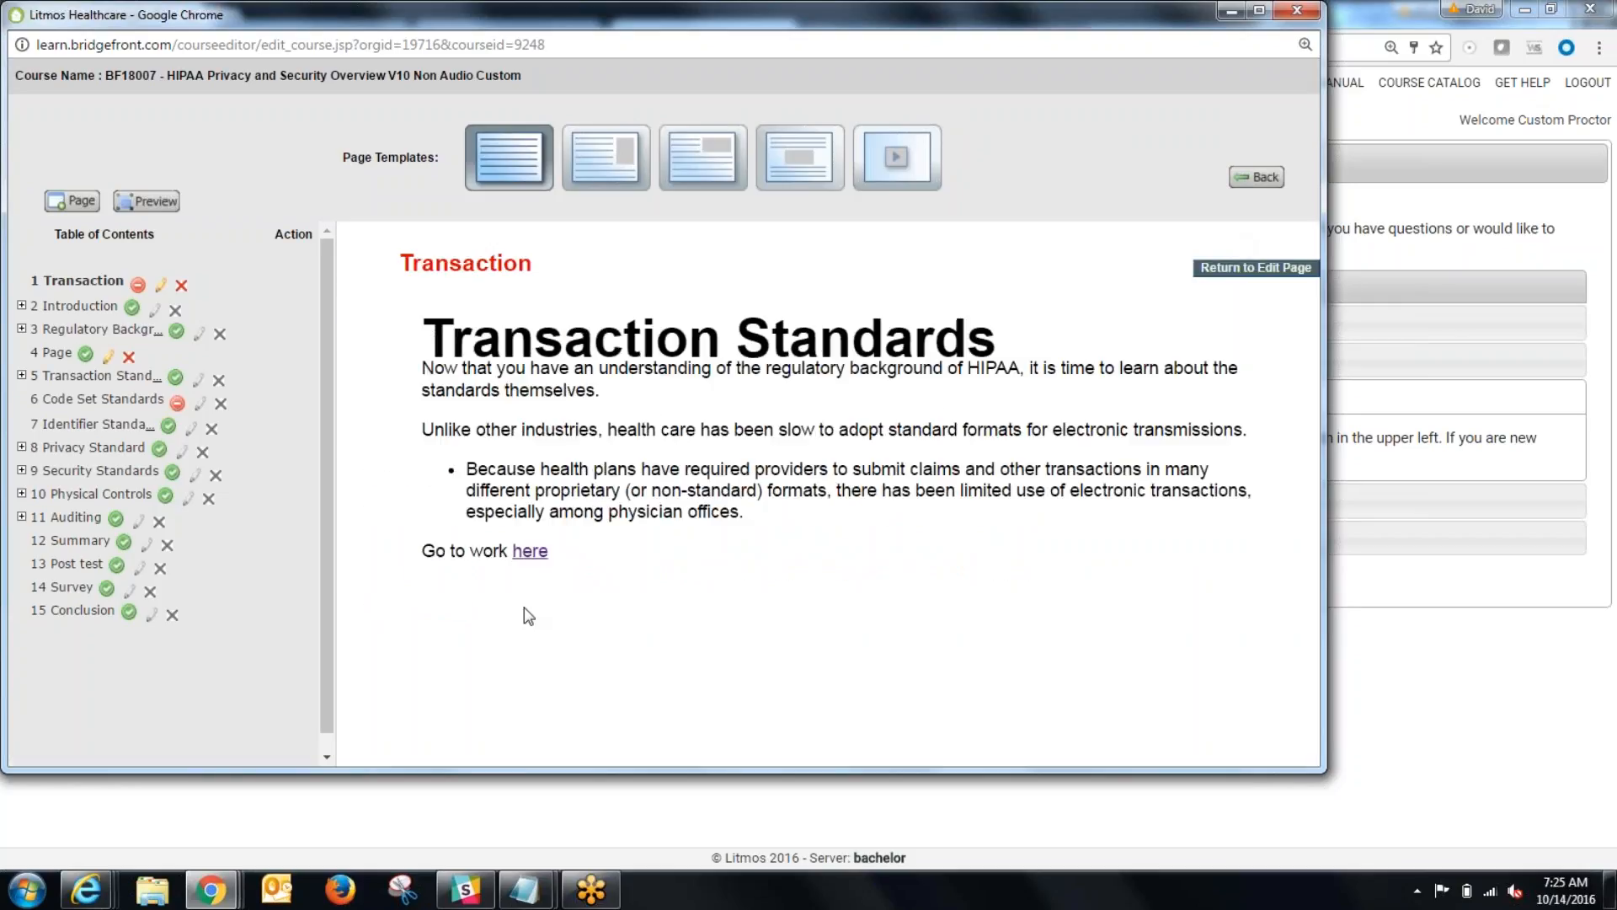
click(529, 551)
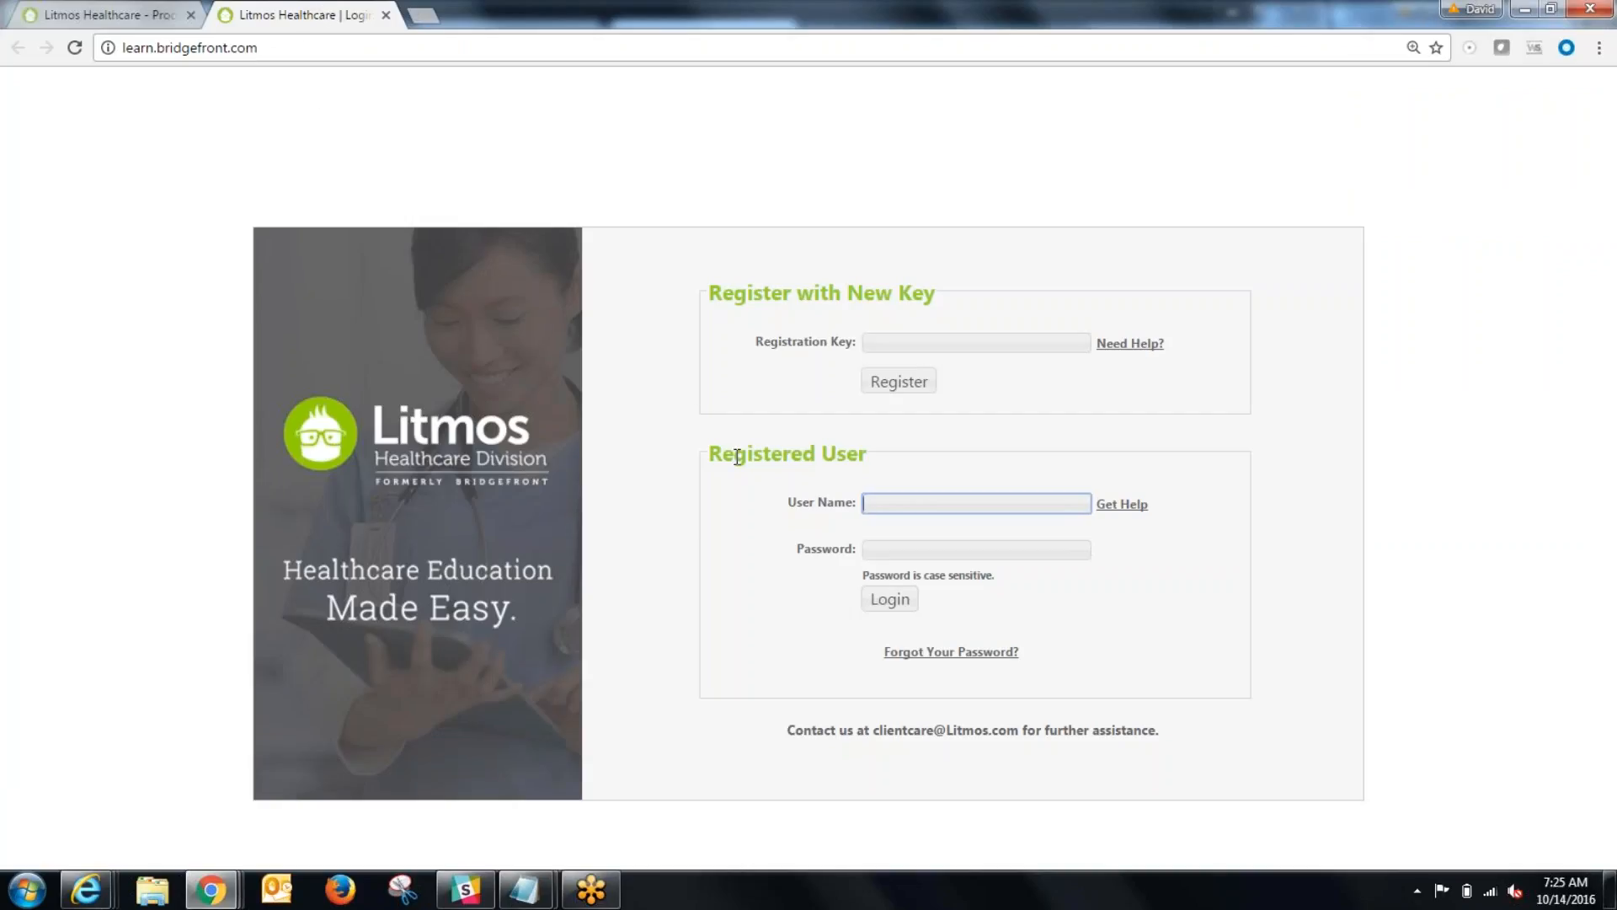
click(385, 15)
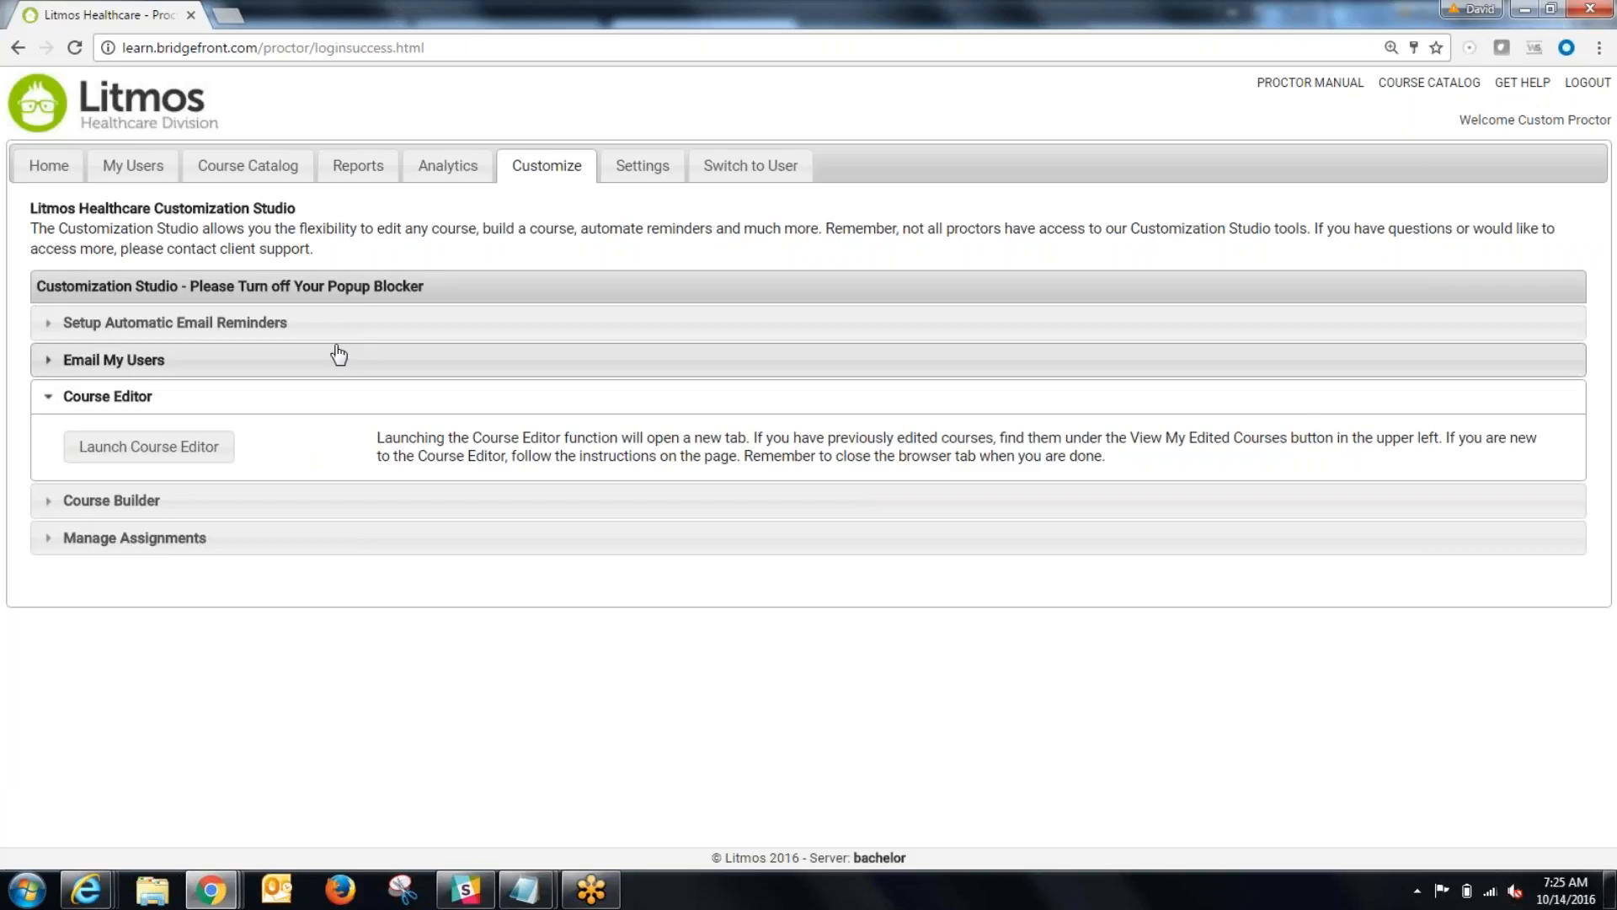
mouse_move(211, 889)
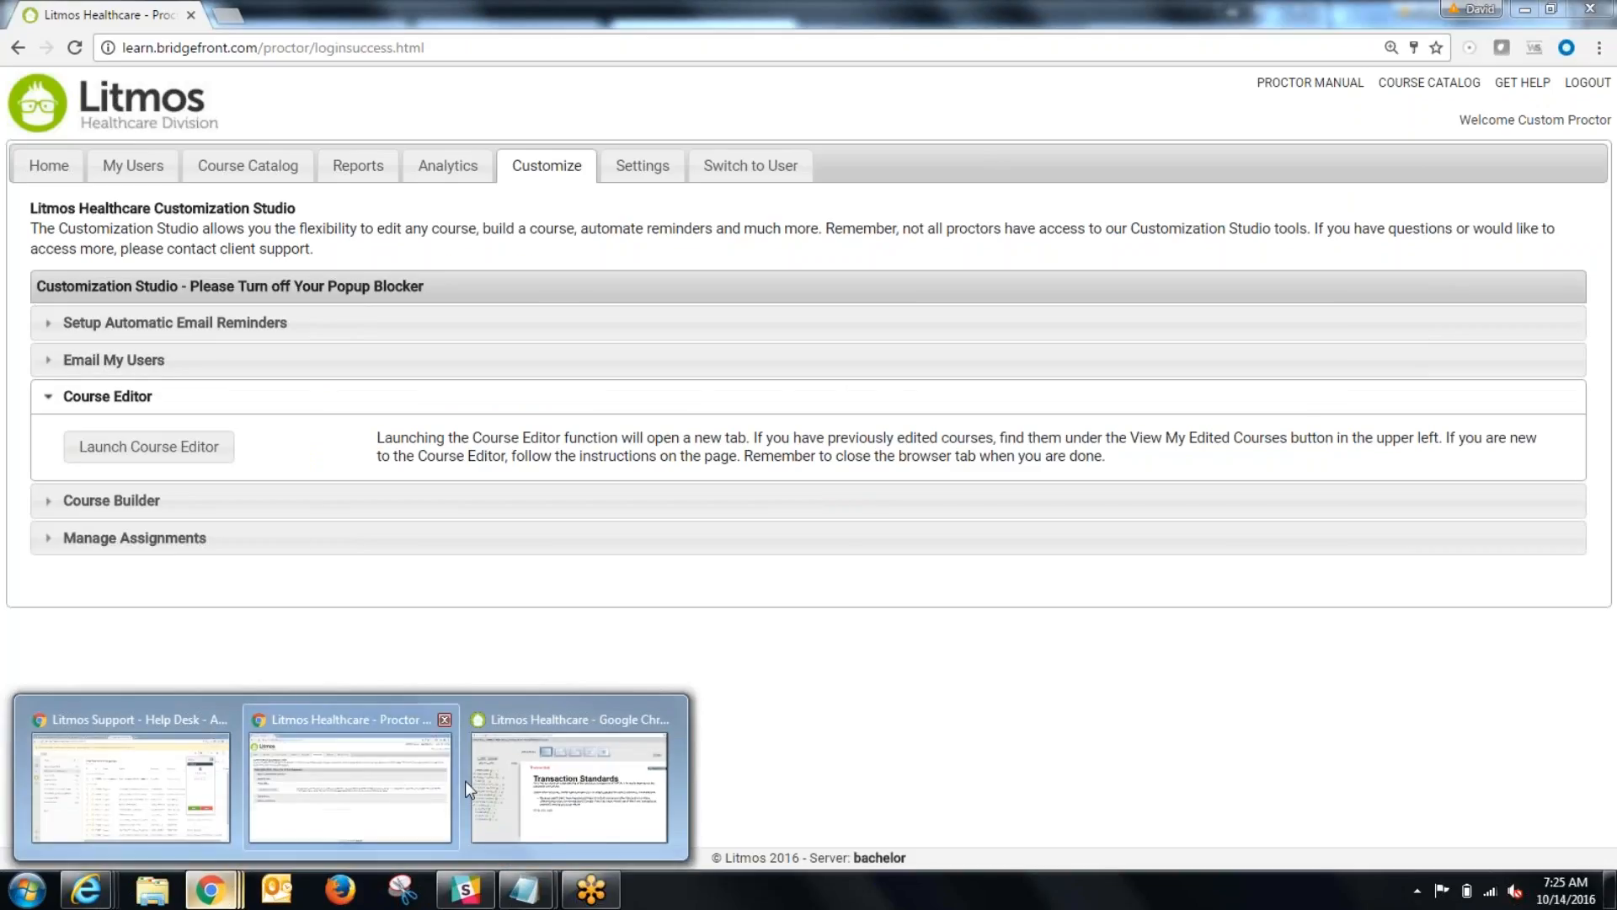
click(488, 783)
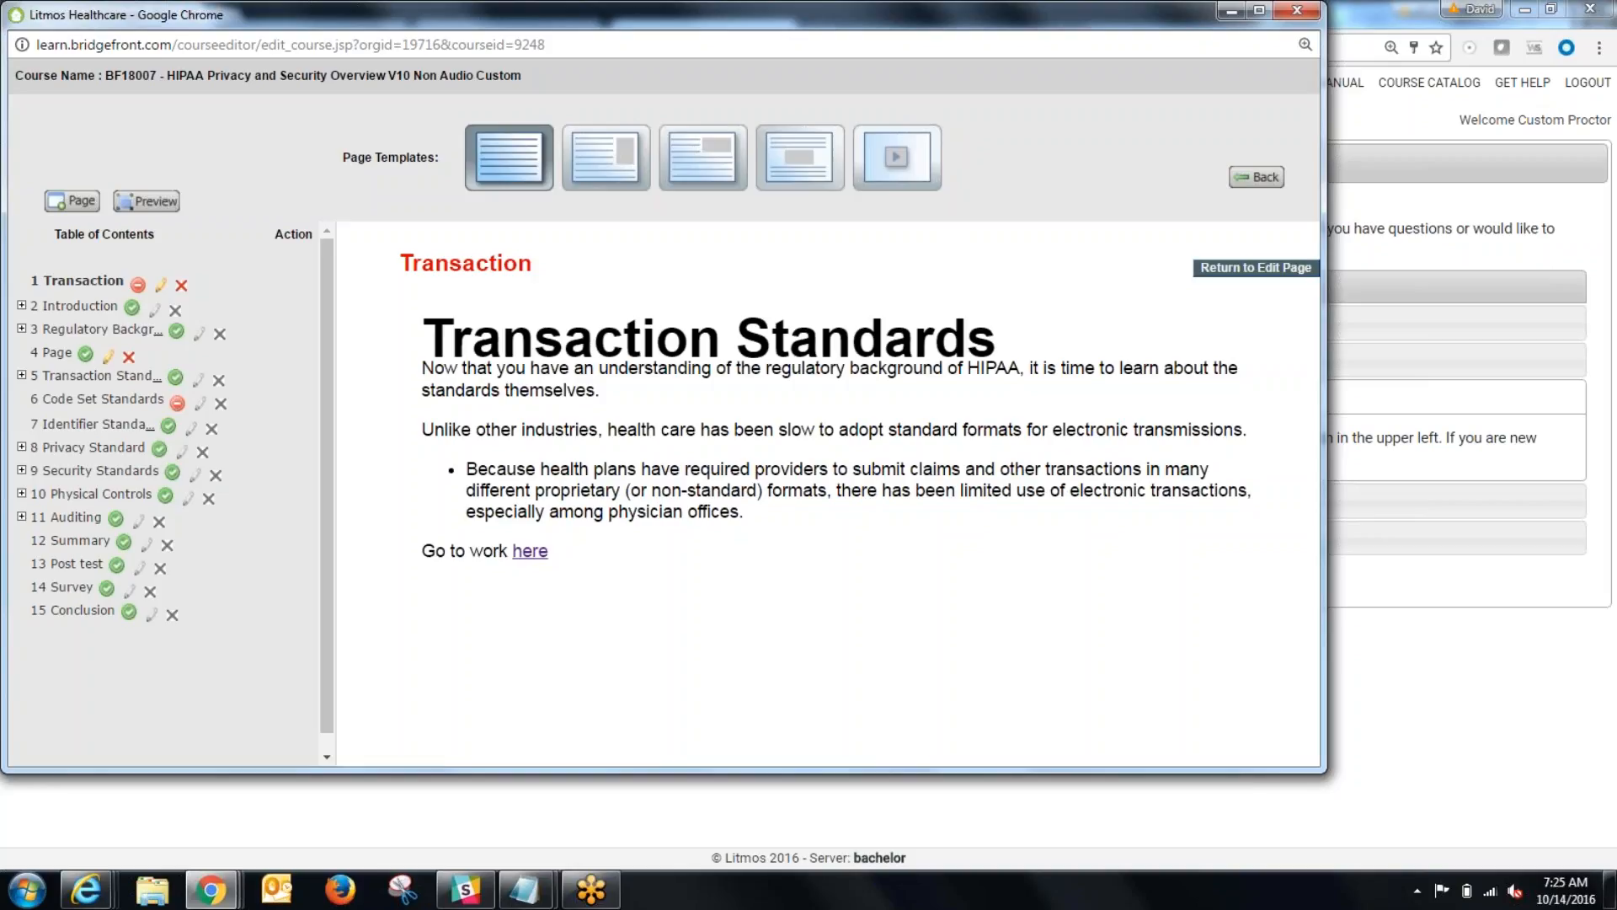
Step: Activate the Transaction page in the table of contents and close the course editor window
click(138, 286)
click(746, 155)
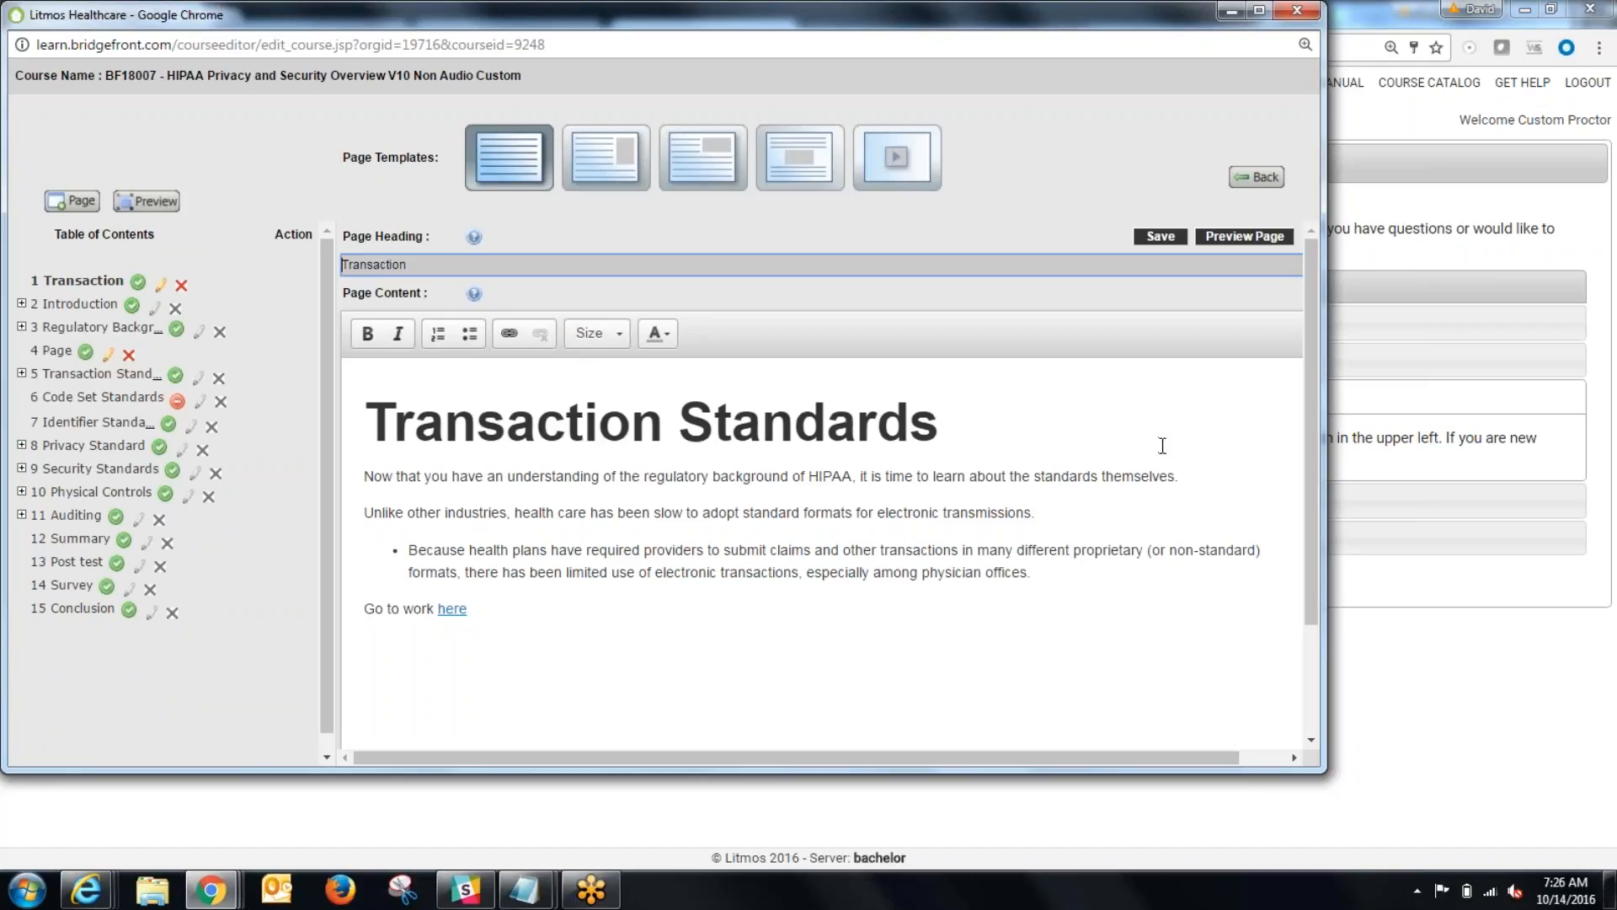
click(1295, 12)
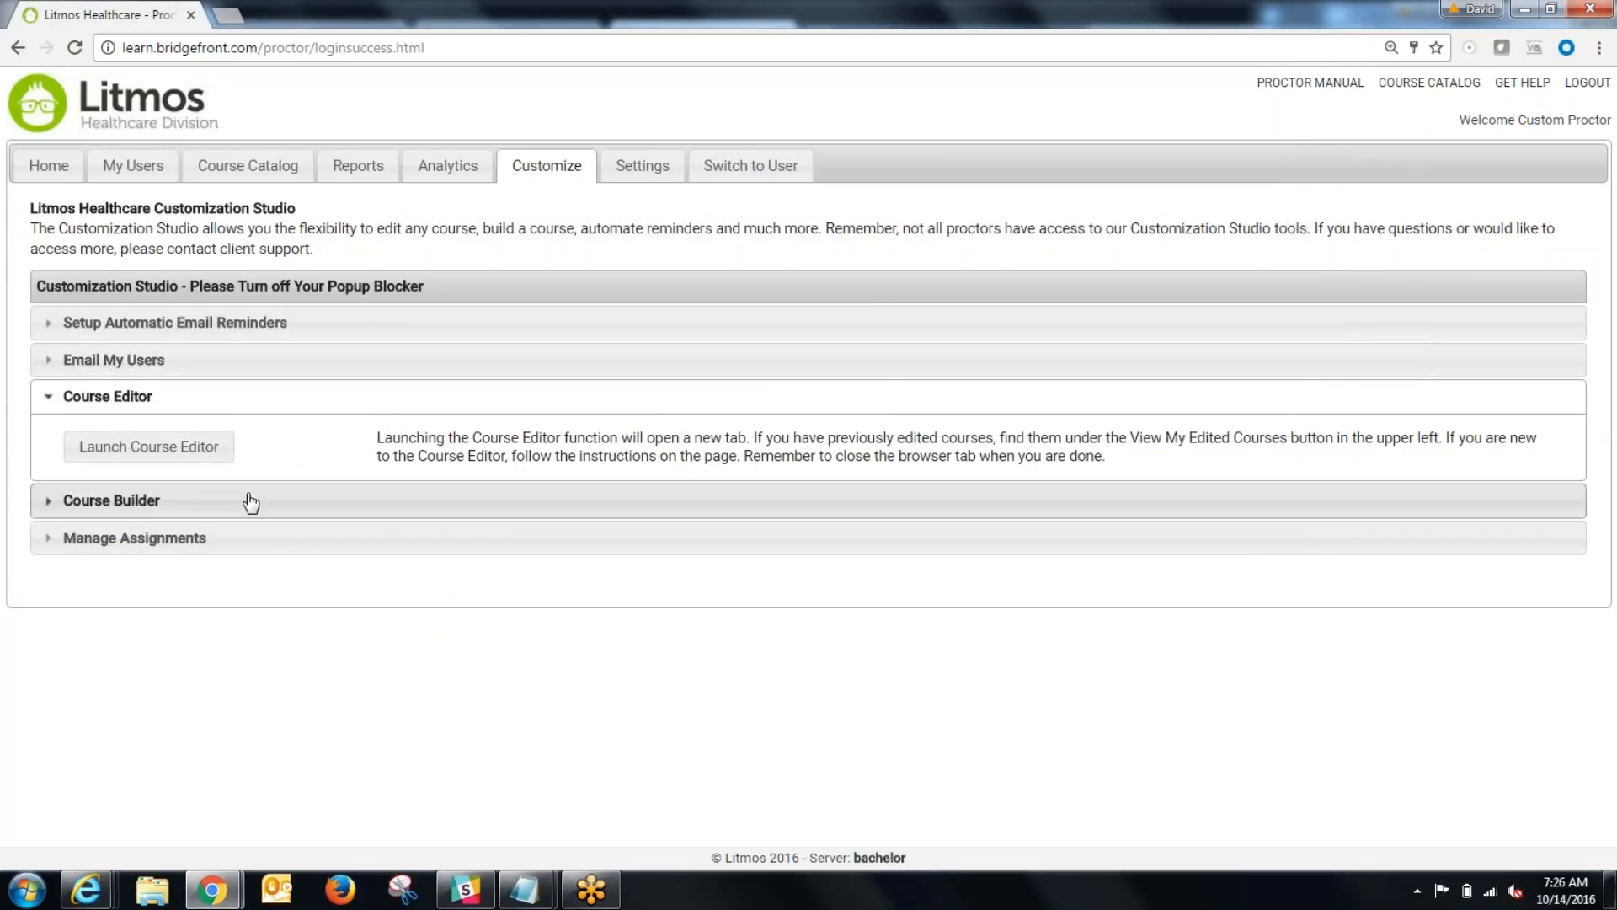
Step: Reopen the edited course BF18007 - HIPAA Privacy and Security Overview V10 Non Audio Custom for building and display its Post test questions
click(159, 453)
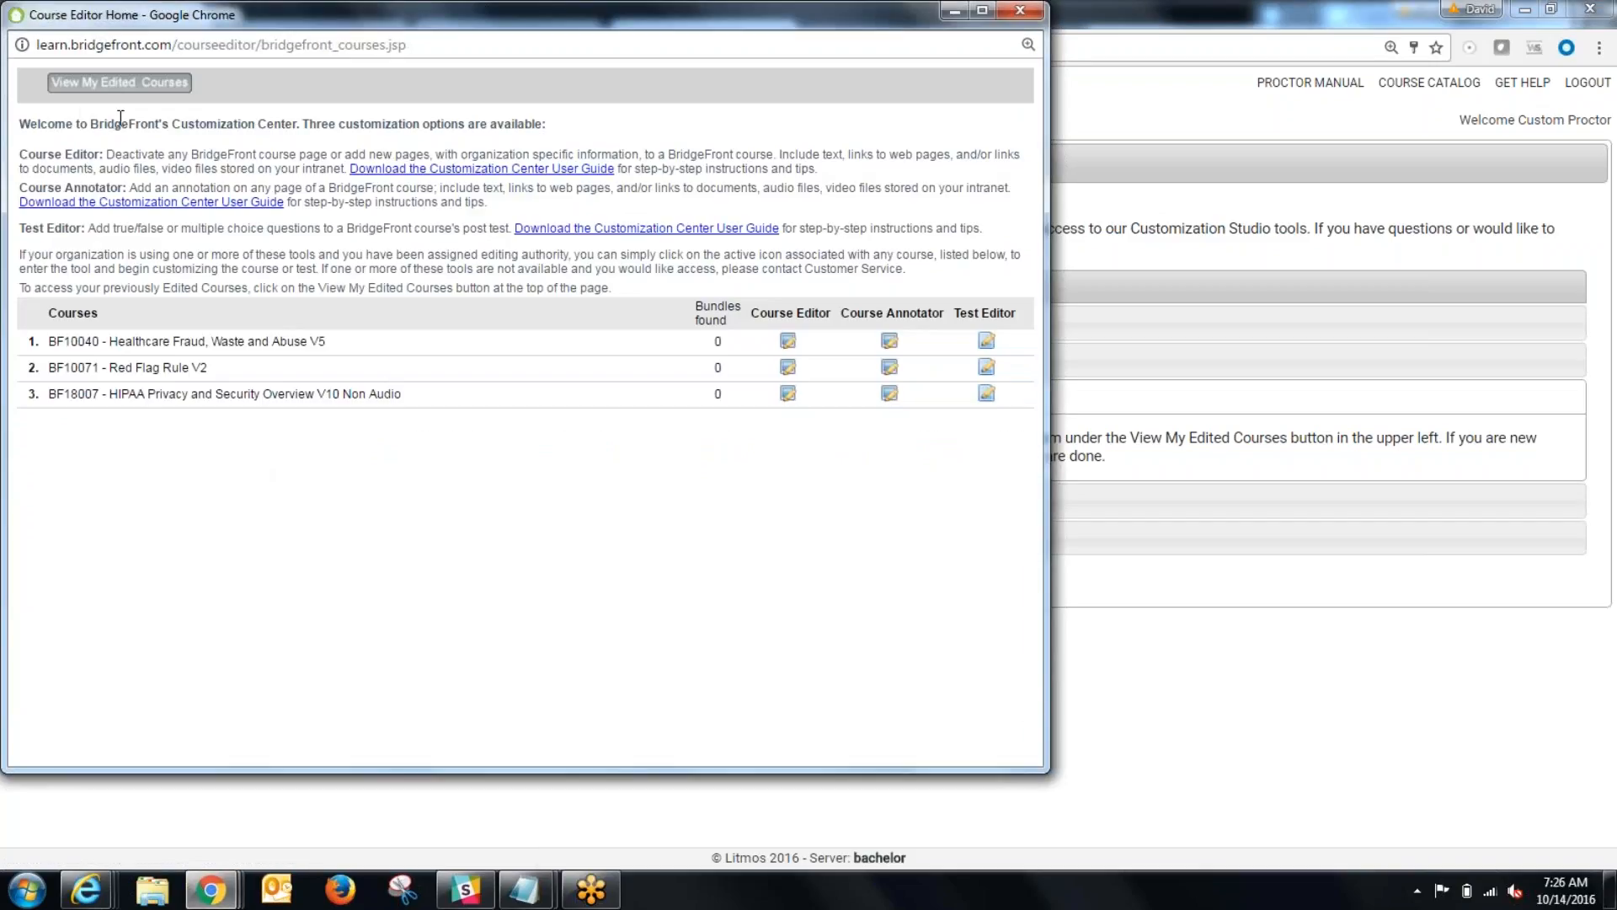
click(120, 82)
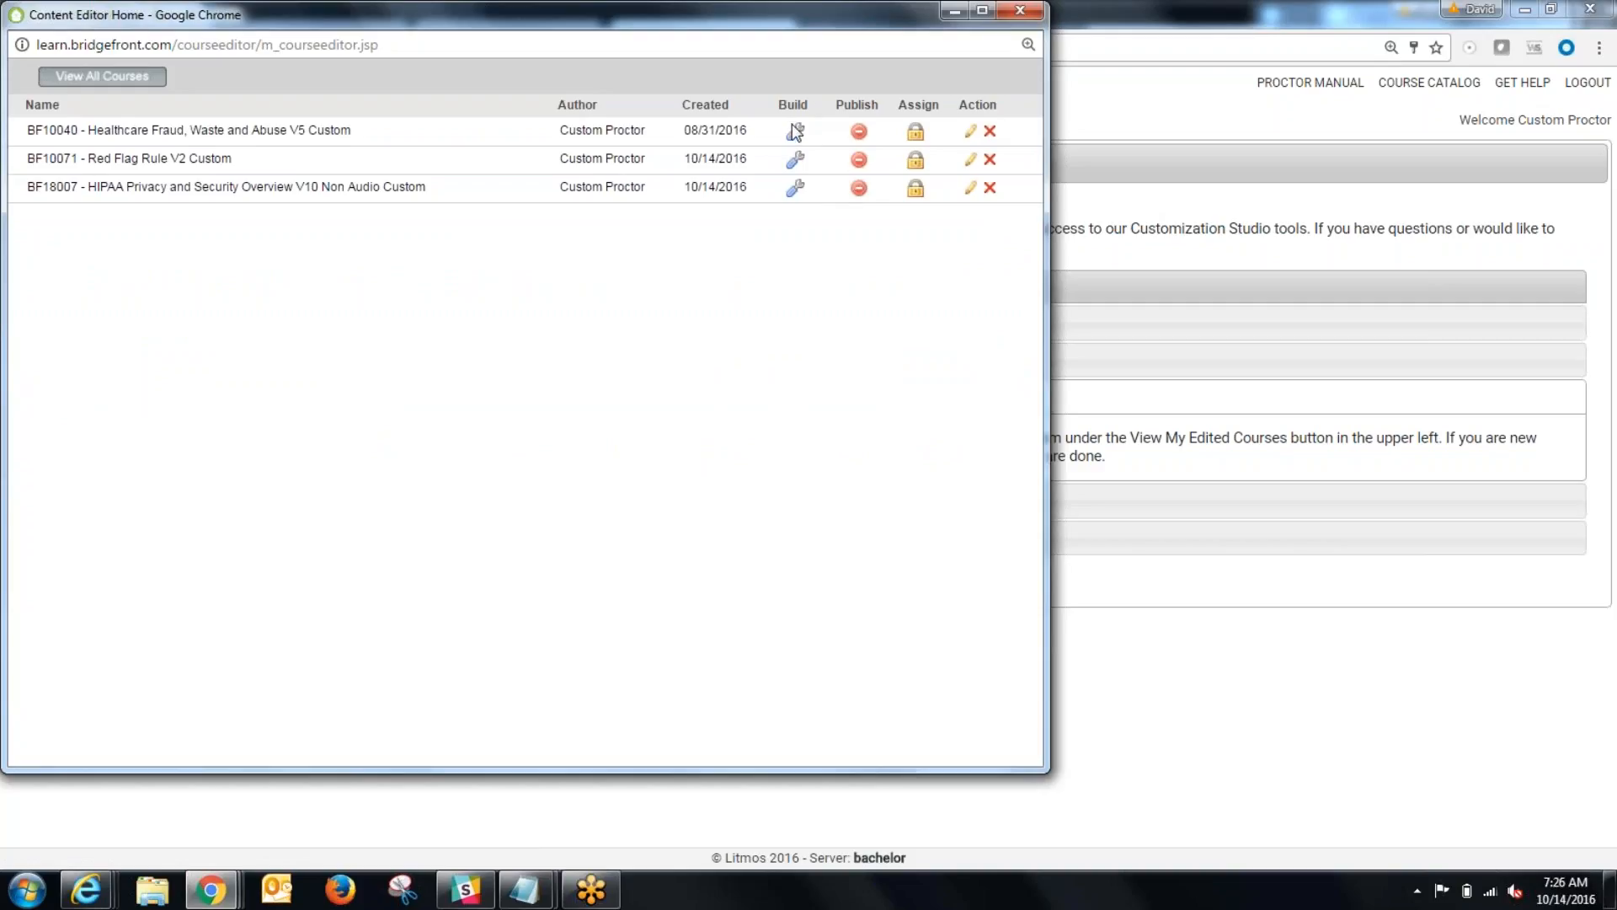
click(795, 187)
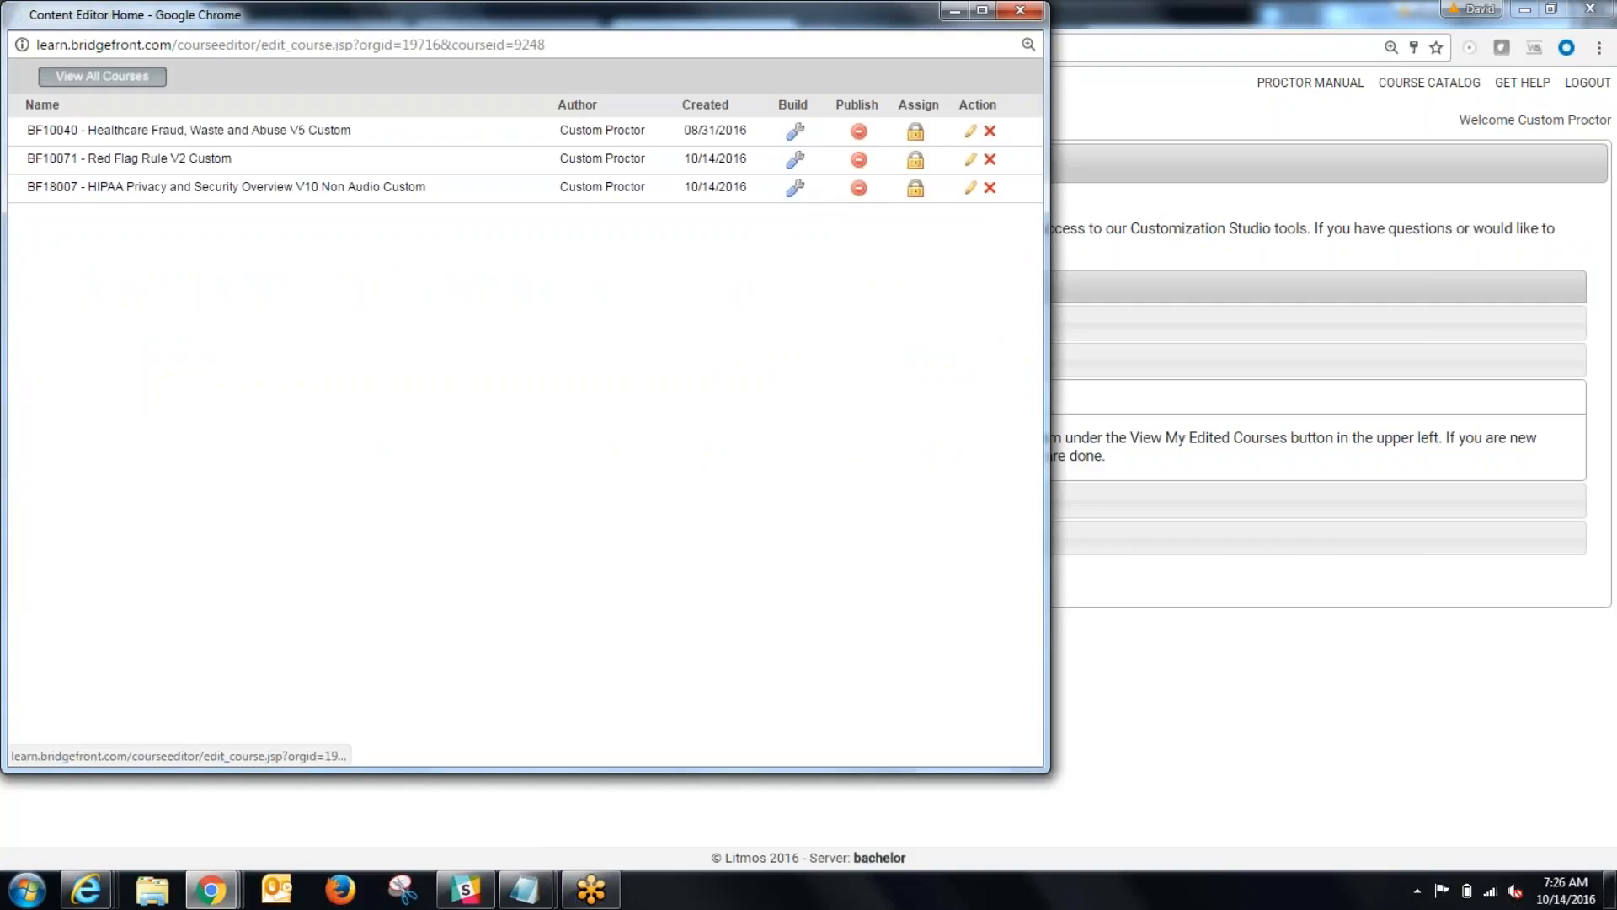
drag(255, 346, 256, 460)
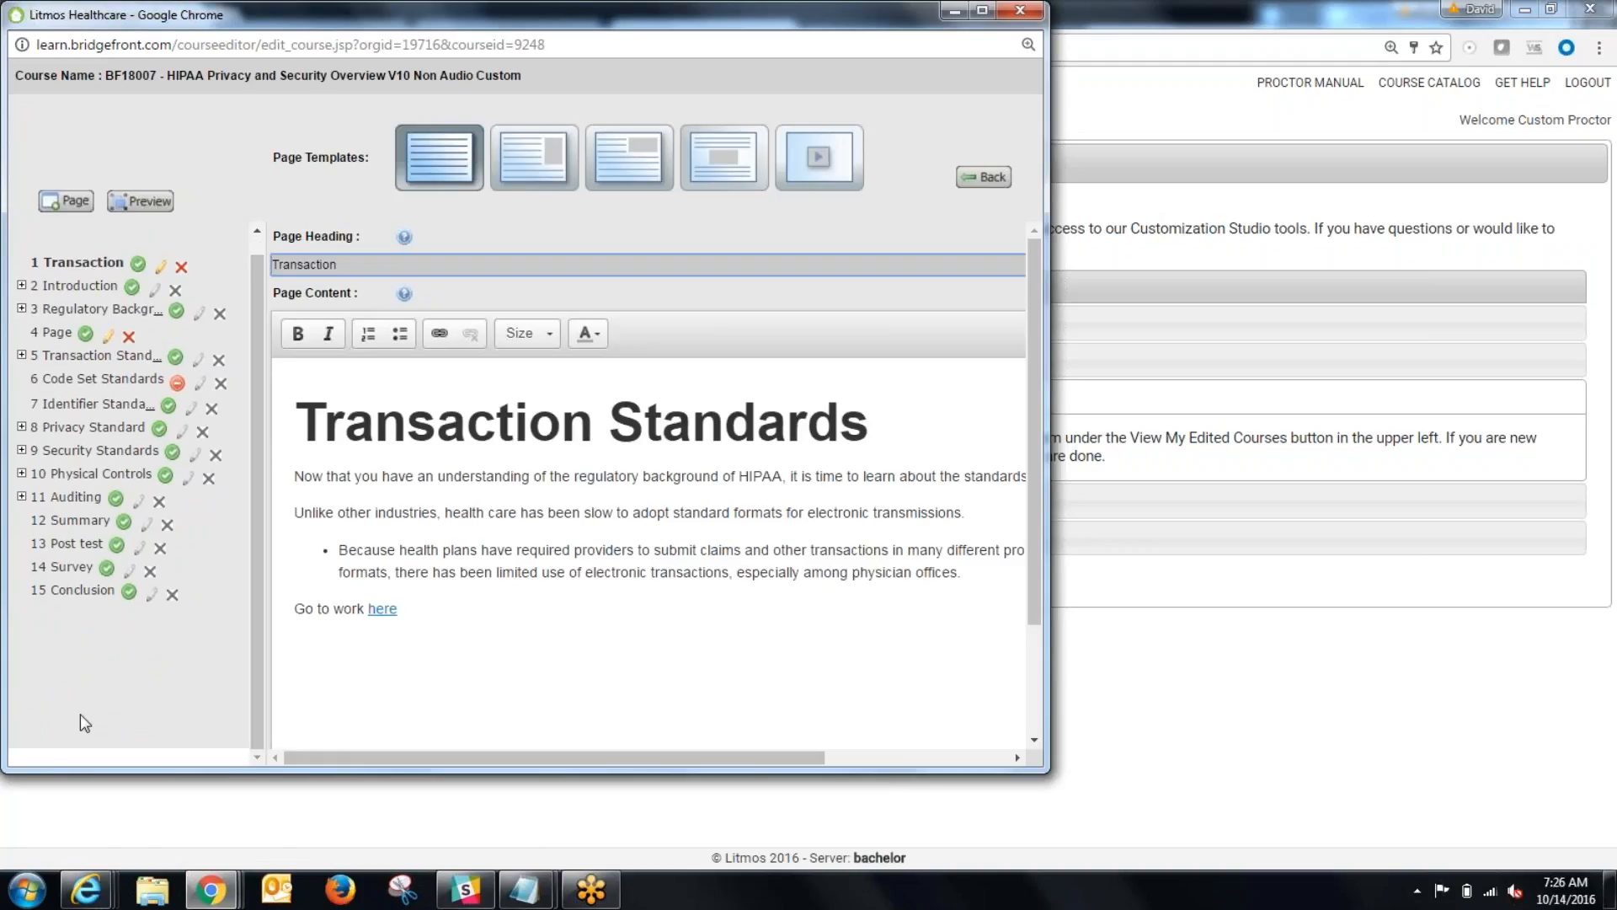
click(67, 545)
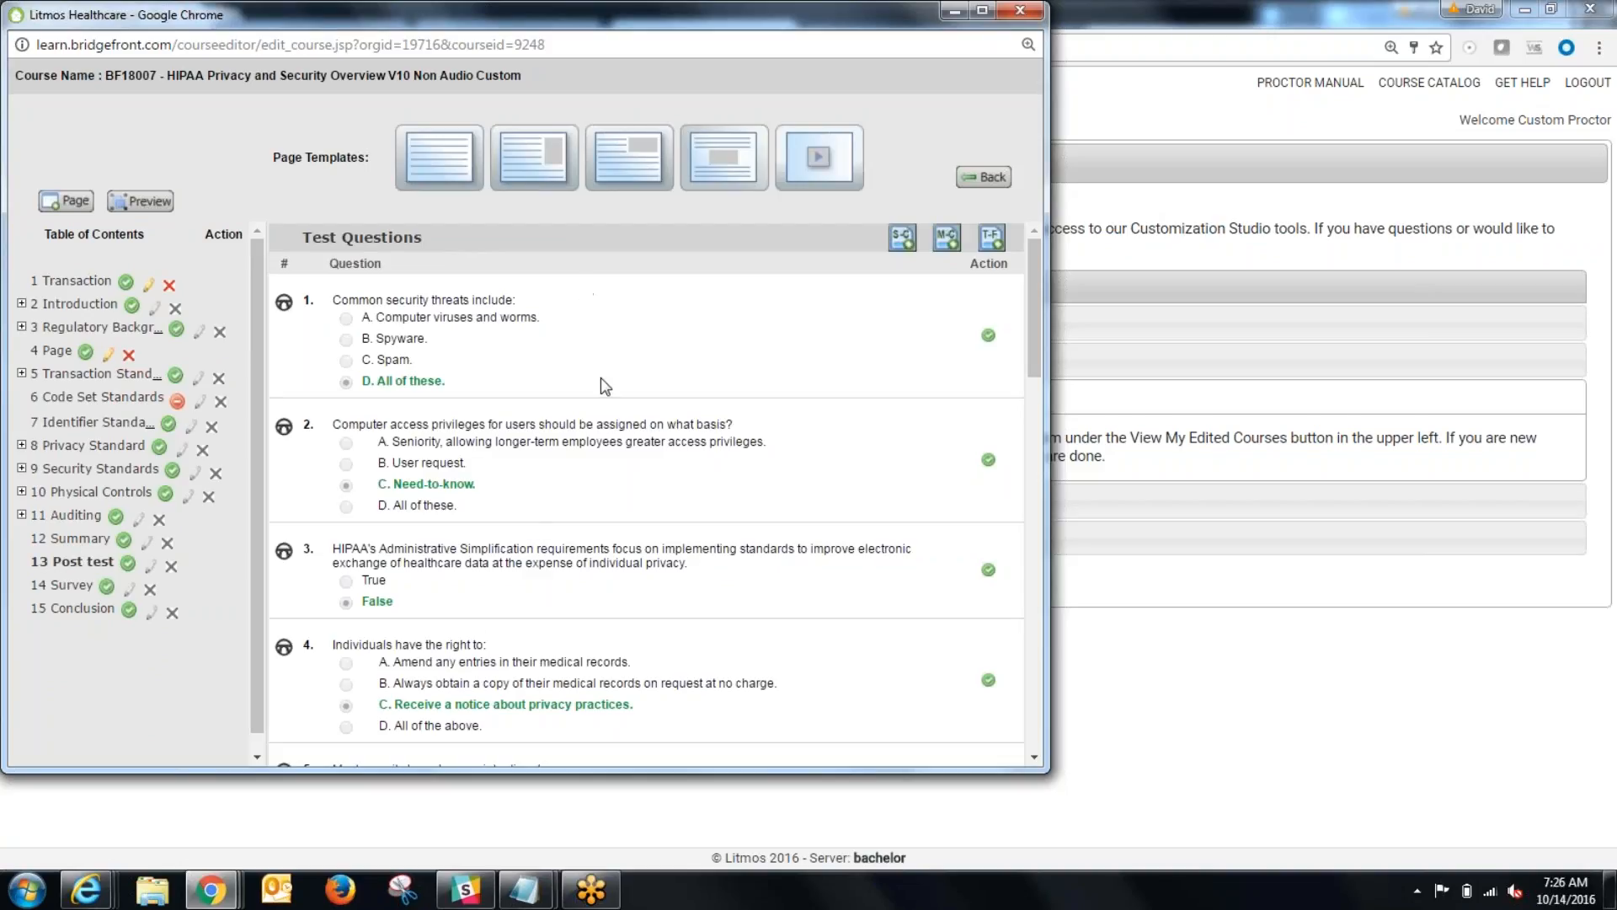
Step: Deactivate the post test's first question, "Common security threats include:", and confirm the change
scroll(621, 629, down, 5)
scroll(620, 632, down, 10)
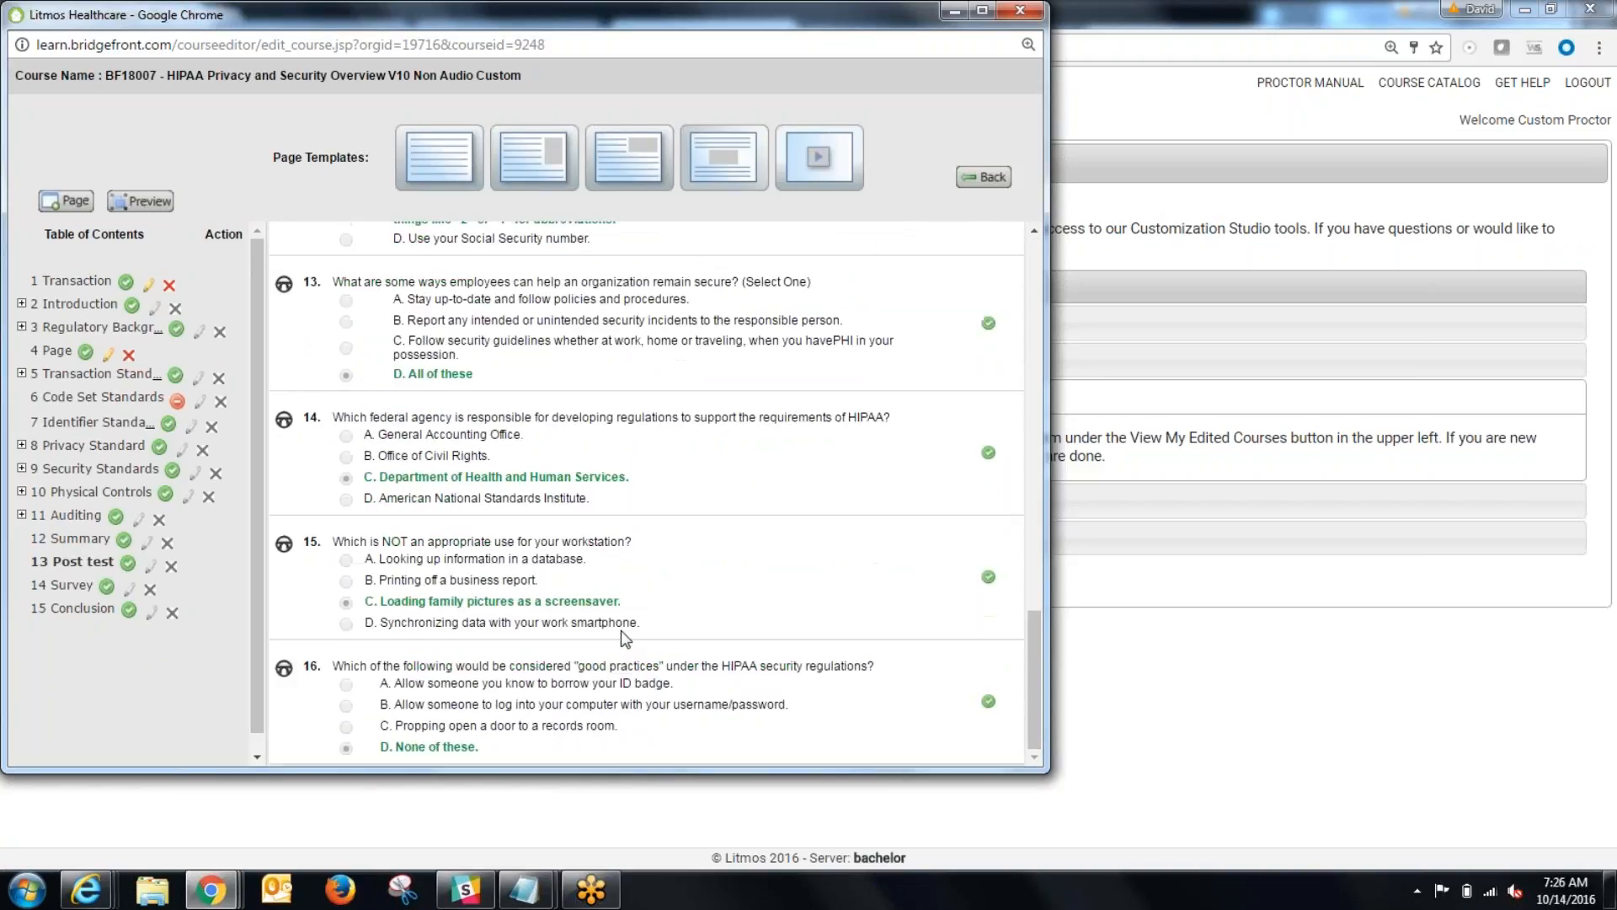
scroll(620, 631, up, 15)
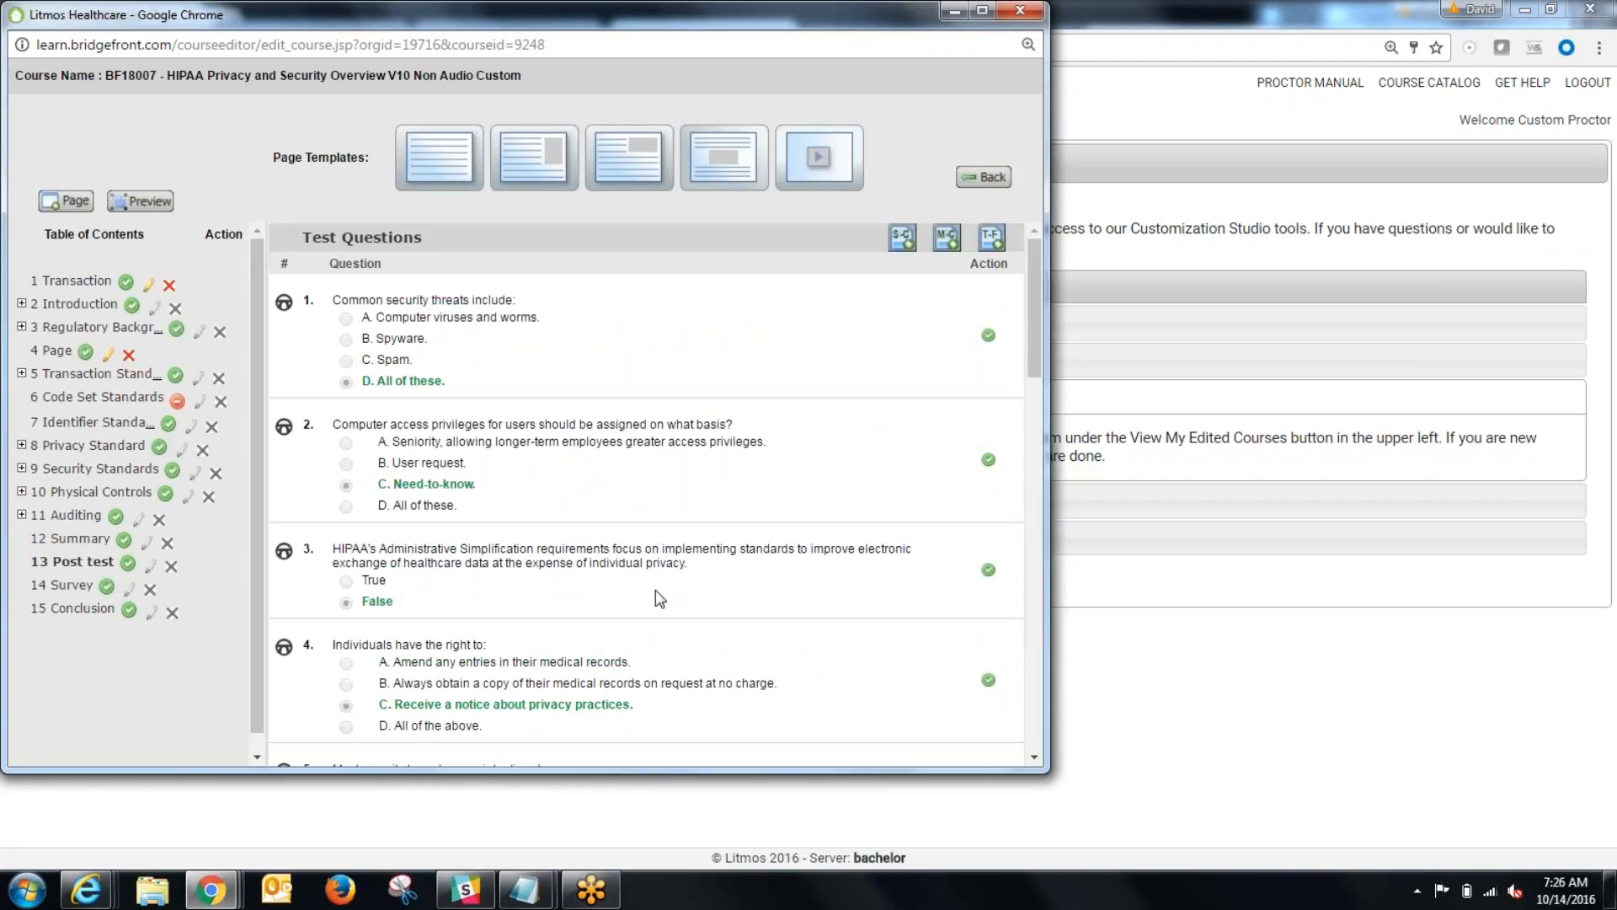
drag(169, 75, 245, 76)
scroll(785, 545, down, 12)
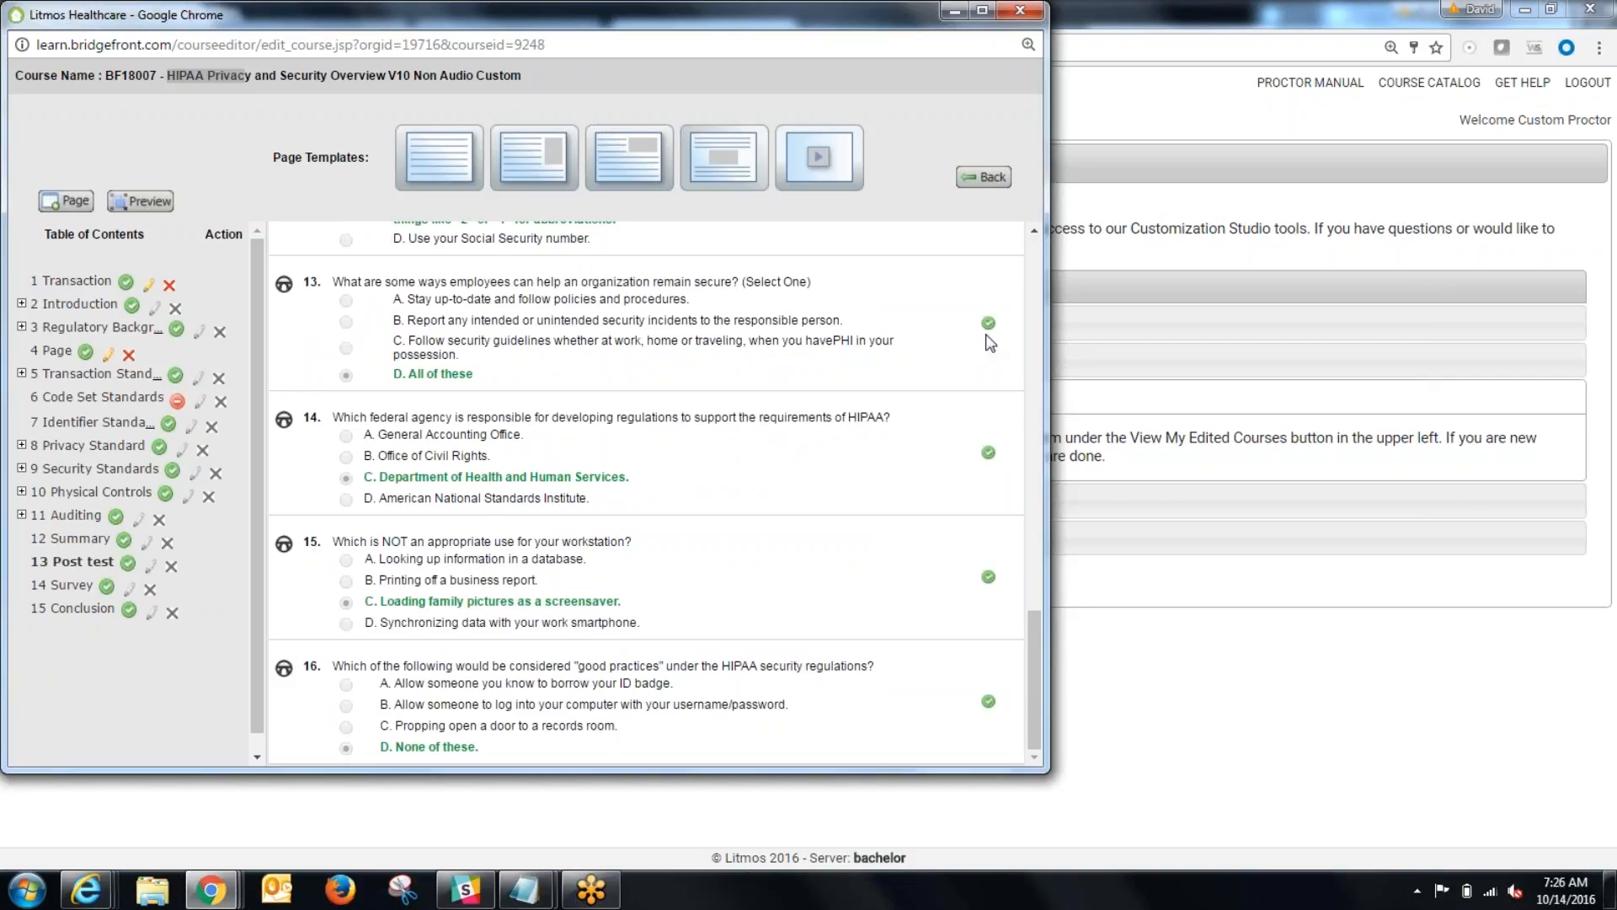
scroll(988, 358, up, 10)
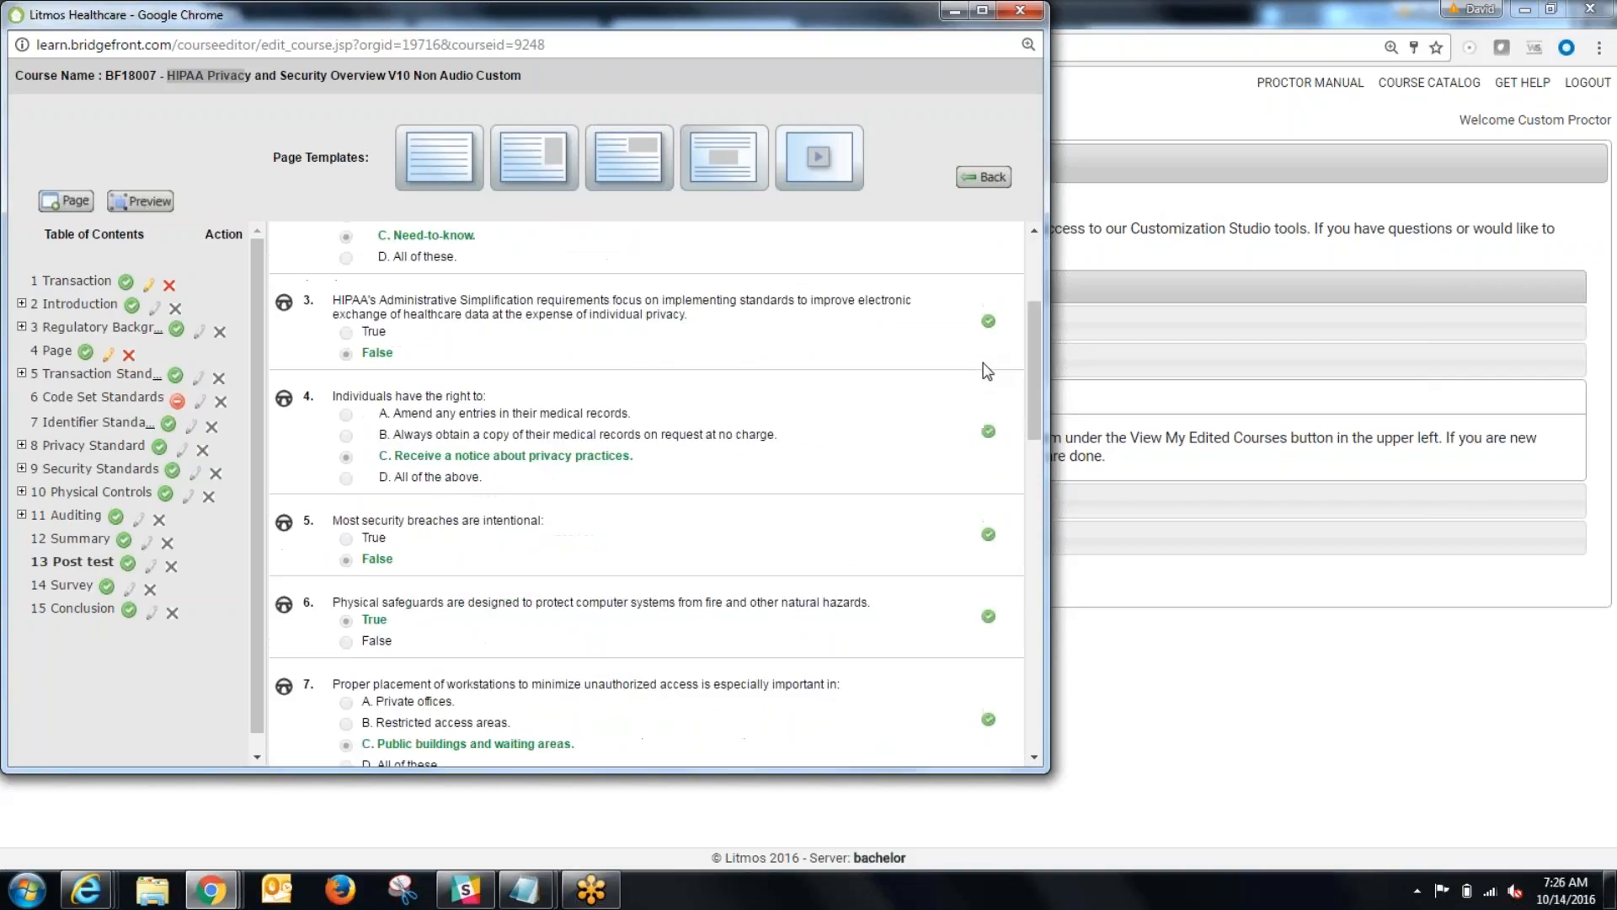
scroll(987, 370, up, 3)
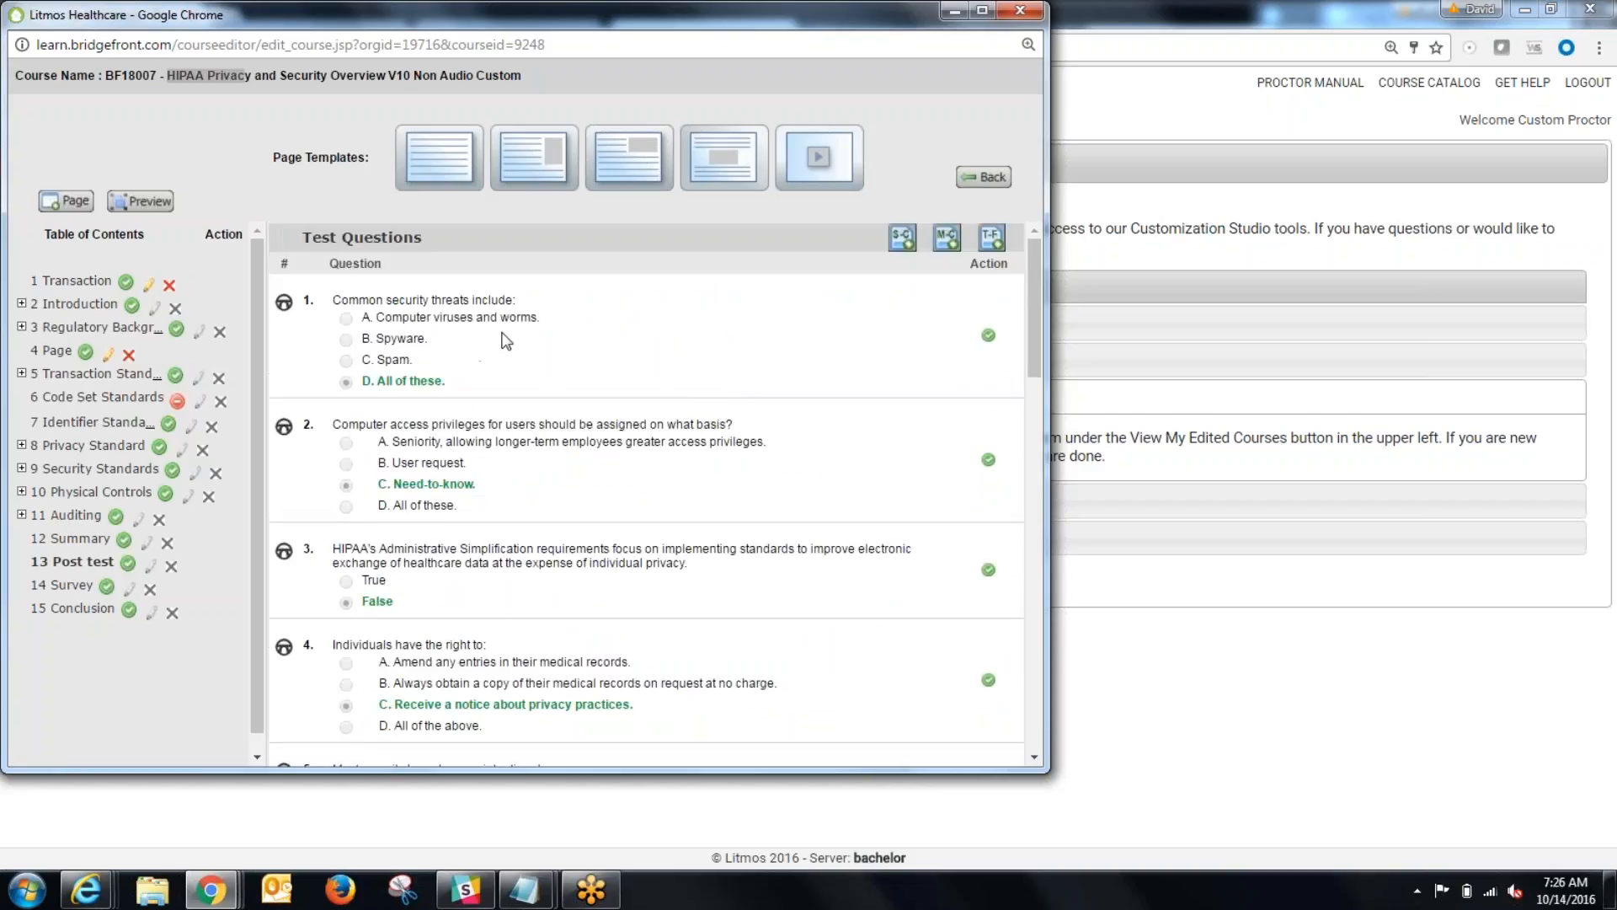
click(989, 333)
click(613, 152)
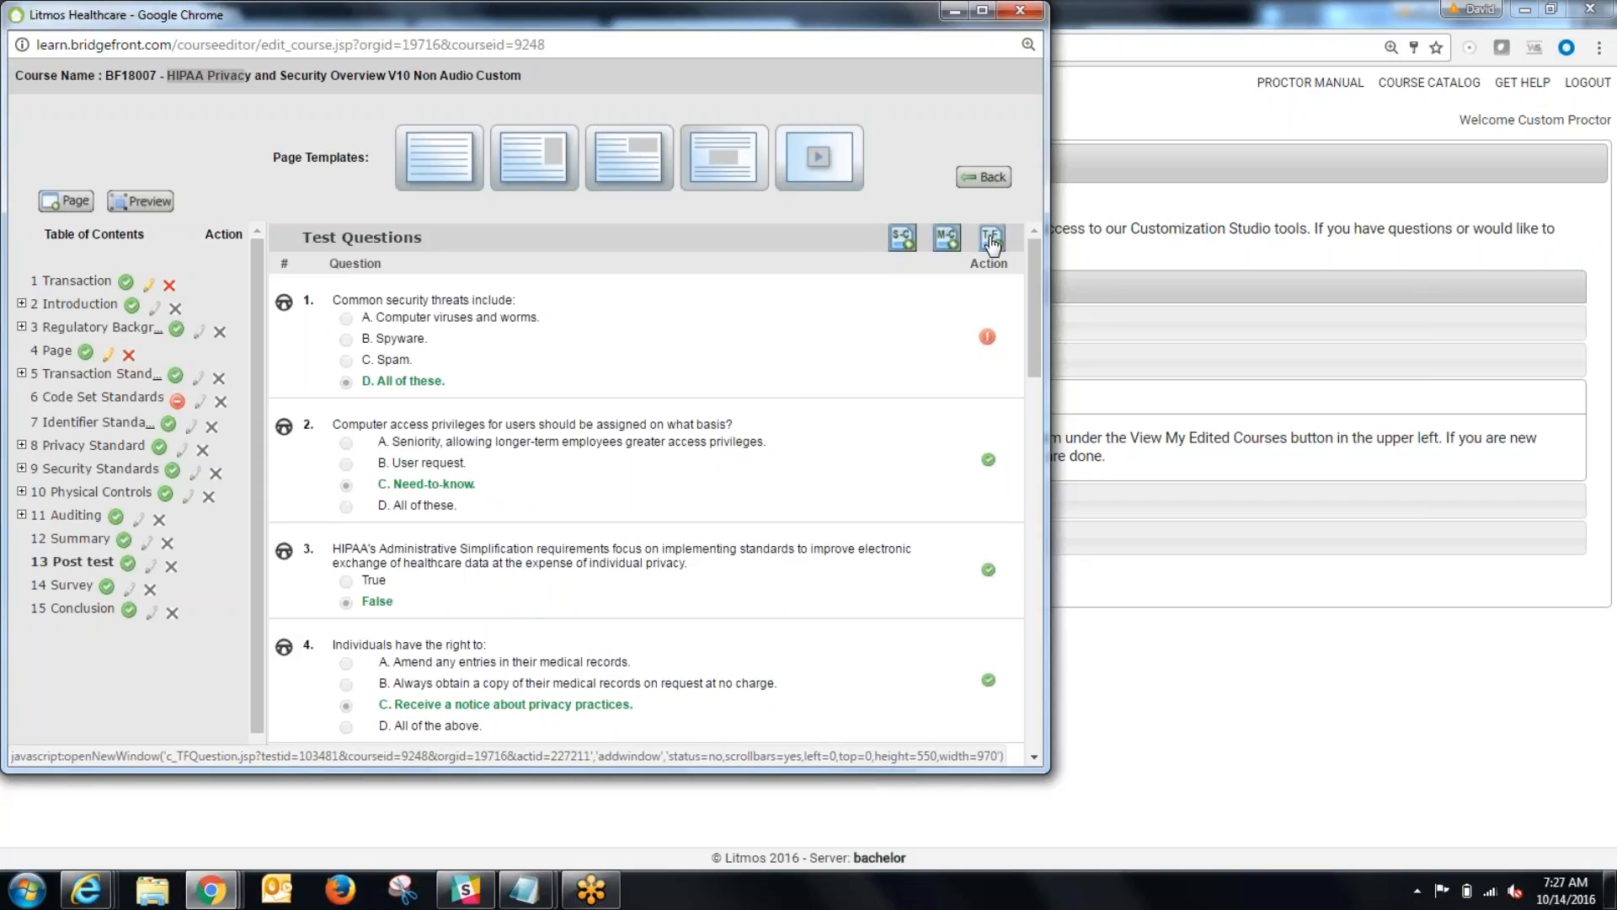
Step: Start a new single choice question for the post test with the question text "what color is sky"
click(903, 240)
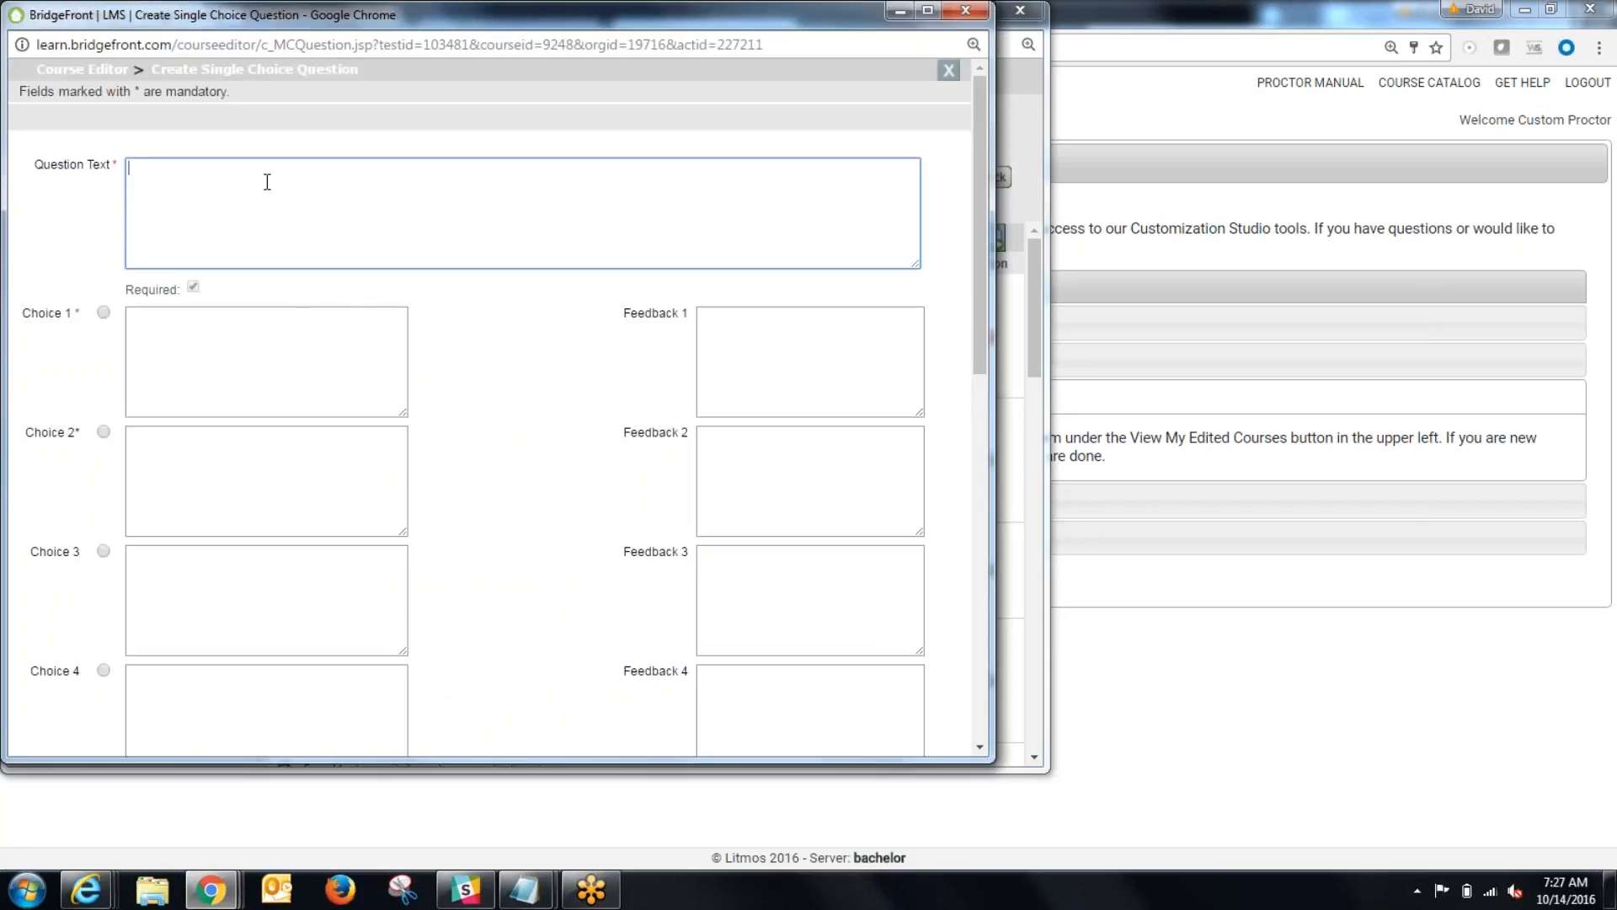
text(what color is sky)
Step: Fill in the sky question's first three answer choices as red, blue and green
click(142, 347)
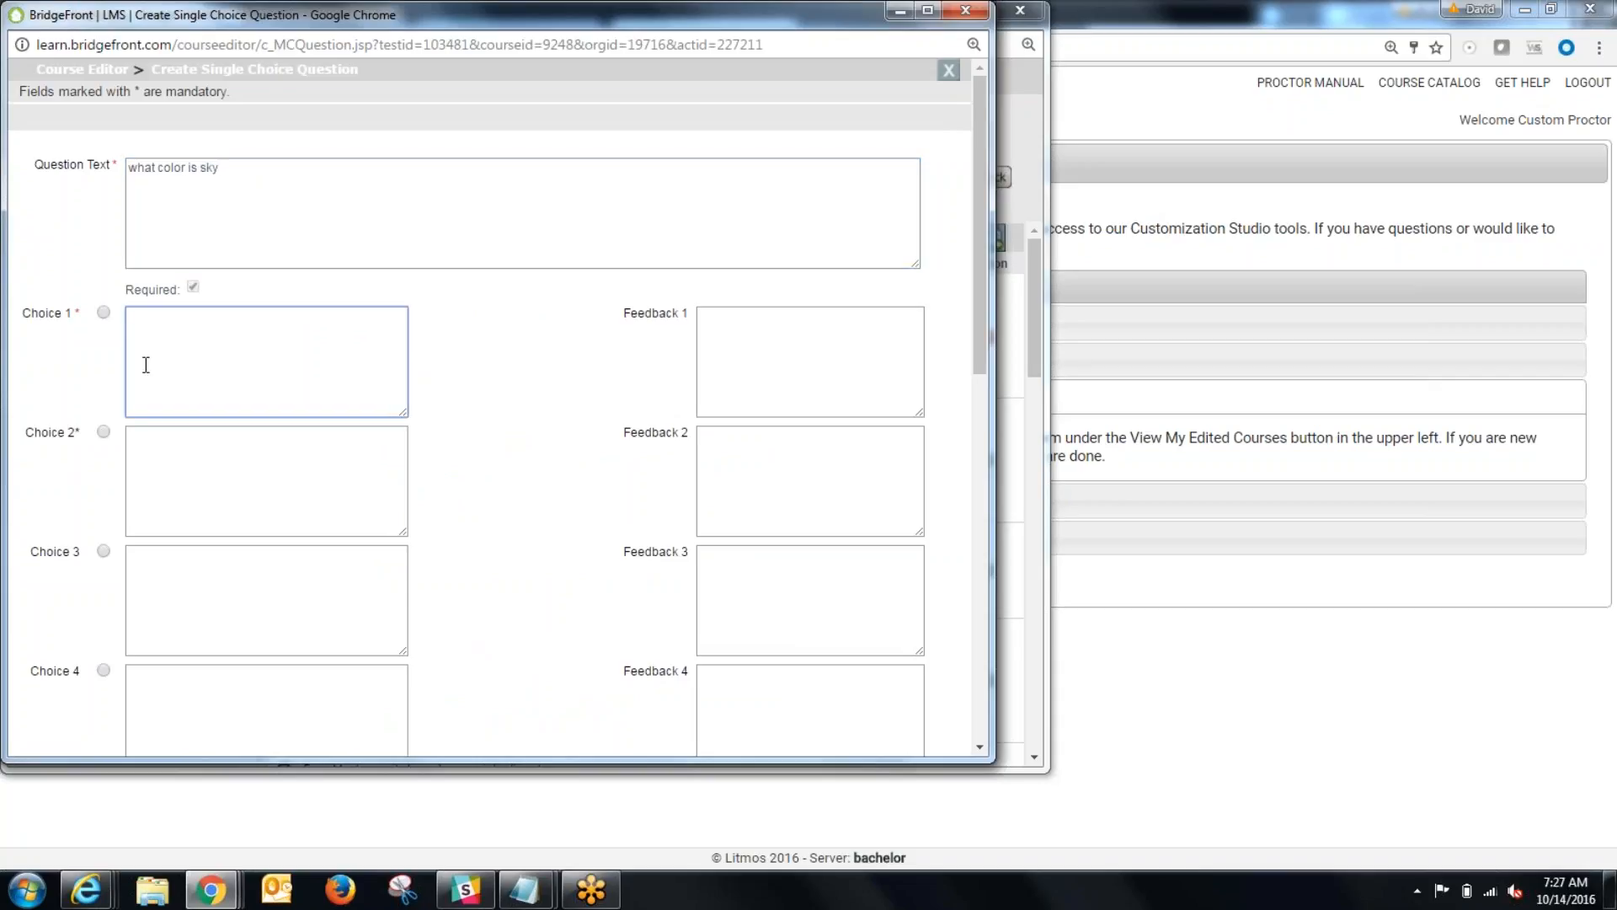
text(red)
click(262, 477)
text(blue)
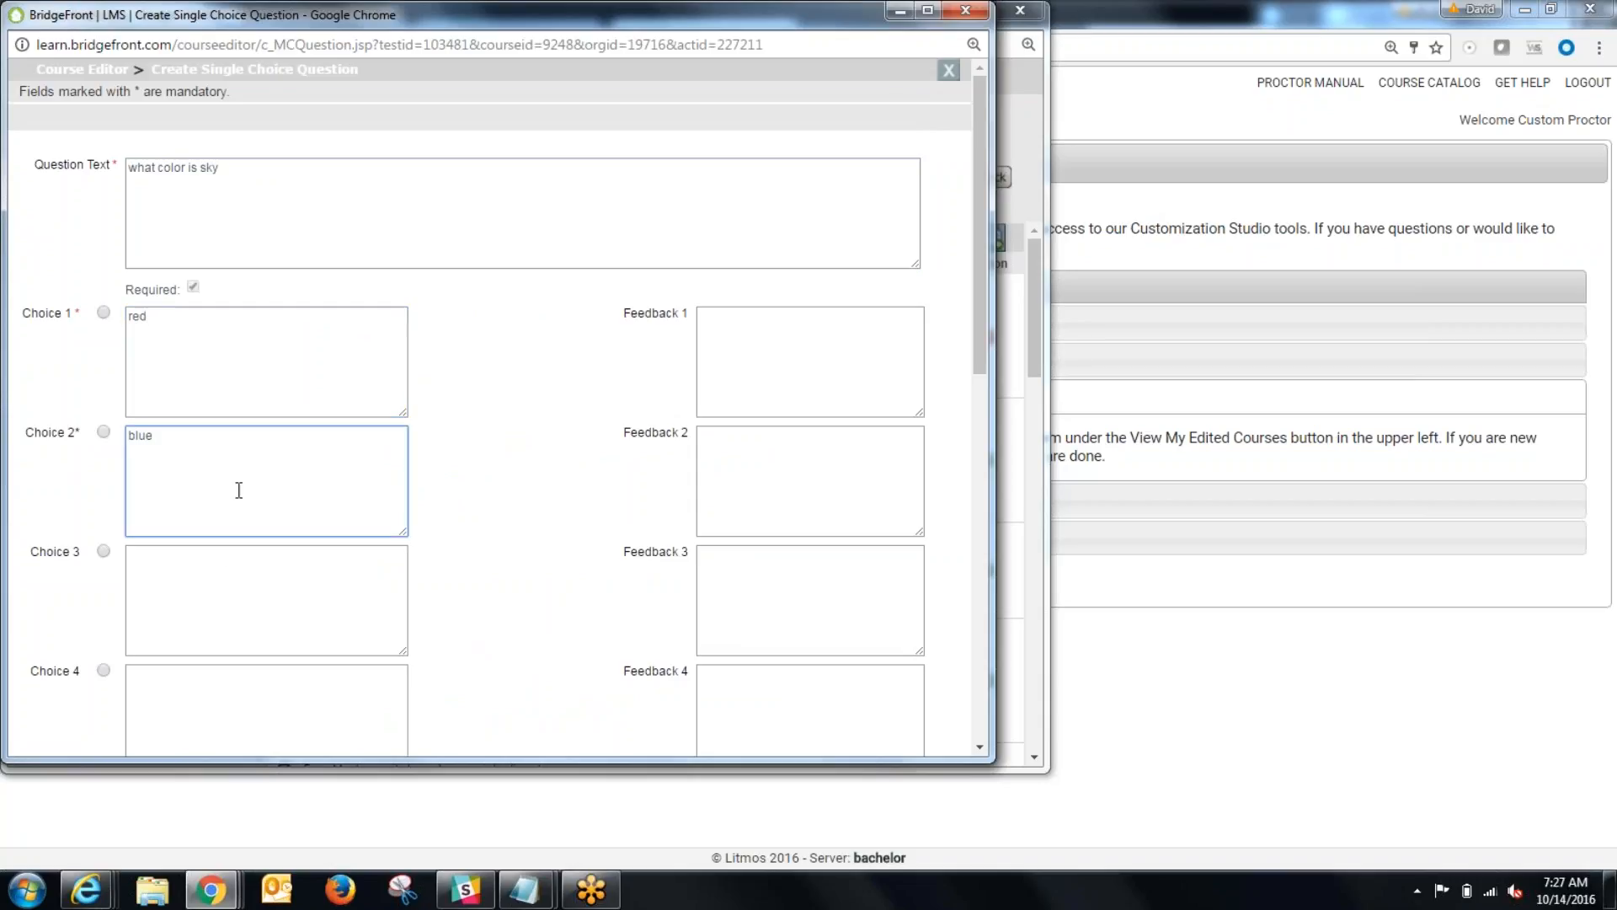
click(223, 577)
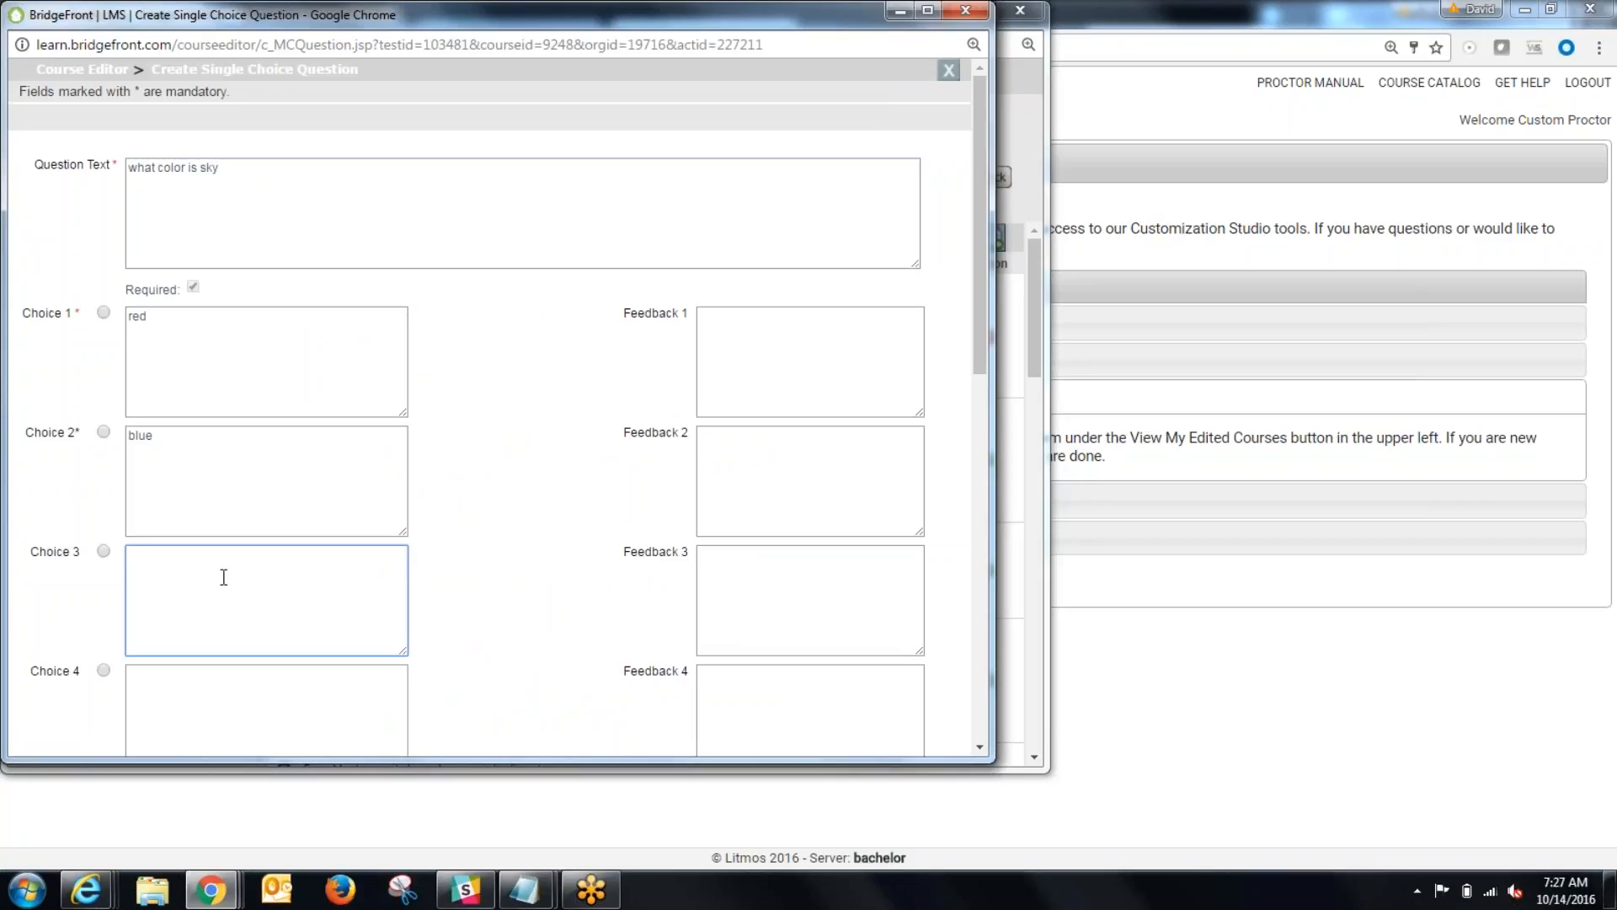
text(green)
Step: Mark blue as the correct answer and save the single choice question
click(103, 431)
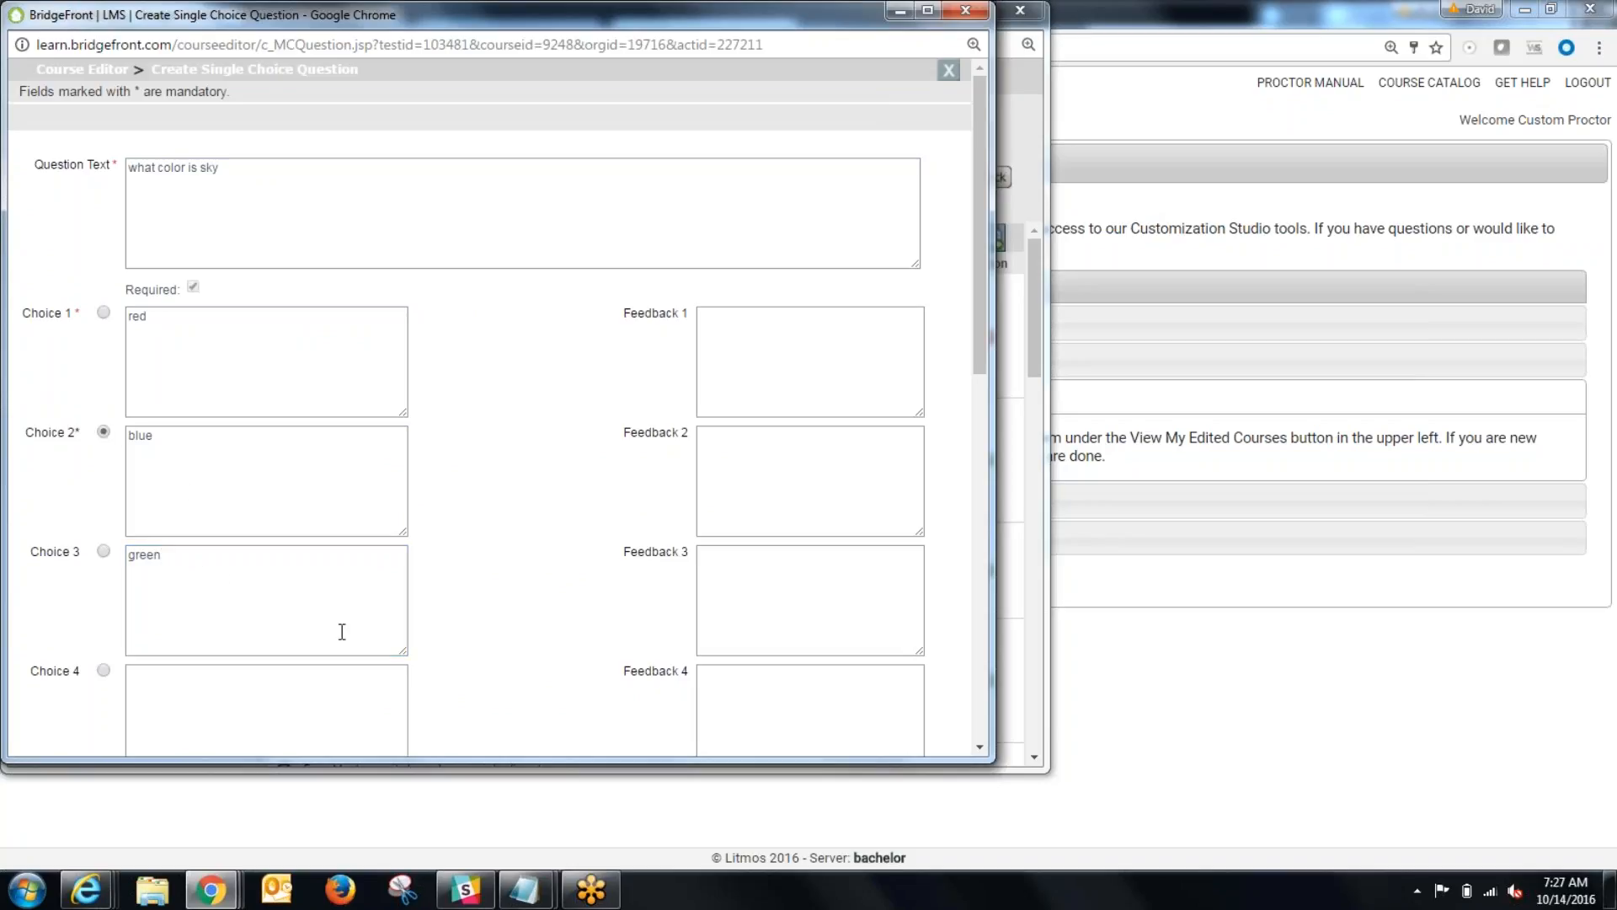
scroll(422, 637, down, 10)
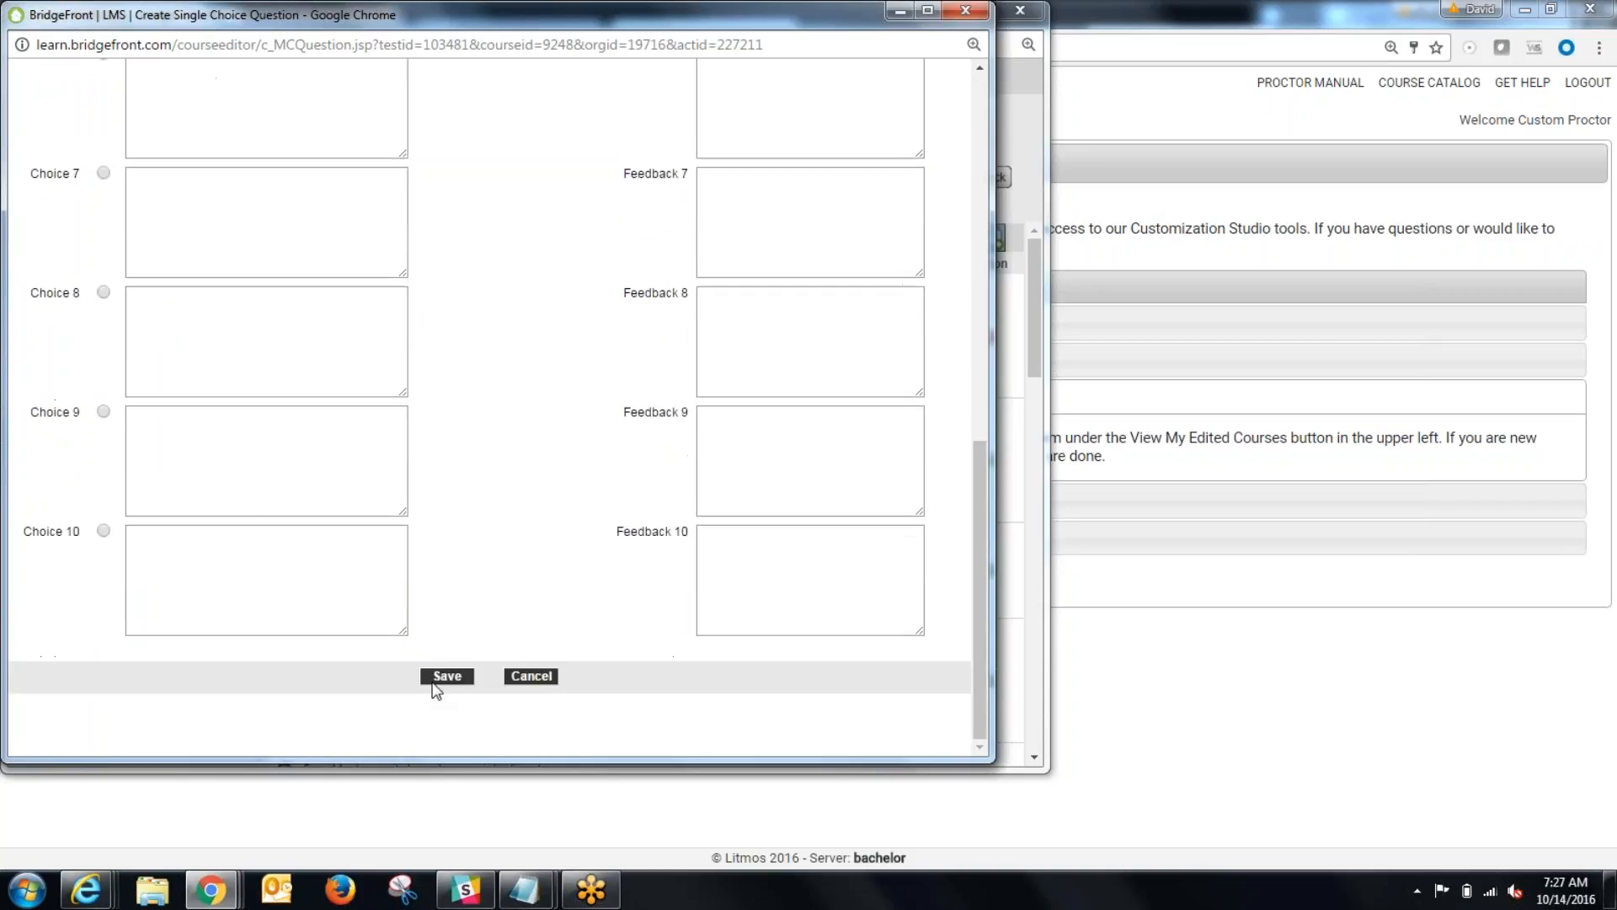
click(445, 676)
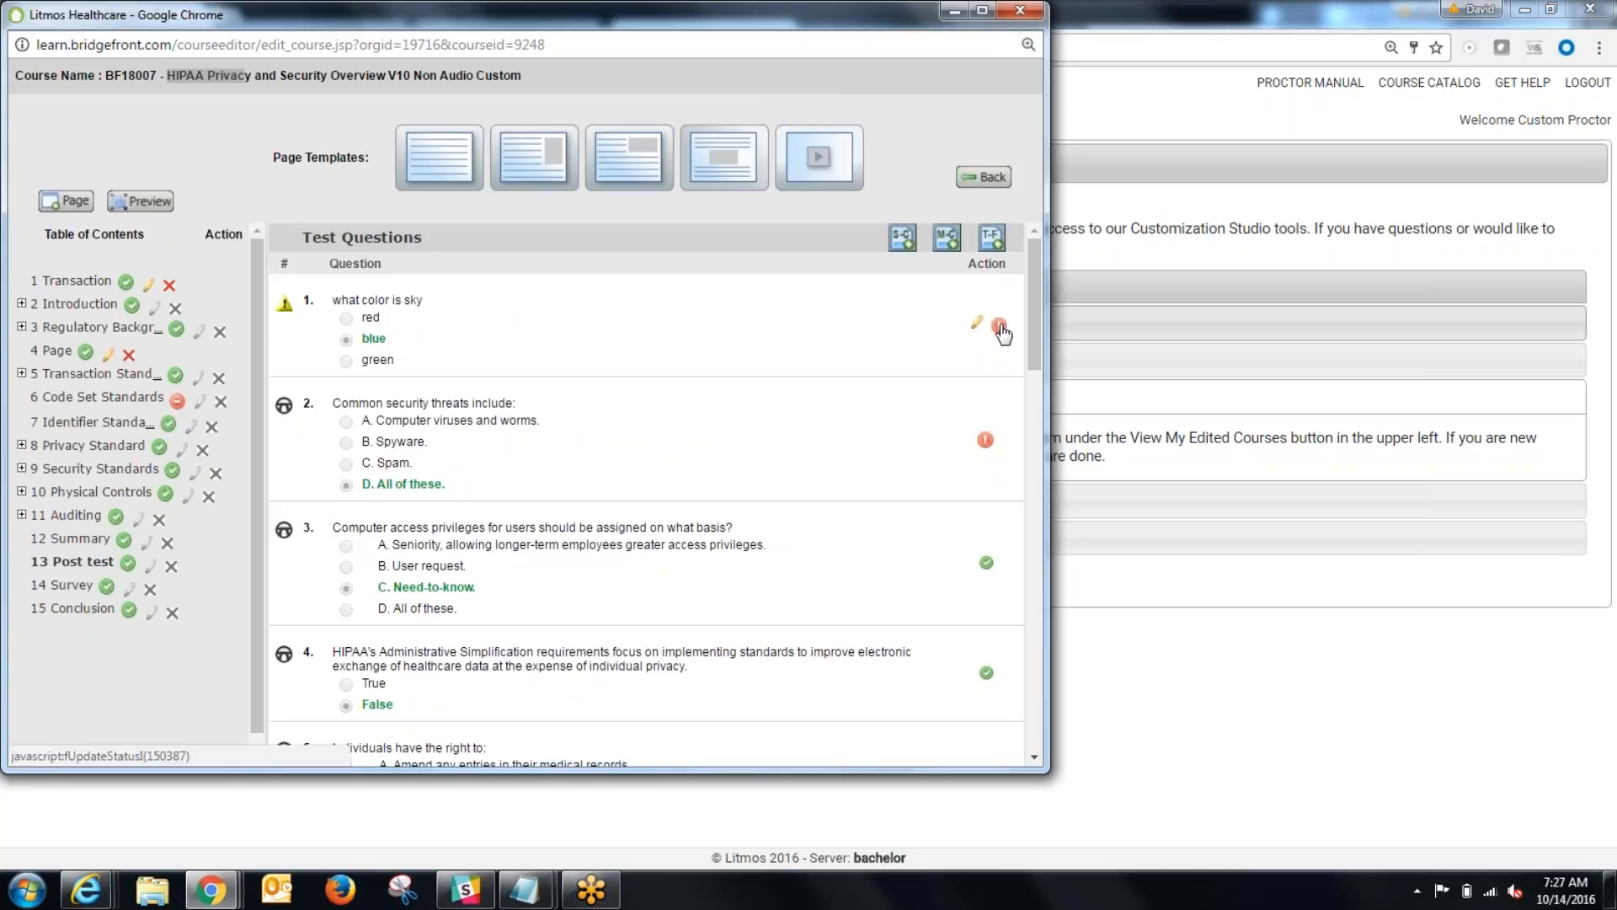
Step: Activate the "what color is sky" question in the post test
click(999, 329)
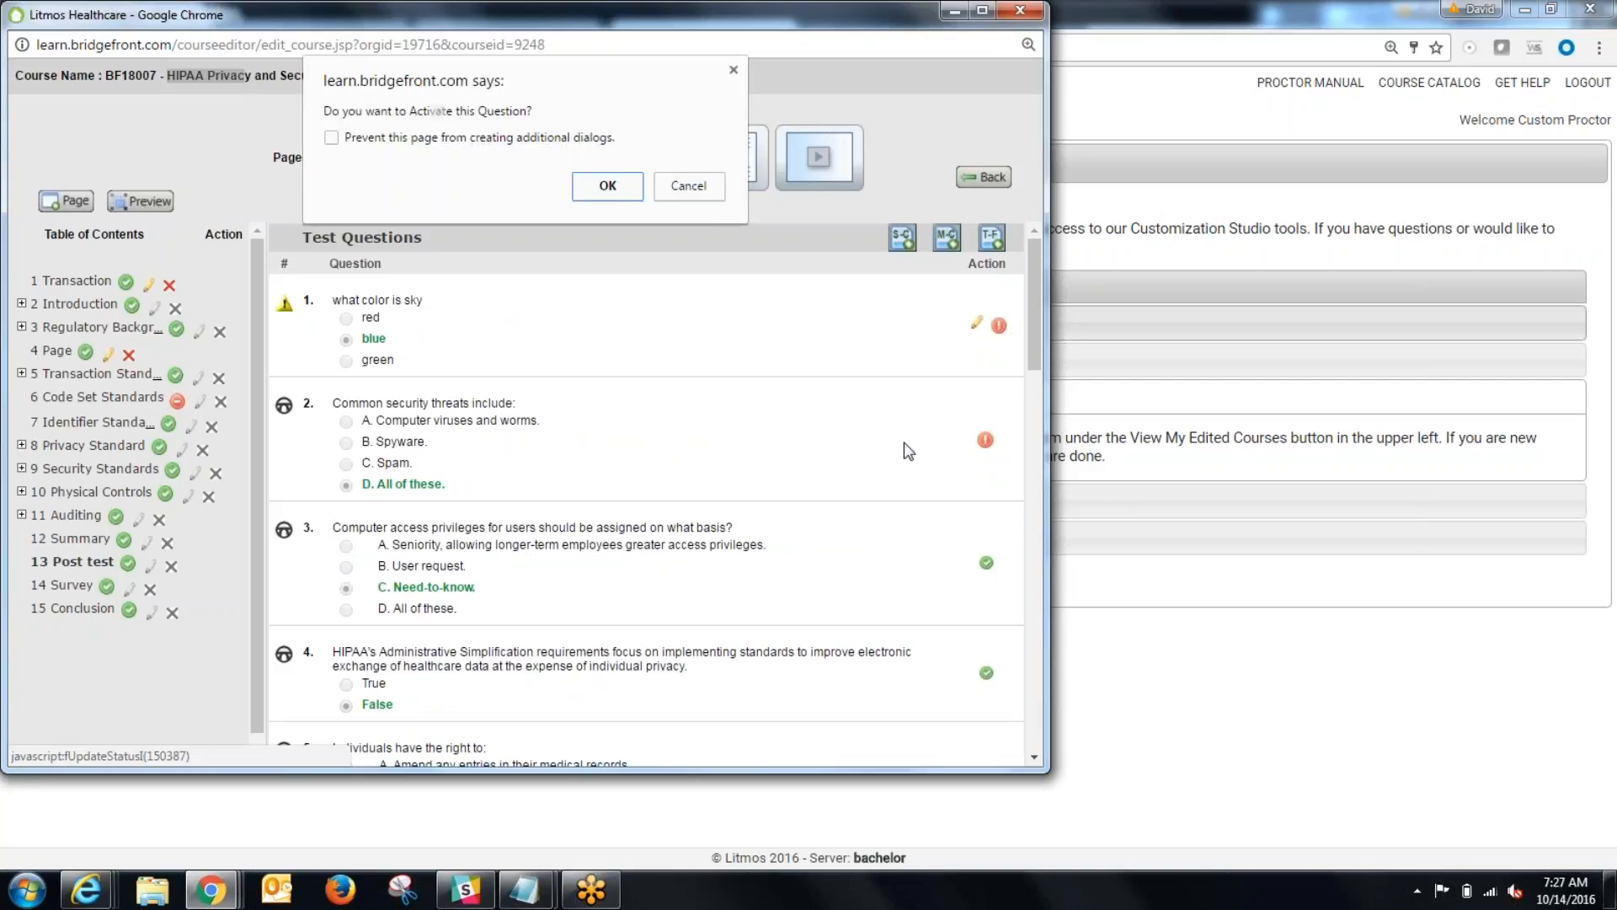
click(609, 183)
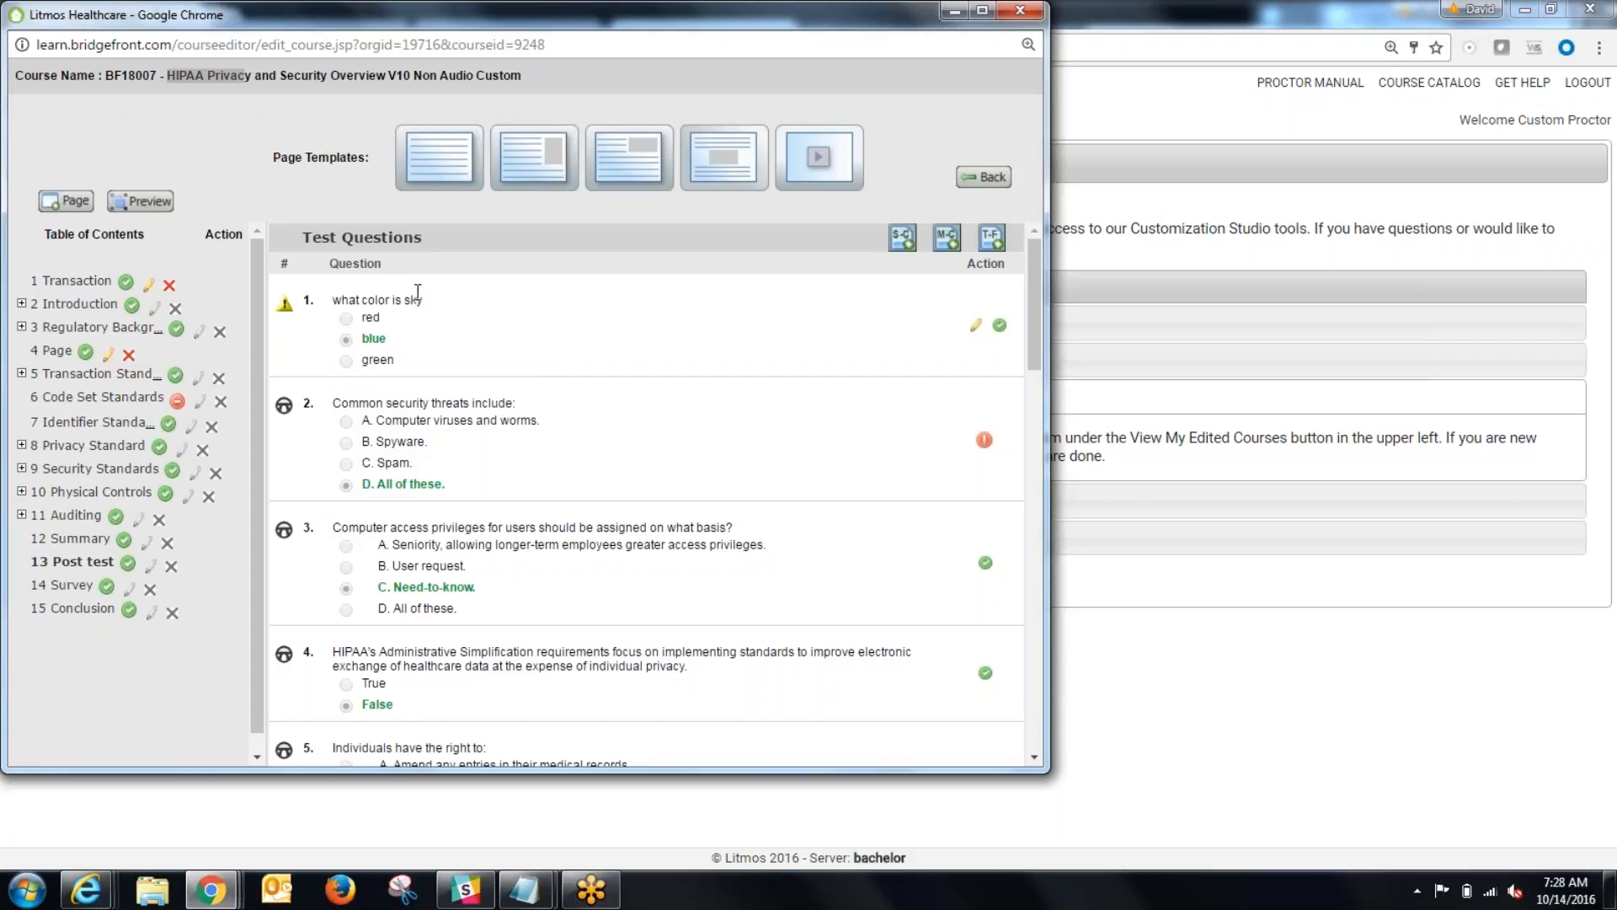
drag(419, 299, 324, 297)
click(635, 319)
Step: Start a new multiple choice question for the post test with the question text "How many bugs in the world"
click(946, 238)
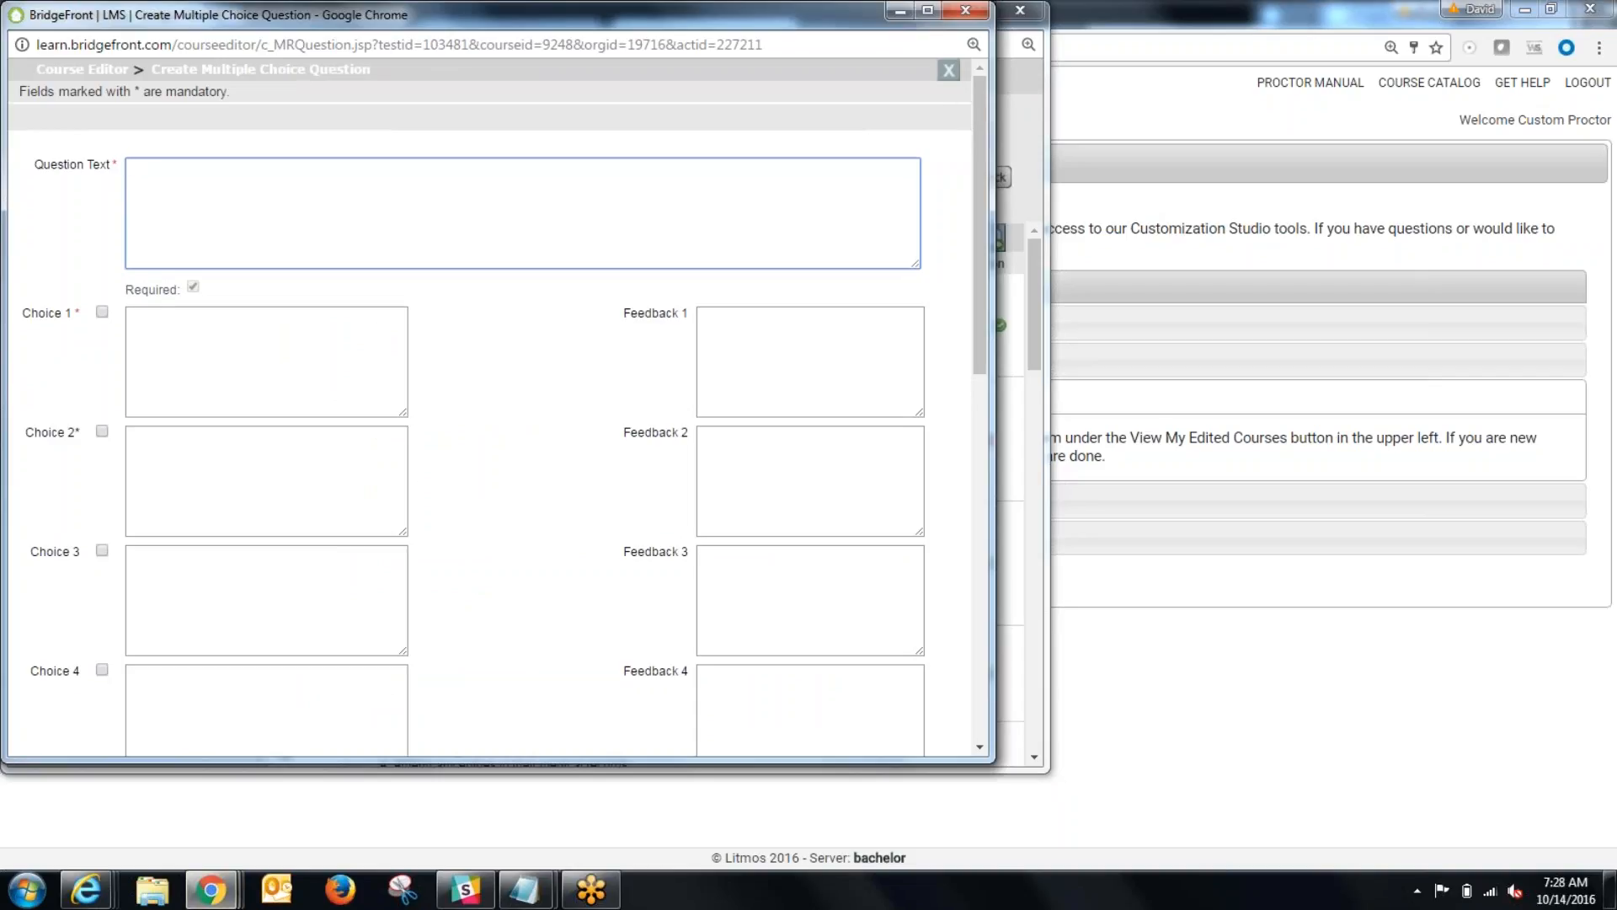
text(How many bugs in the word)
key(BackSpace)
text(d)
Step: Fill in choices 1 to 4 of the bugs question as "1", "98", "lots" and "heck of a lot"
click(218, 394)
text(1)
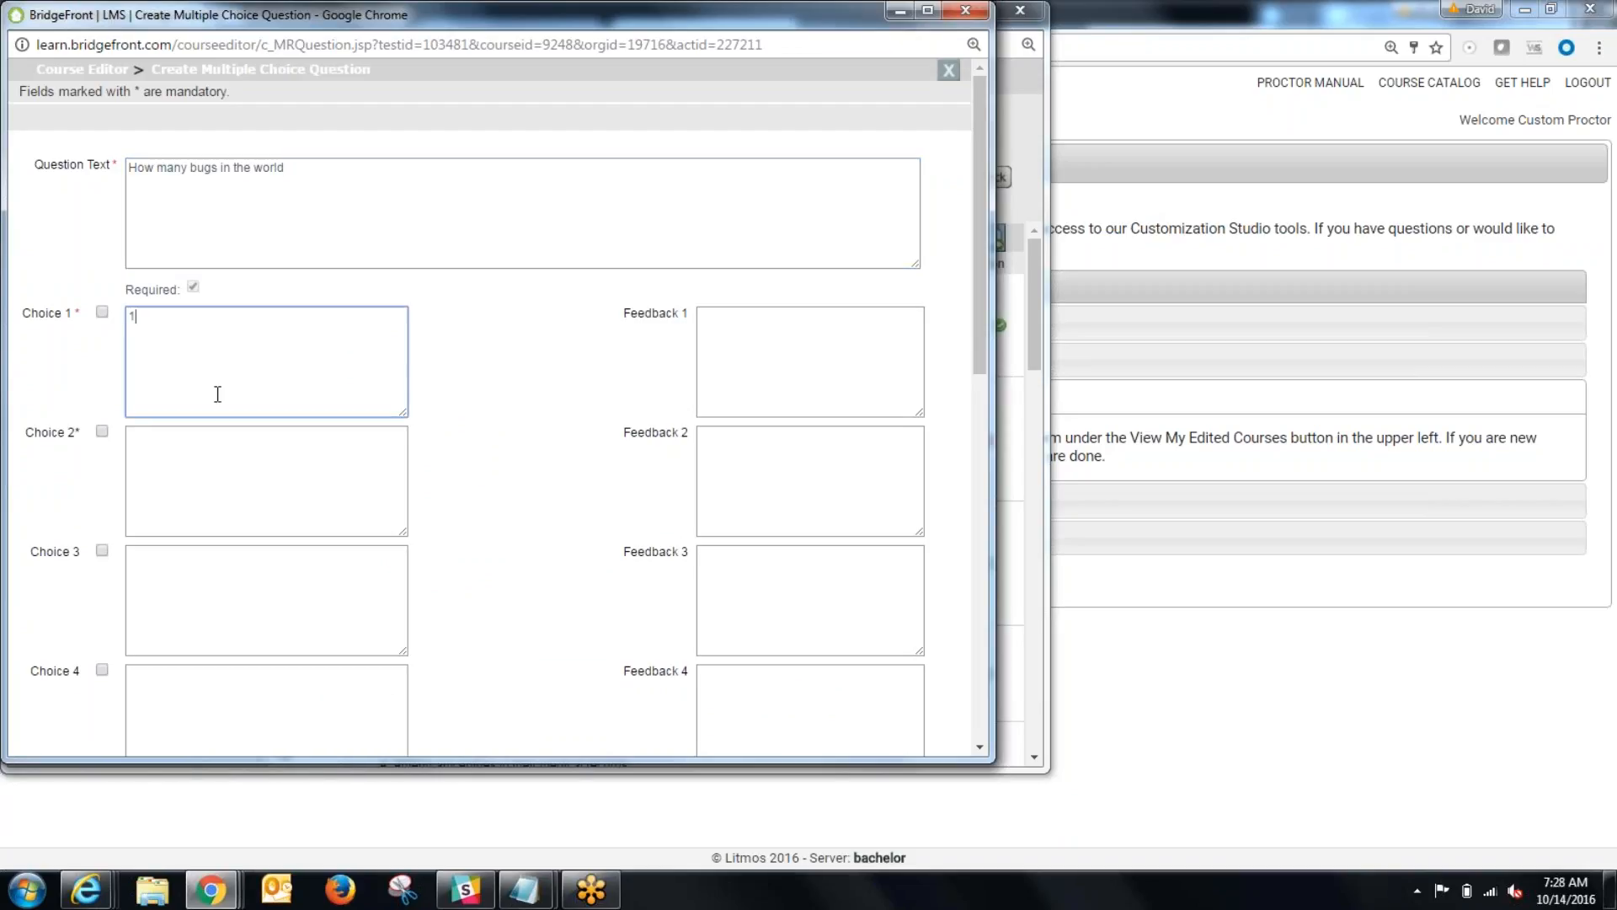
click(181, 476)
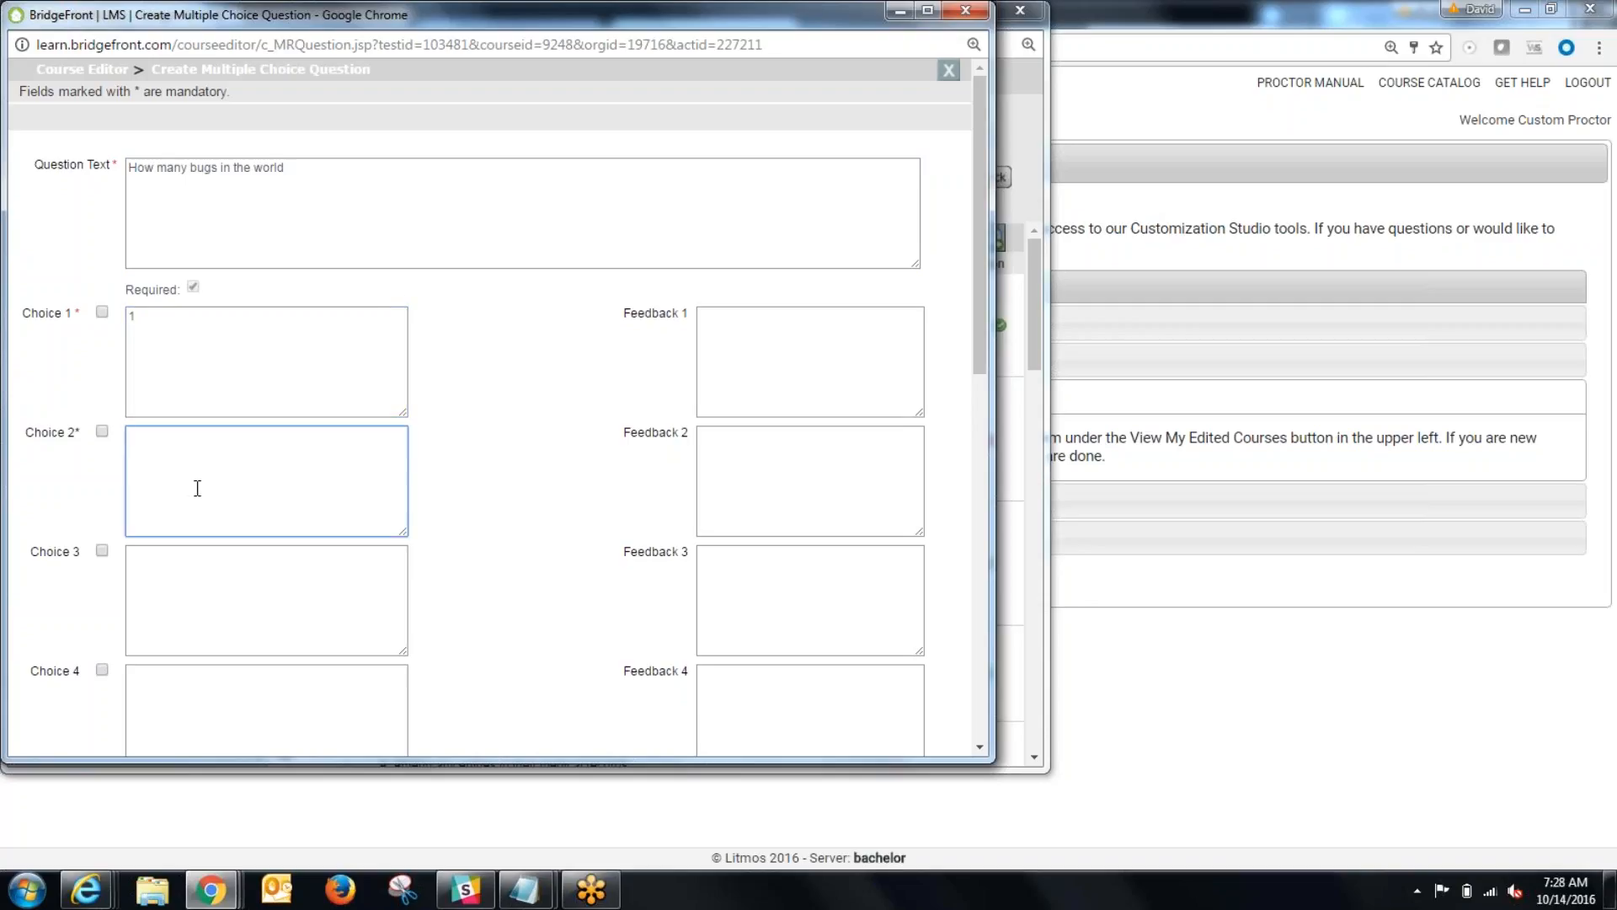
text(98)
click(202, 572)
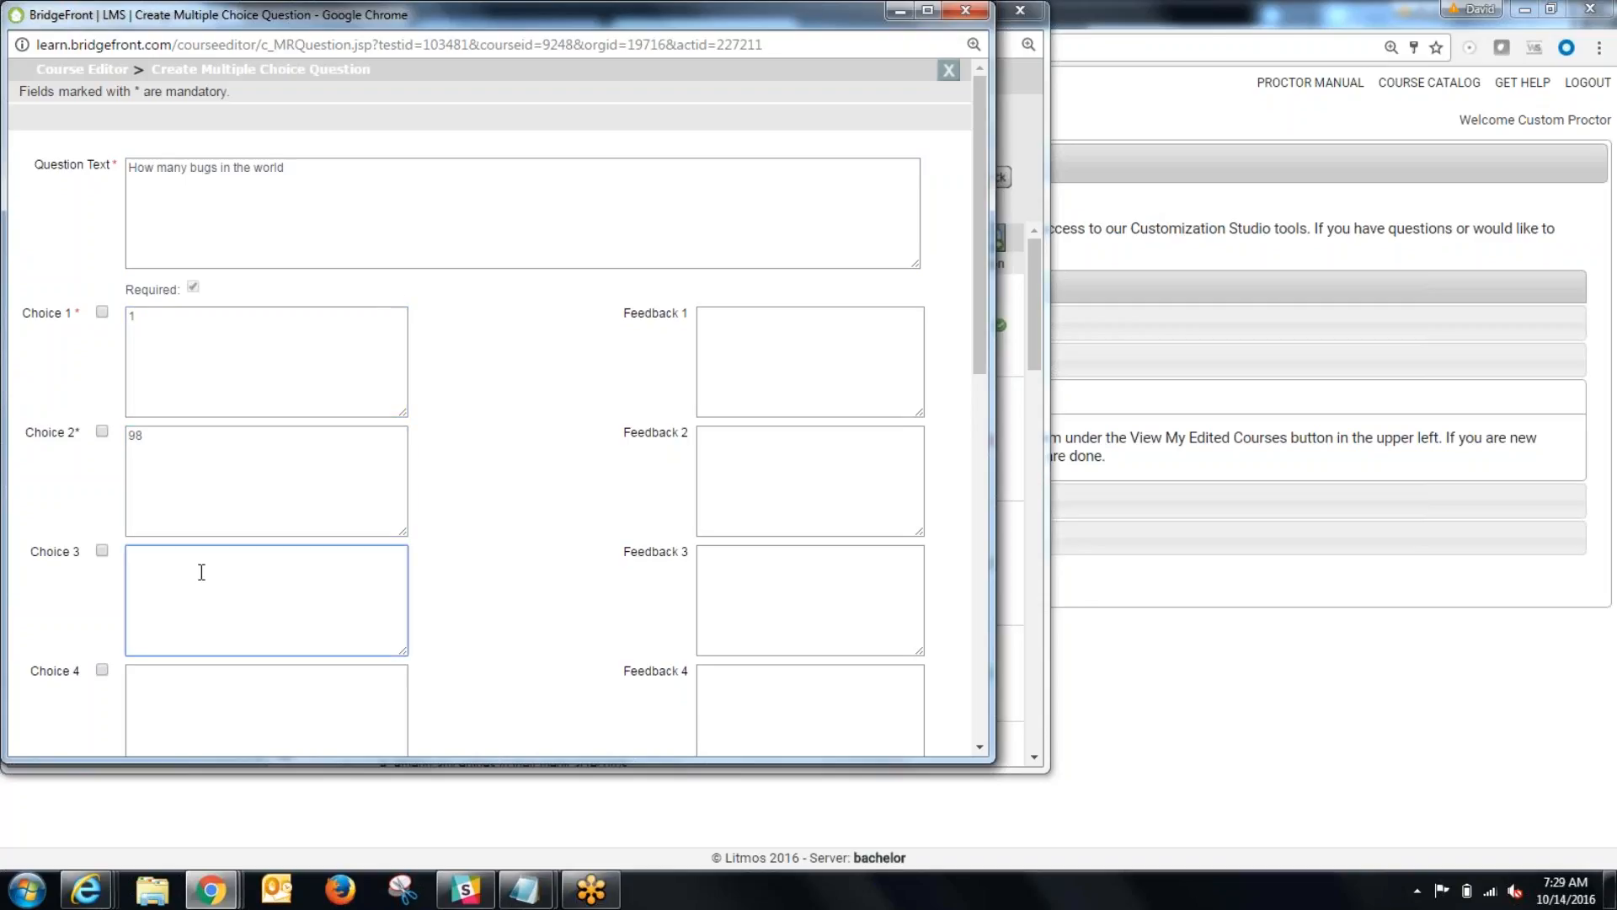
text(lots)
click(214, 726)
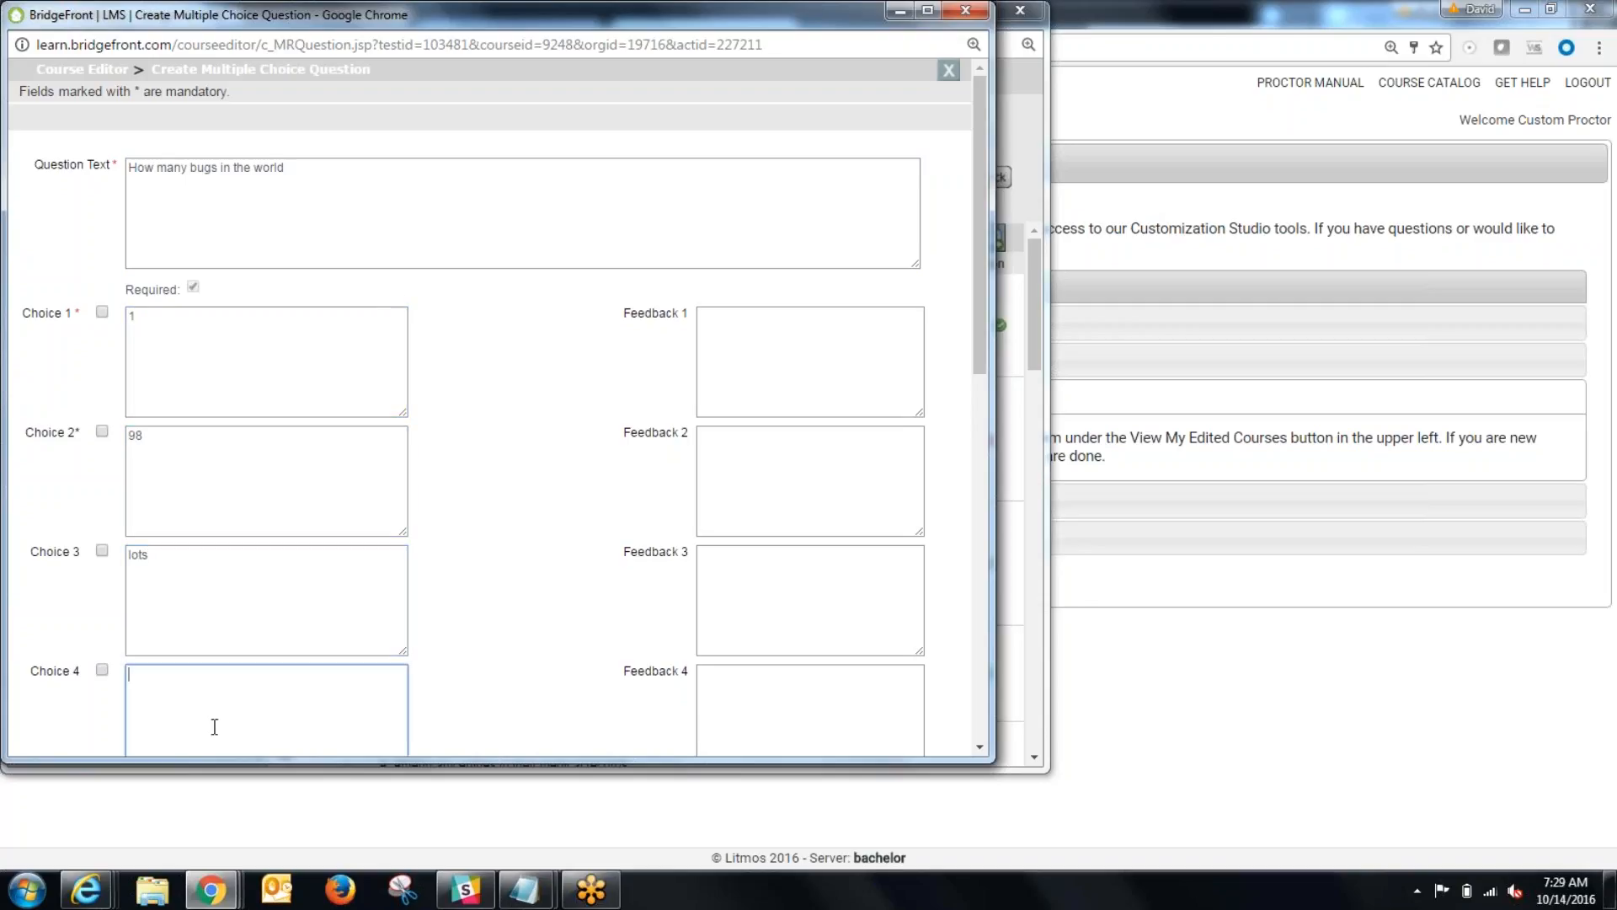
text(heck o)
text( of a)
text( lot)
Step: Mark "lots" and "heck of a lot" as the correct answers and save the multiple choice question
scroll(94, 650, down, 2)
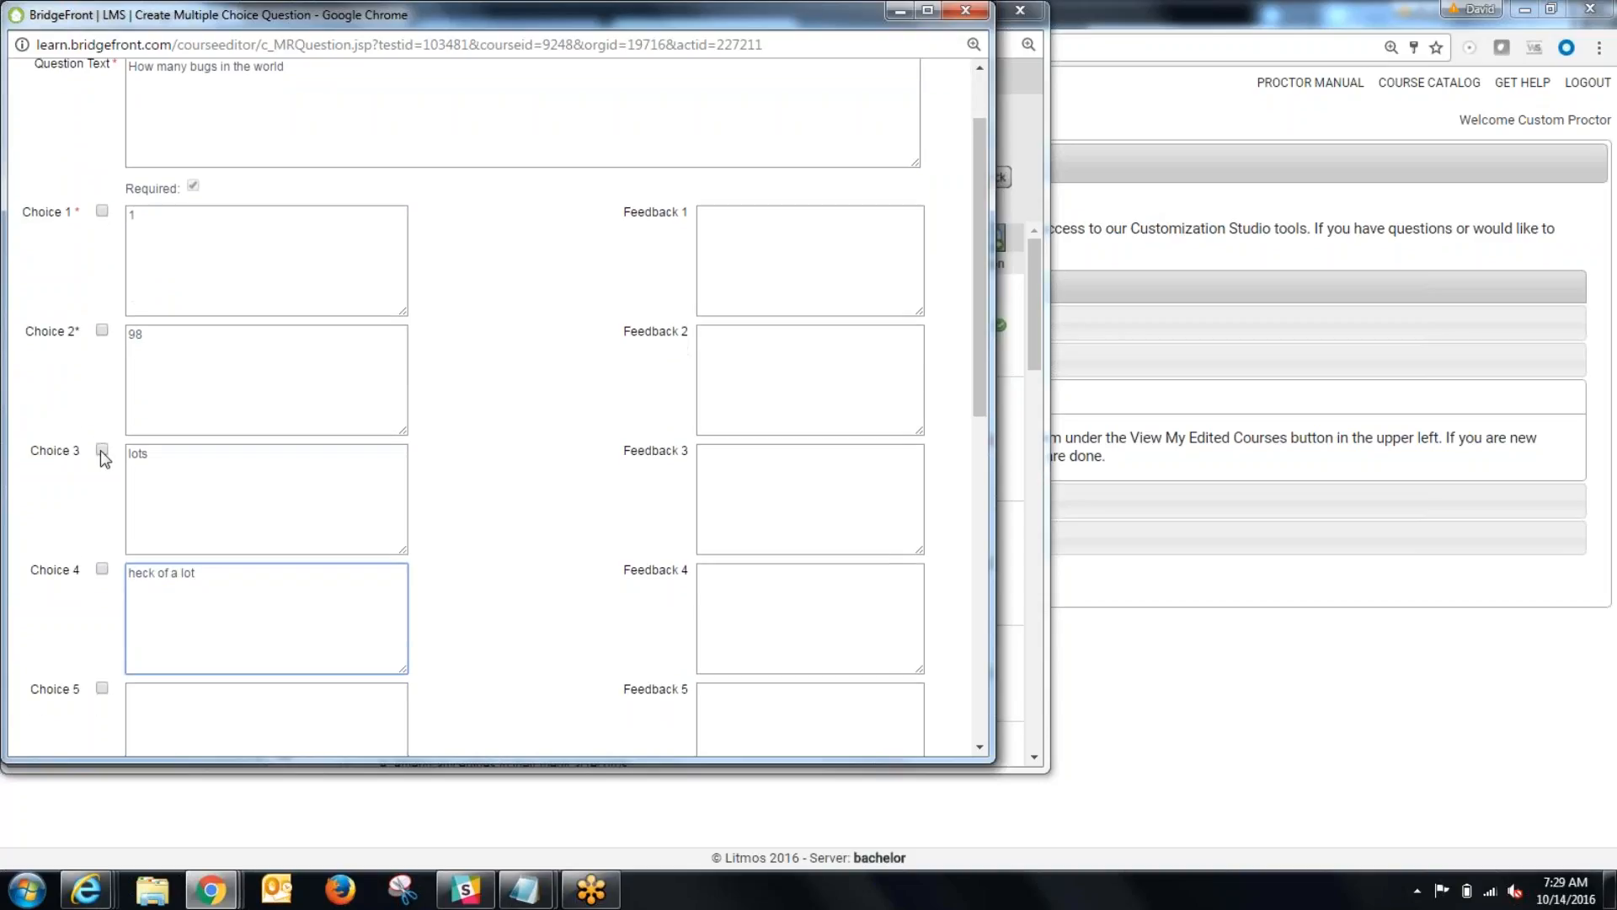
click(102, 450)
click(102, 569)
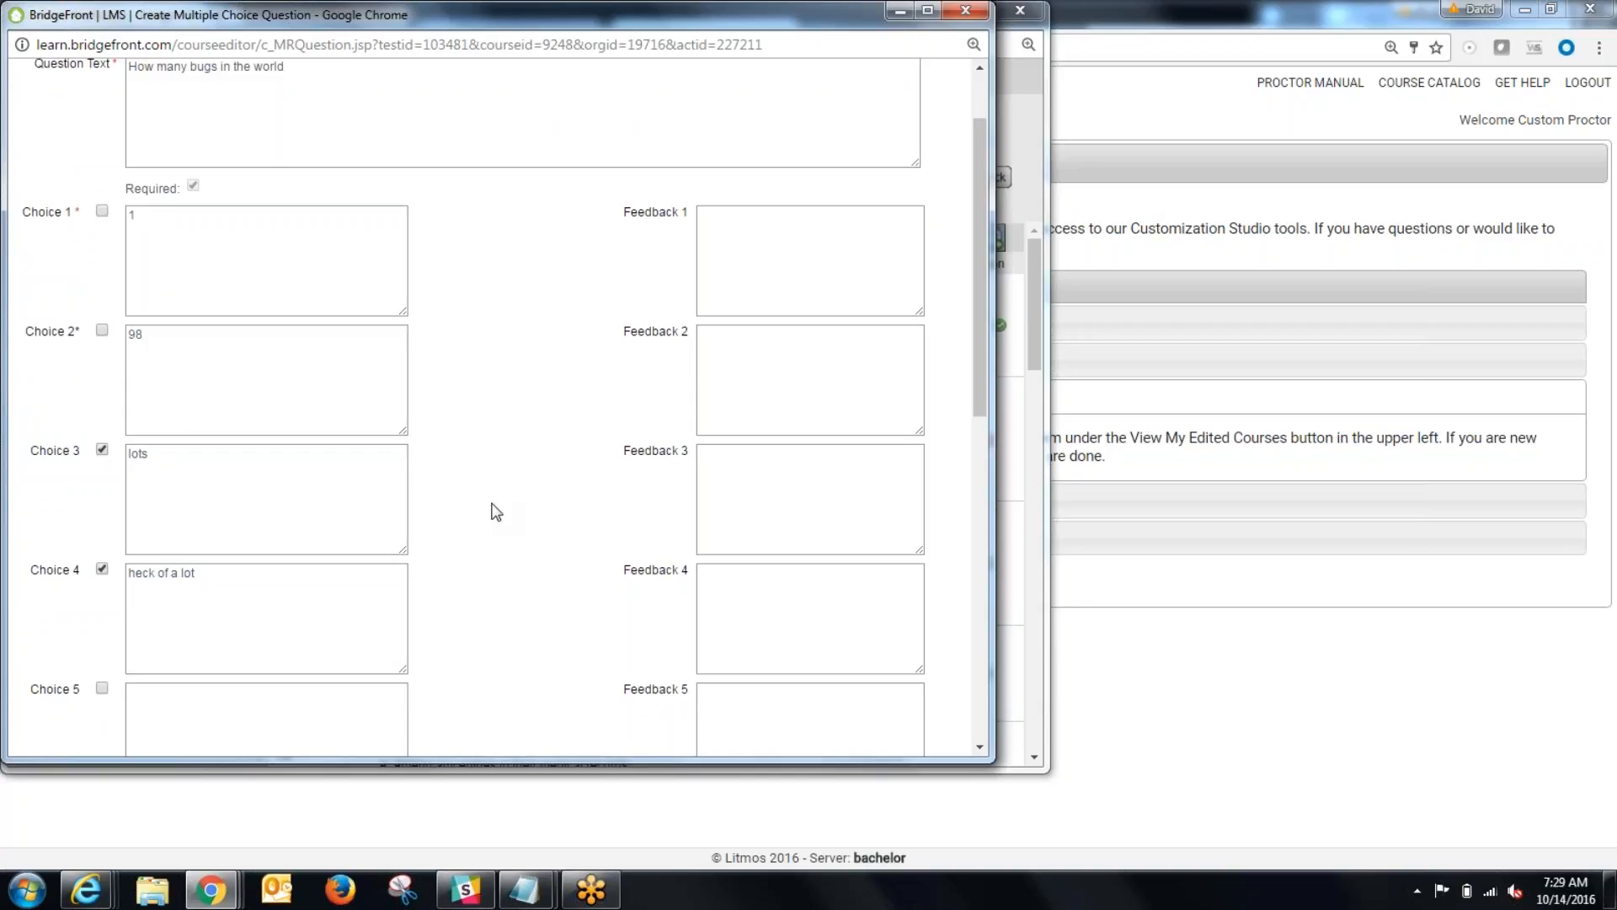
scroll(497, 509, down, 7)
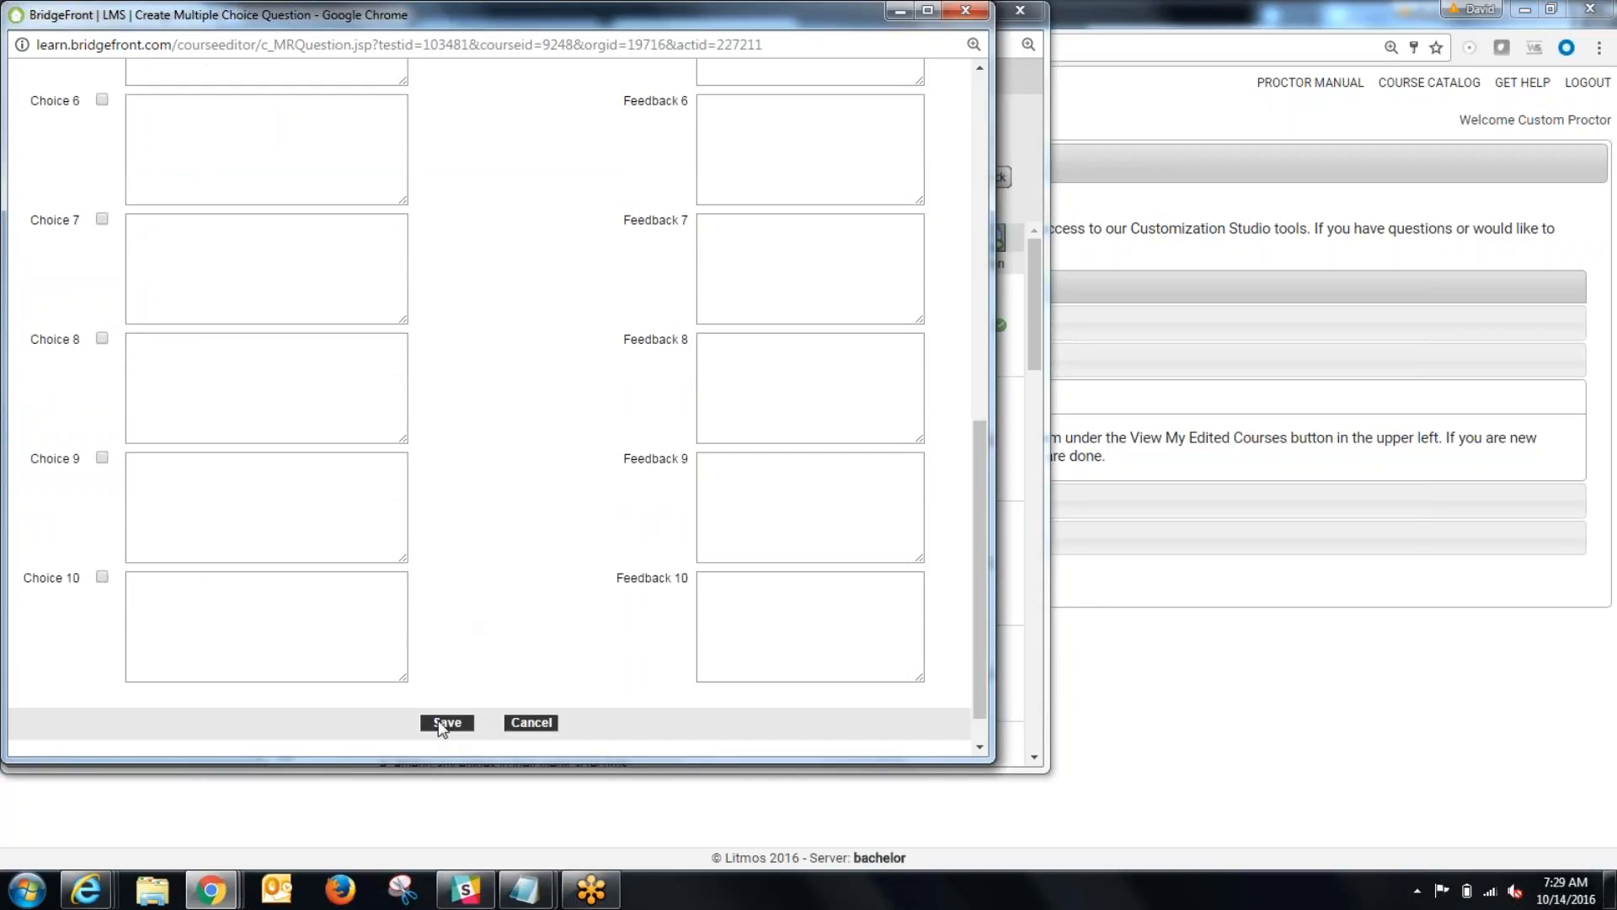
click(444, 722)
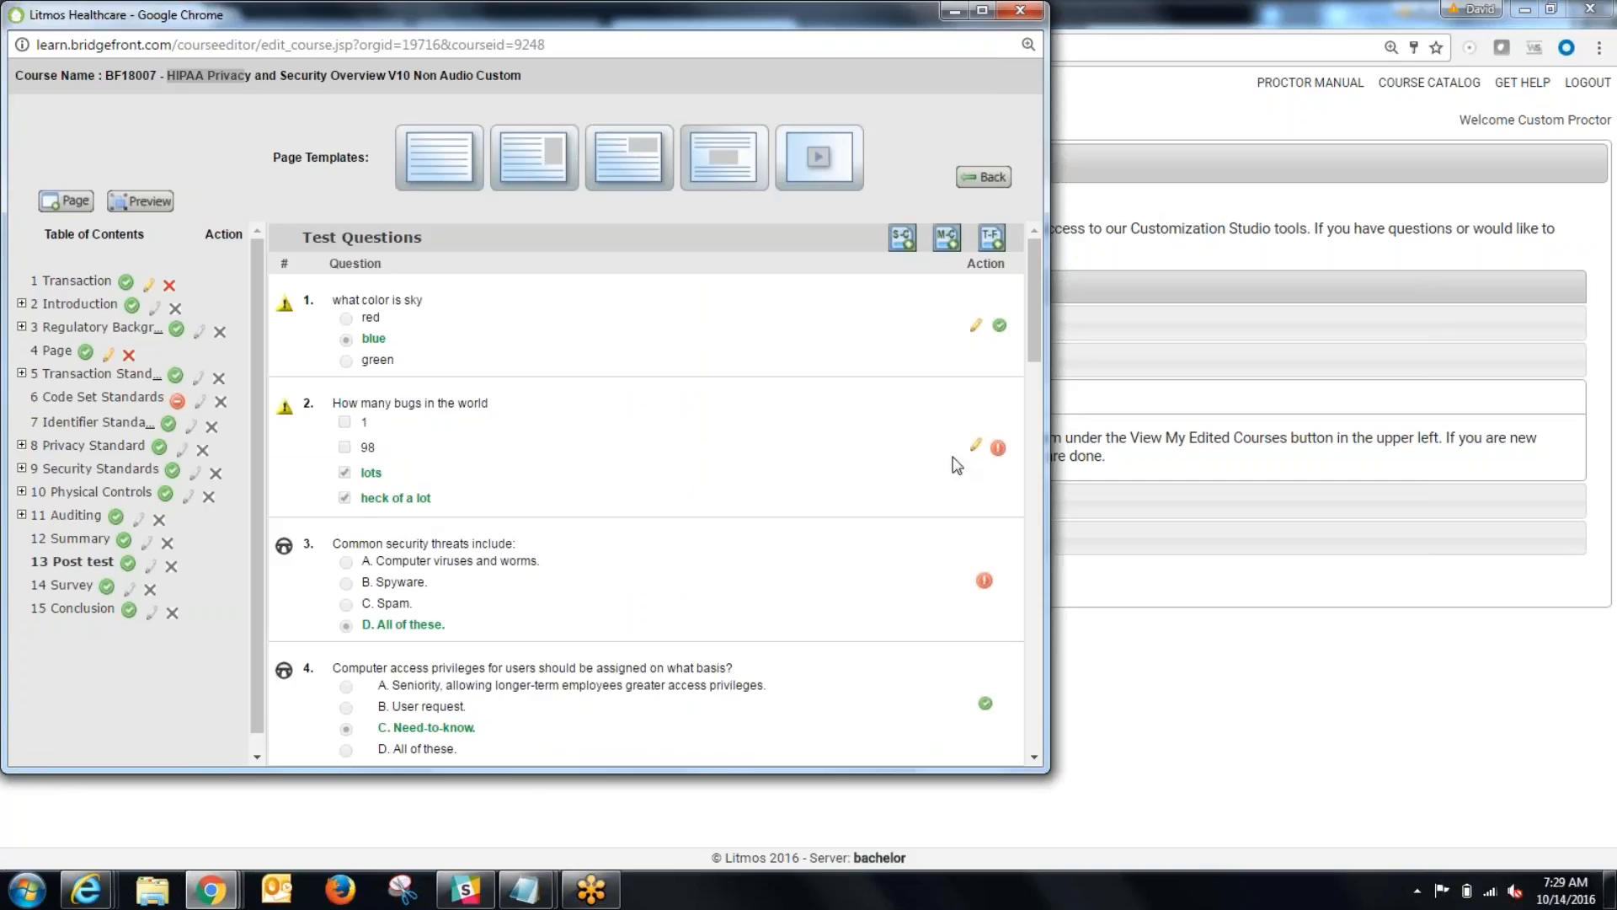
Step: Activate the "How many bugs in the world" question and review the post test's question list
click(998, 448)
click(603, 188)
scroll(684, 548, down, 2)
scroll(681, 576, down, 1)
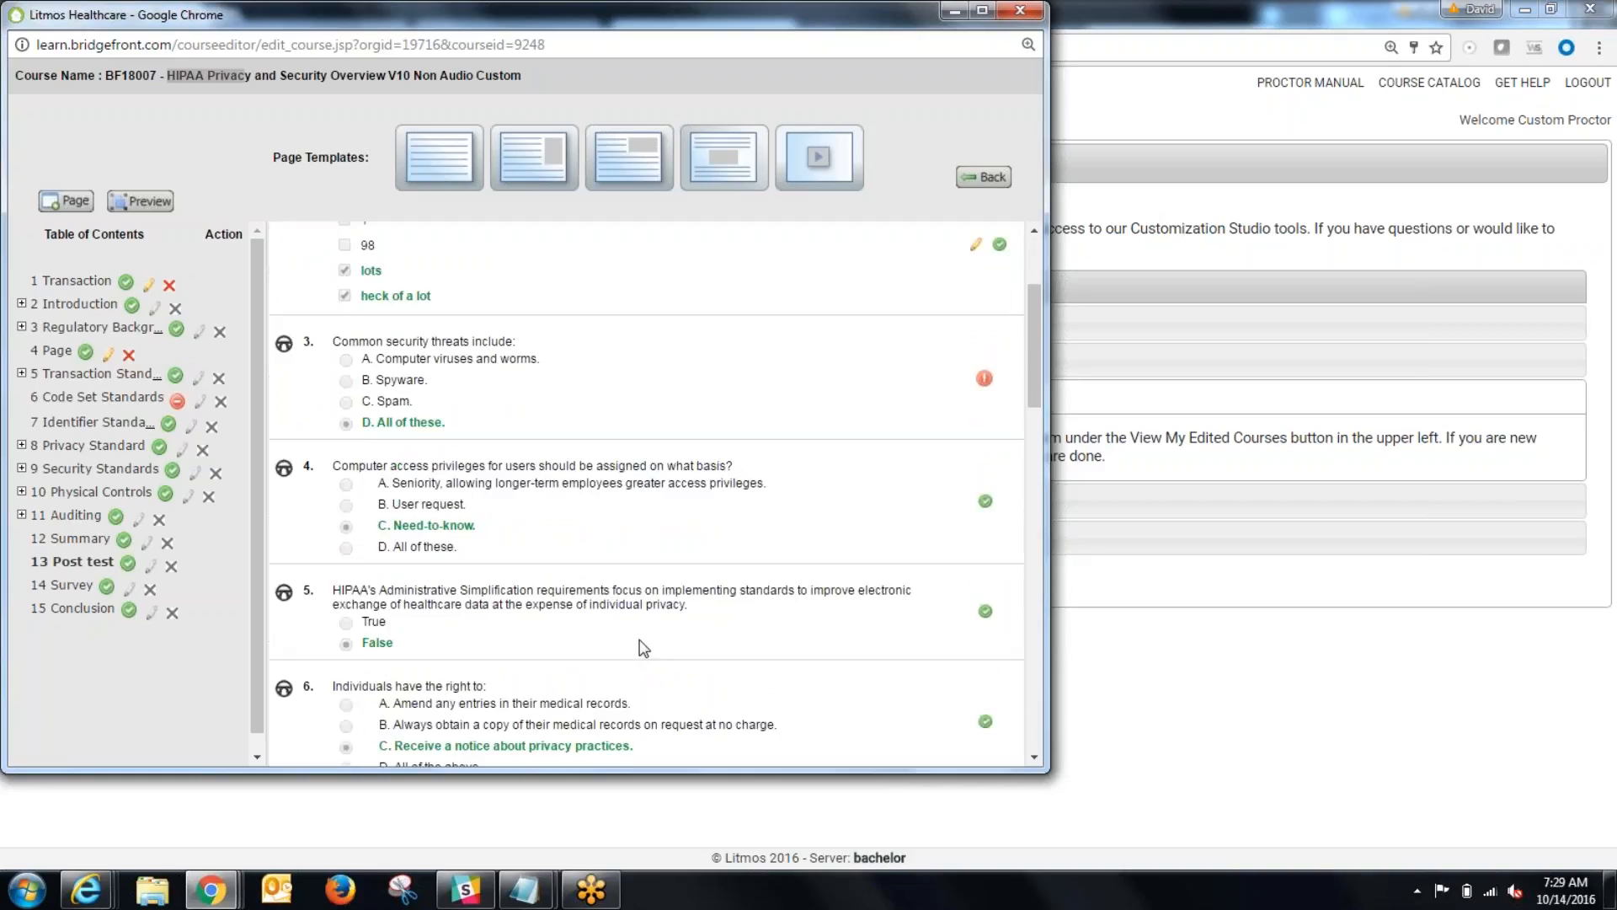
scroll(642, 648, up, 3)
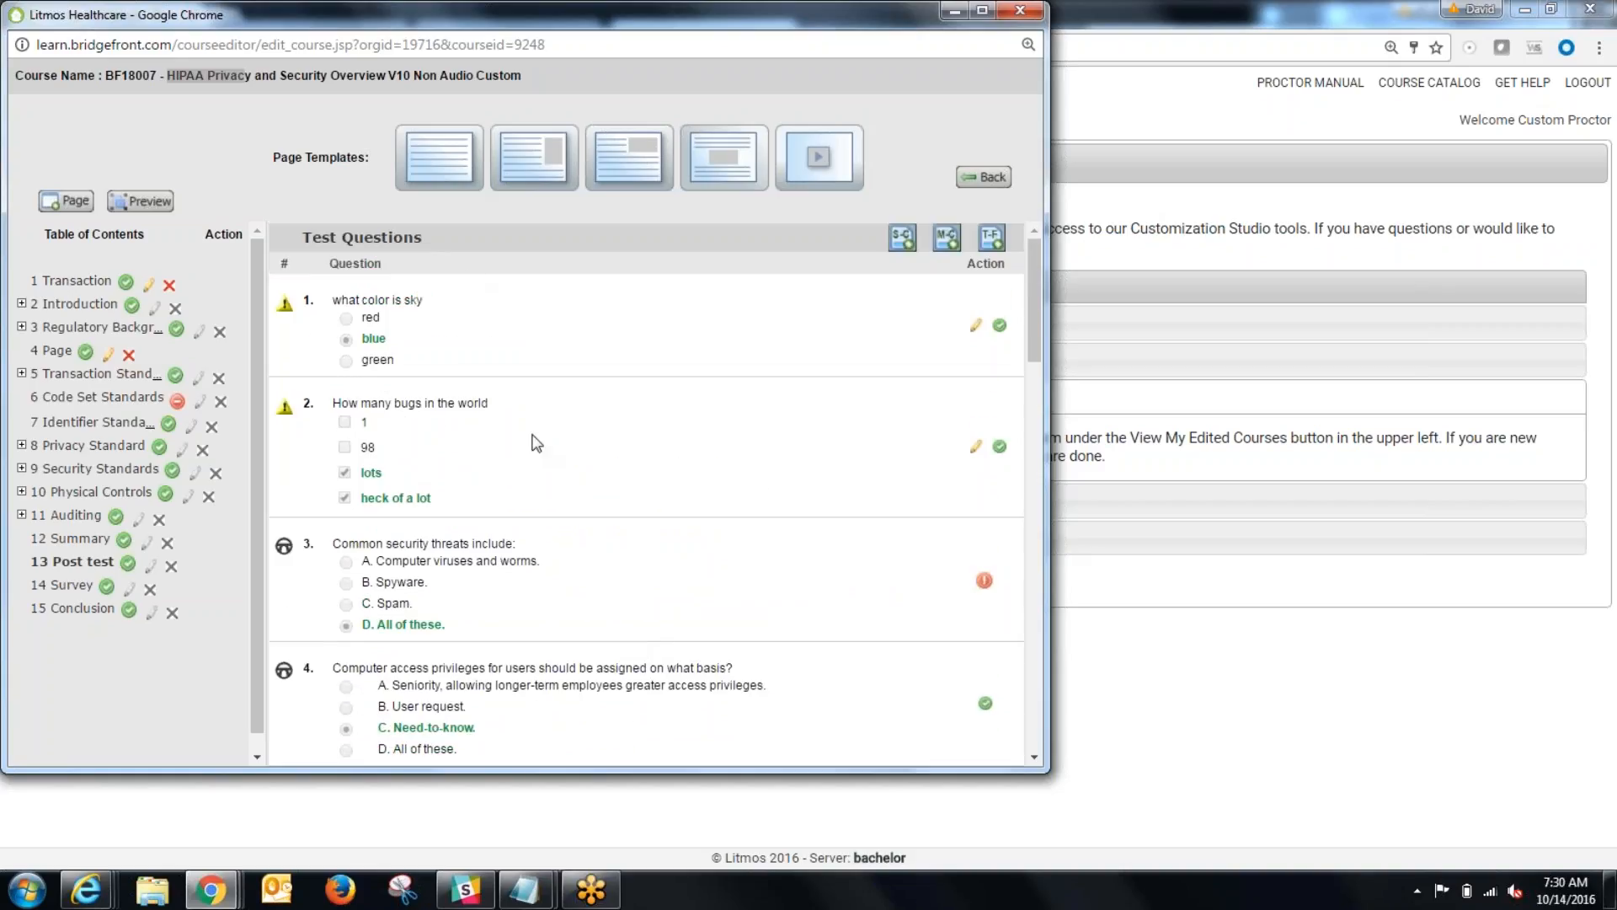
scroll(579, 486, down, 4)
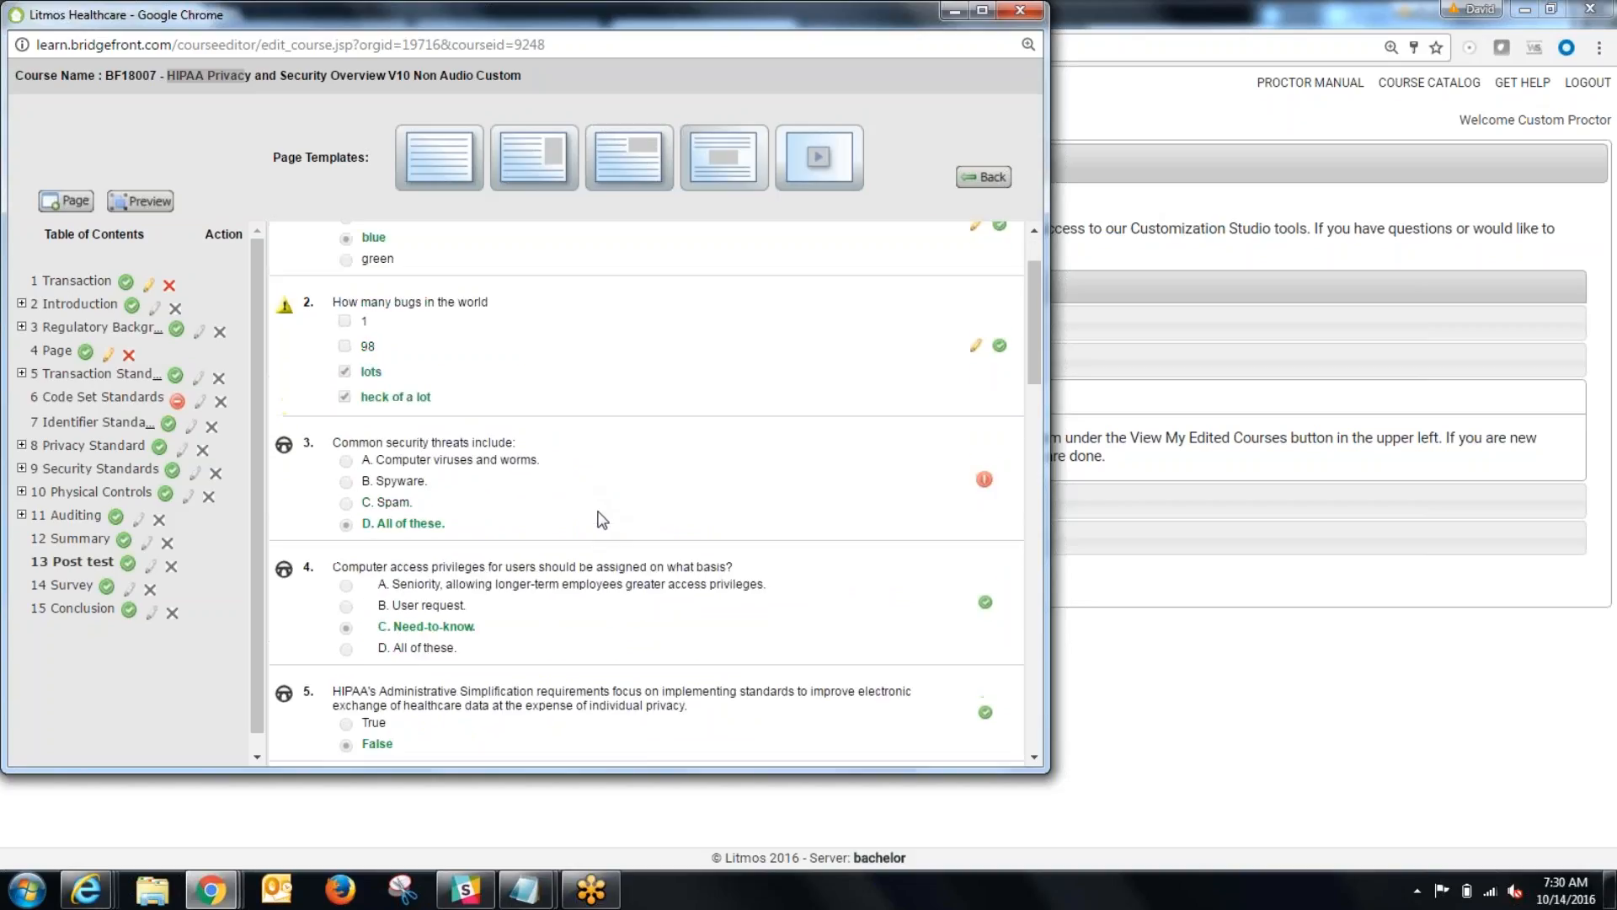
scroll(455, 529, up, 4)
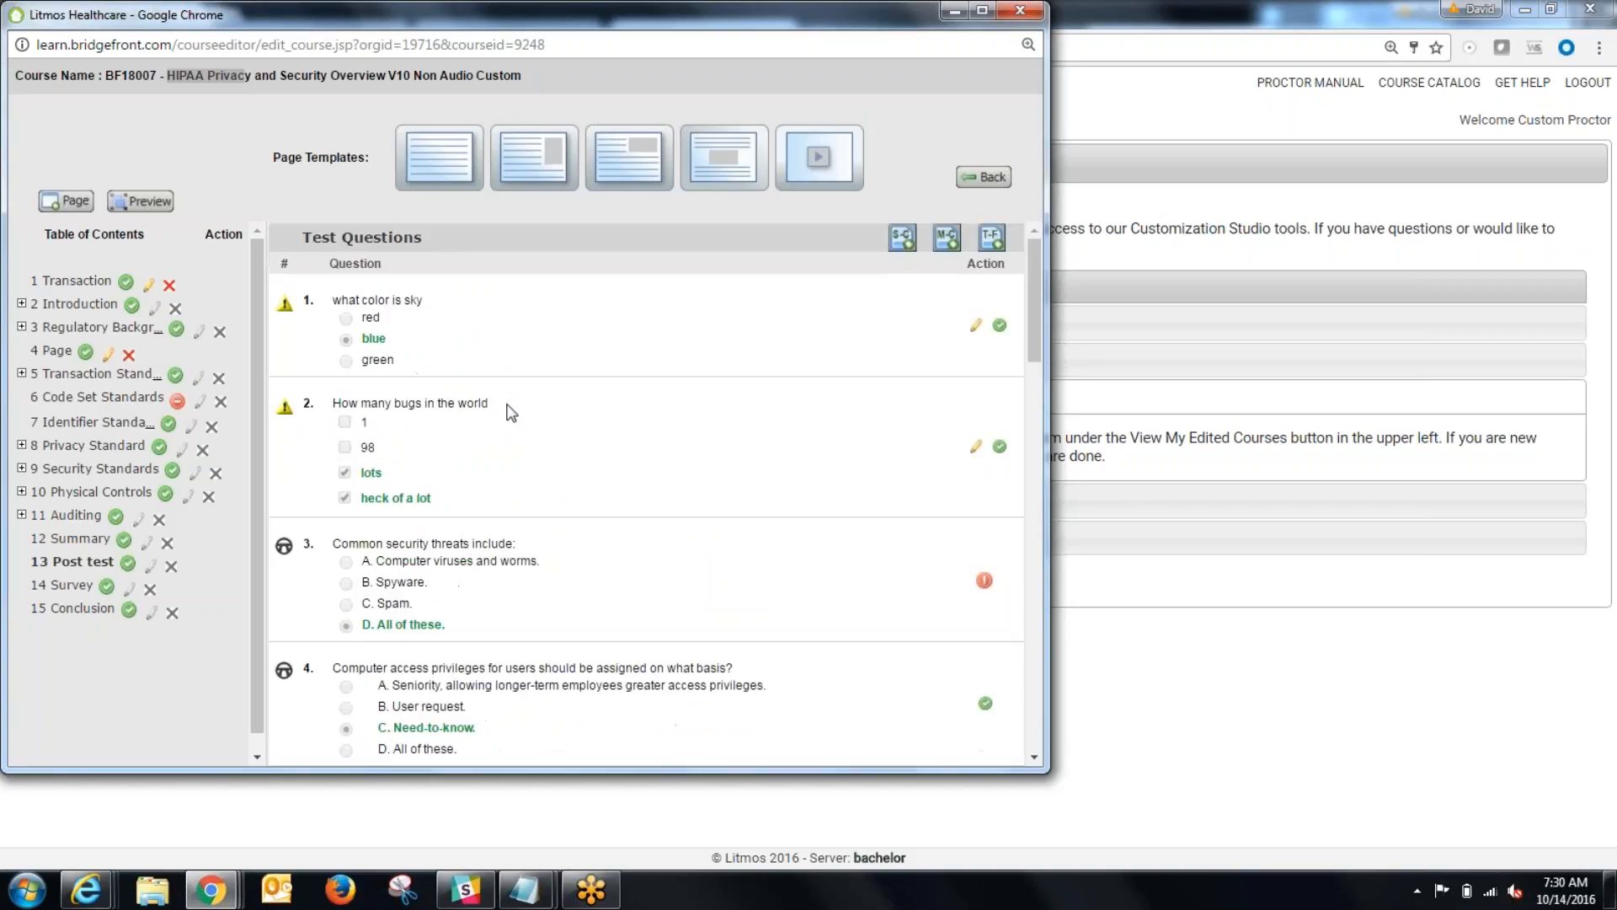
scroll(544, 473, down, 3)
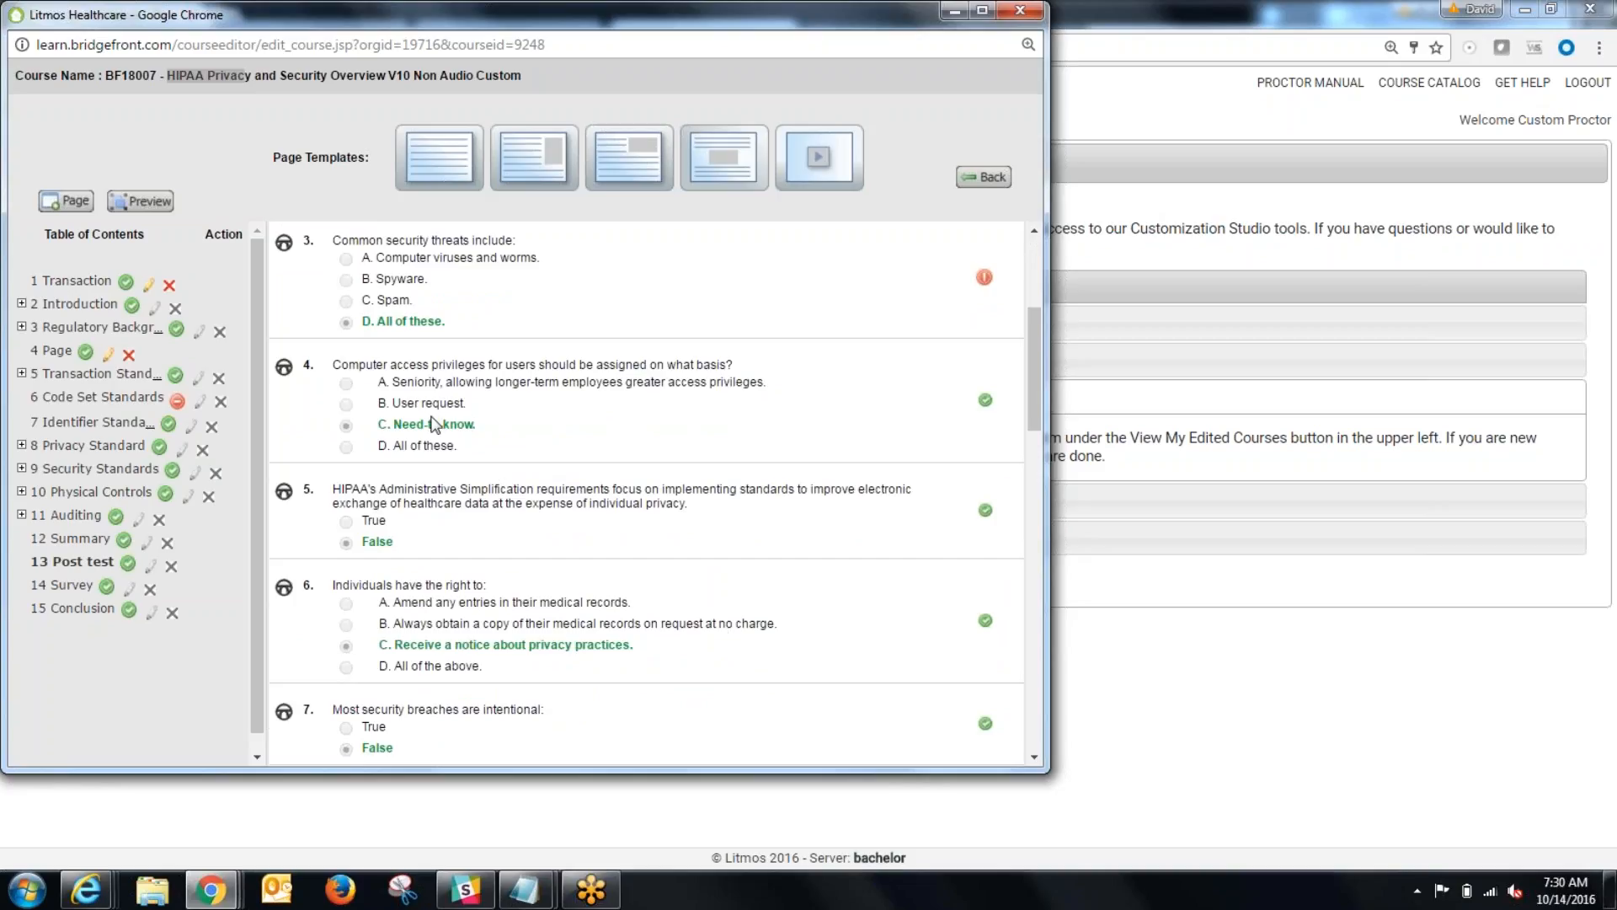
scroll(474, 469, up, 3)
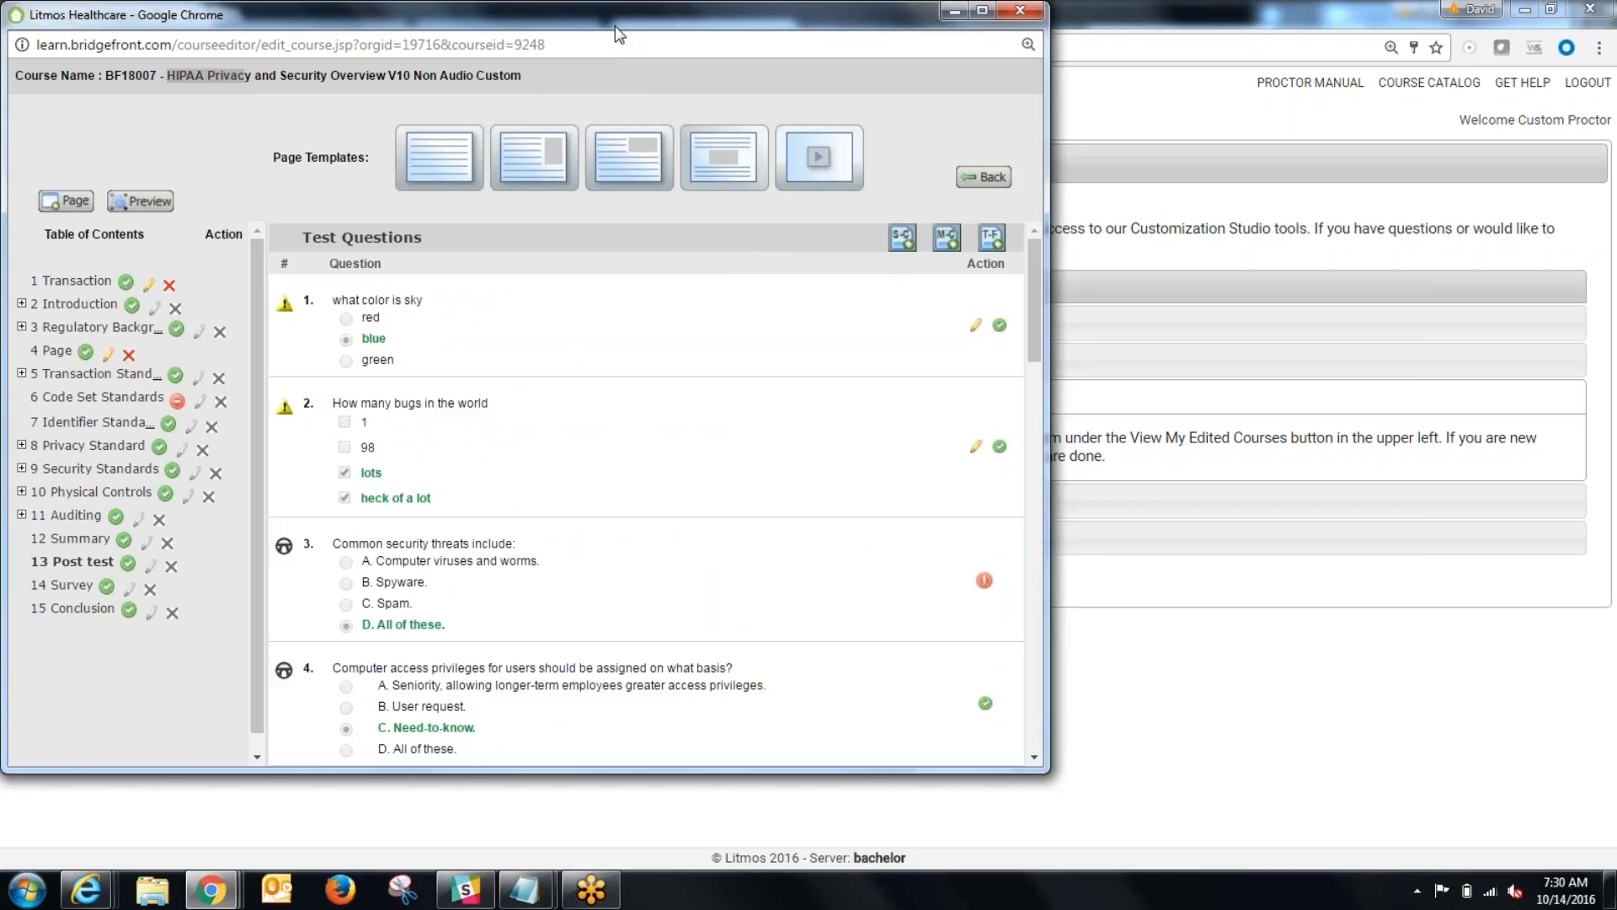
Step: Close the course editor window and launch the Course Builder from the Customization Studio
drag(615, 25, 862, 193)
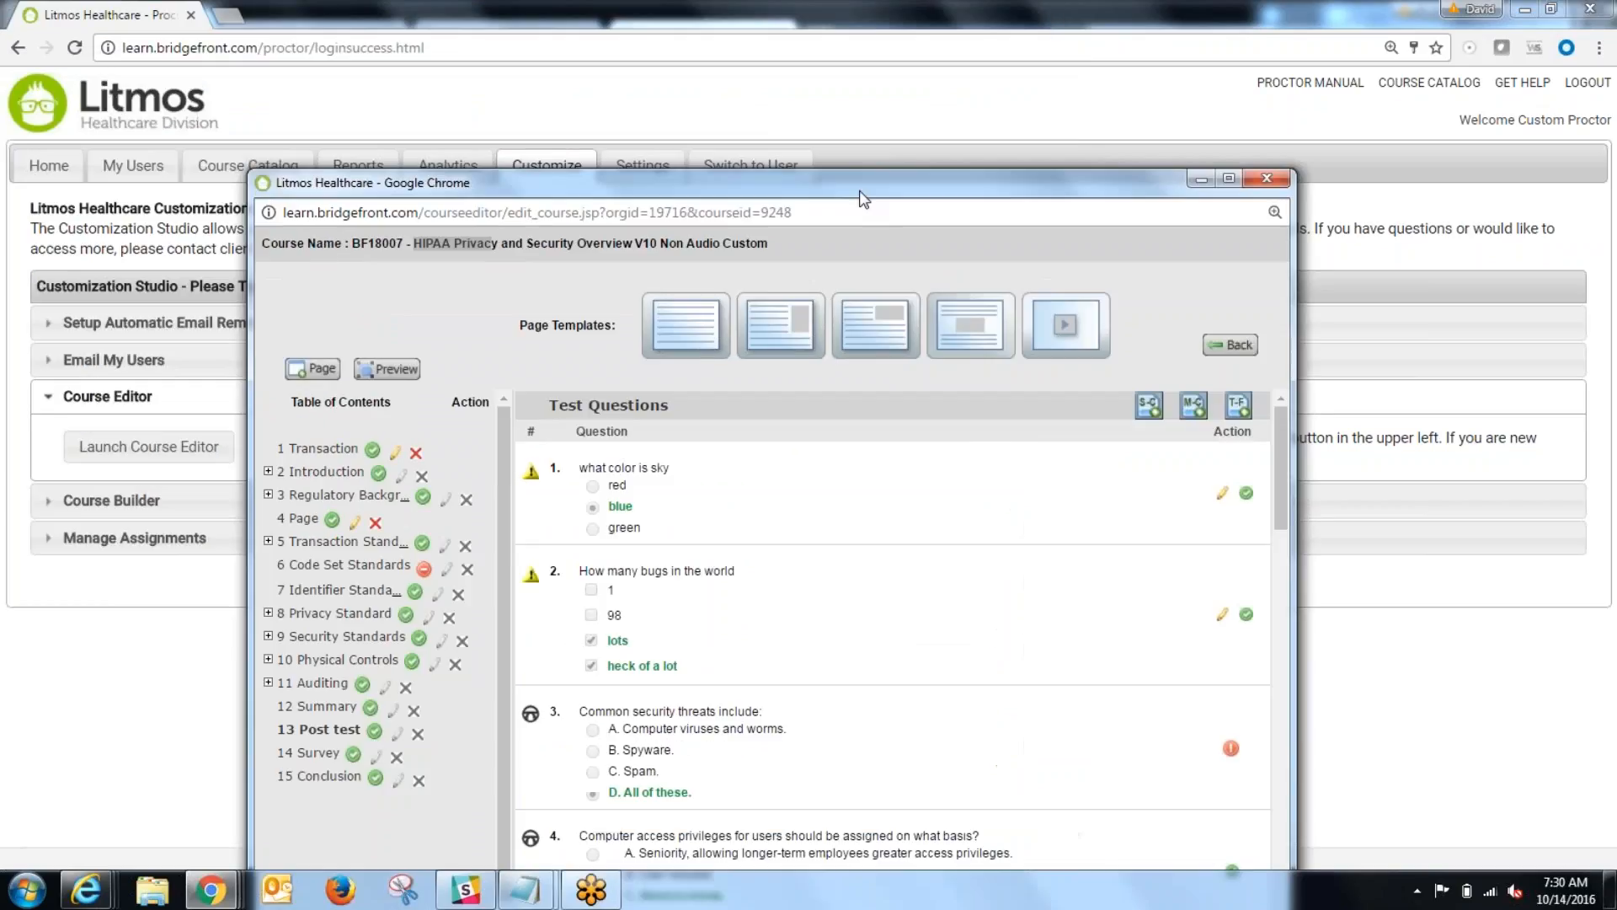
click(1264, 181)
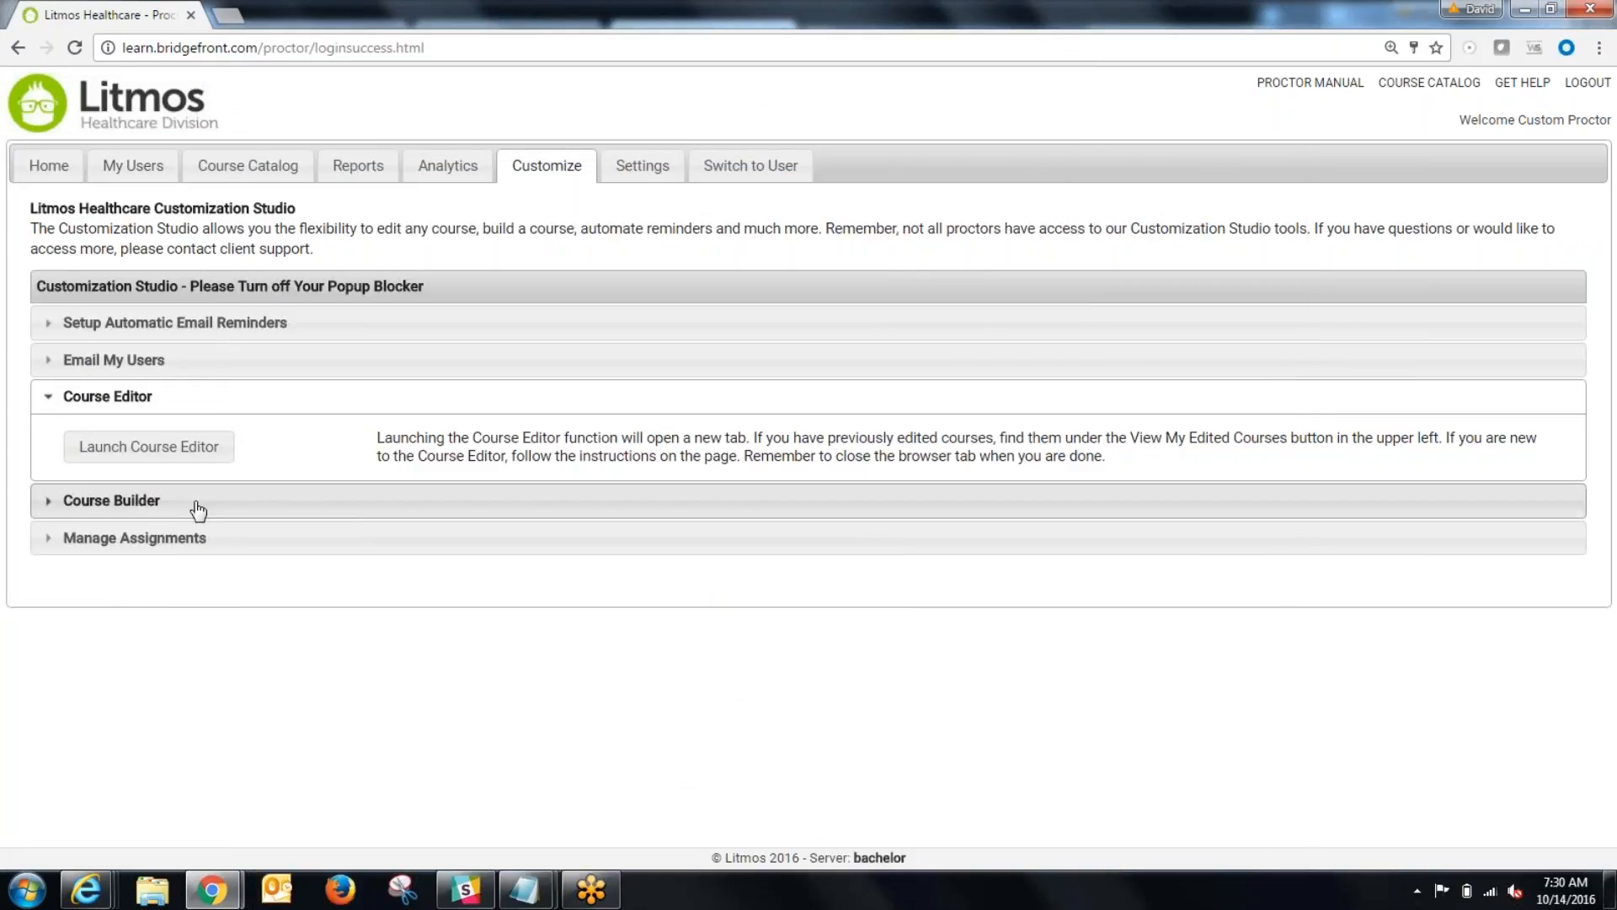
click(199, 506)
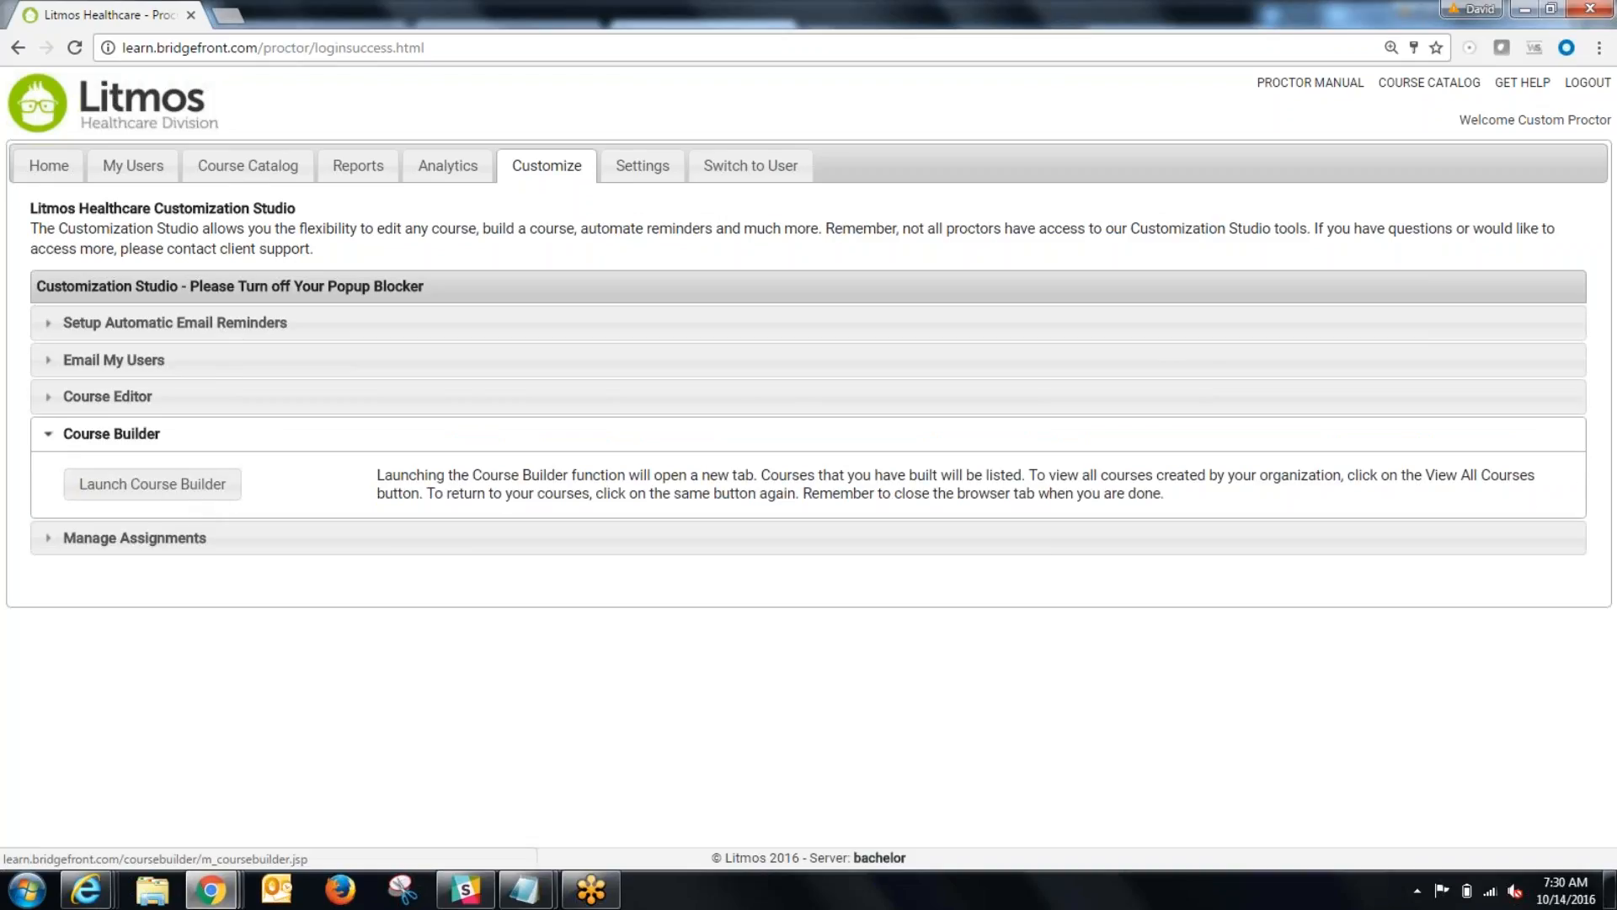
click(181, 484)
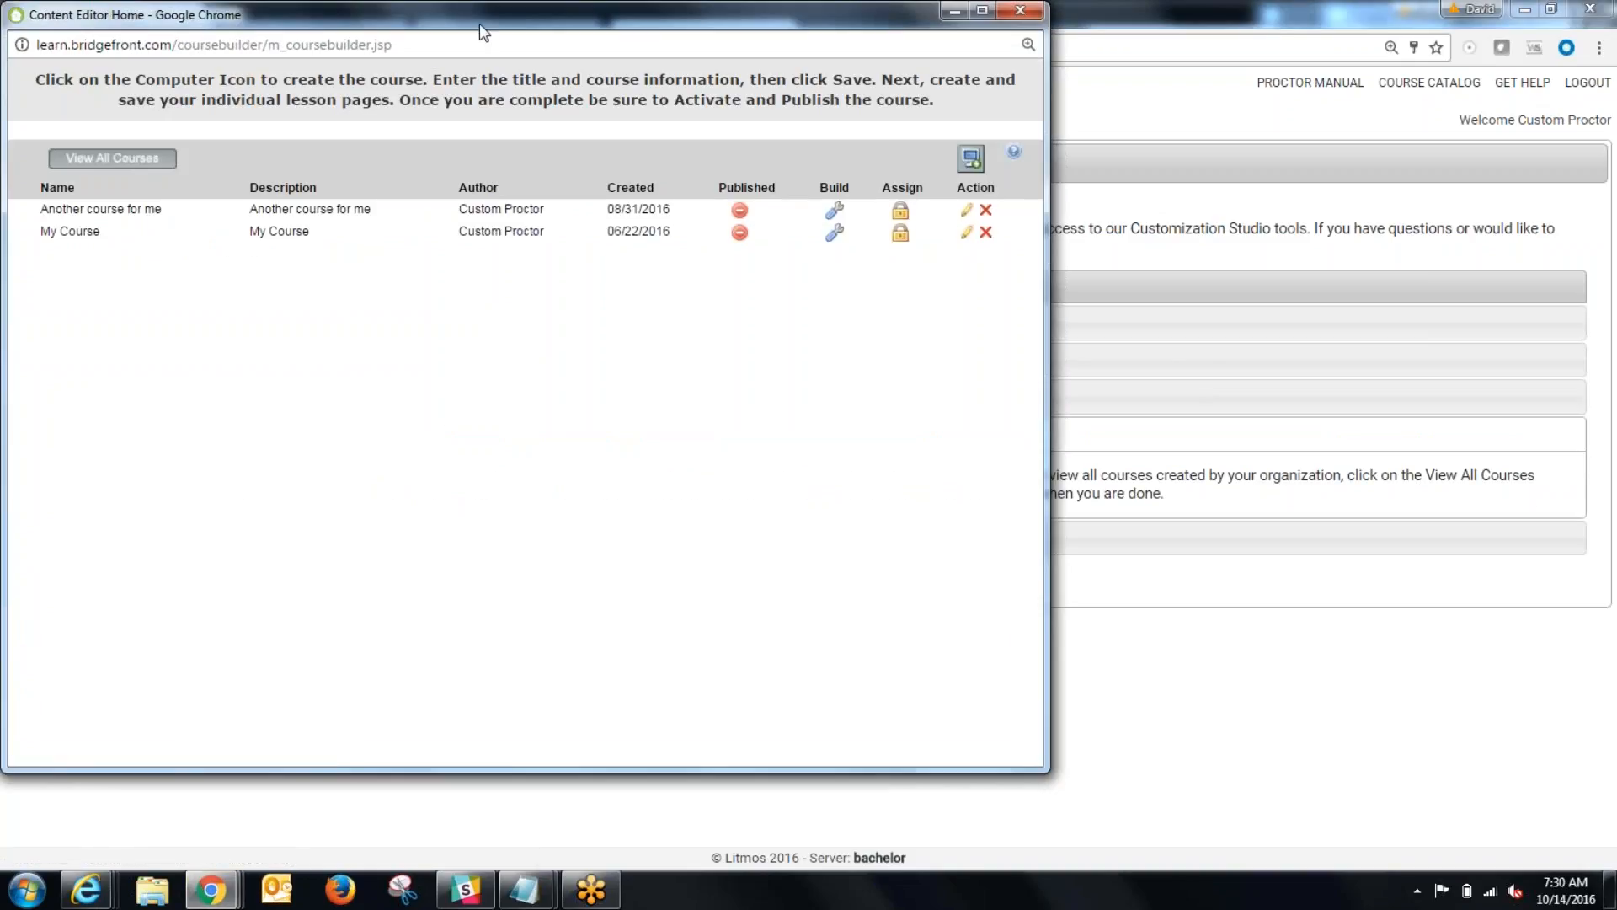
drag(478, 15, 732, 110)
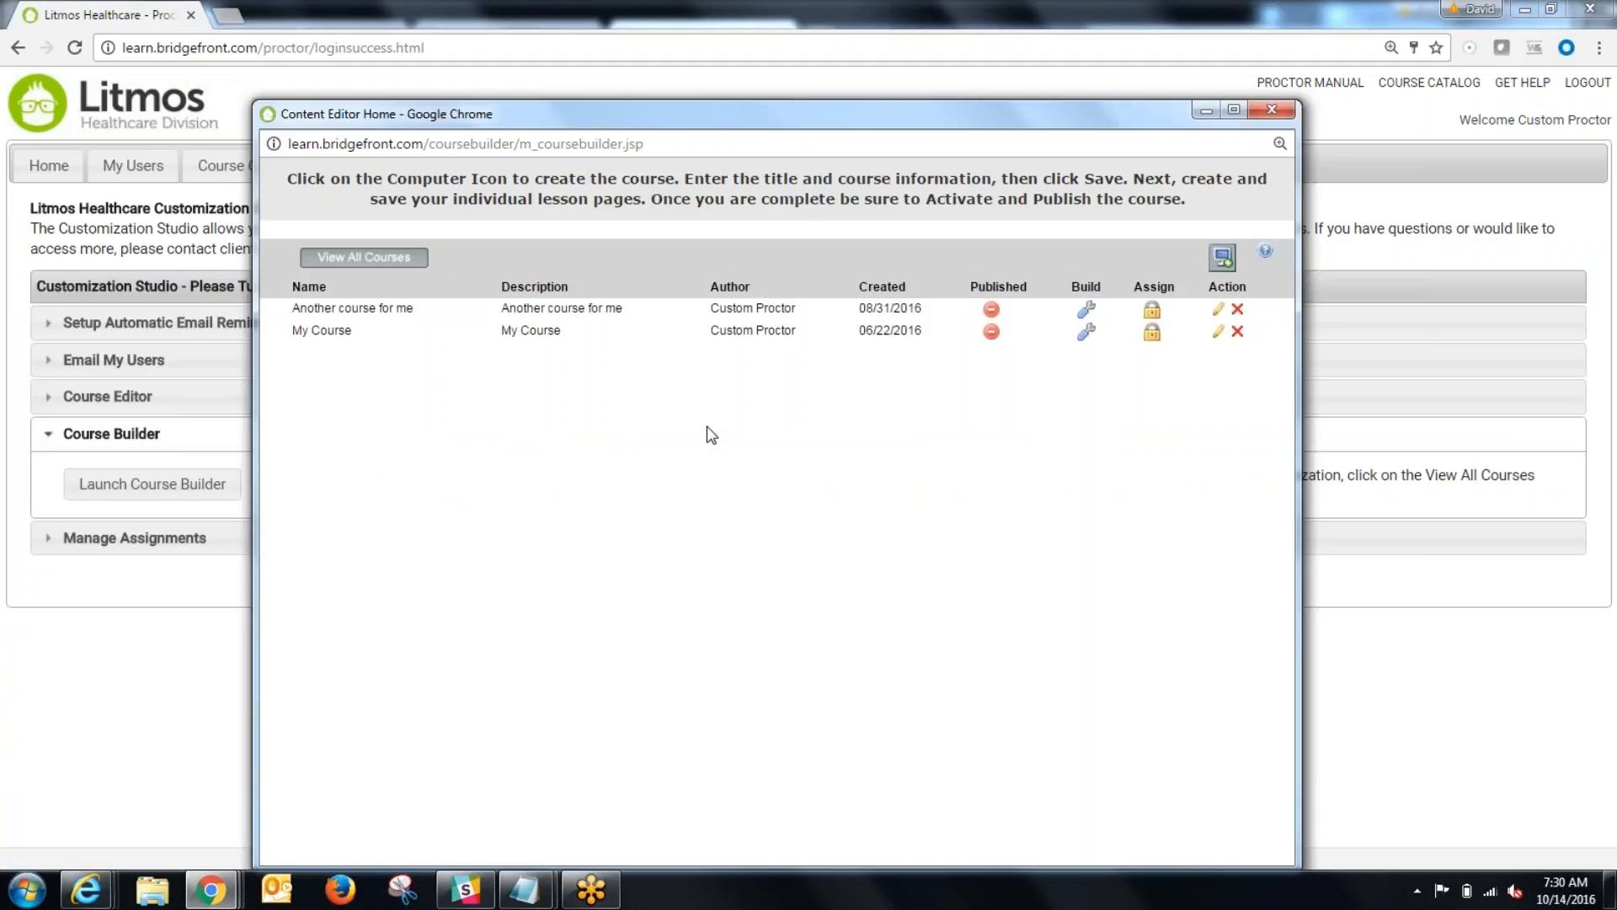
Step: View the list of all custom courses and return to the list of own courses
click(367, 264)
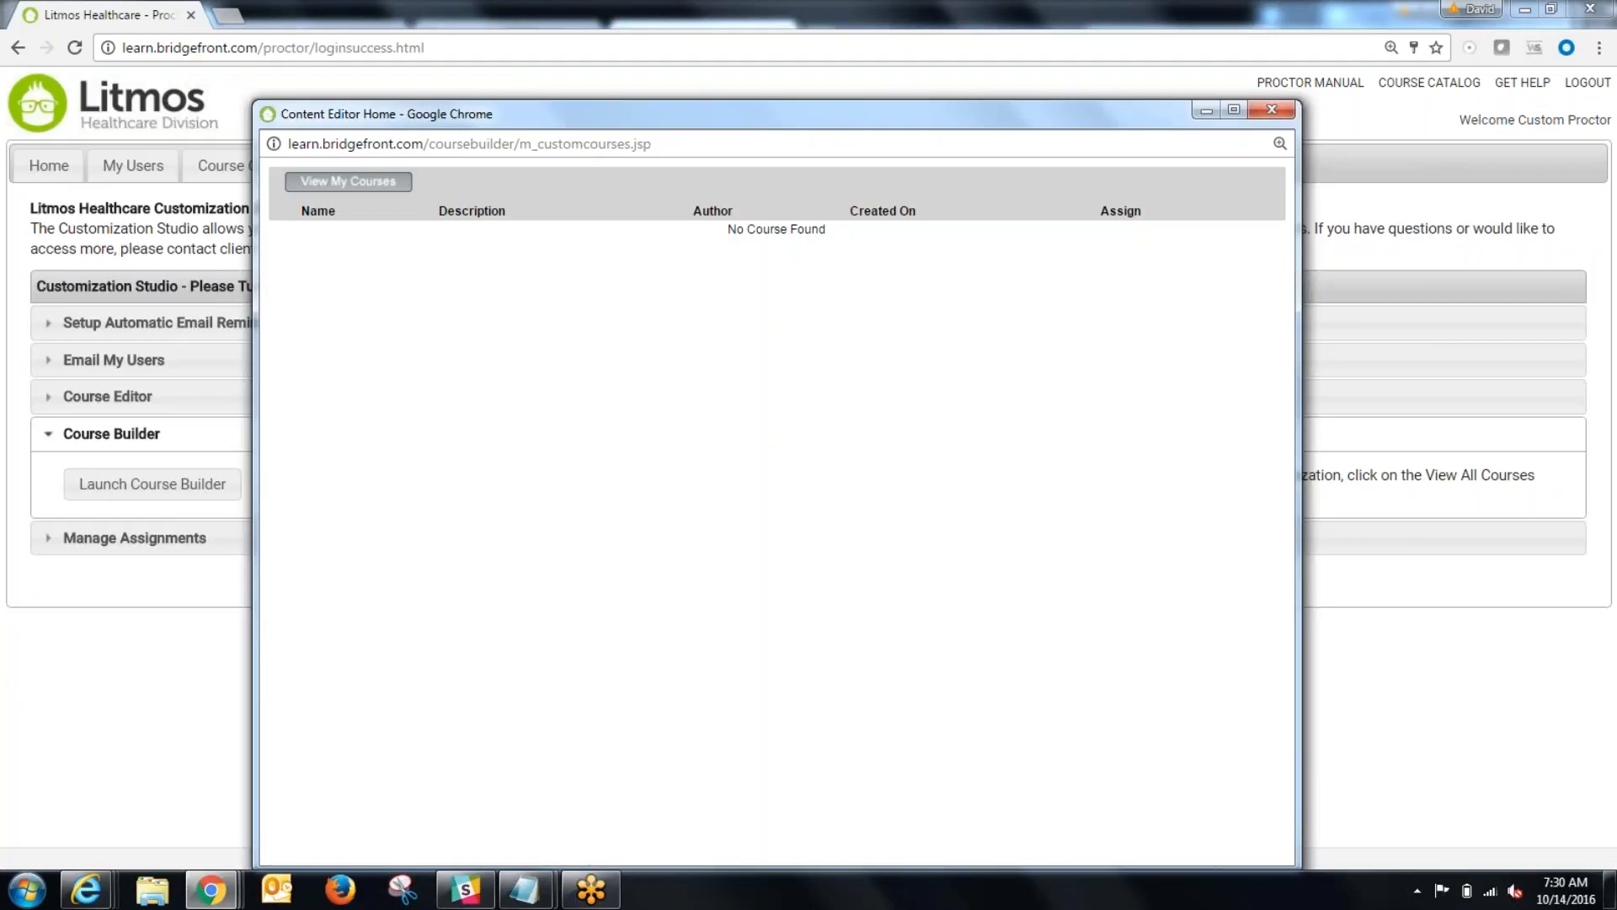
click(337, 190)
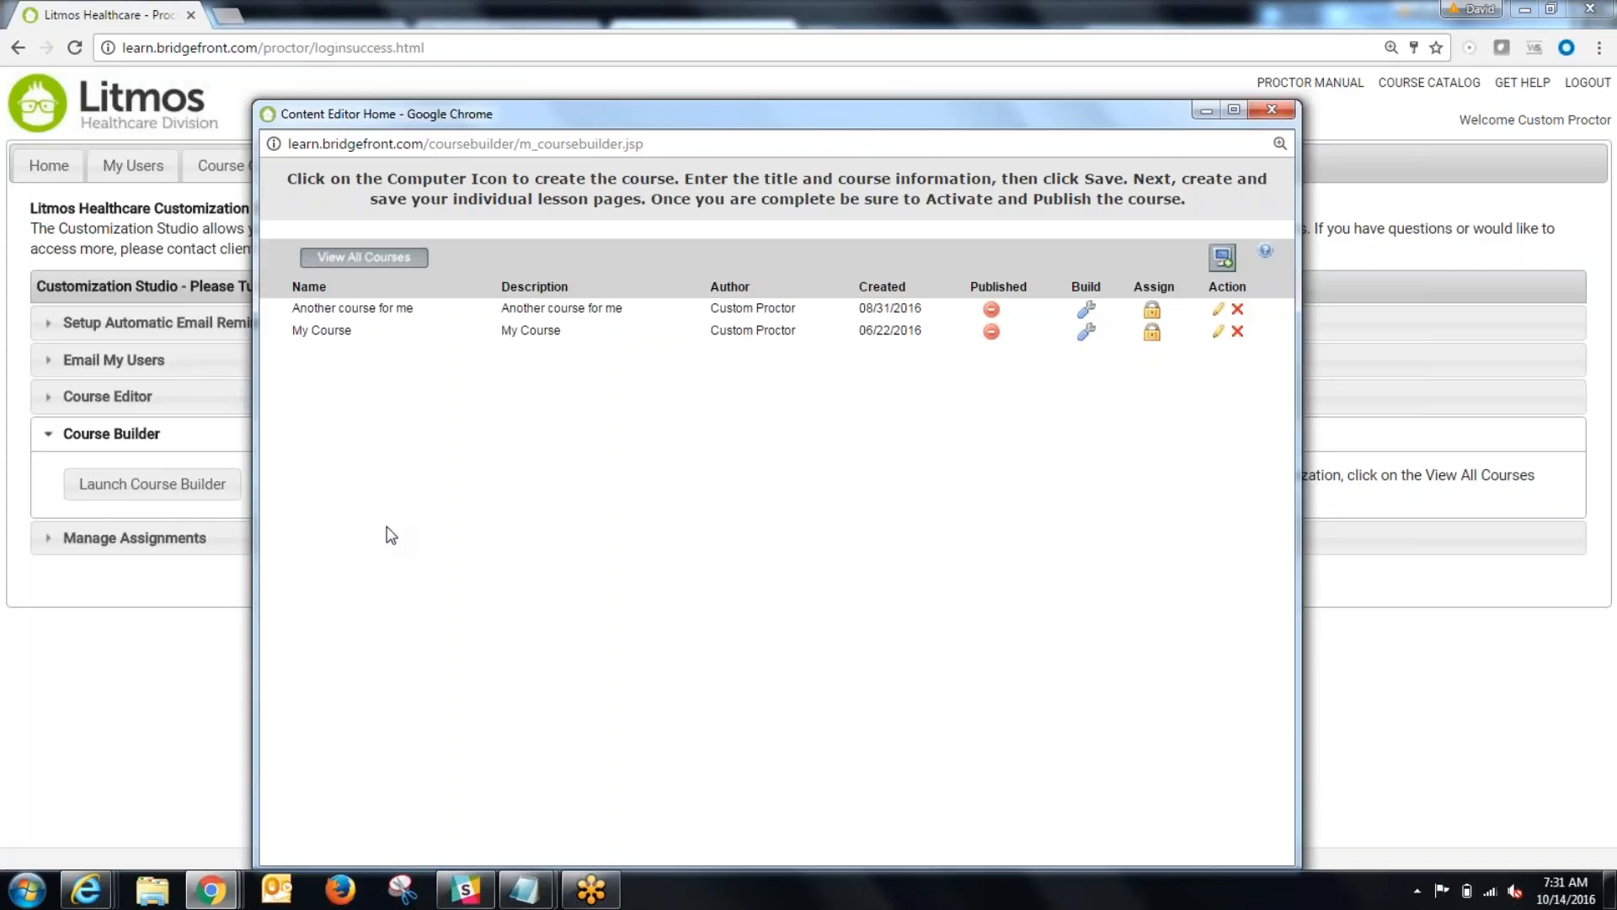
click(358, 256)
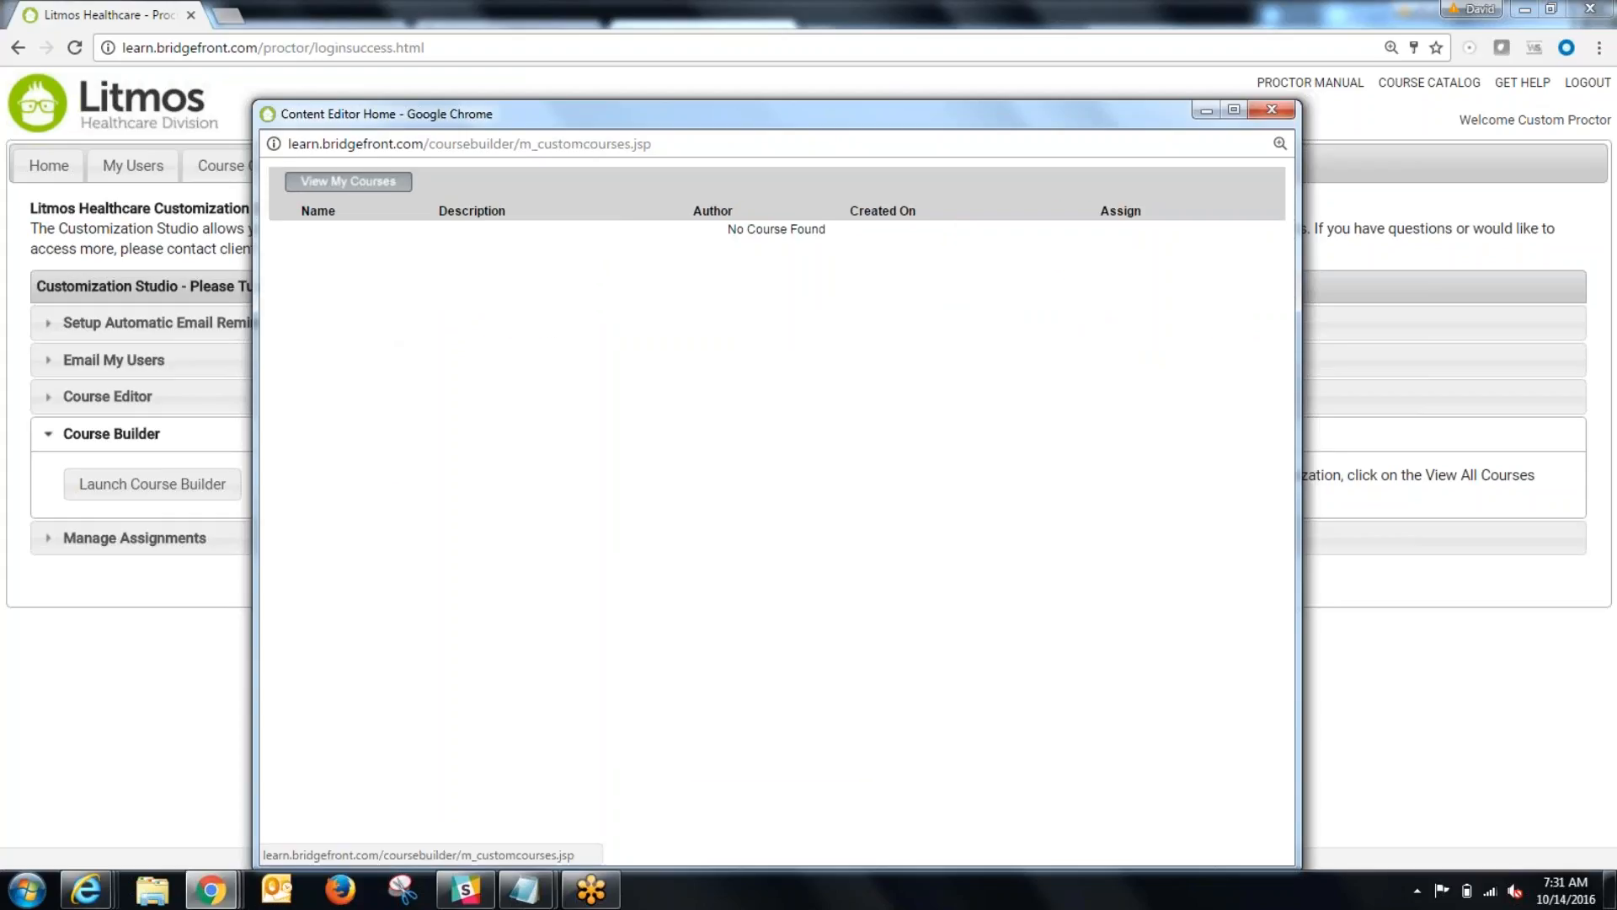
click(370, 181)
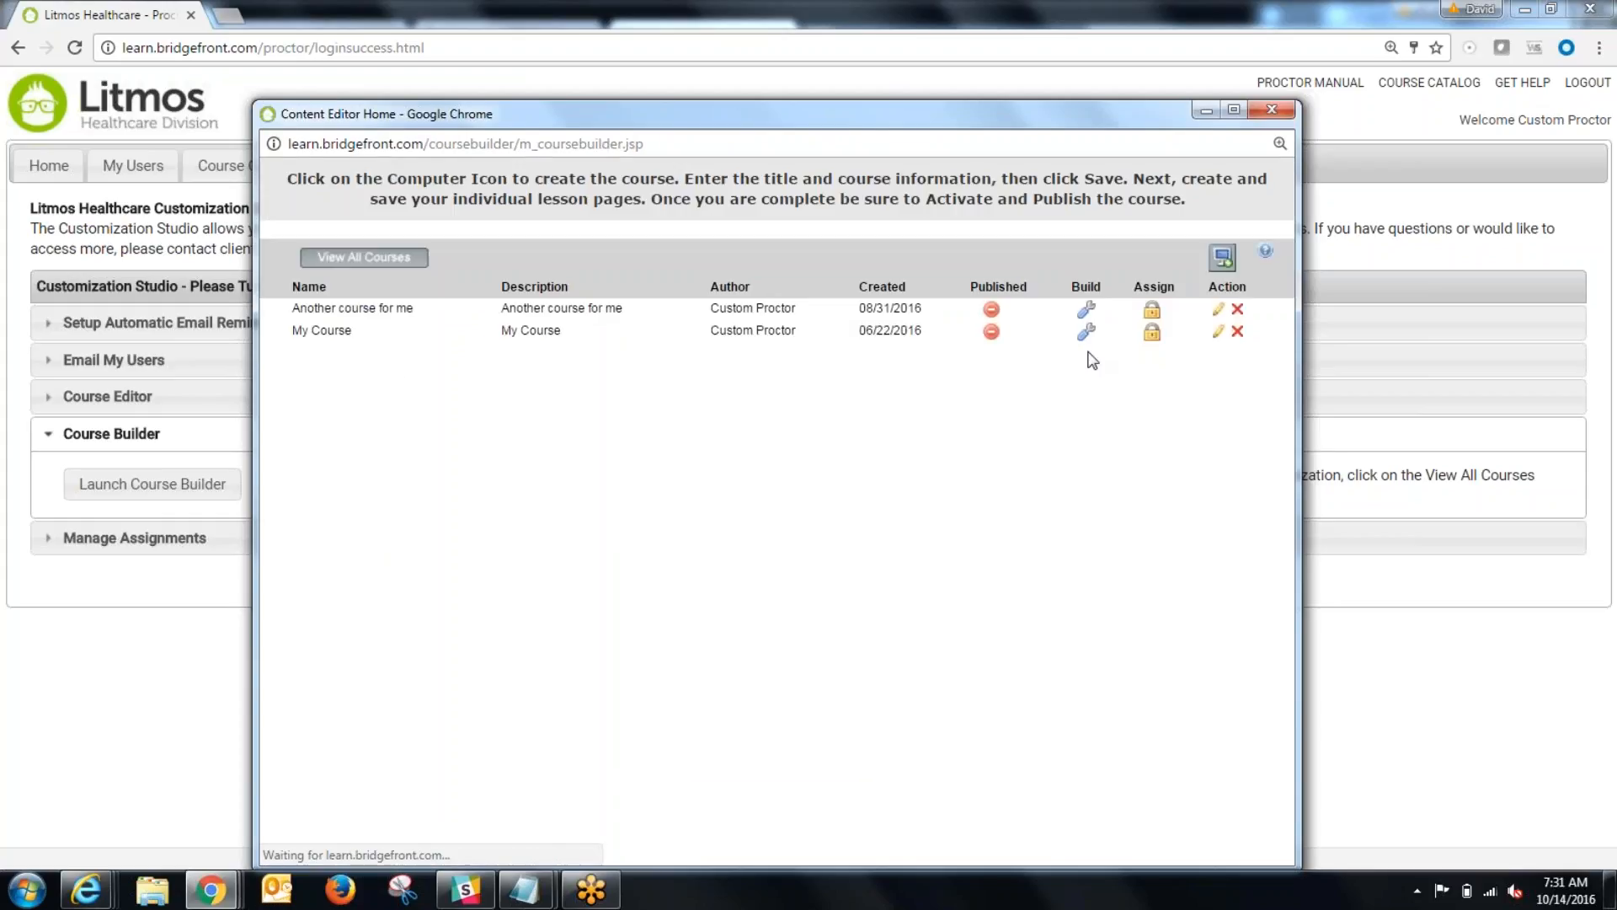
Step: Create and save a new custom course with both its name and description set to "Course Name"
click(1223, 259)
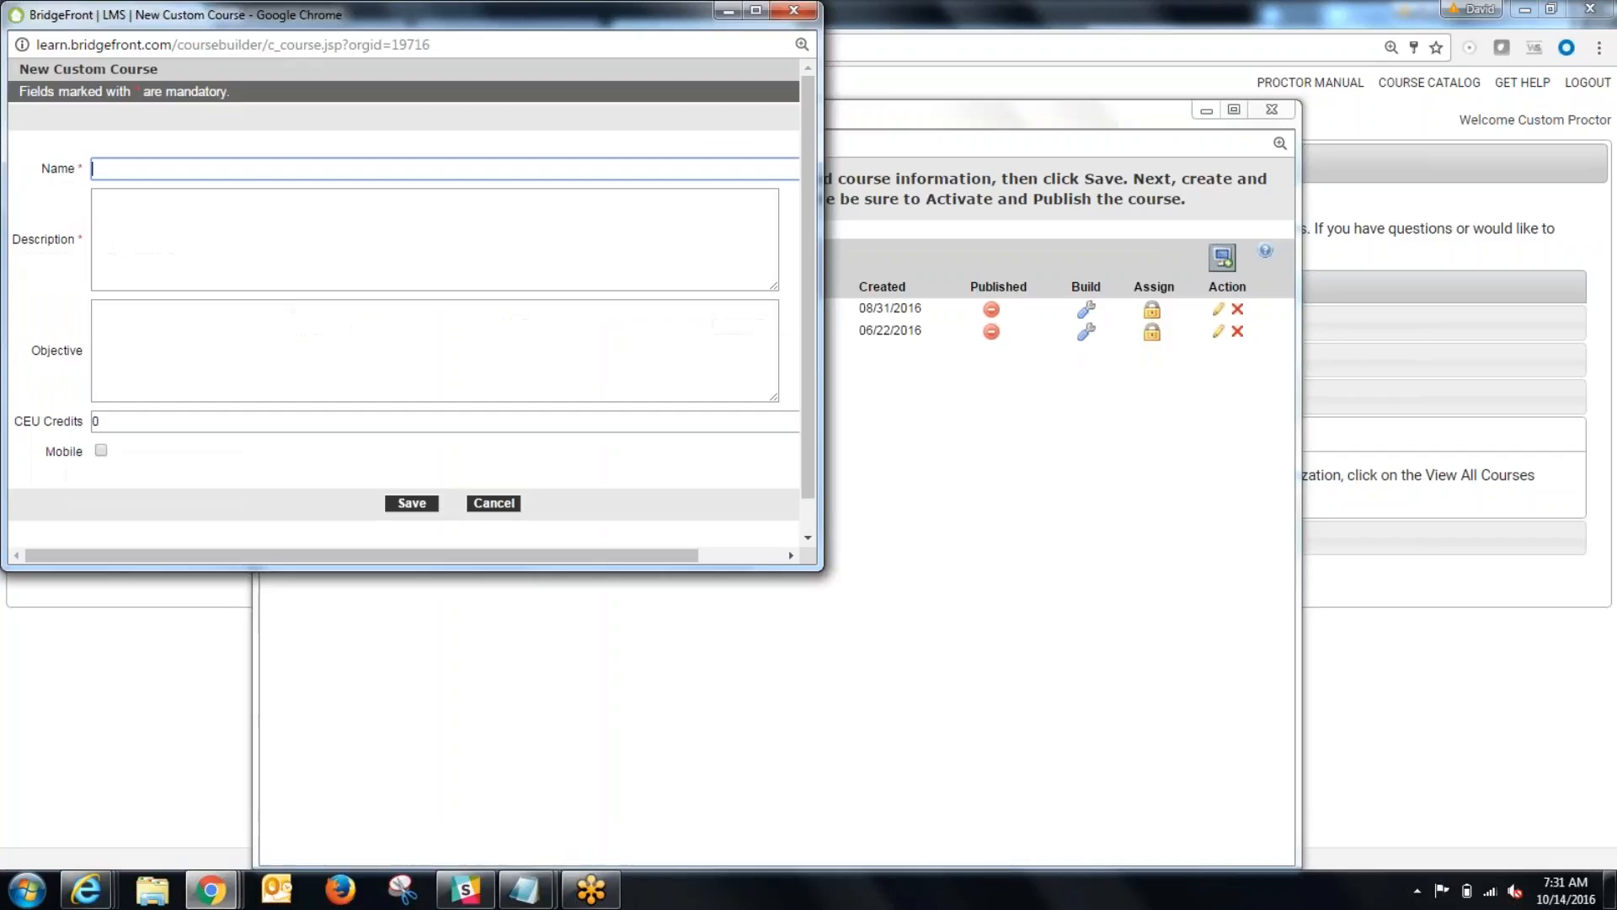
text(Course Name)
key(ctrl+a)
right_click(122, 163)
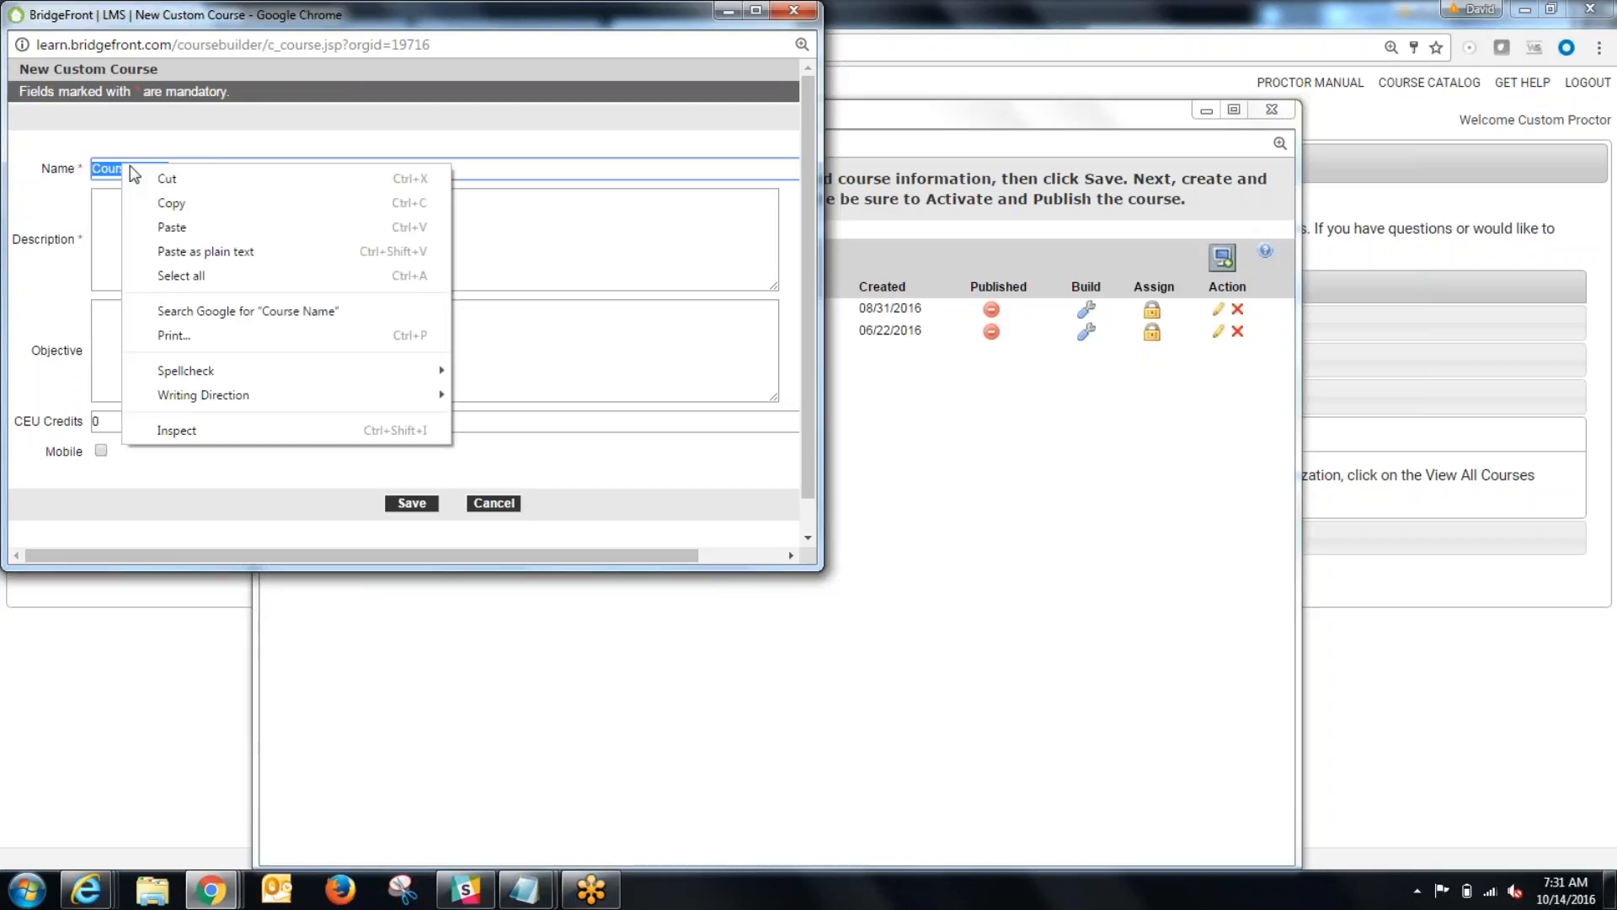
click(180, 199)
right_click(134, 203)
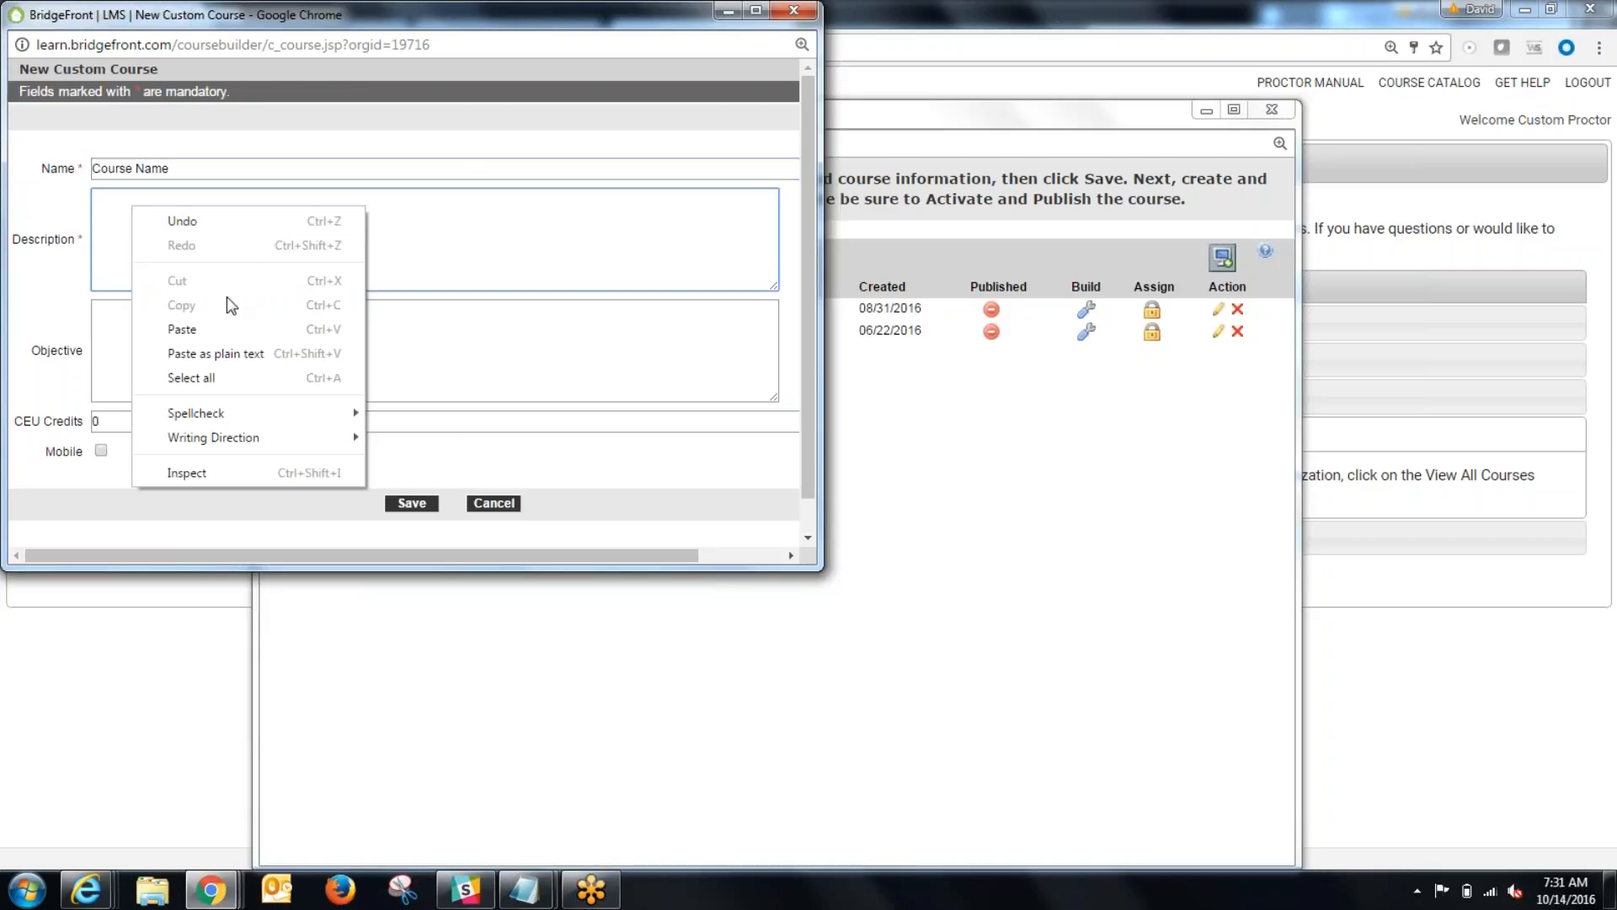
click(202, 353)
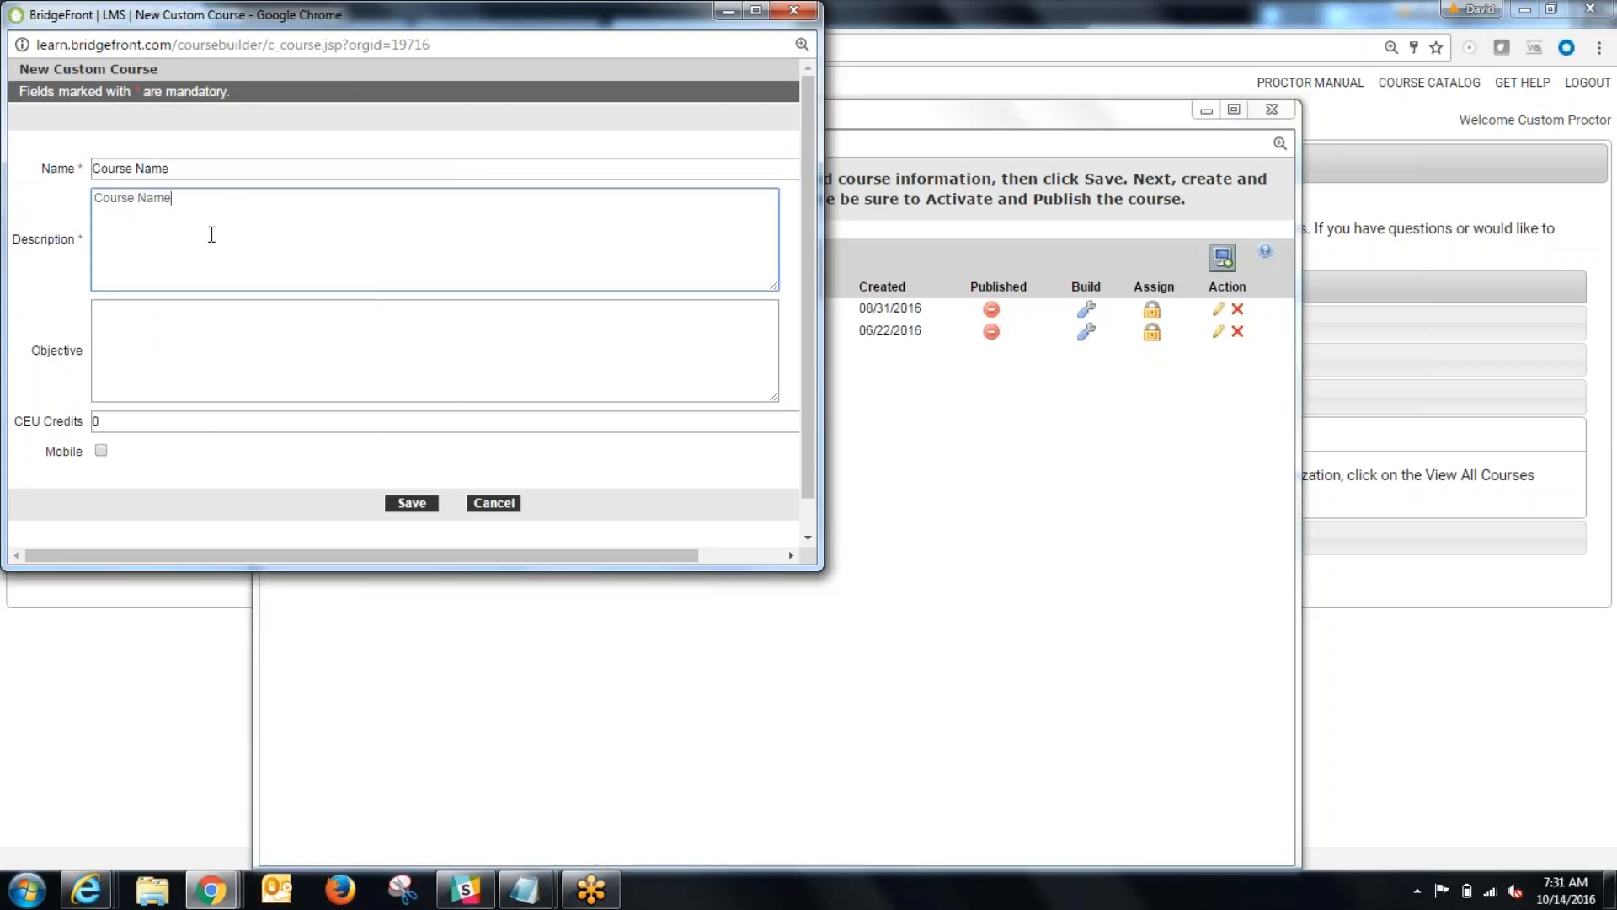
click(411, 503)
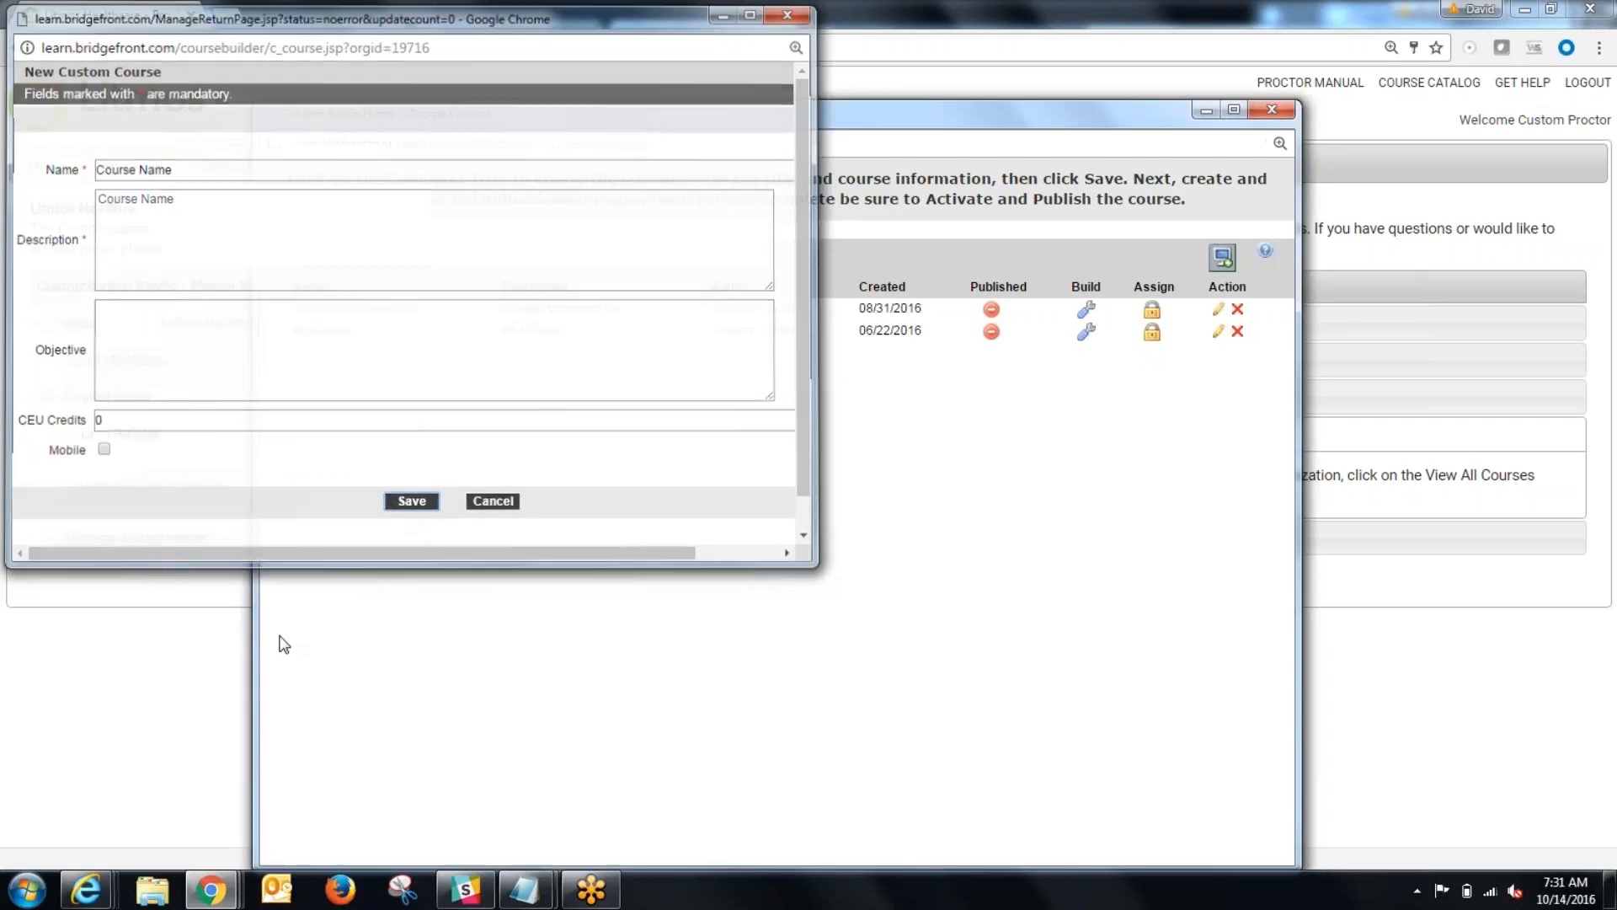
Step: Publish the course named My Course and unpublish it again
drag(360, 353, 287, 354)
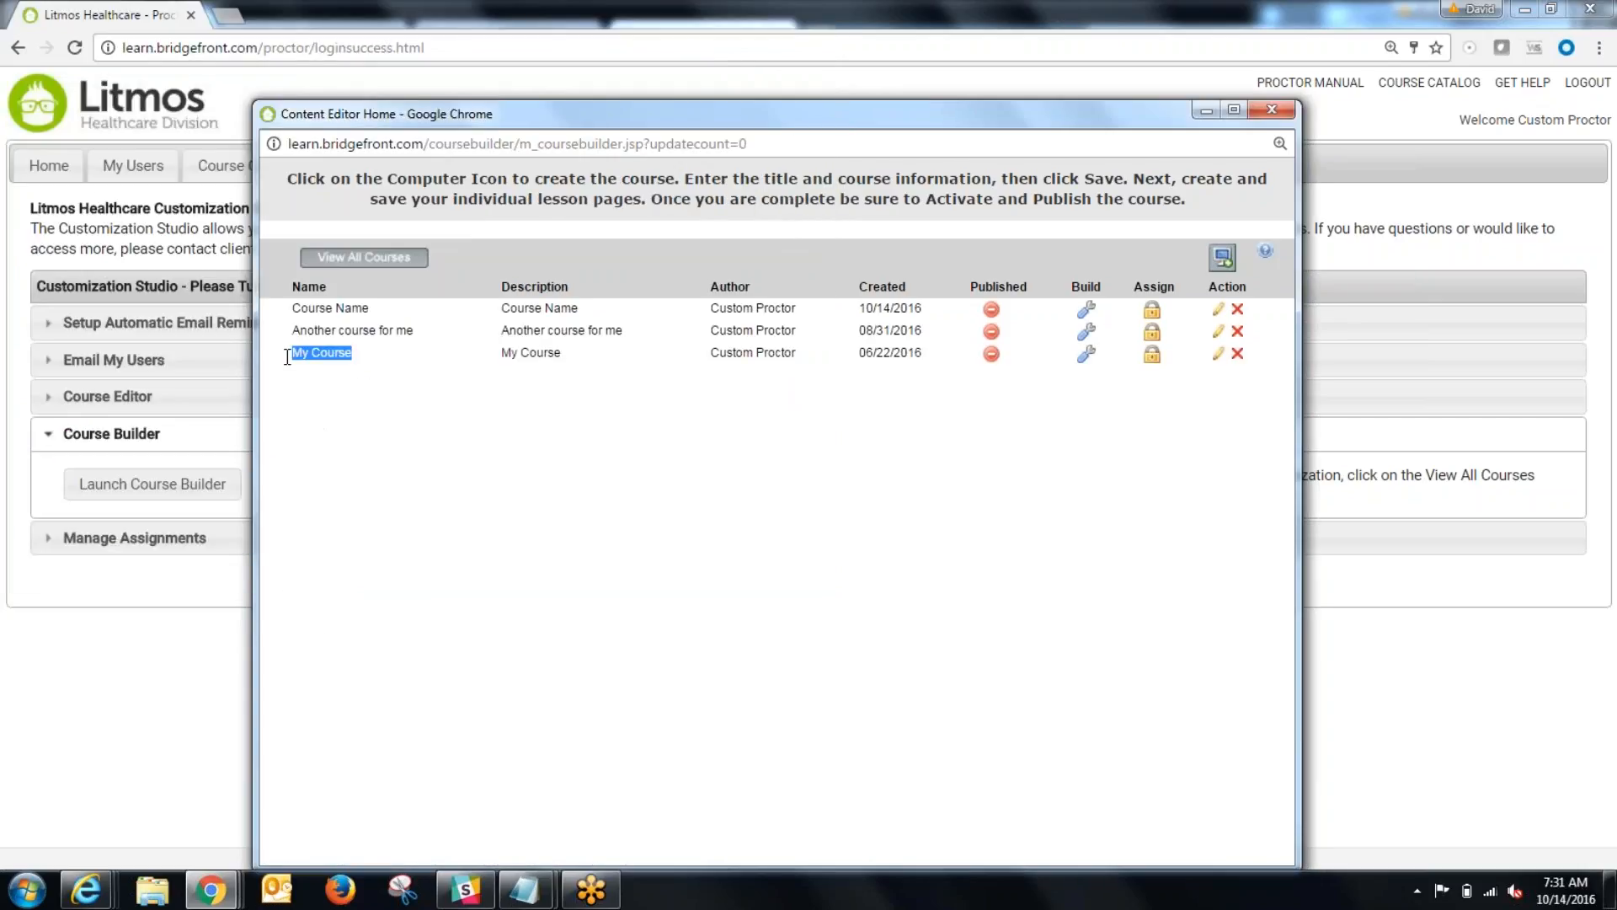
click(923, 401)
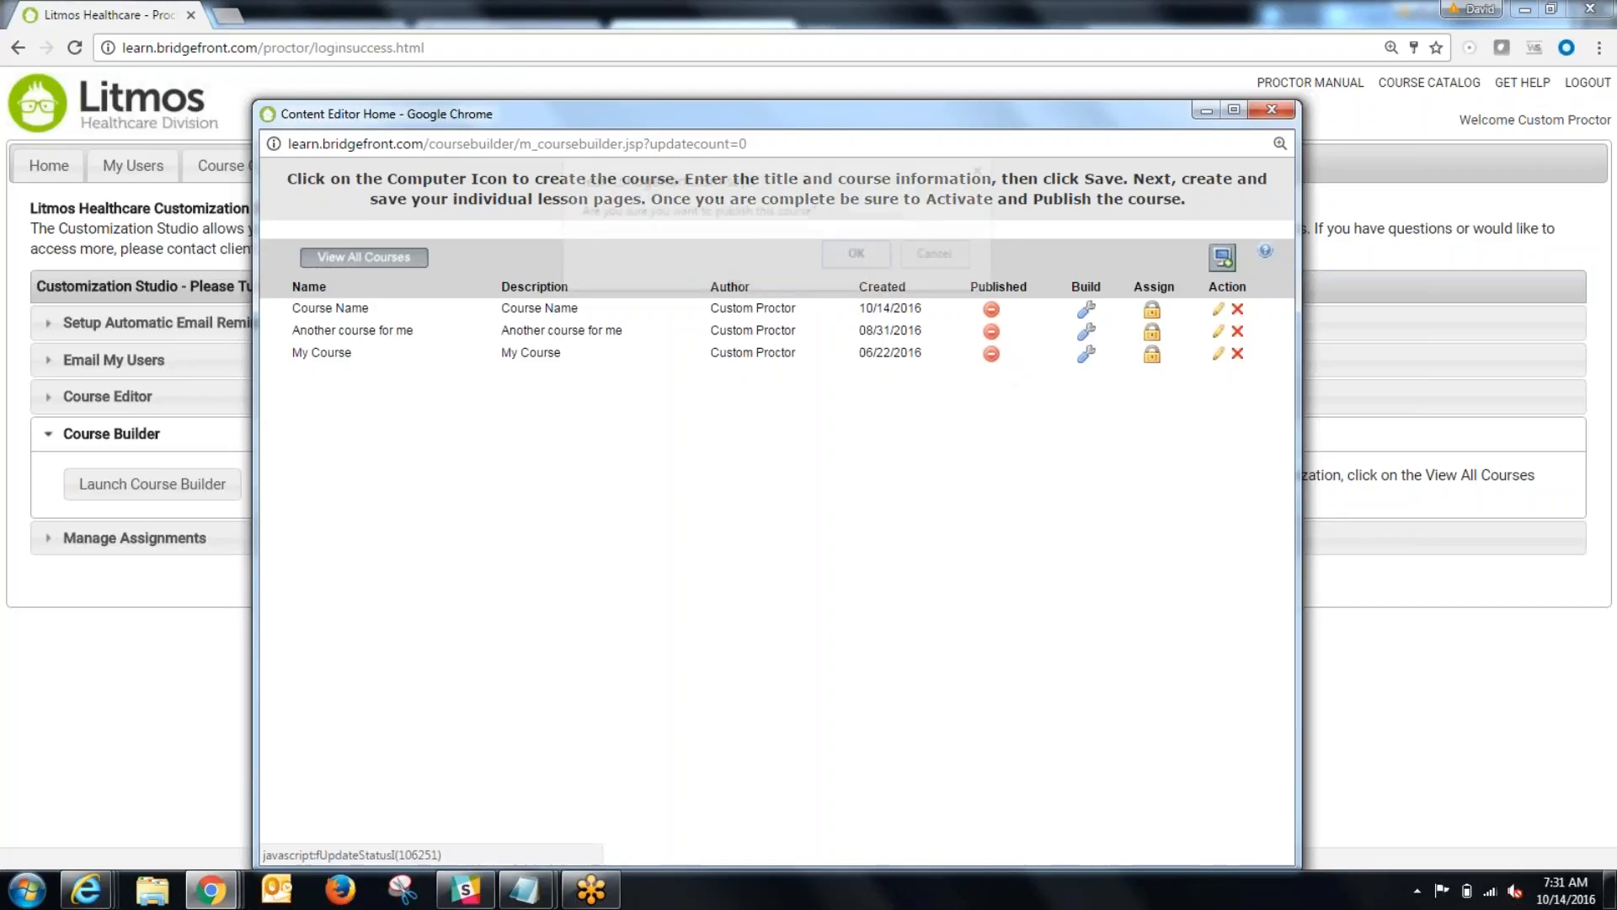
click(991, 353)
click(859, 255)
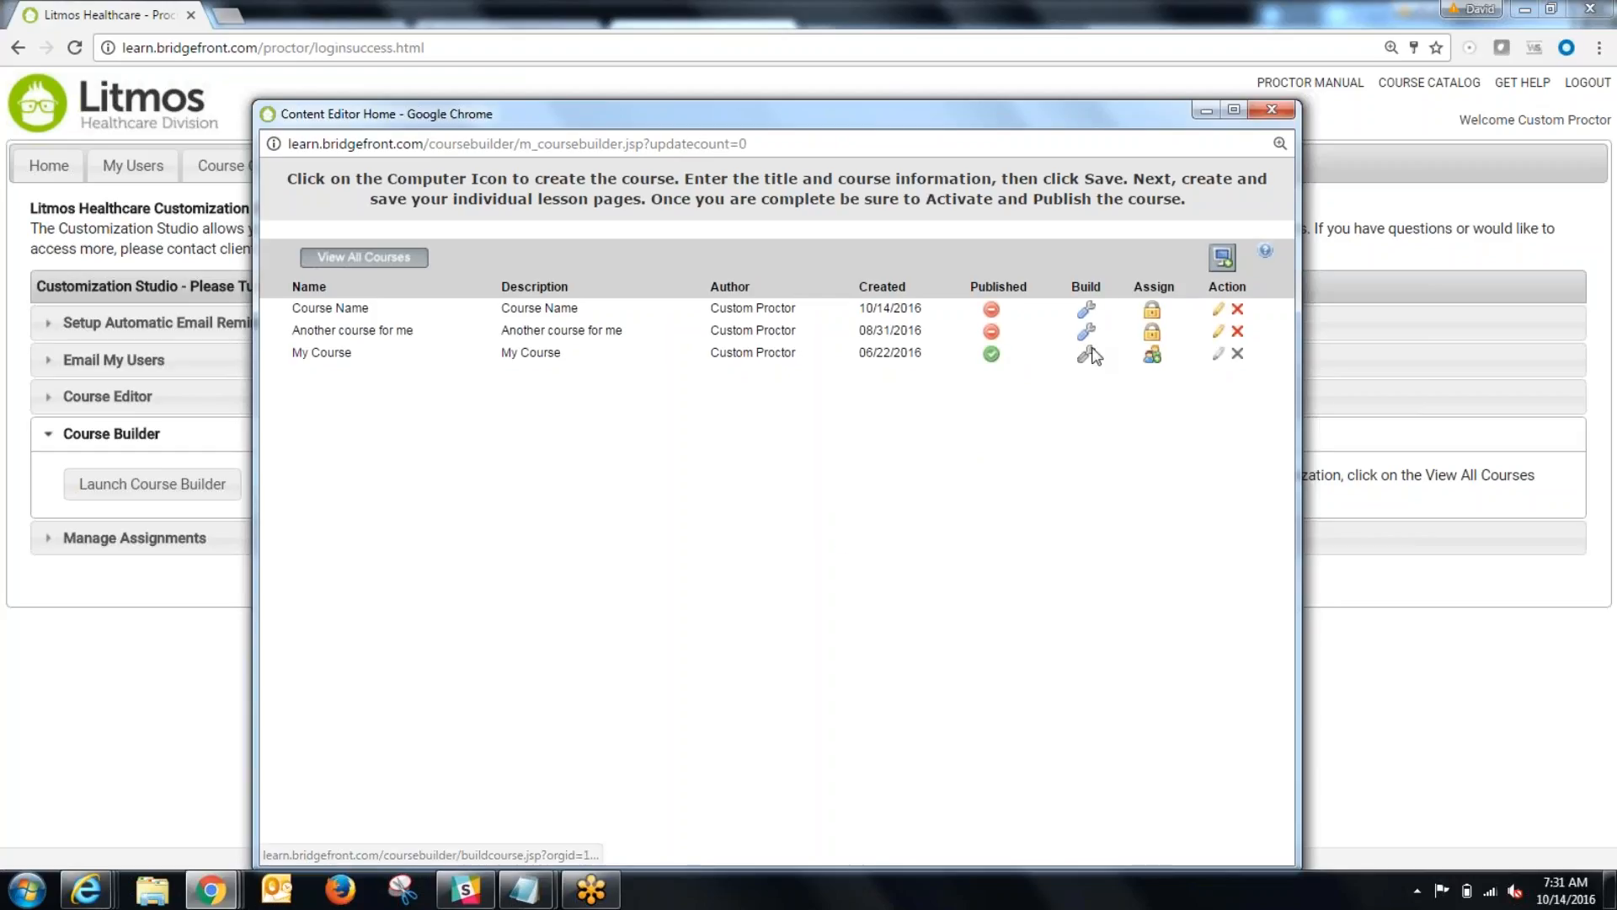
click(991, 355)
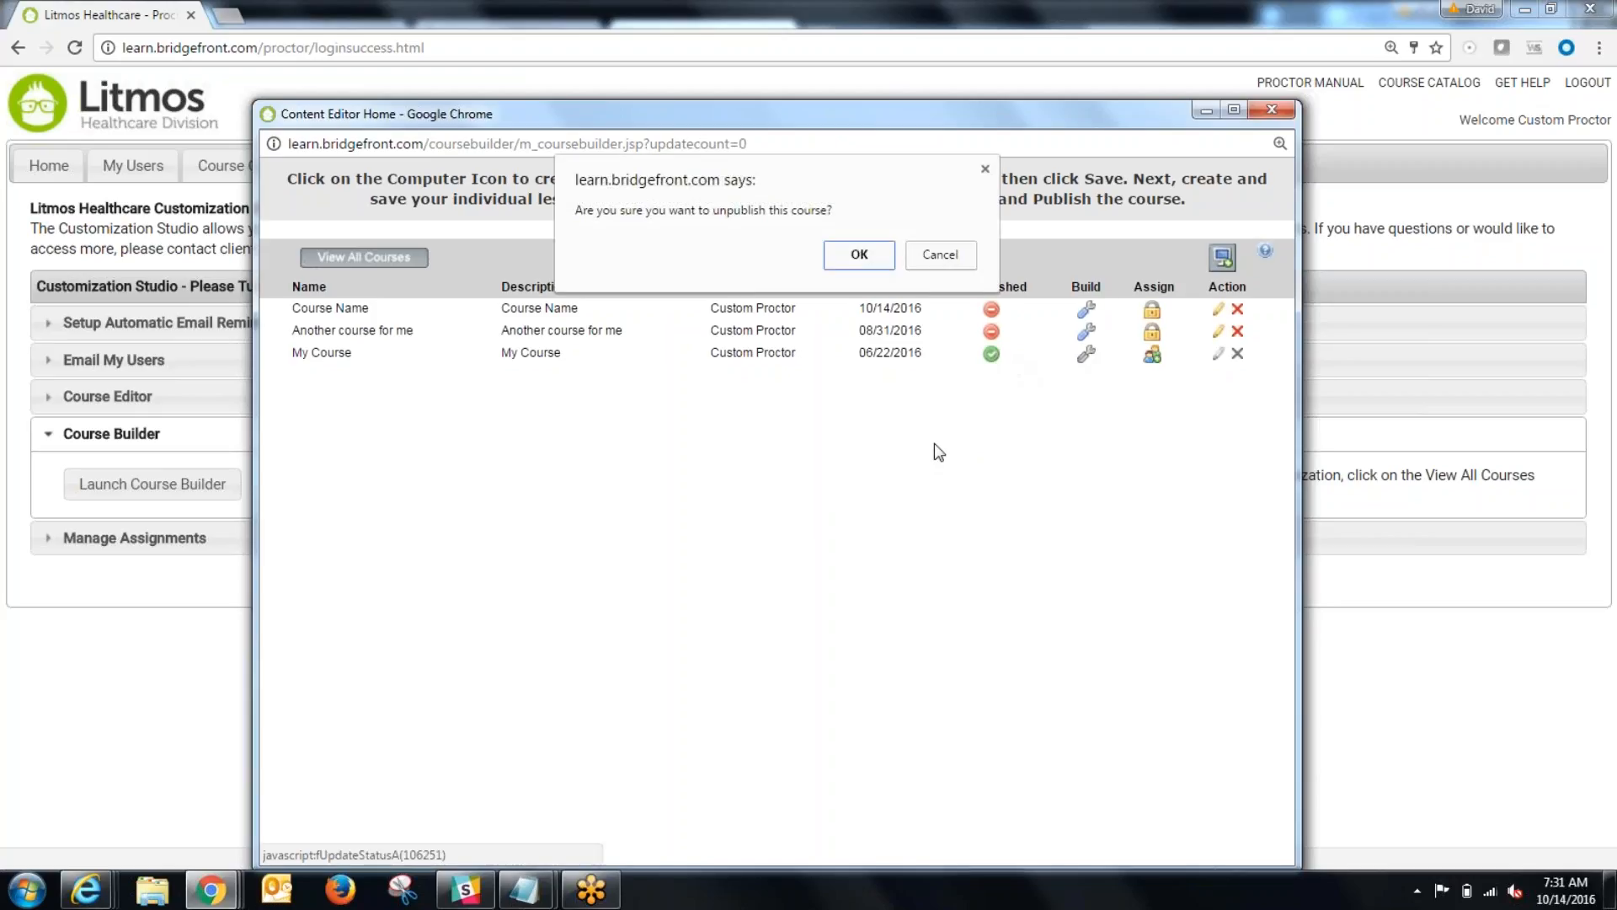
click(859, 256)
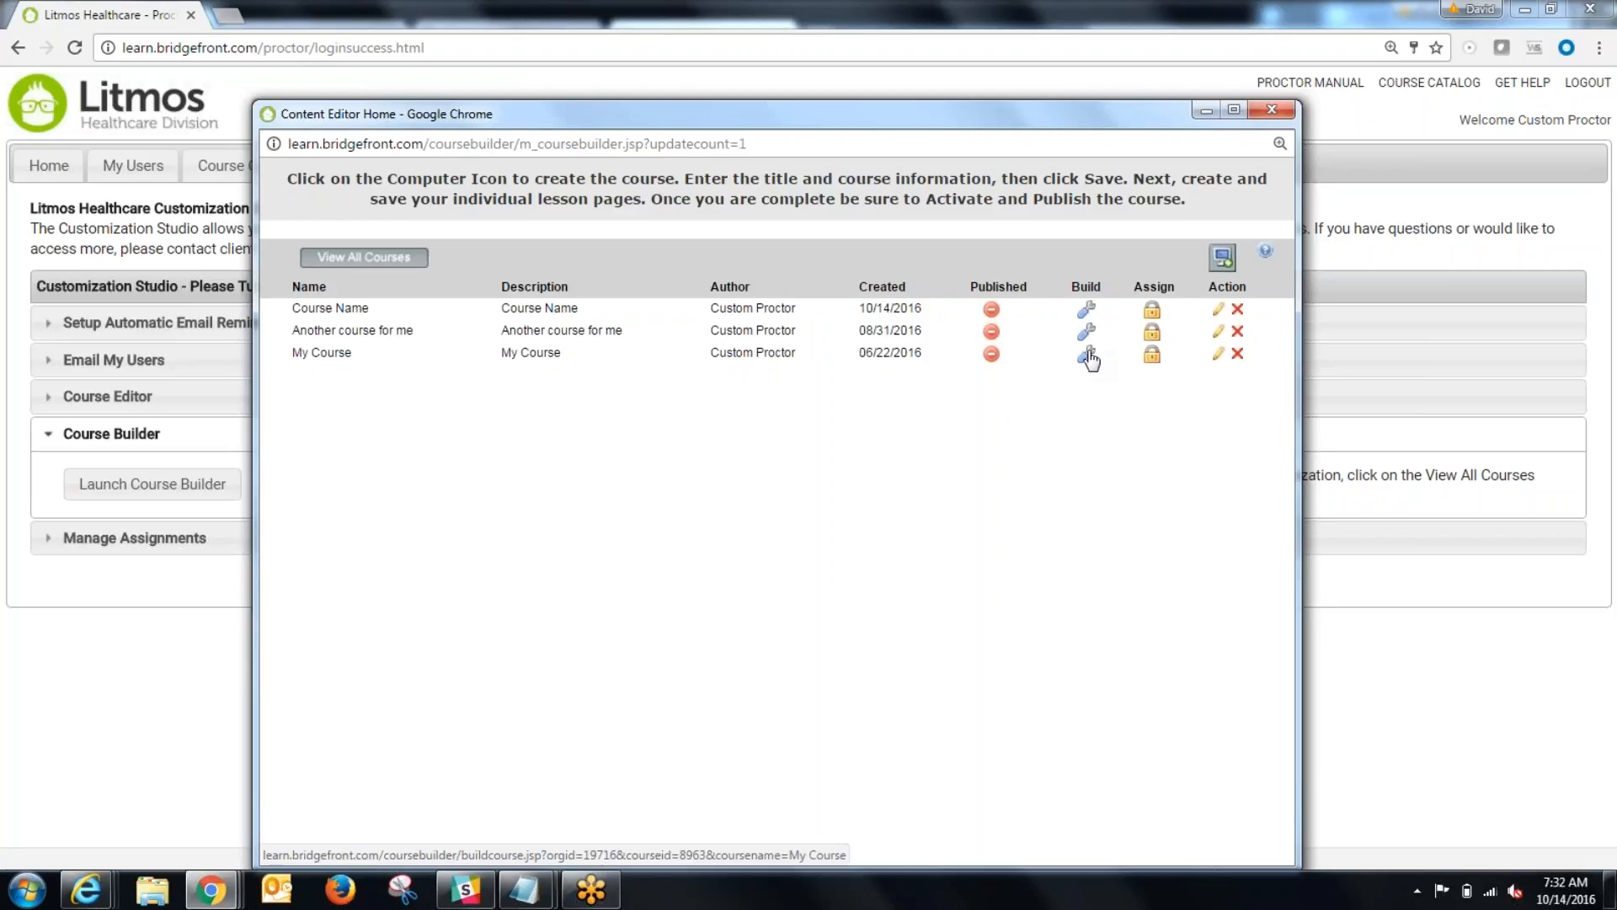
Step: Open My Course for building, look over the text and image on Page 1, and return to the course list
click(1086, 354)
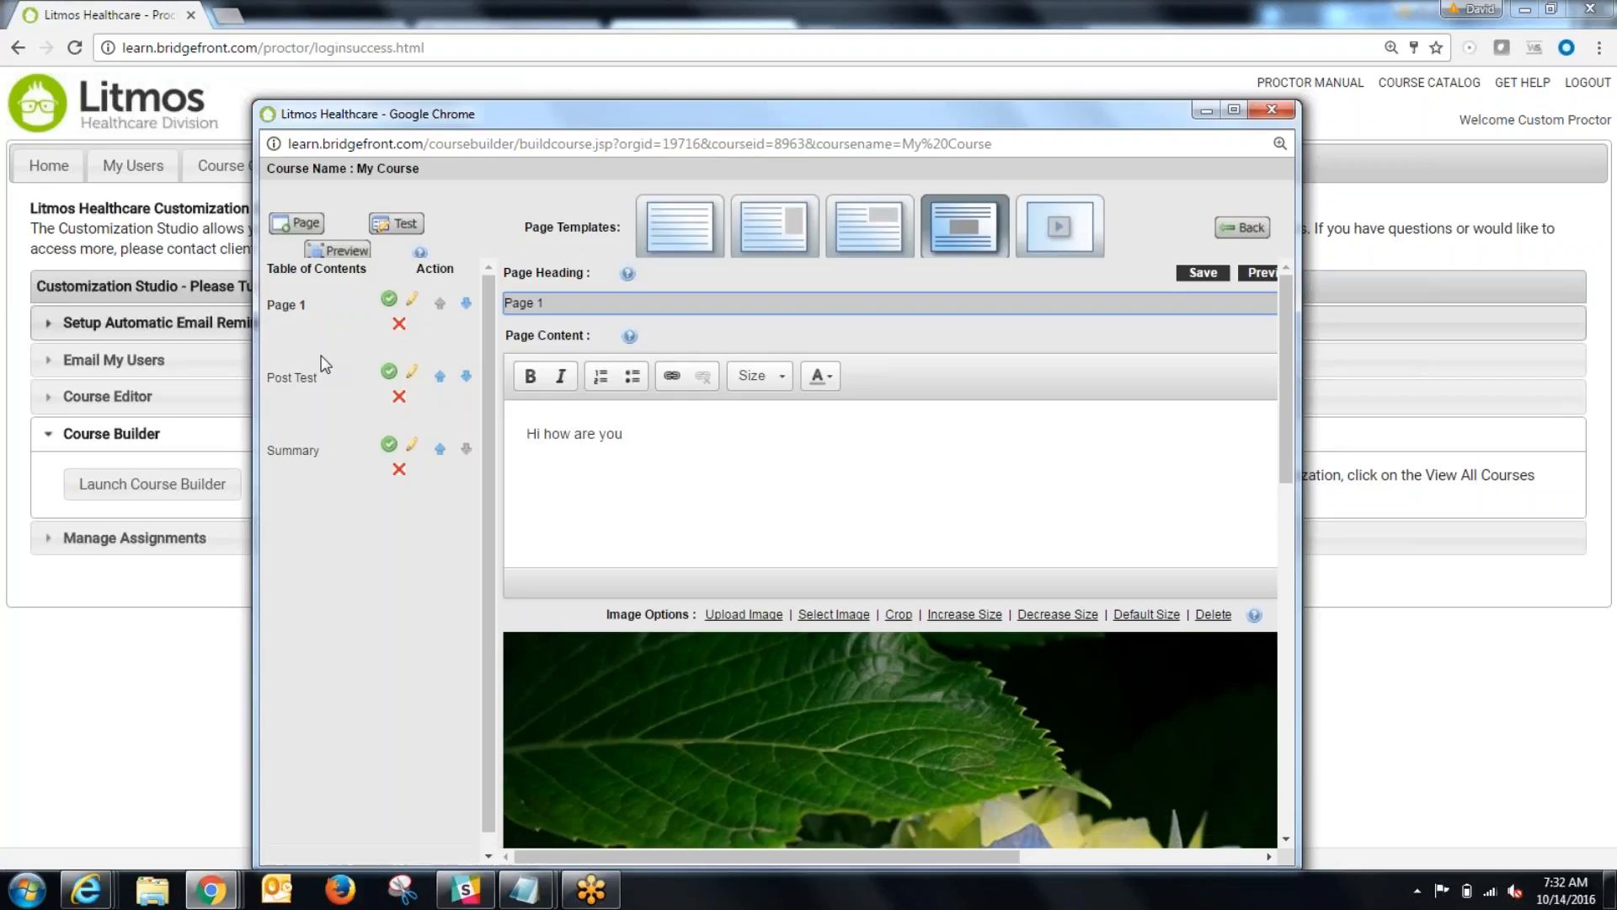
scroll(986, 583, down, 3)
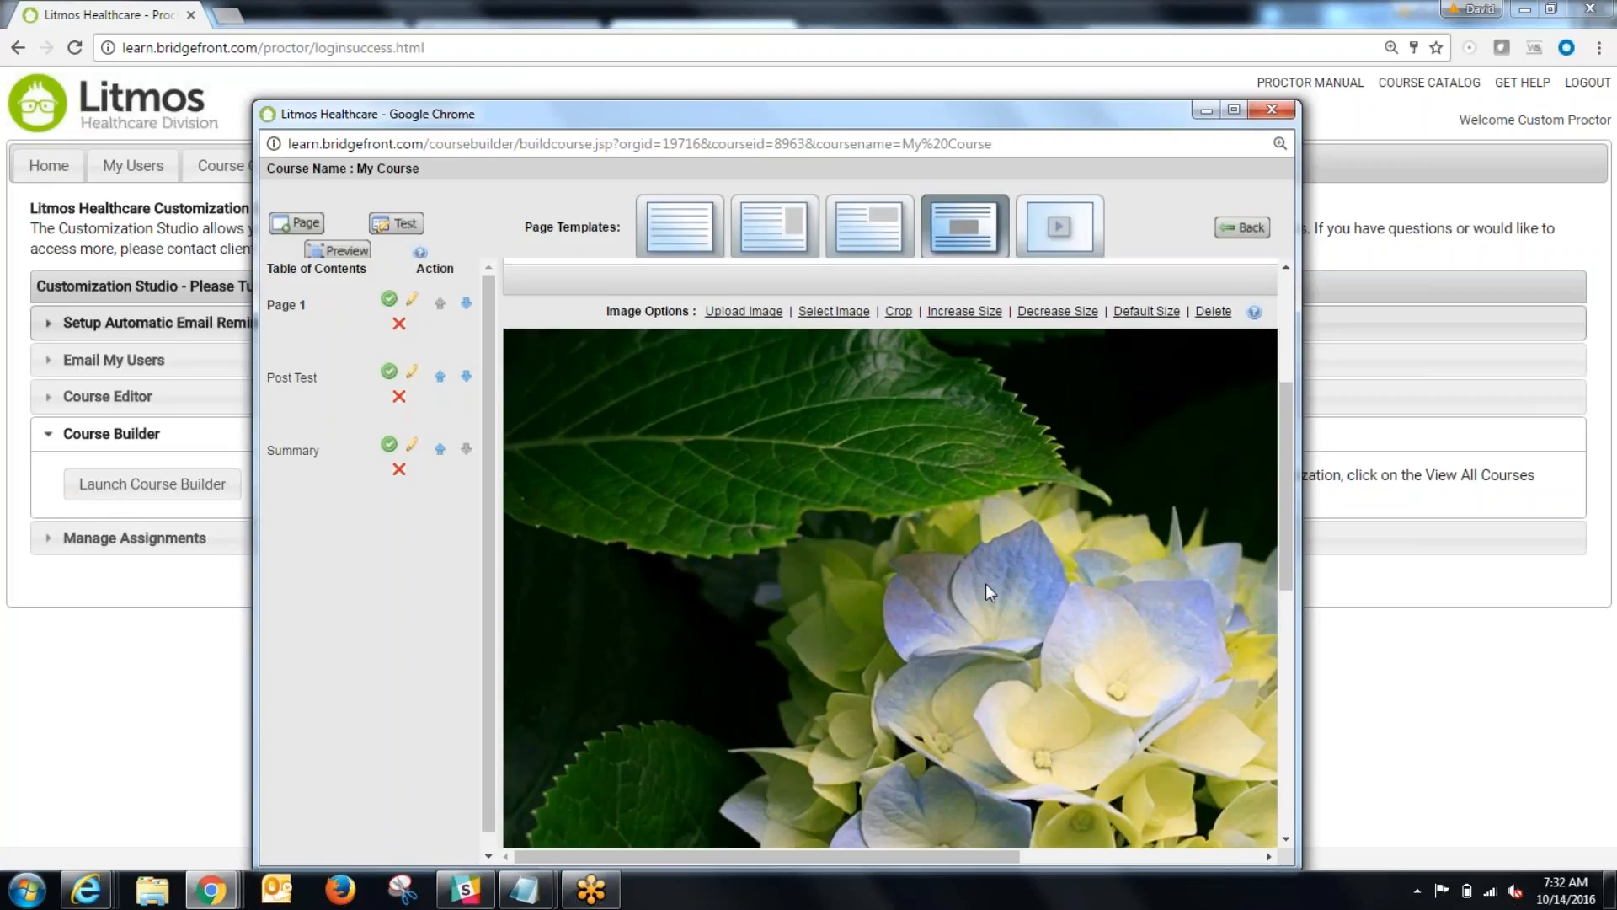
scroll(986, 583, up, 3)
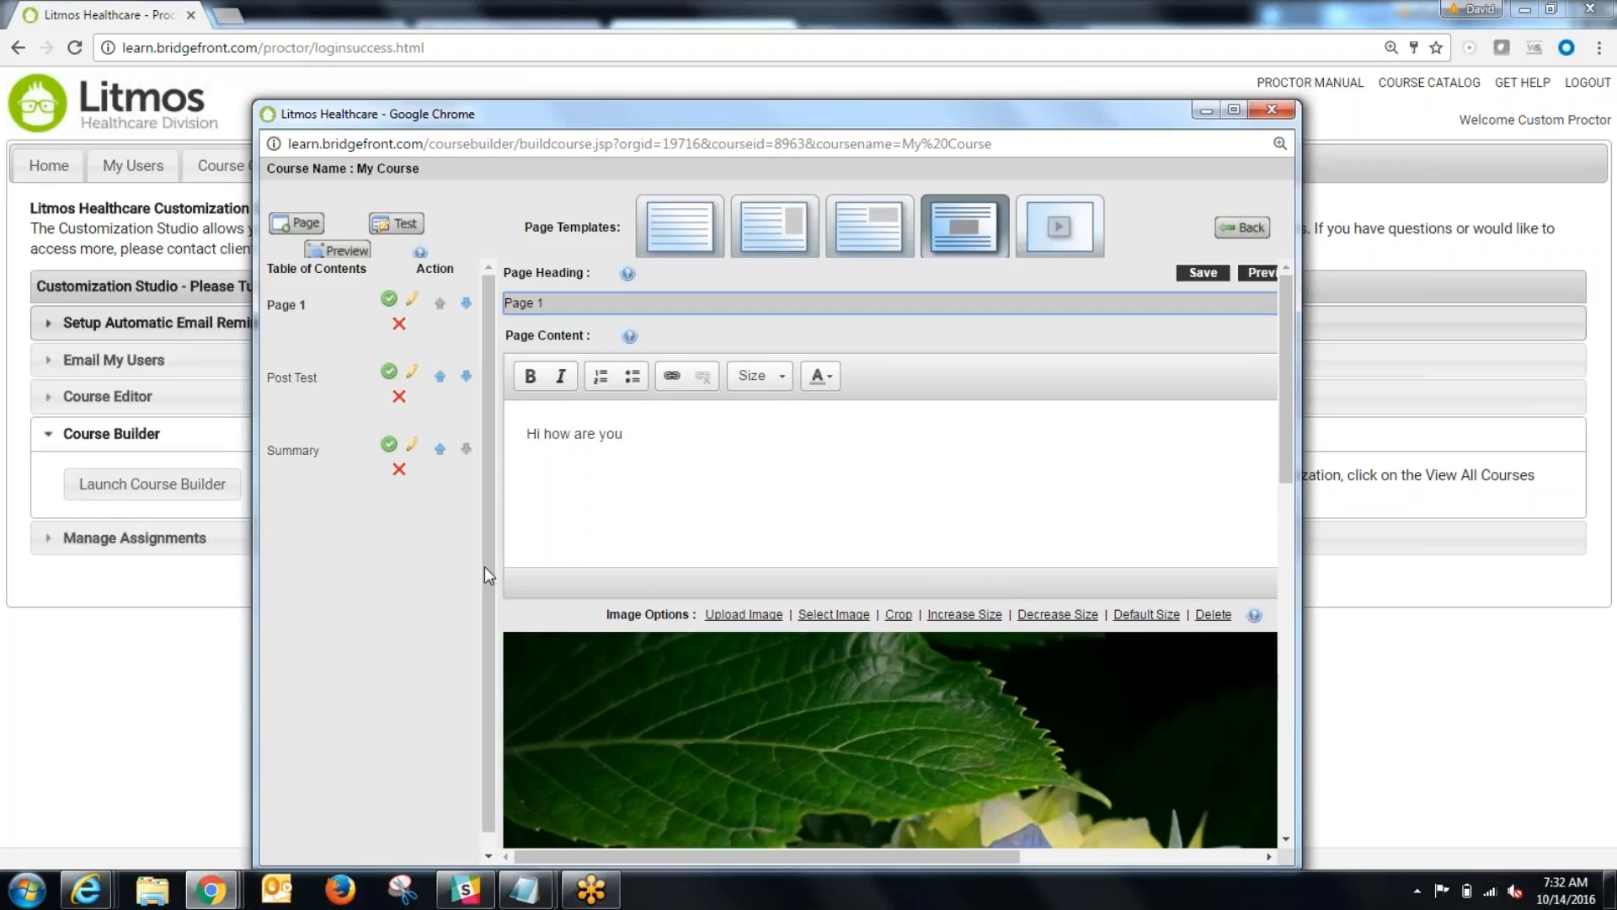
click(1243, 227)
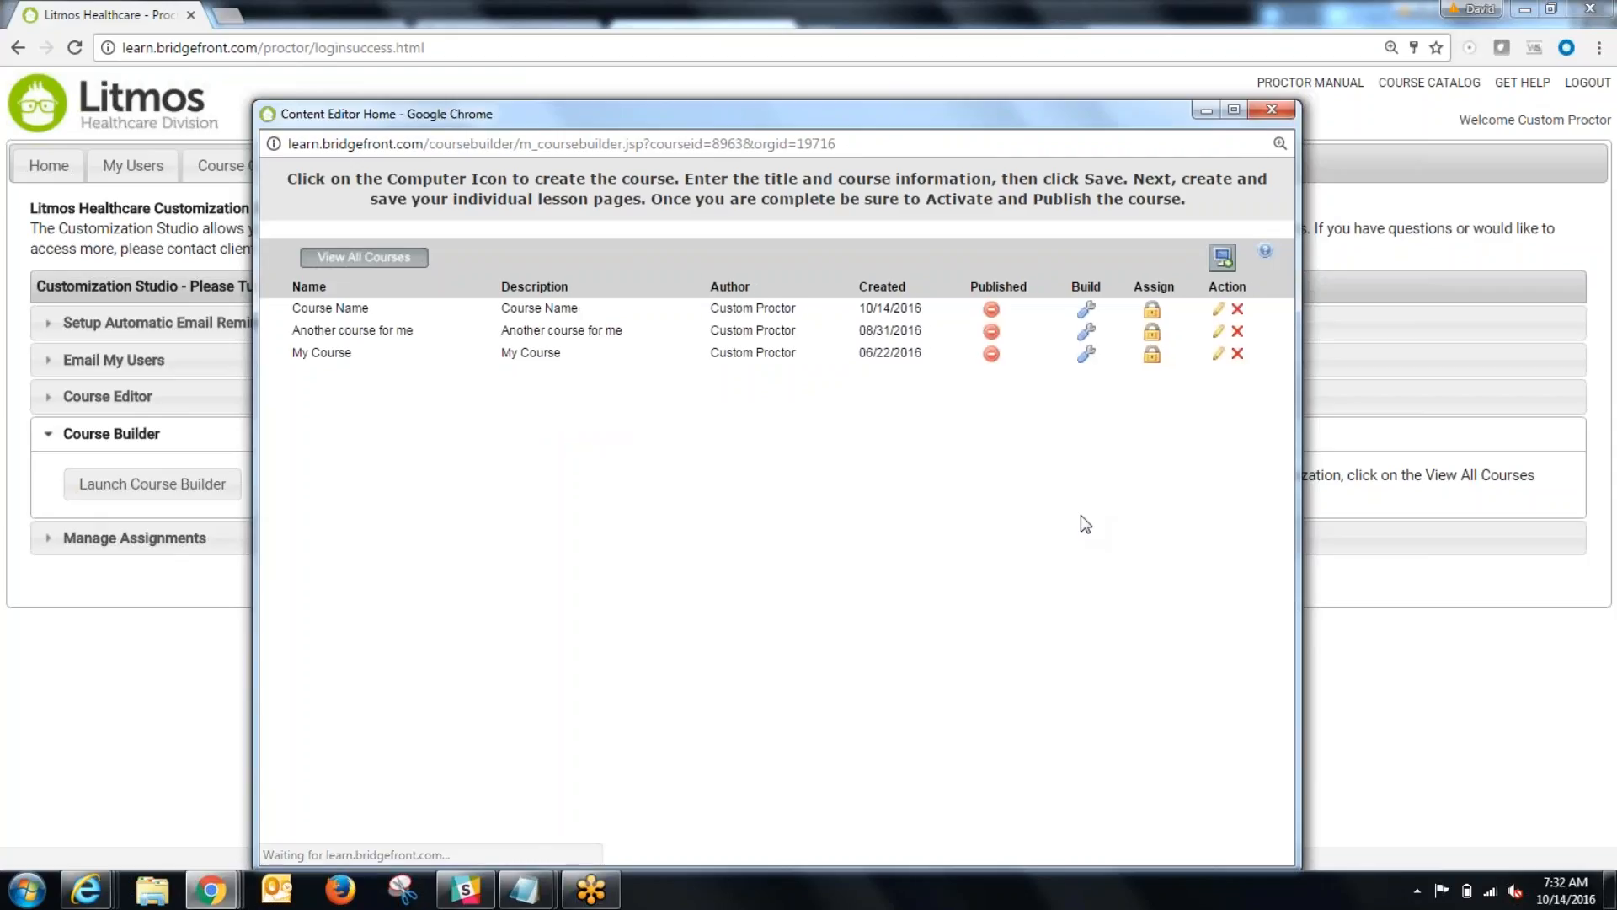
Step: Open the new "Course Name" course for building and read the default instructions on its Welcome Page
click(1082, 314)
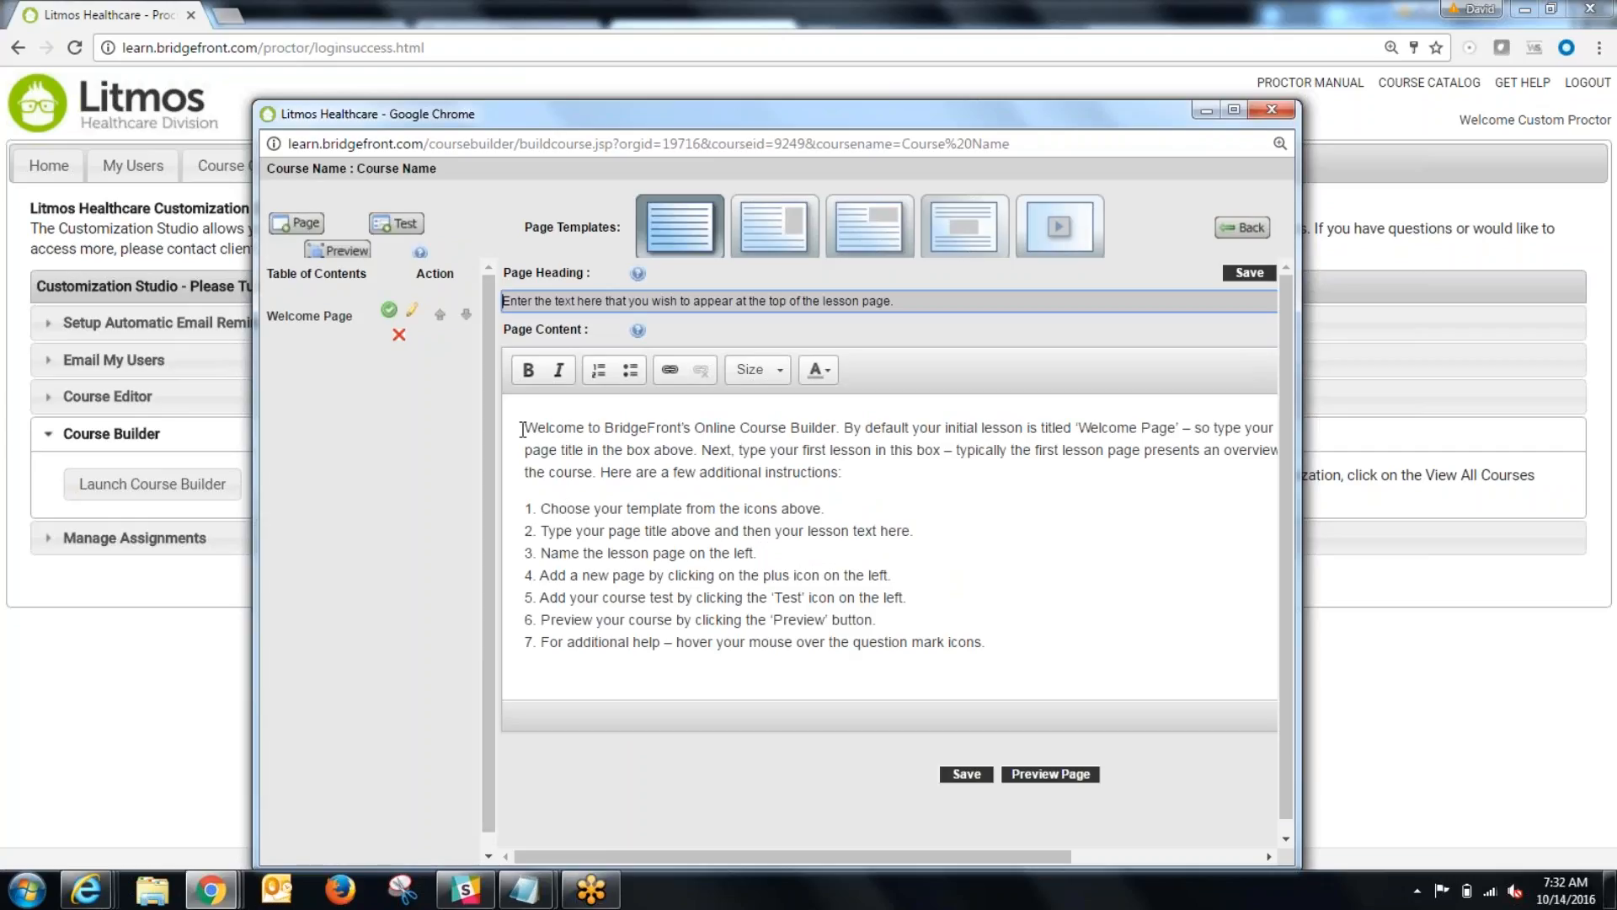
drag(522, 429, 1028, 665)
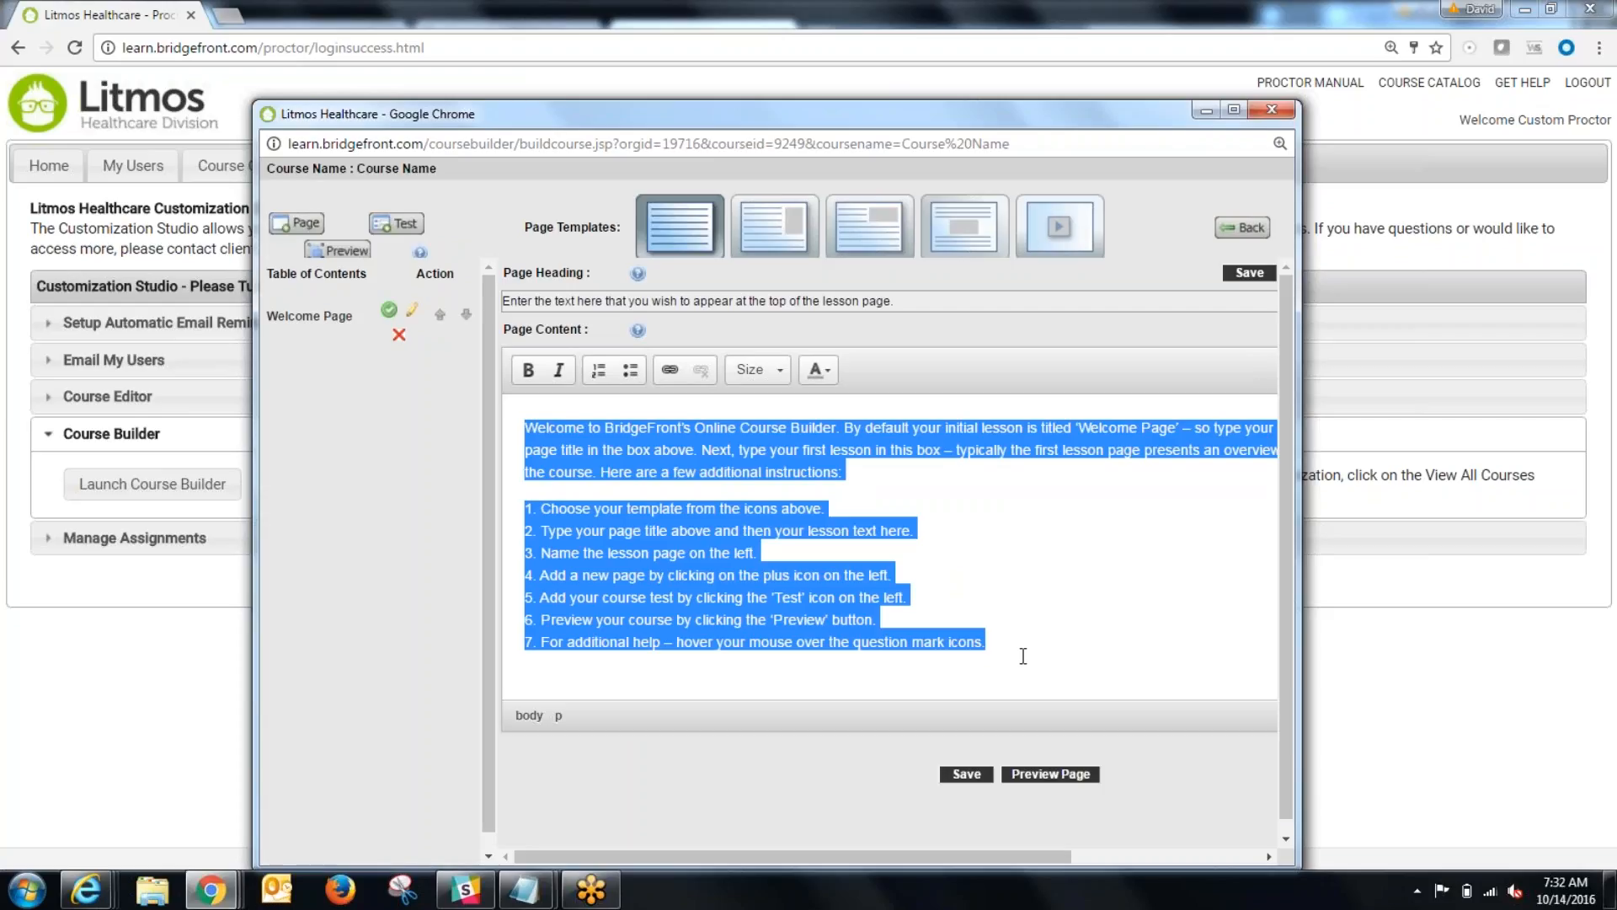
click(1023, 656)
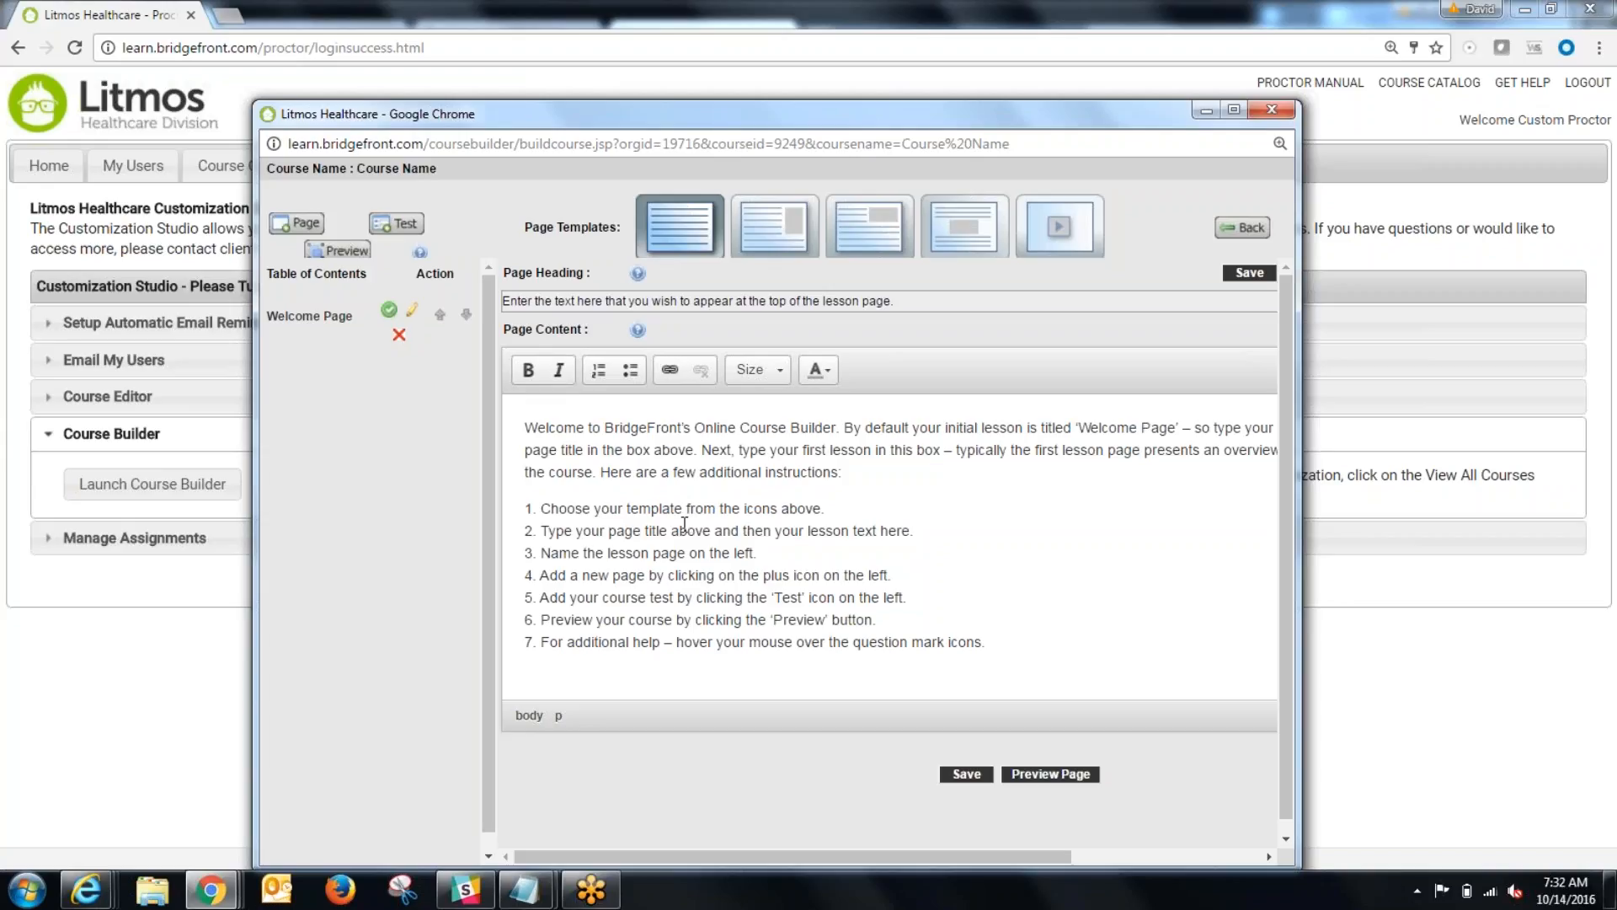
click(299, 224)
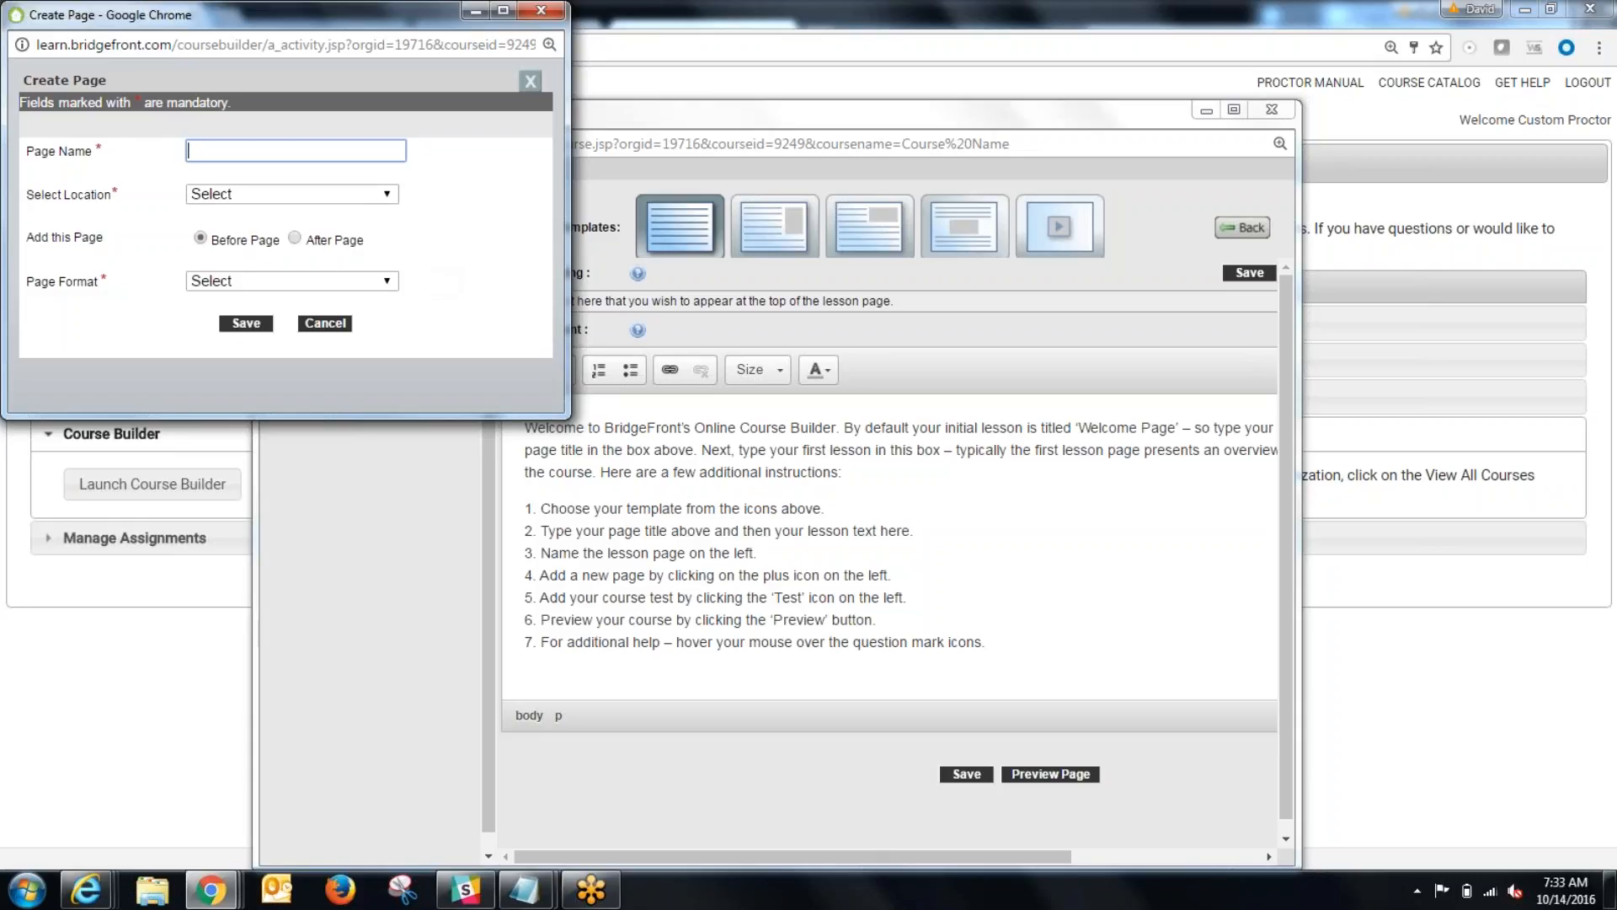
drag(406, 20, 615, 321)
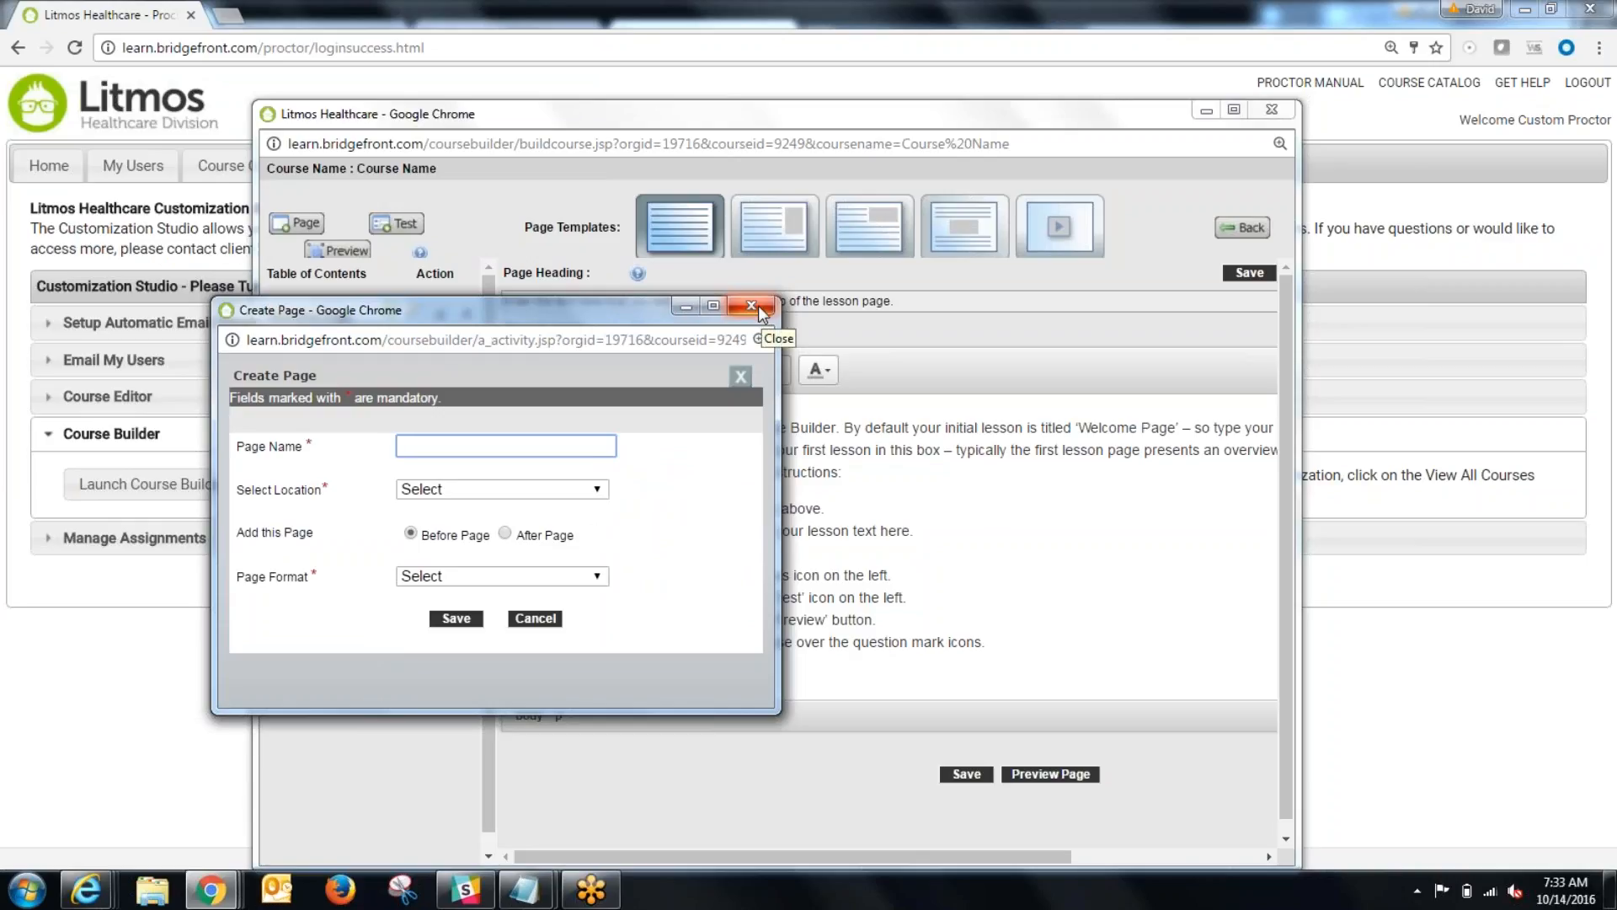
click(752, 306)
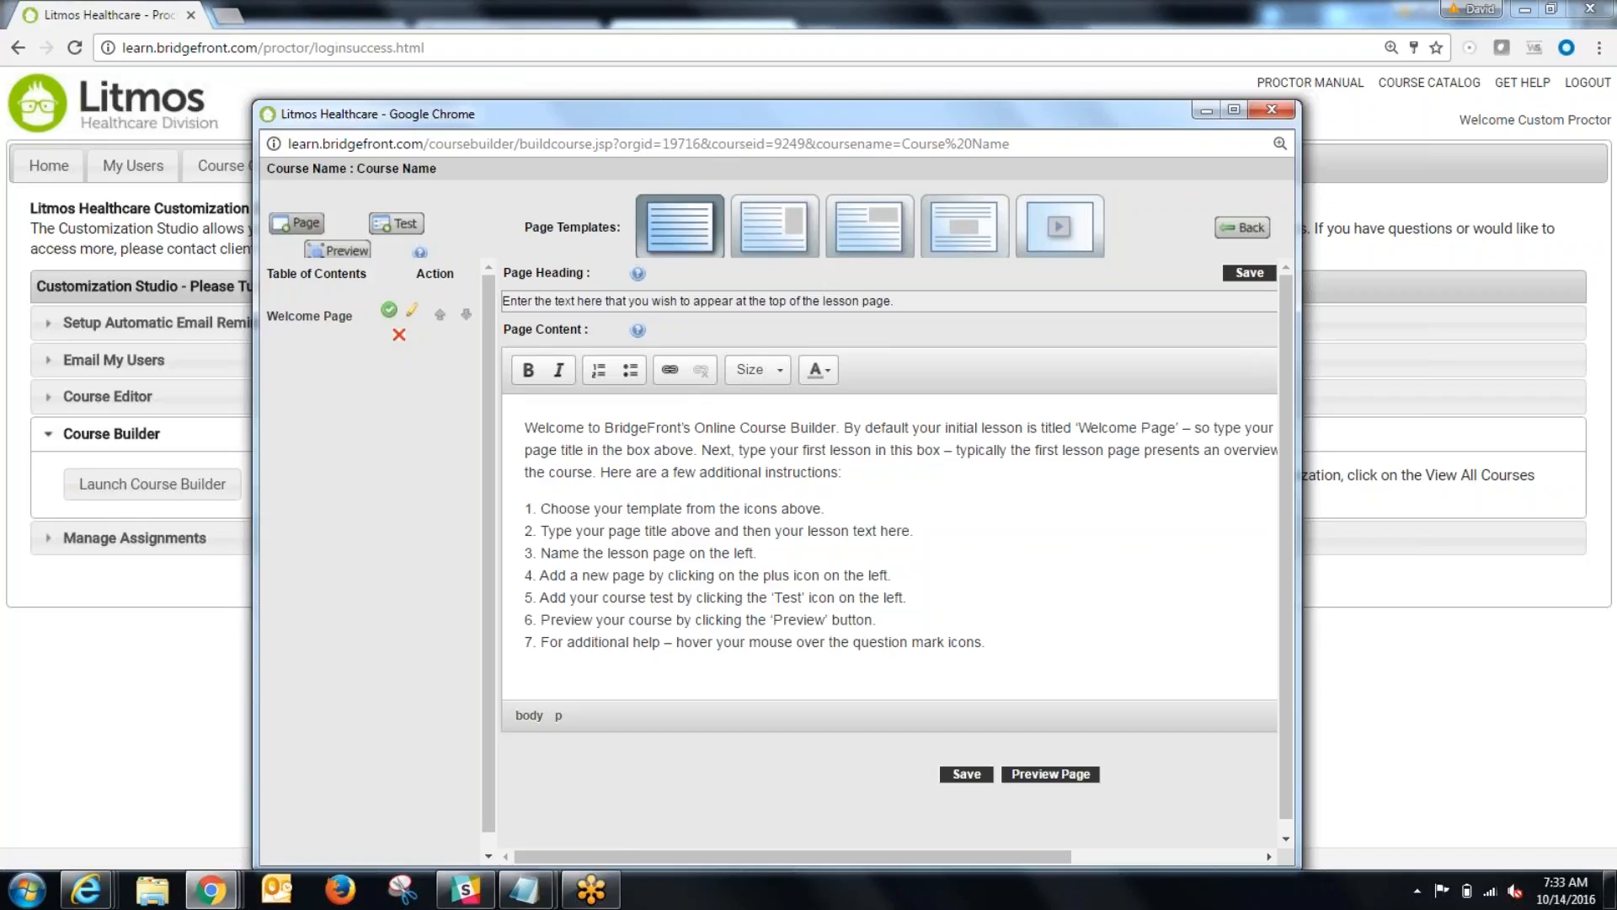
Step: Add a page named "Another page" after the Welcome Page in the All Text format and activate it
click(298, 223)
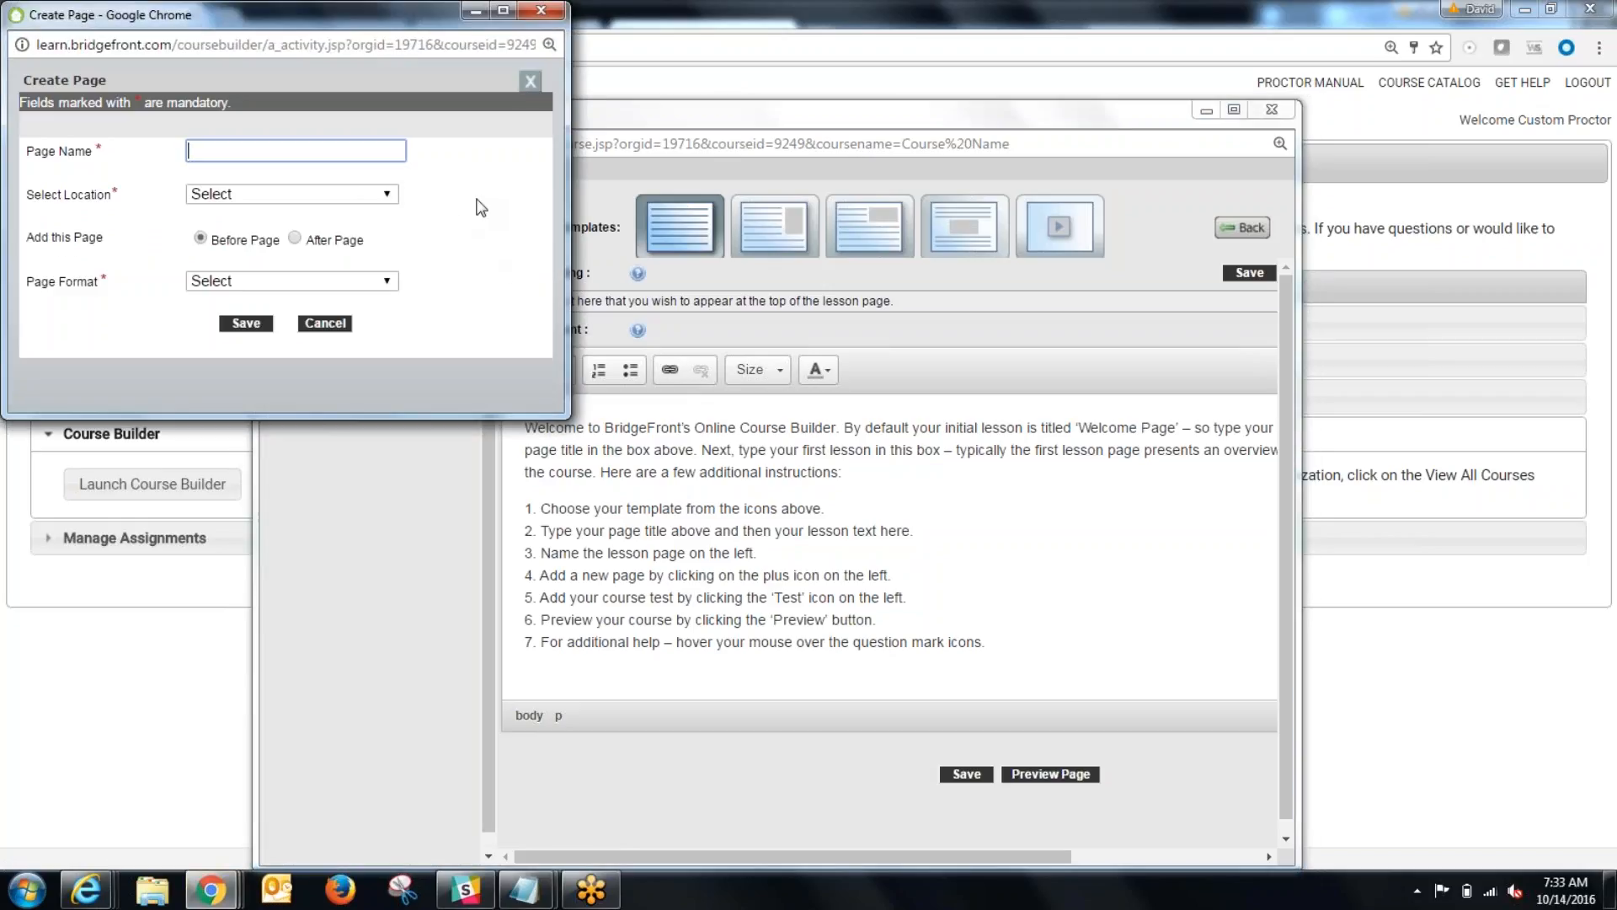
text(Another page)
click(294, 238)
click(291, 194)
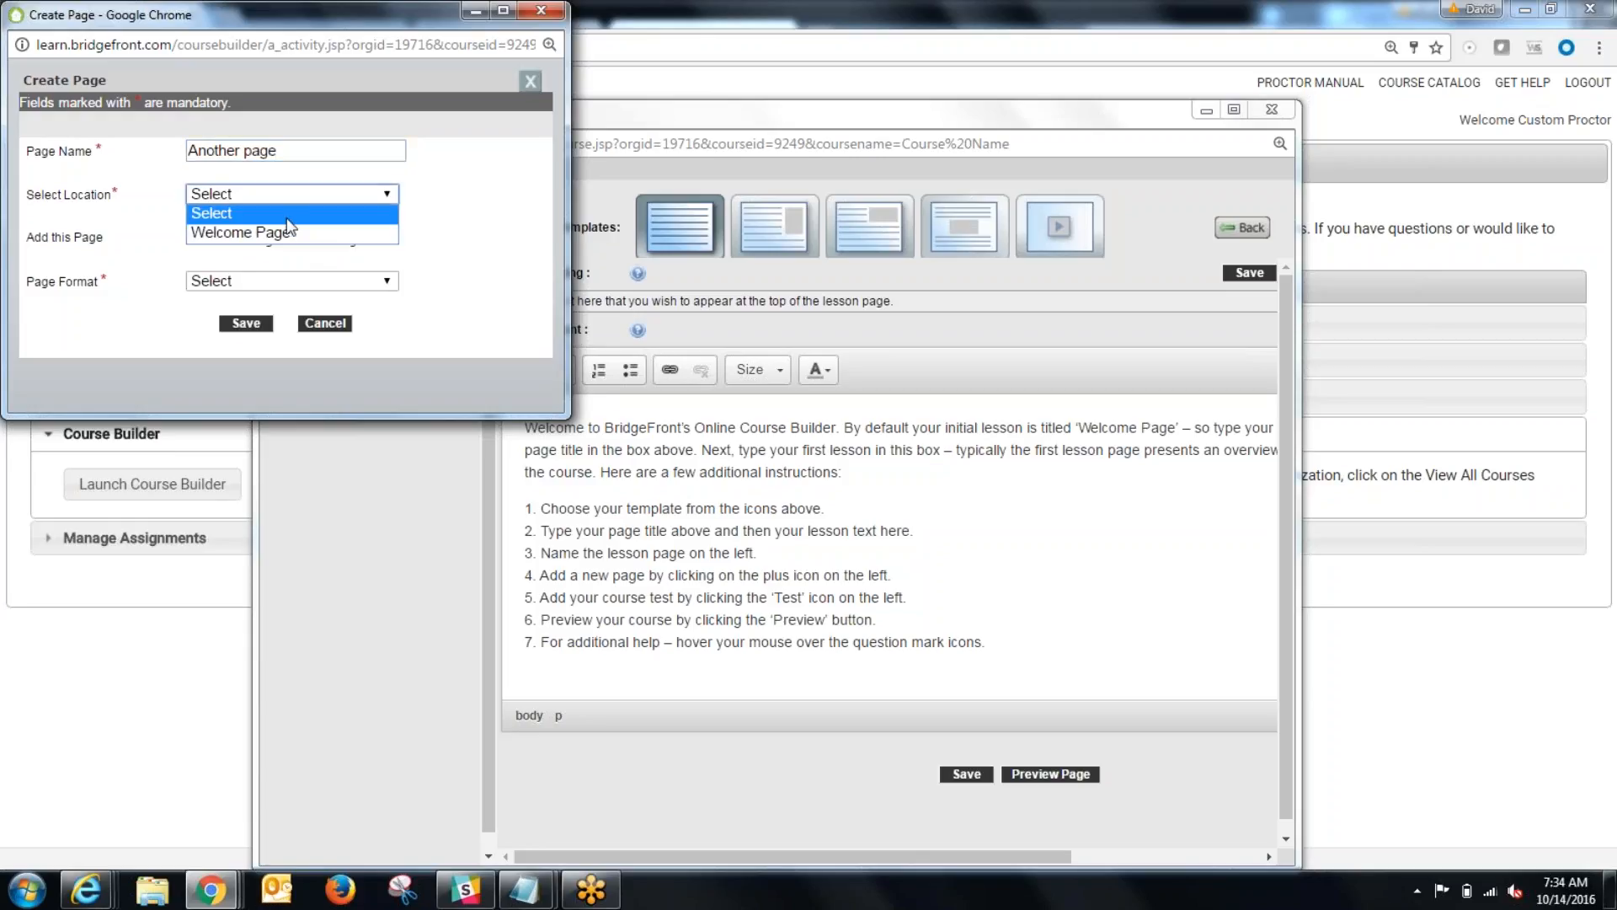
click(253, 232)
click(265, 282)
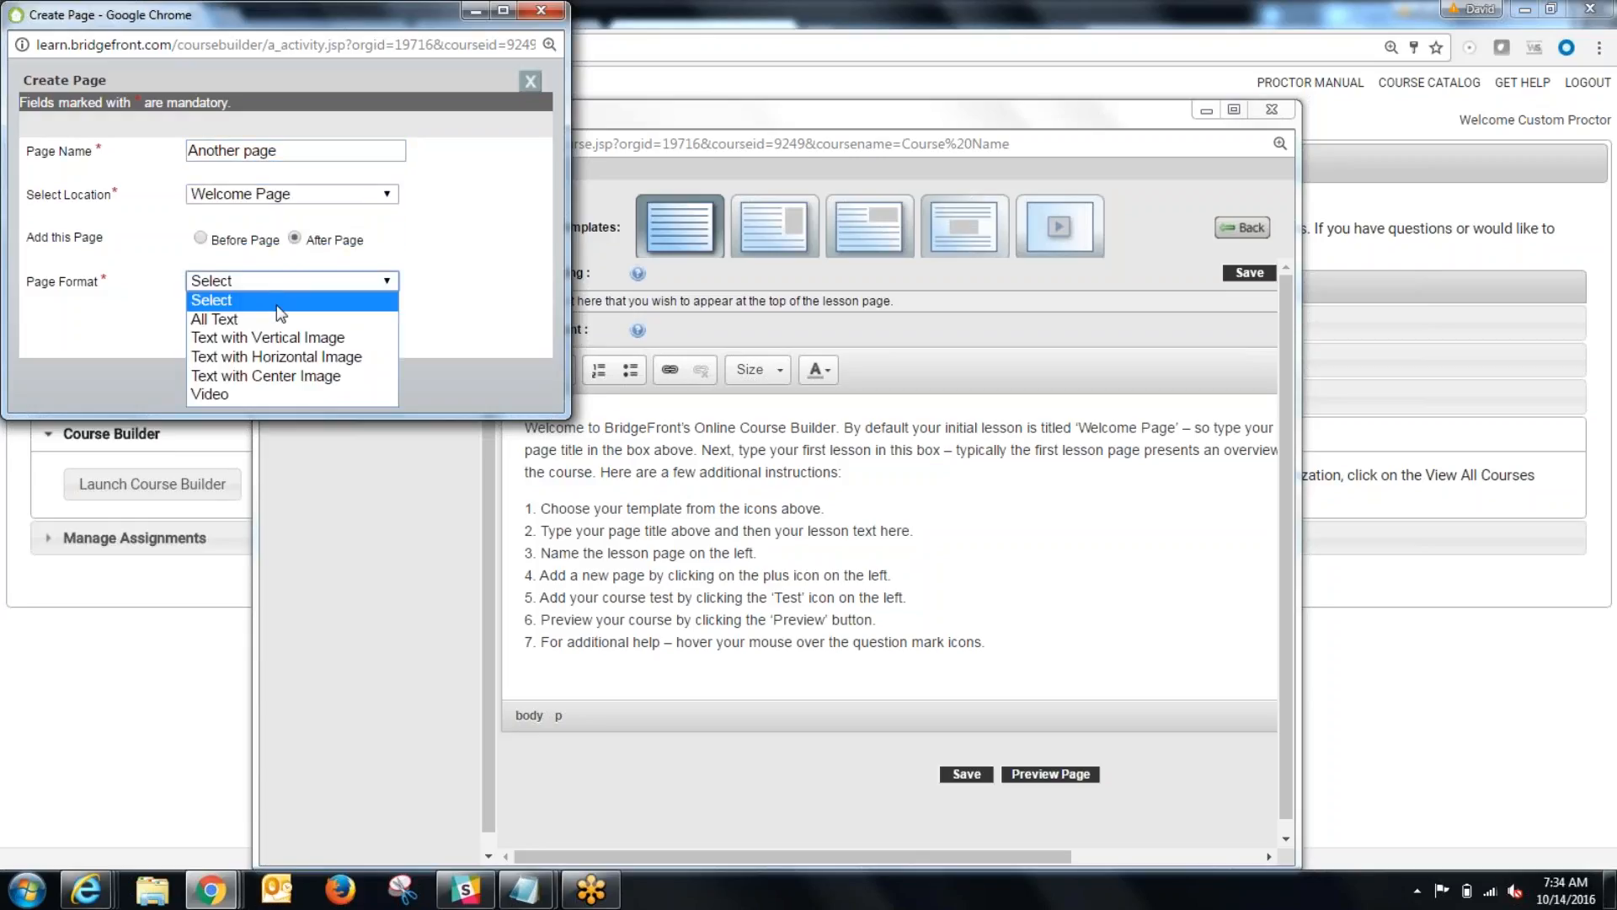
click(273, 317)
click(237, 364)
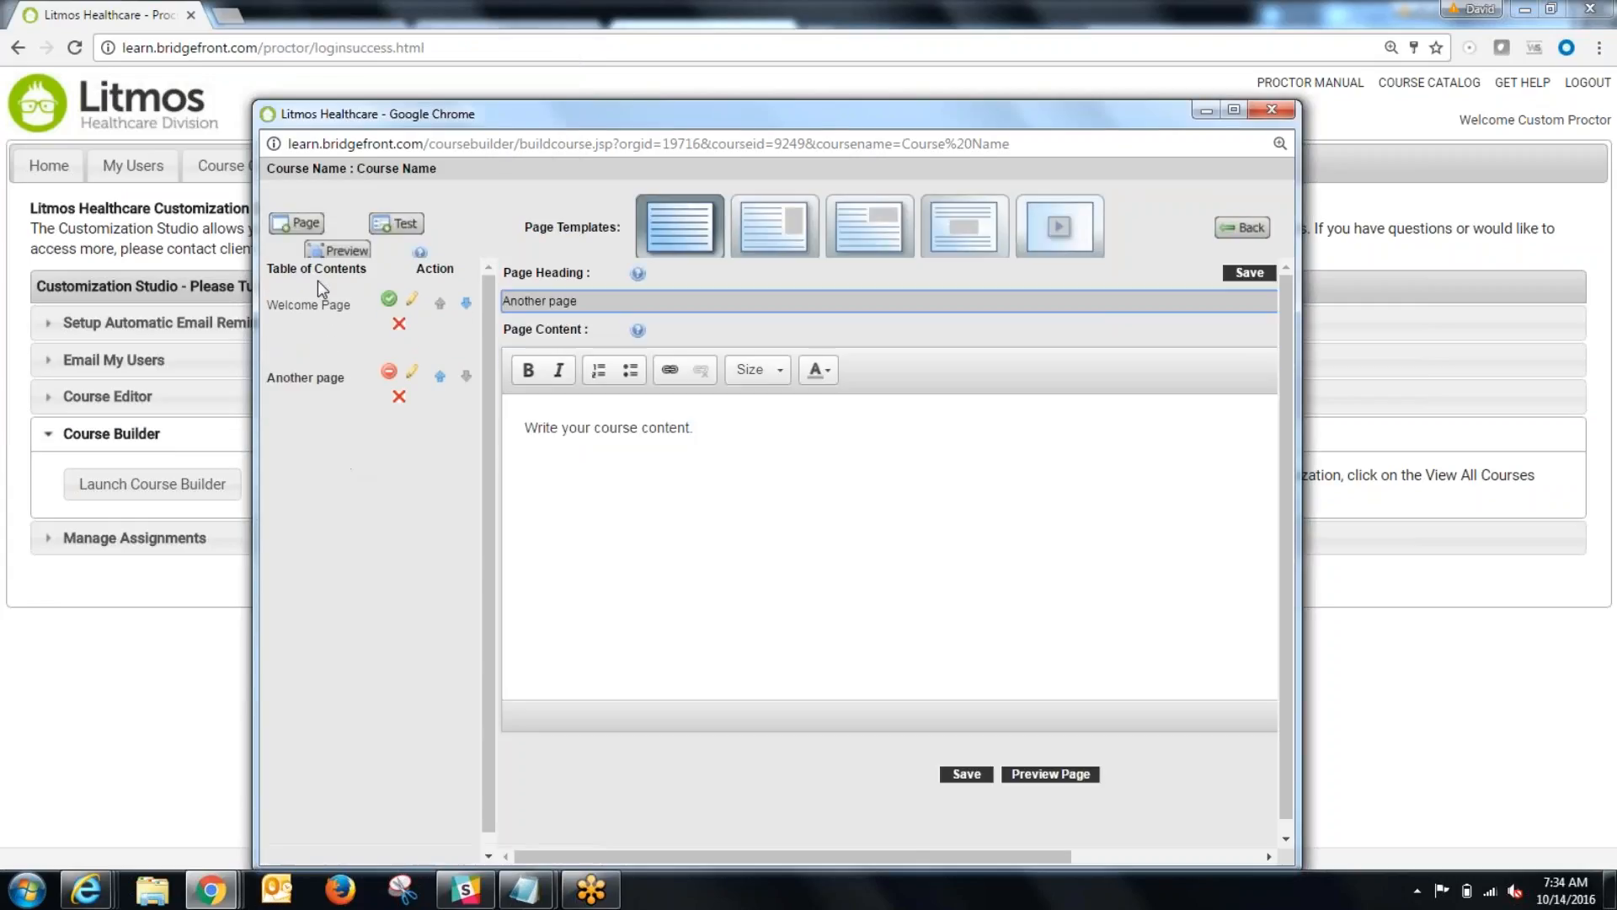
click(389, 371)
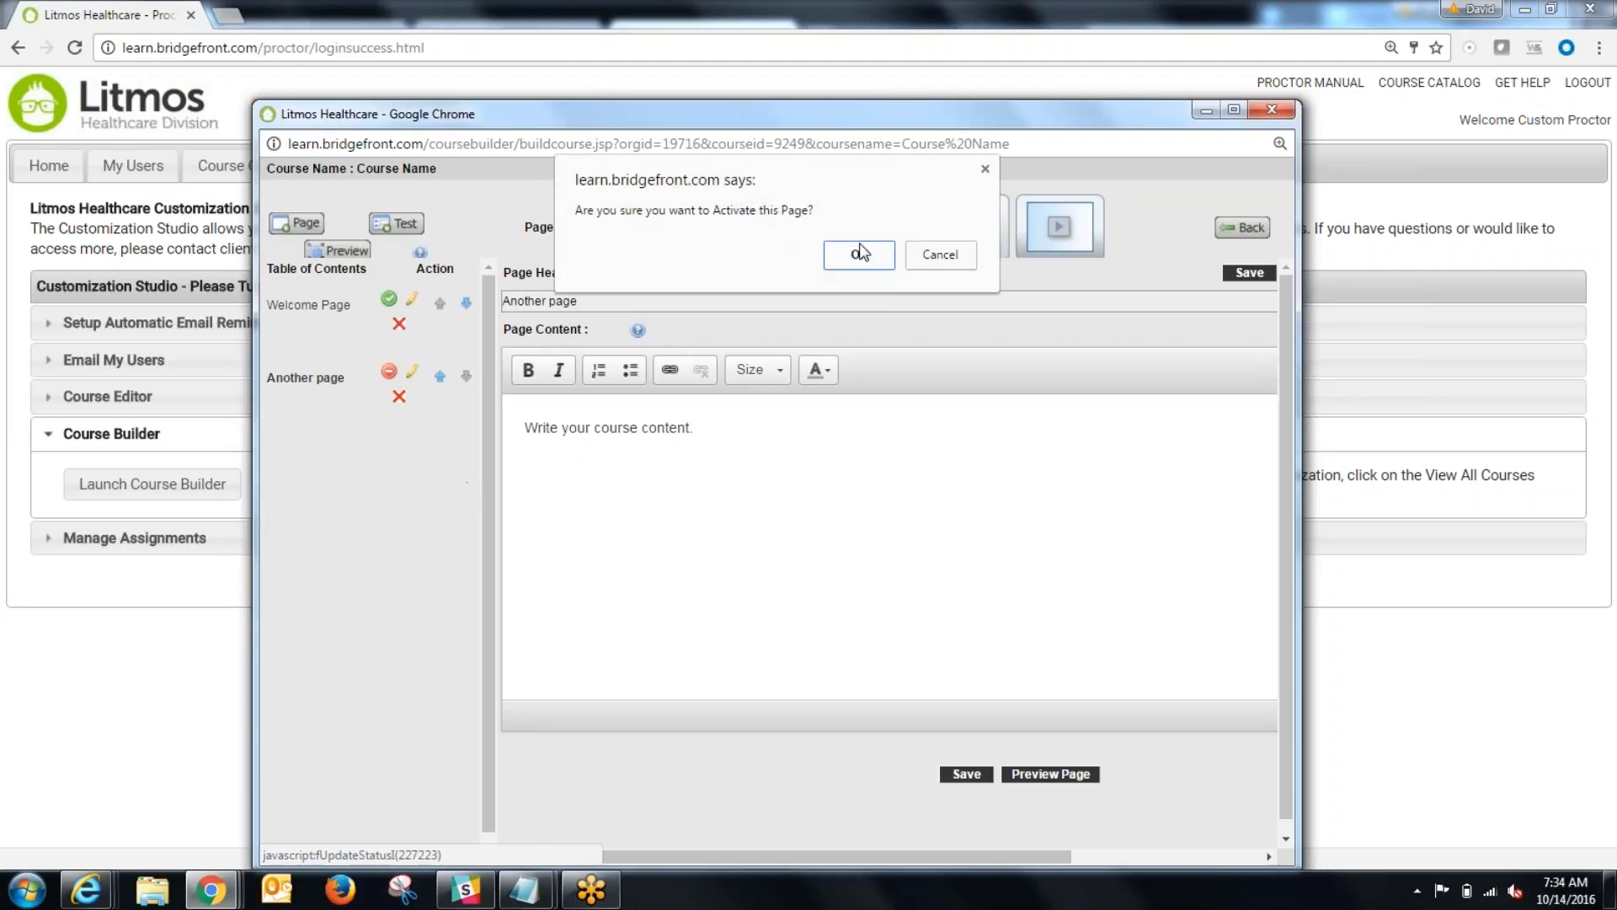
key(Return)
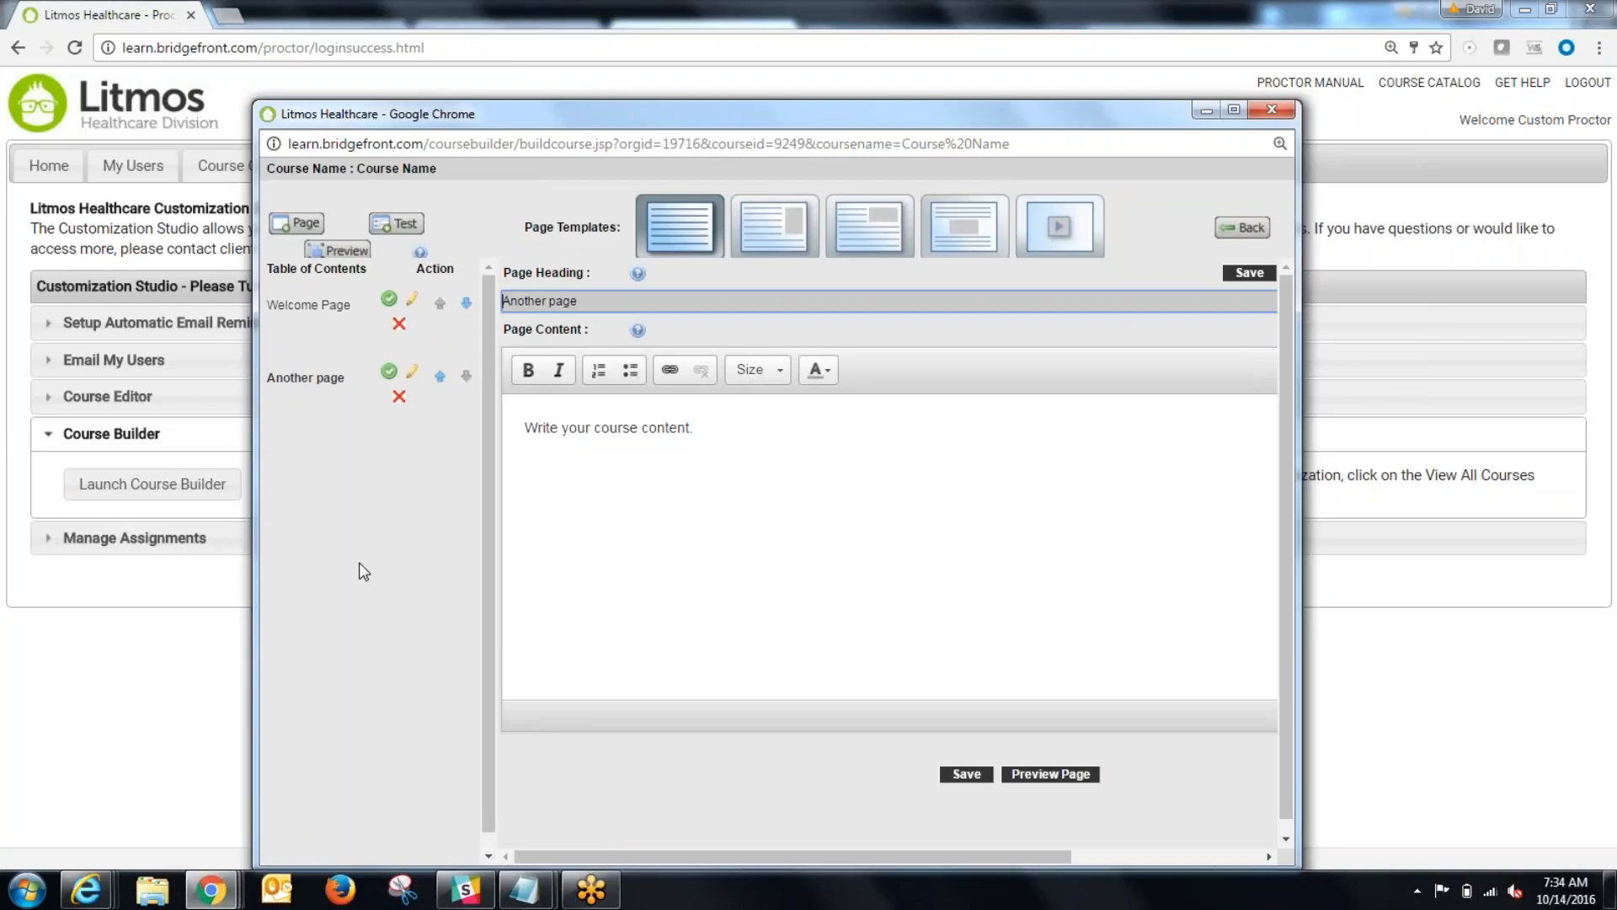
Step: Examine the Welcome Page's name and page format options in its edit settings and close them without saving
click(413, 303)
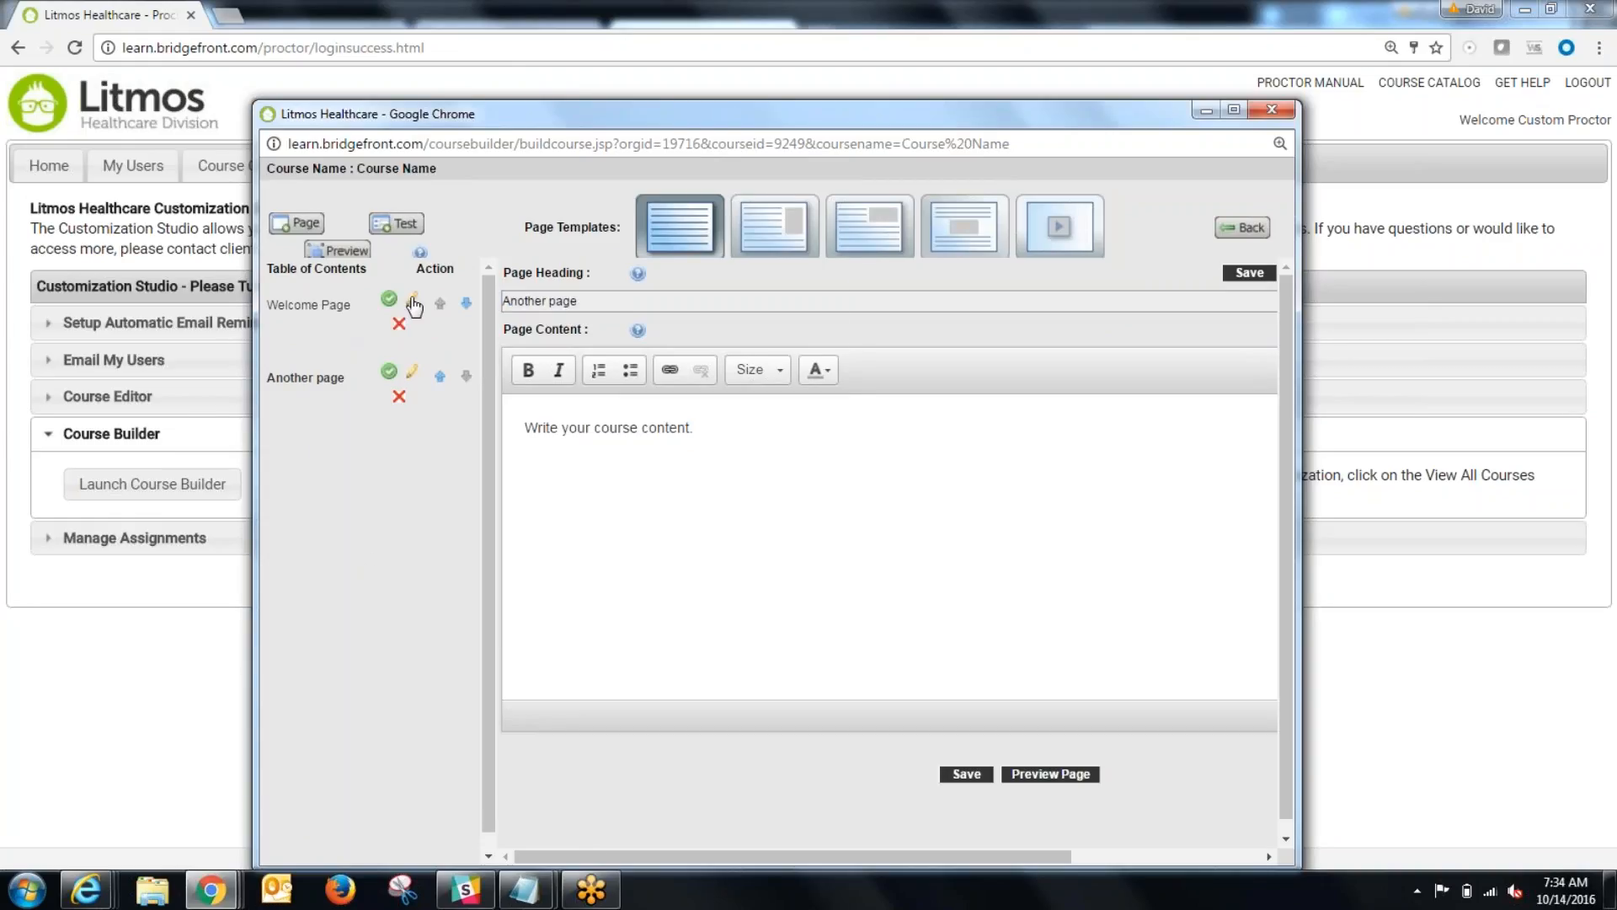
click(562, 297)
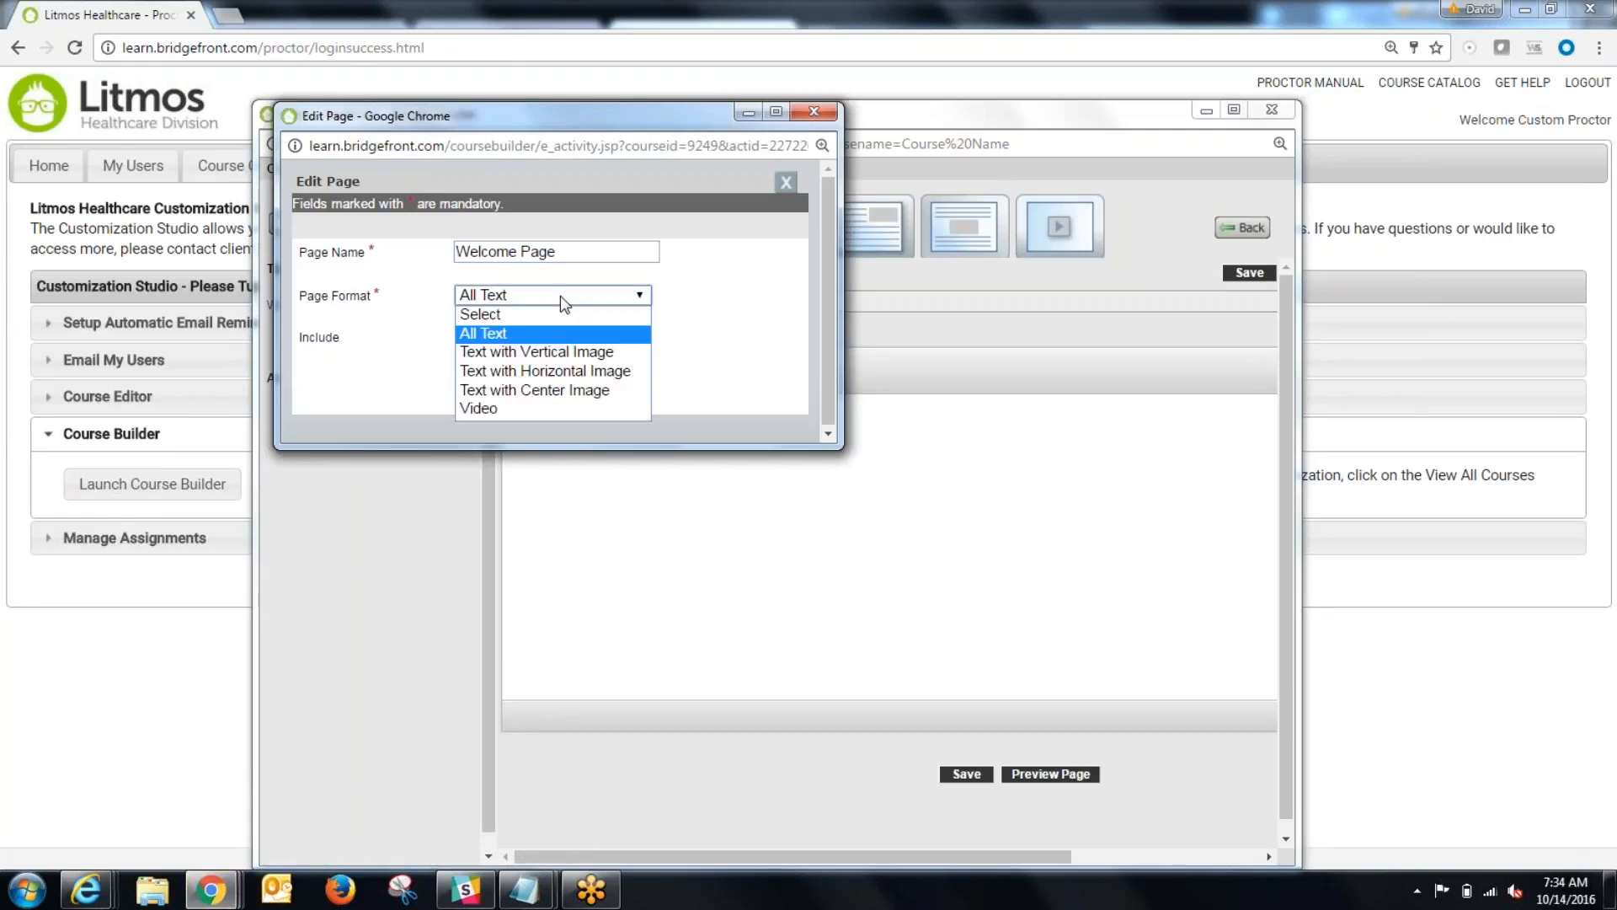
click(556, 300)
click(537, 252)
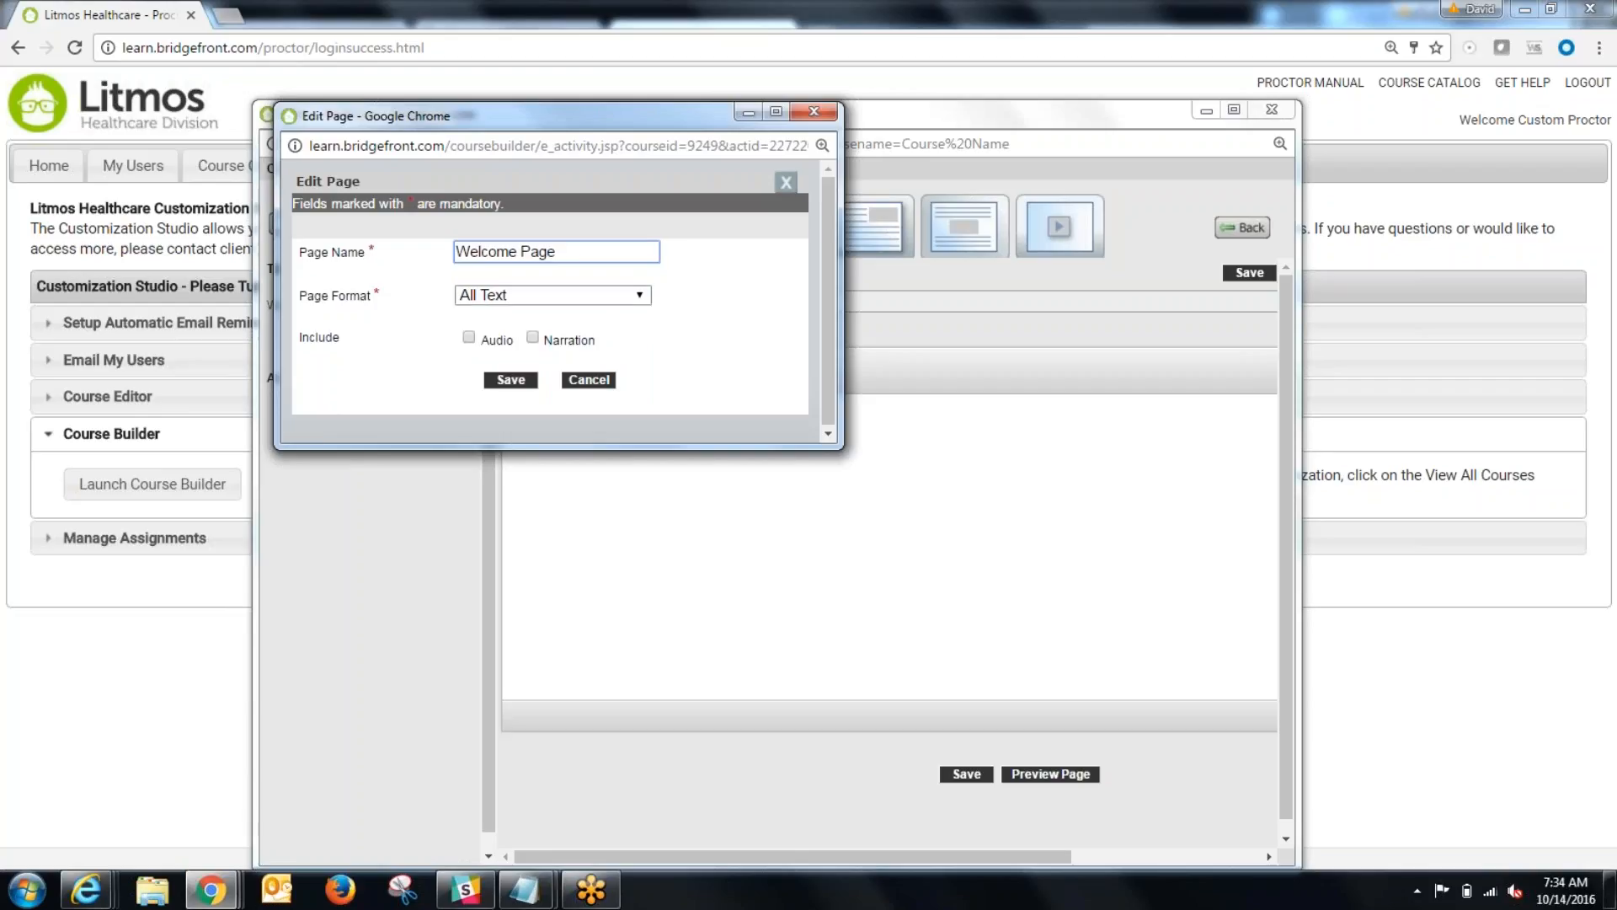
click(569, 295)
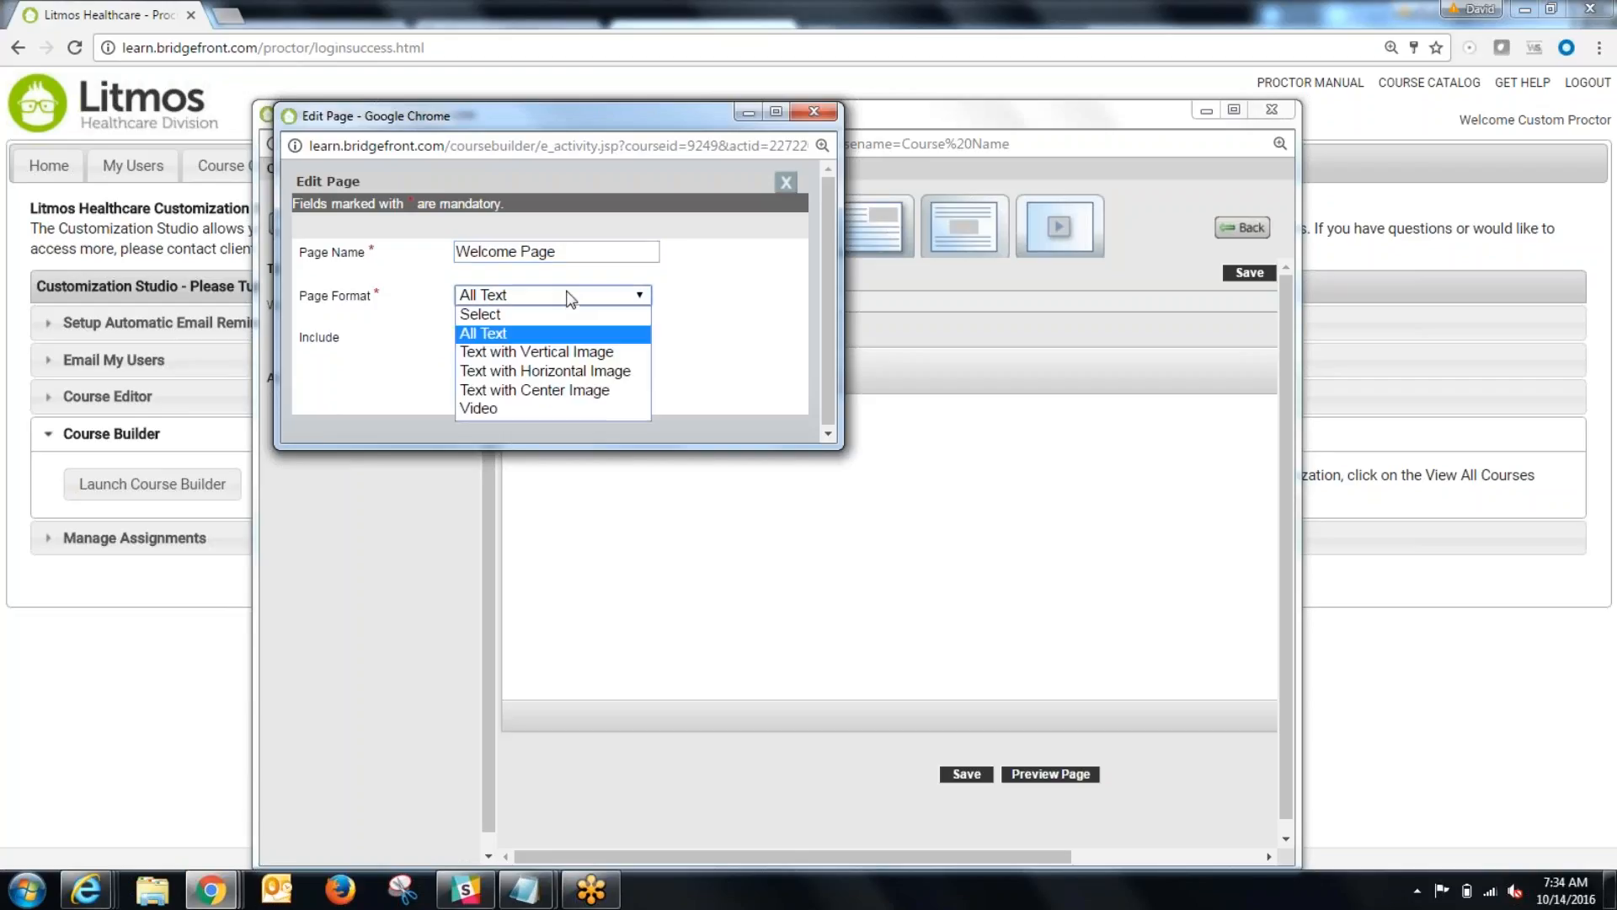
click(568, 297)
click(801, 118)
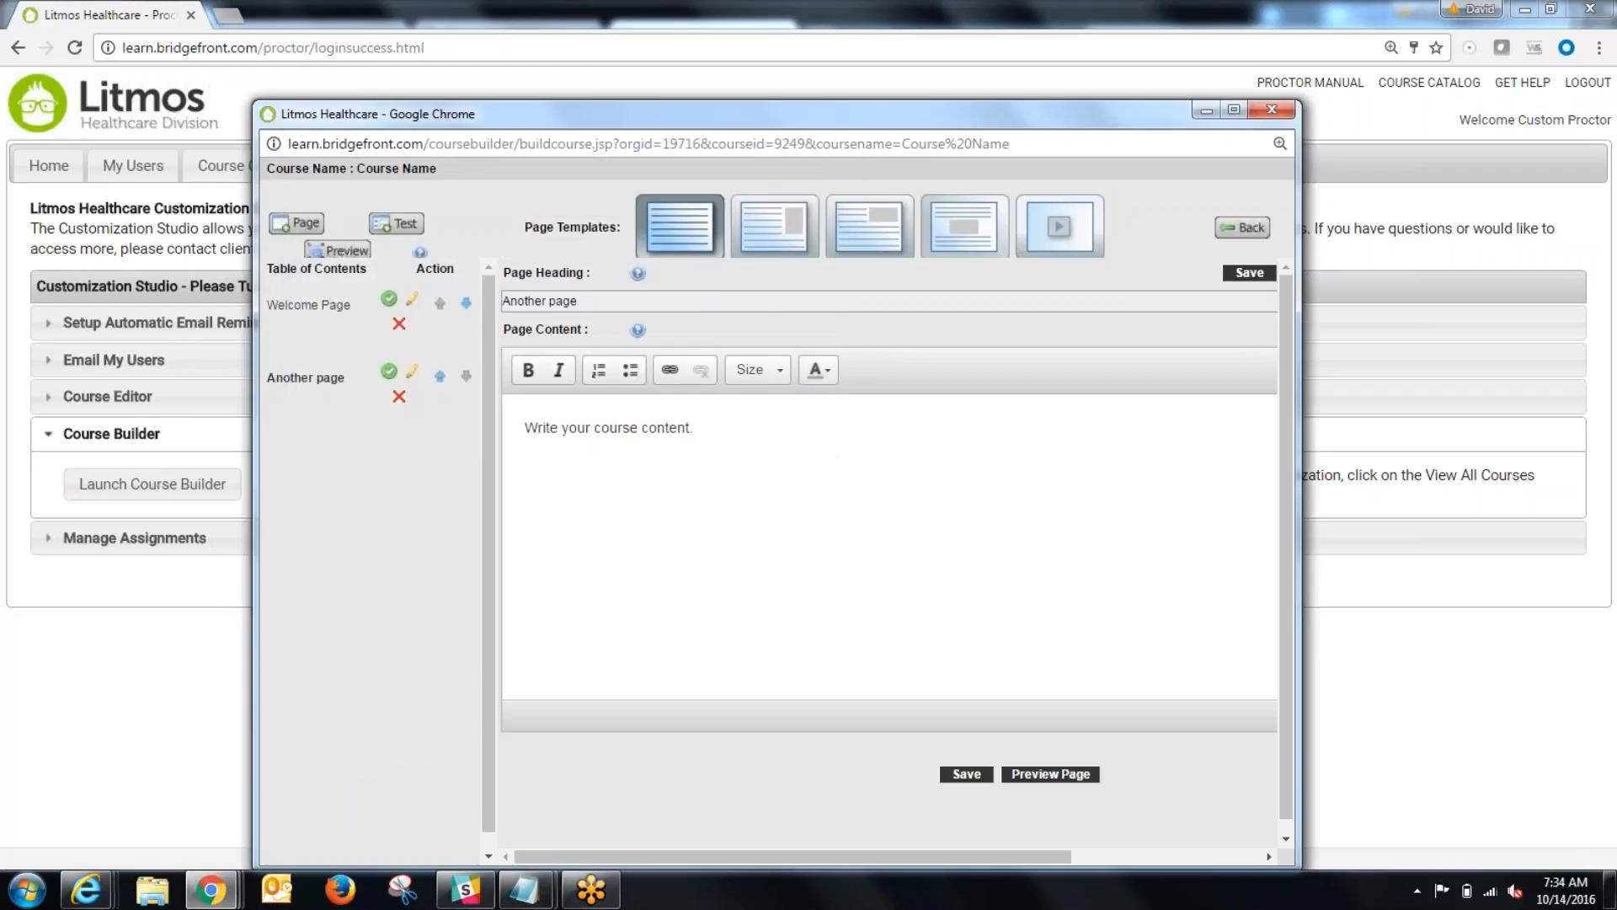
Step: Move the Welcome Page below Another page and back up, and apply the third page template, with an image at the text's upper corner
click(468, 305)
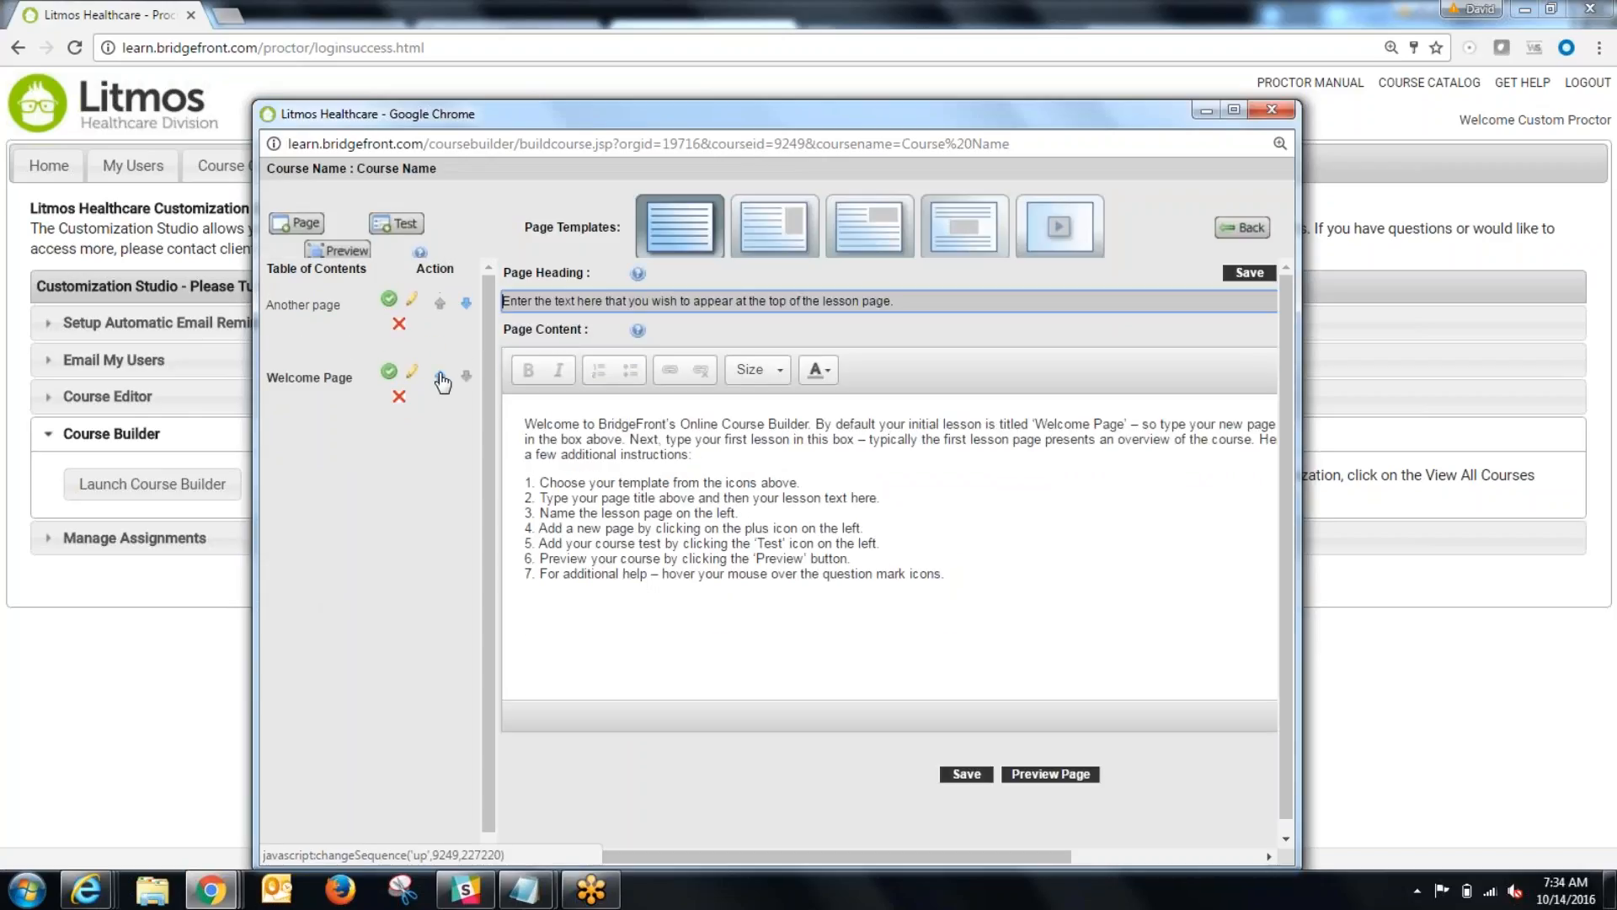
click(440, 377)
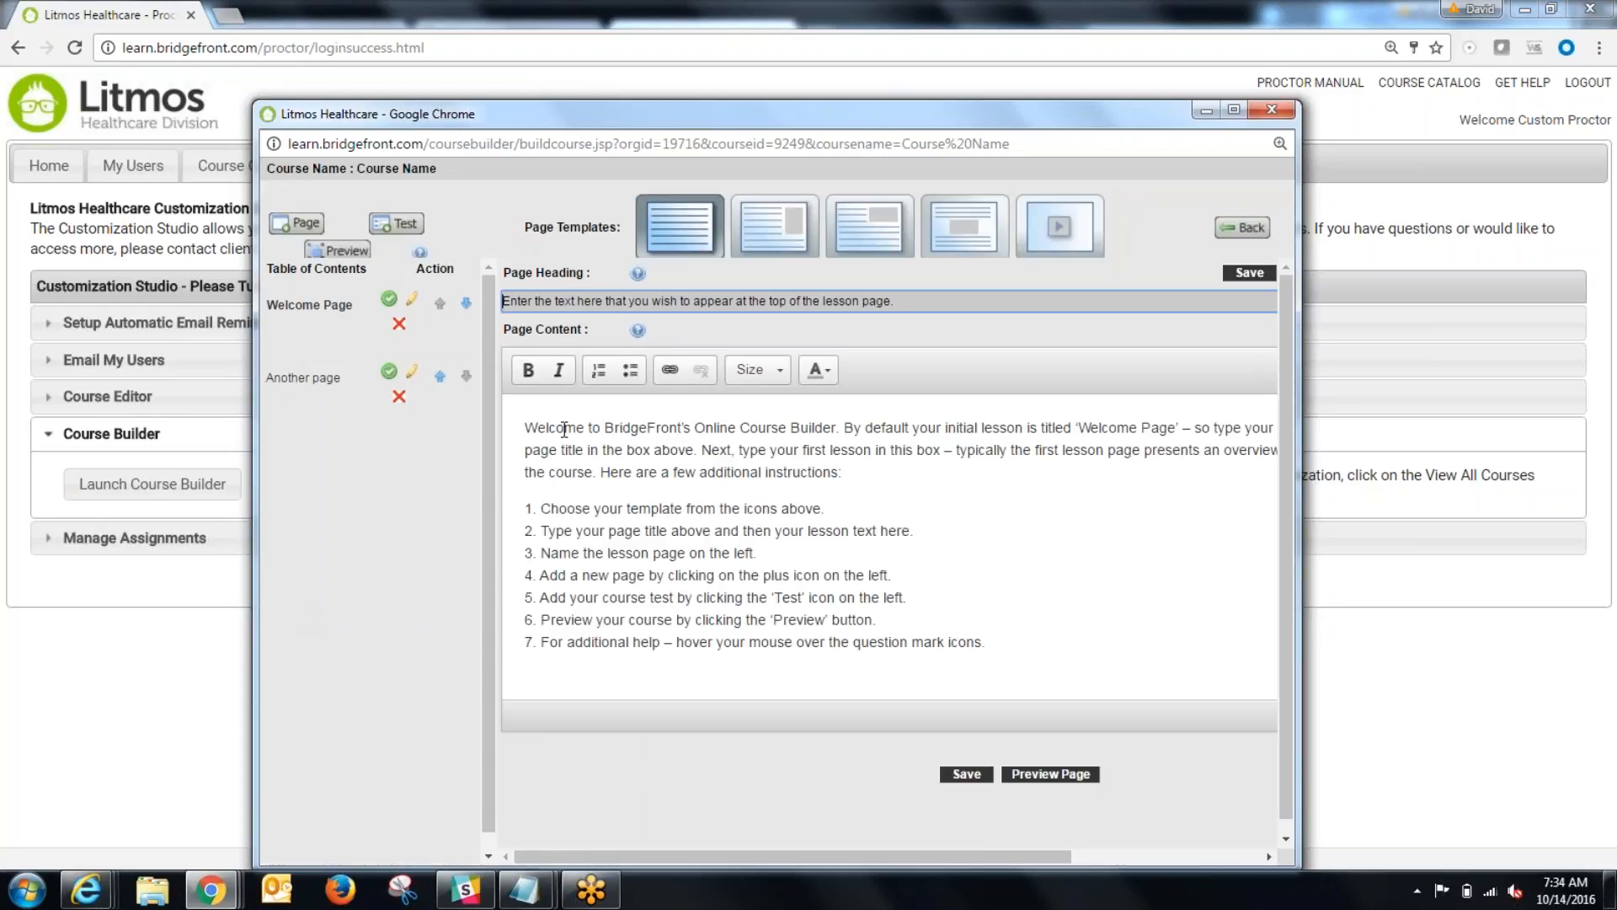
click(773, 226)
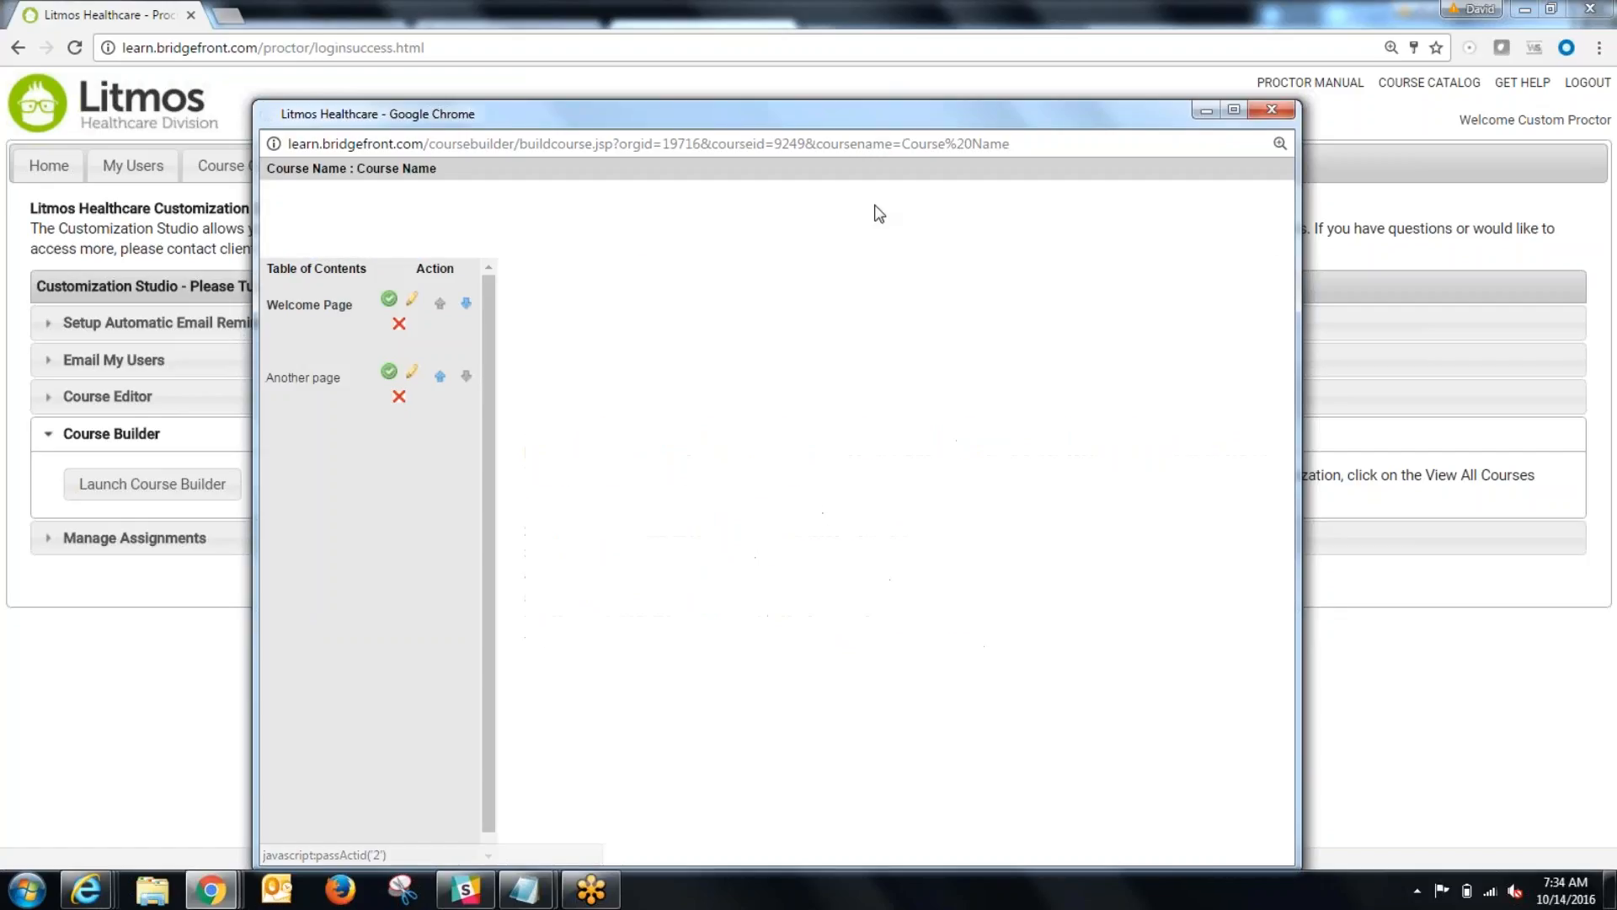
click(872, 226)
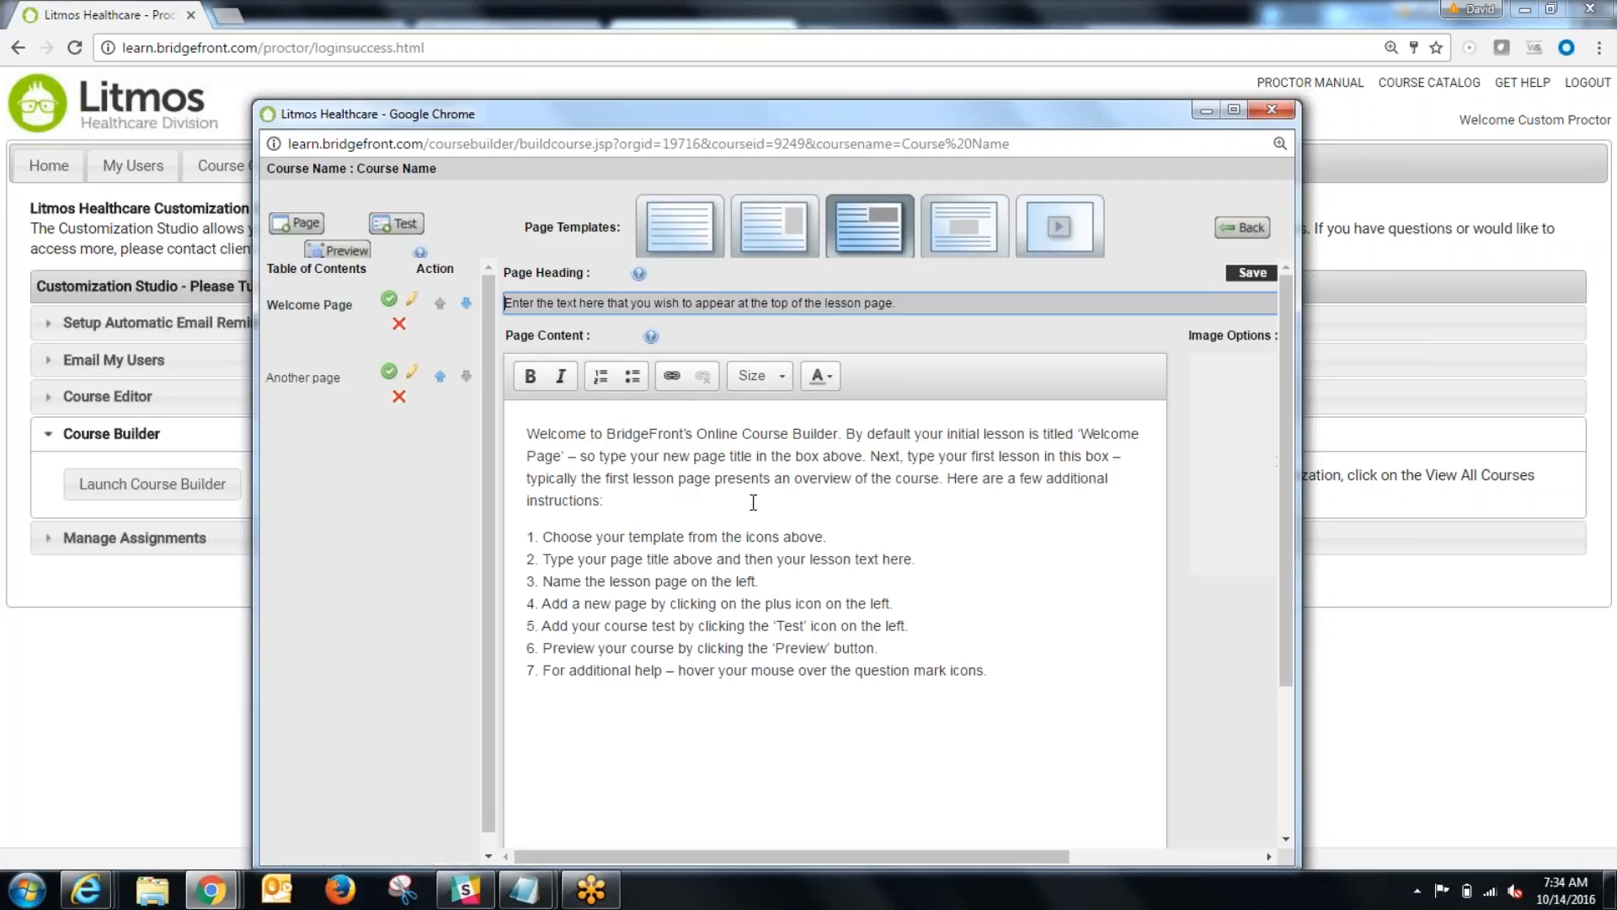
Step: Add a post test to the course with the name Post Test and a passing grade of 80
click(394, 226)
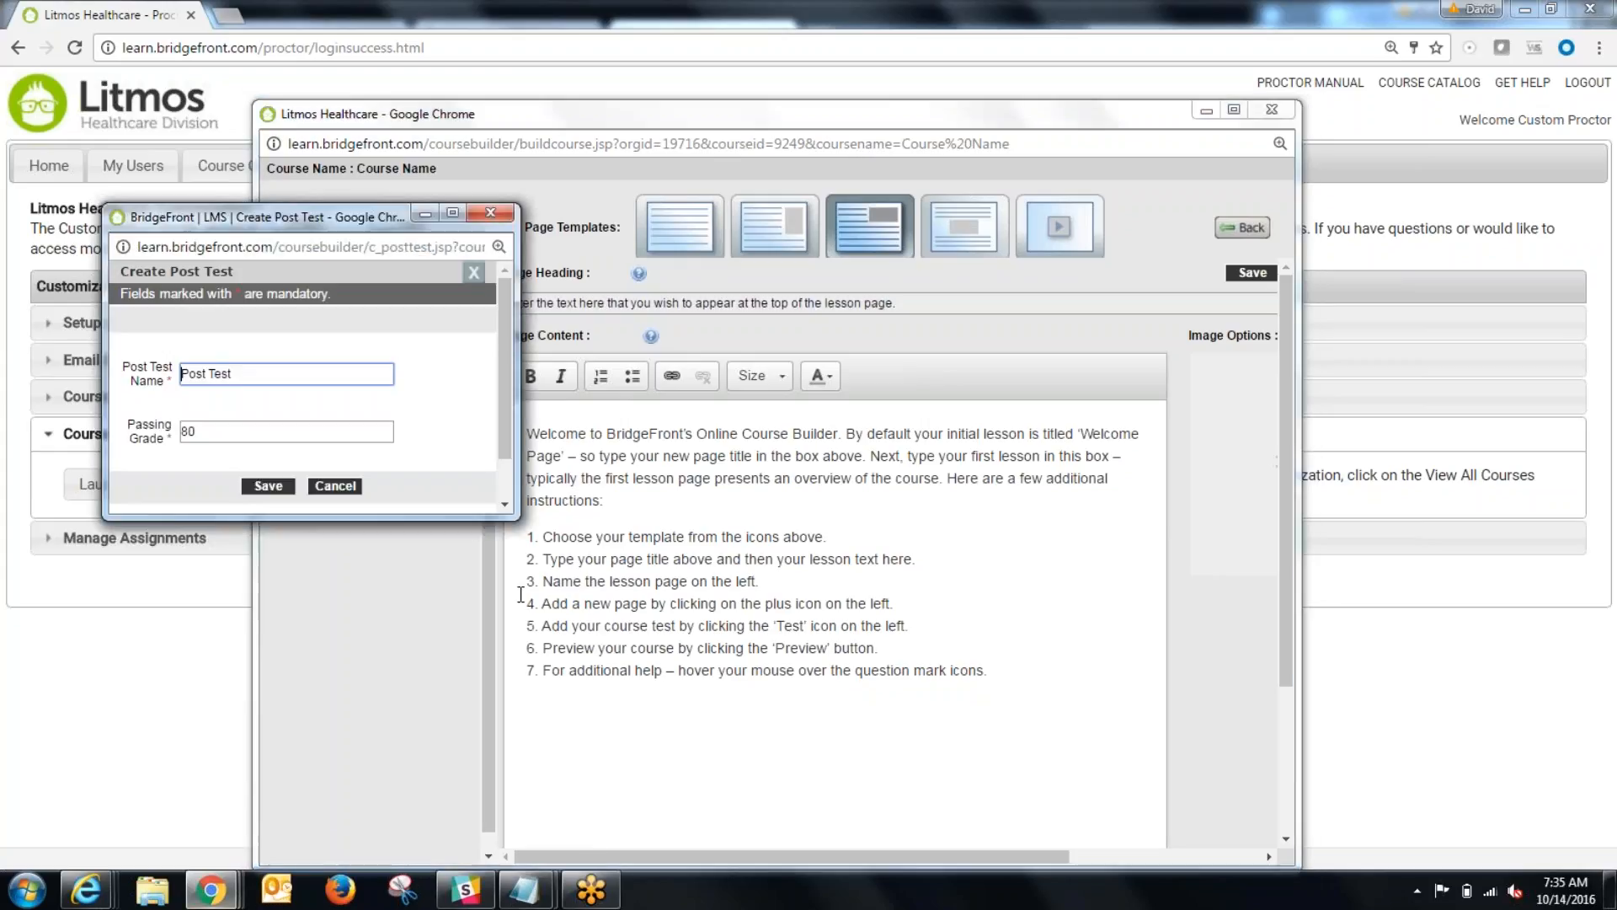
triple_click(274, 371)
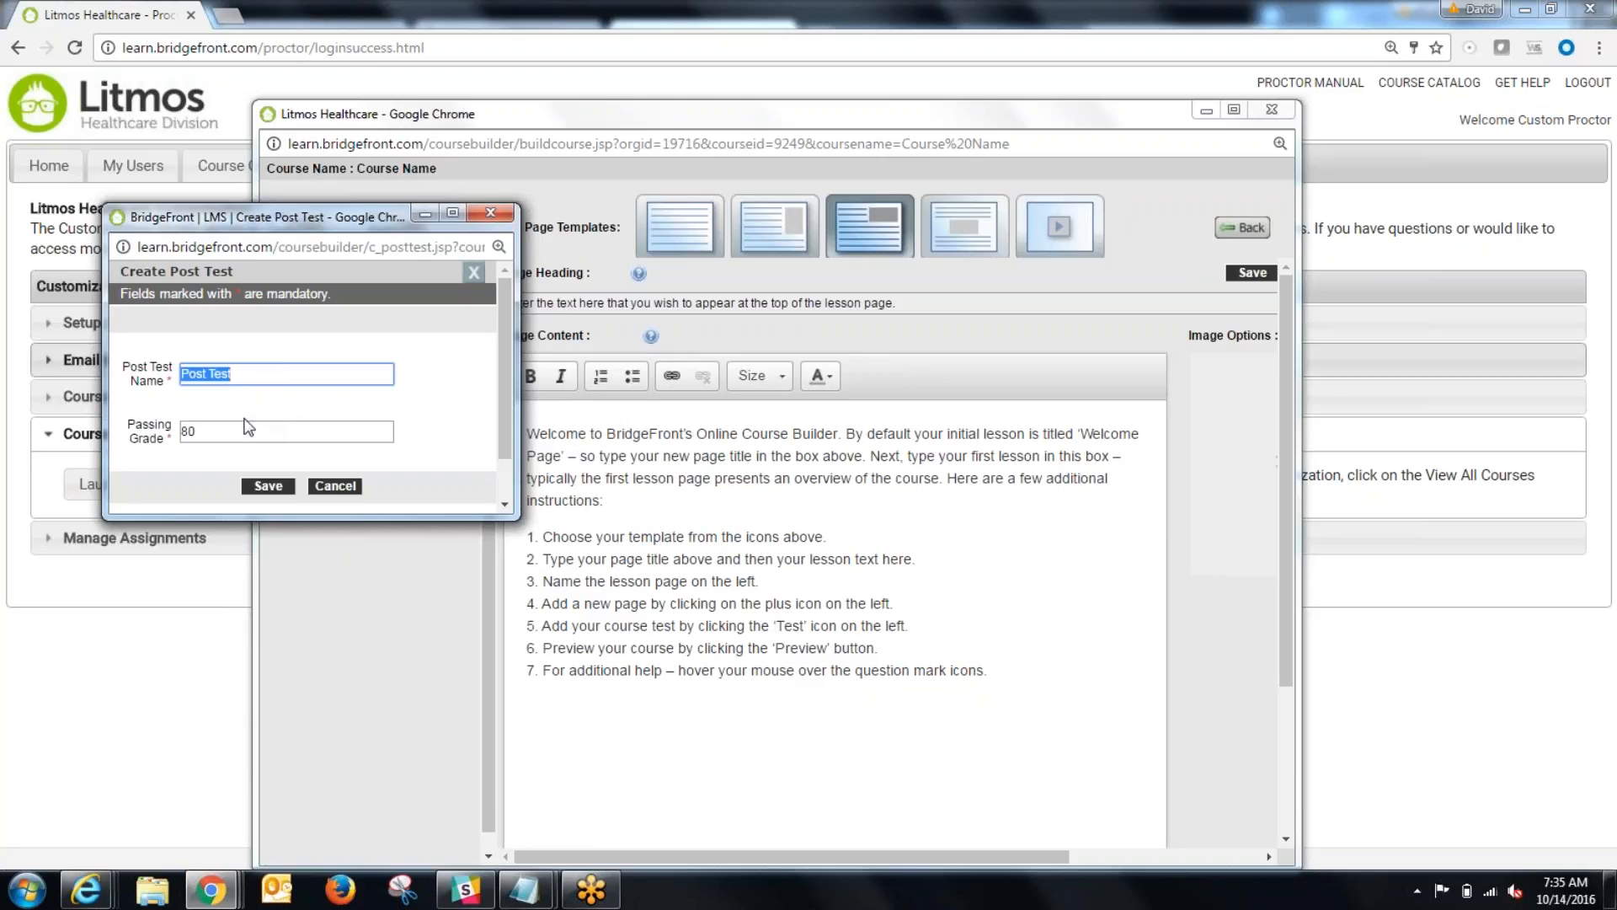
click(193, 429)
drag(193, 430, 28, 424)
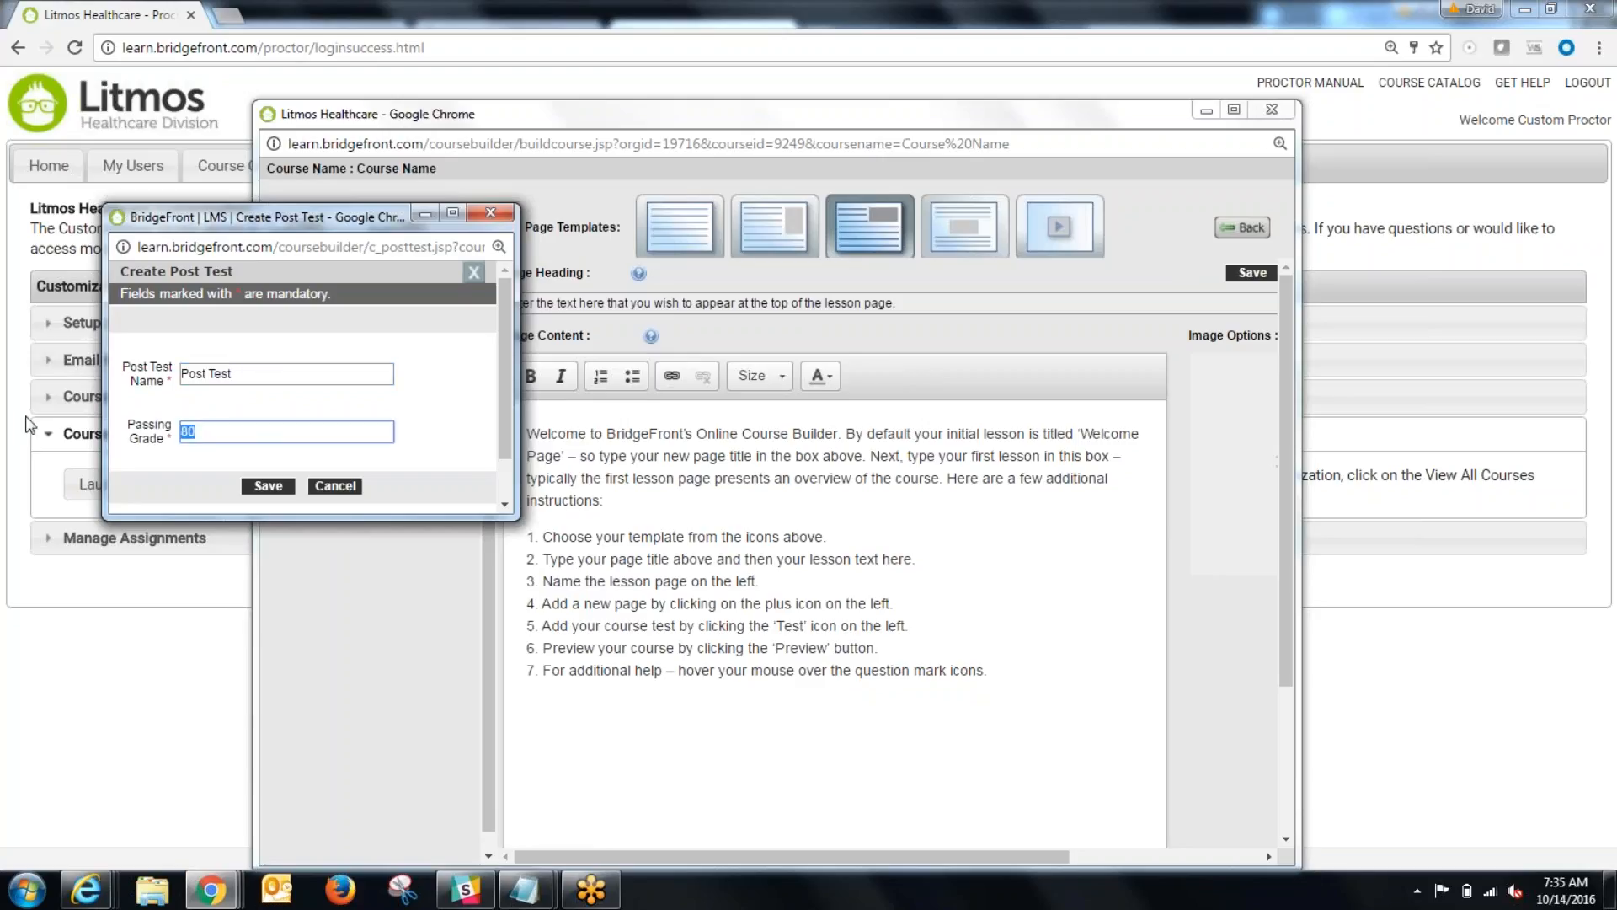
click(272, 404)
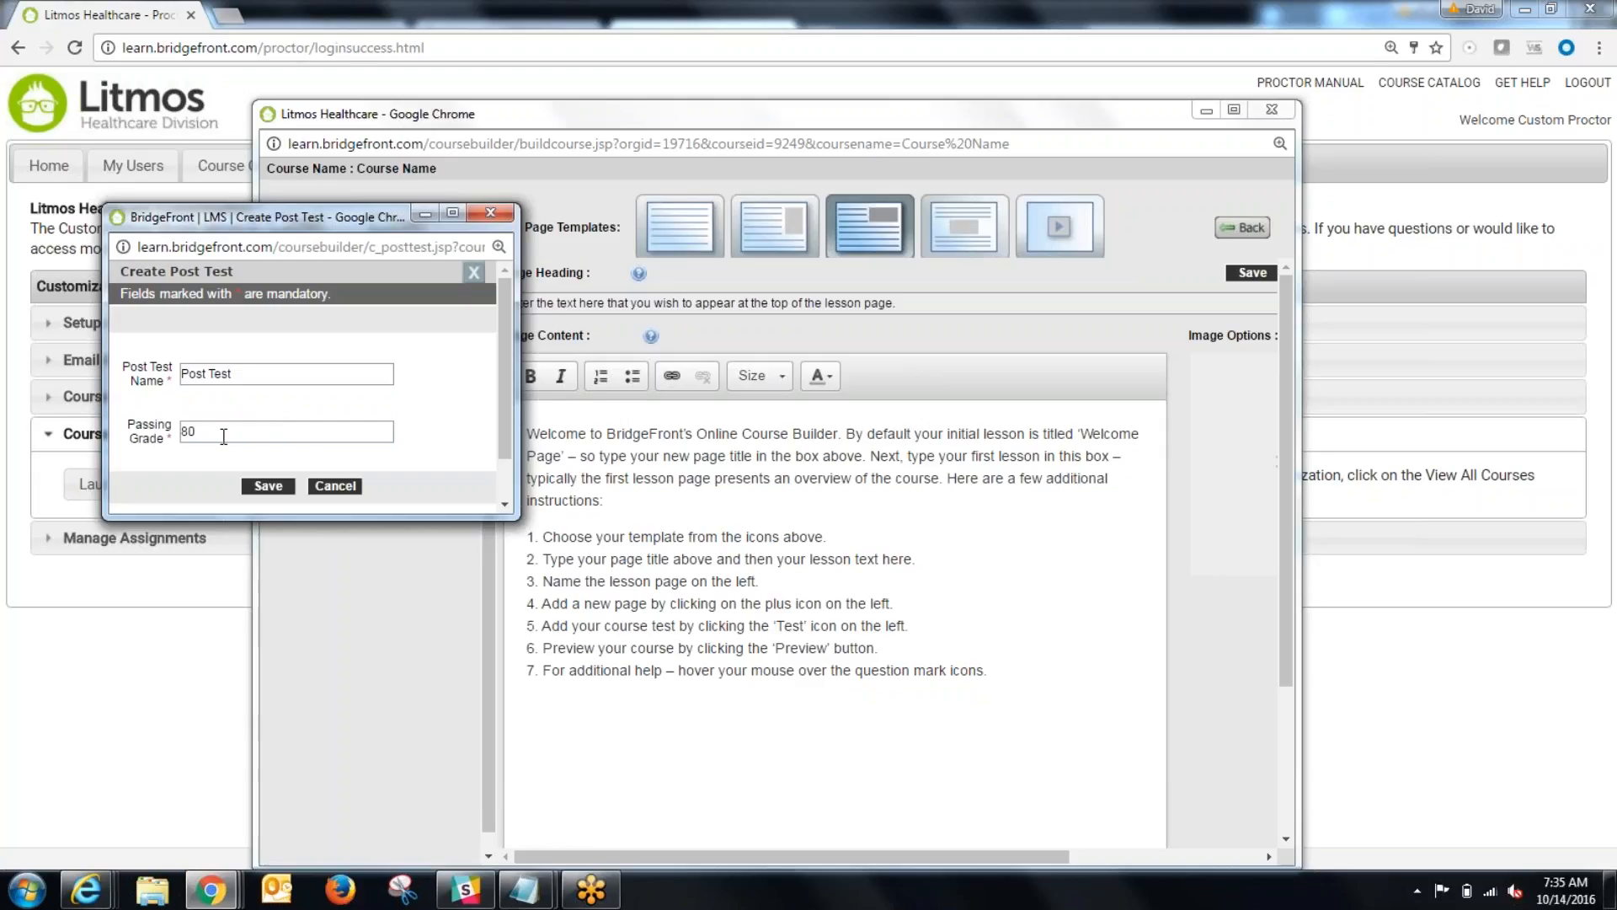
click(267, 486)
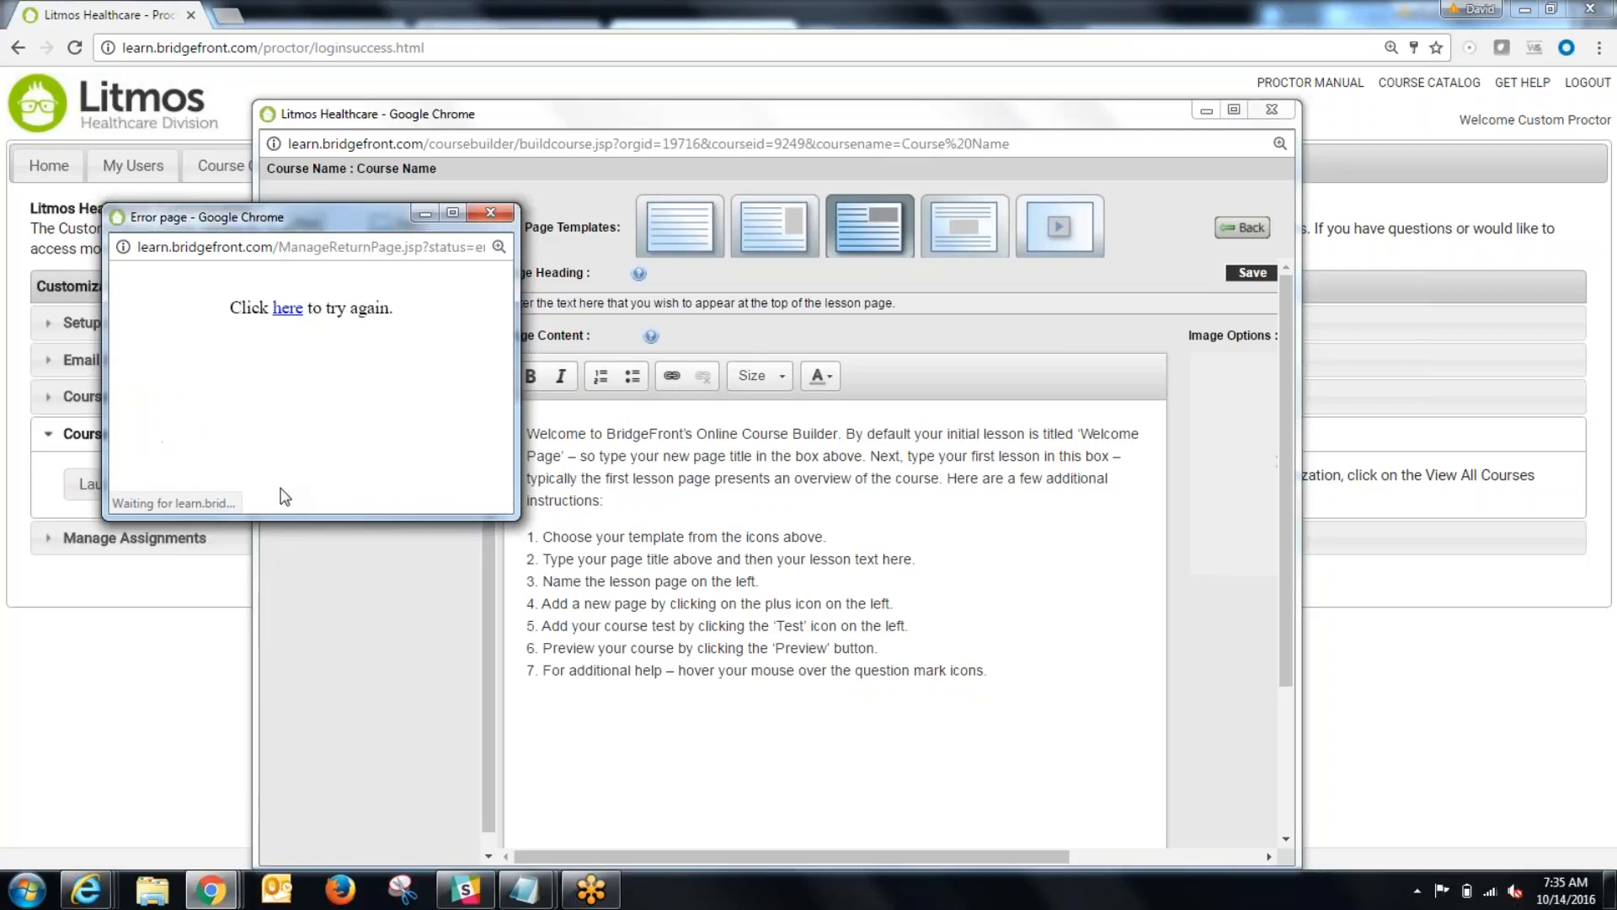
Step: Try again to create the test named Post Test with passing grade 80, and close the post test window
click(290, 309)
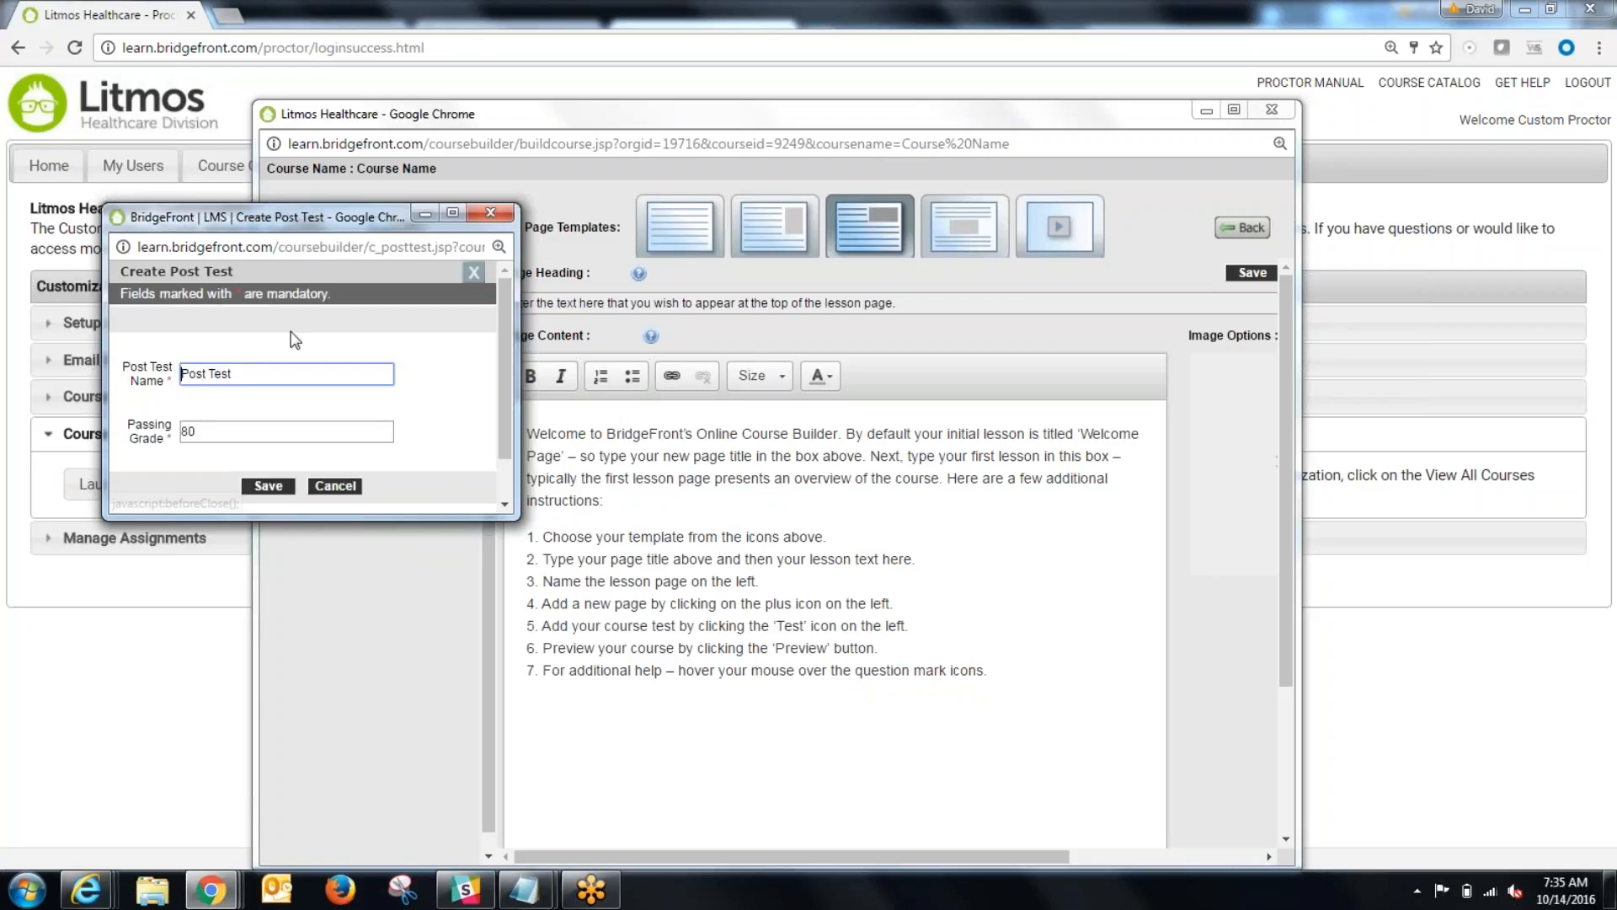
click(270, 487)
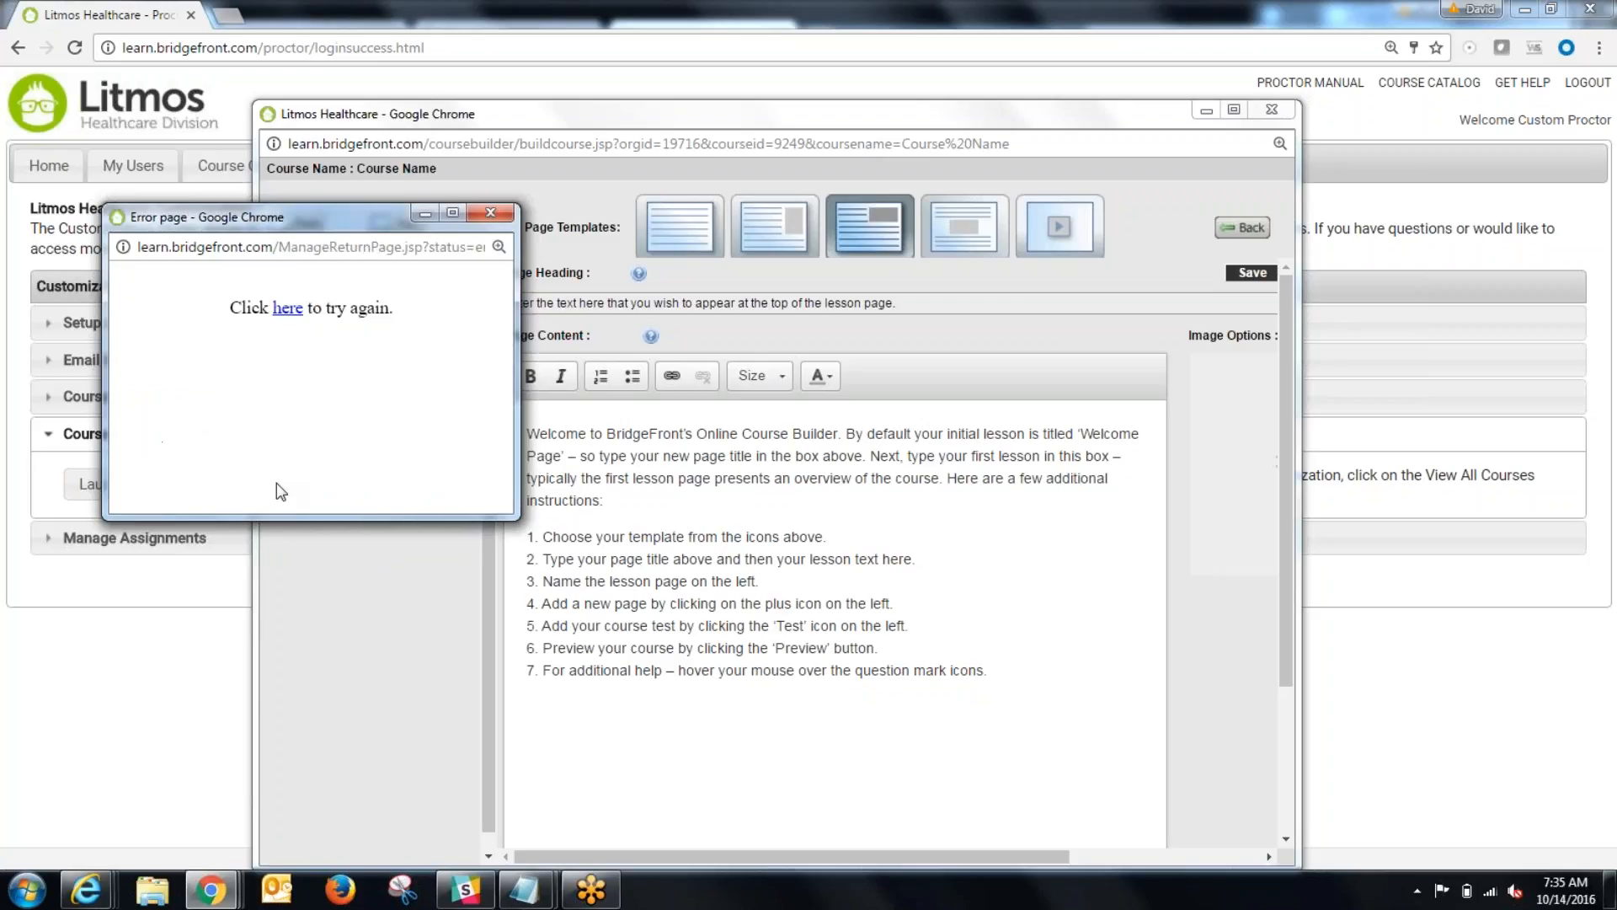
click(491, 213)
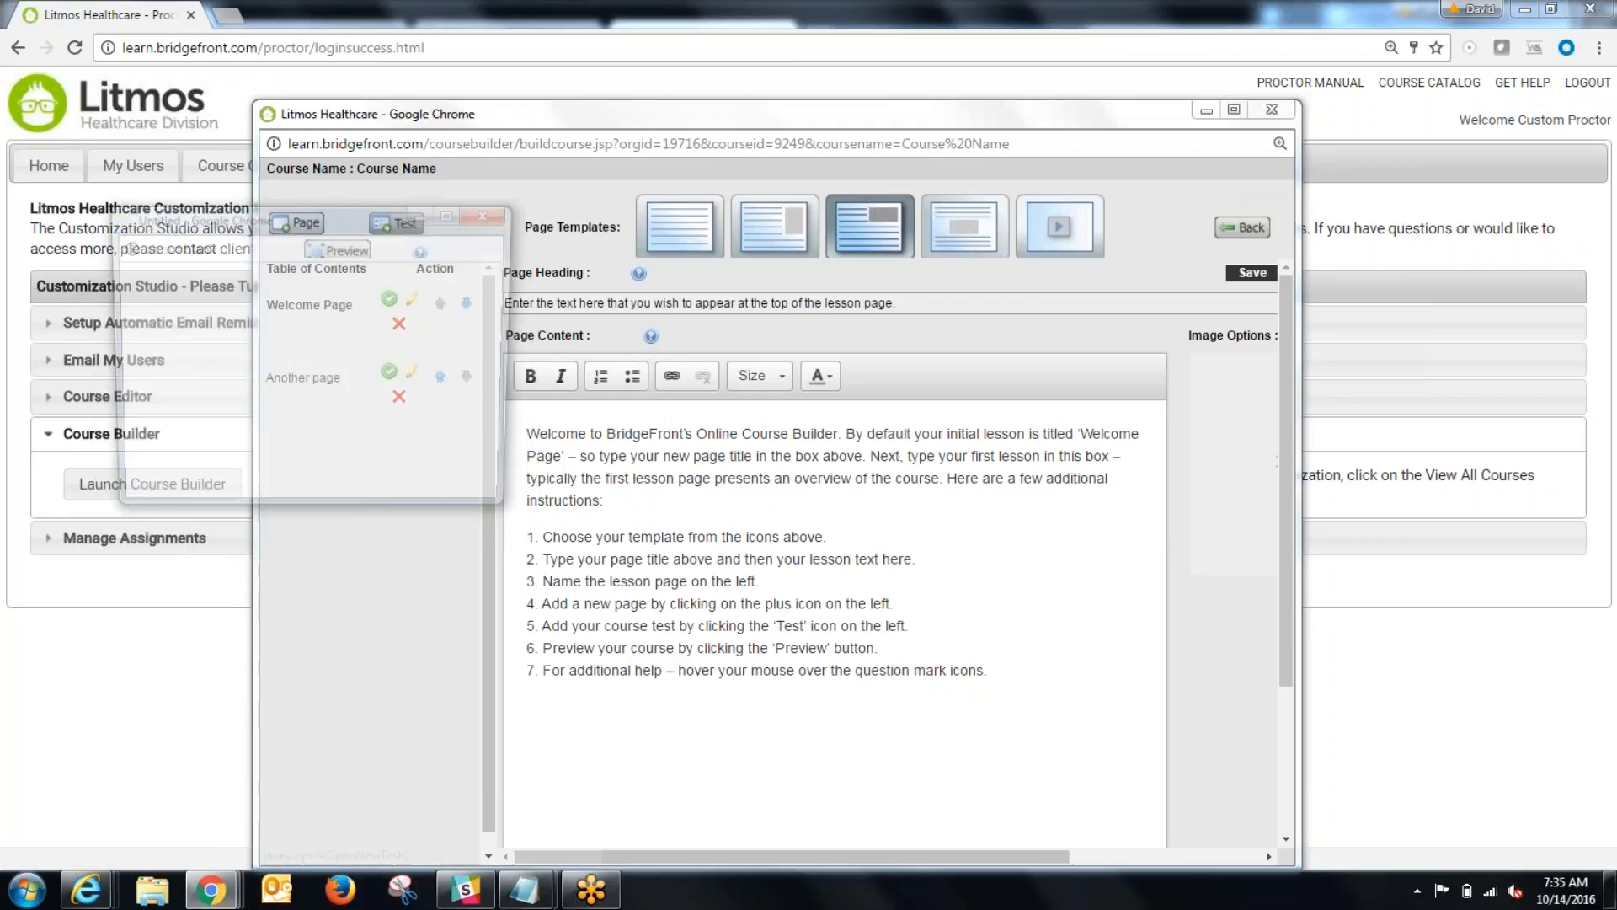
click(280, 489)
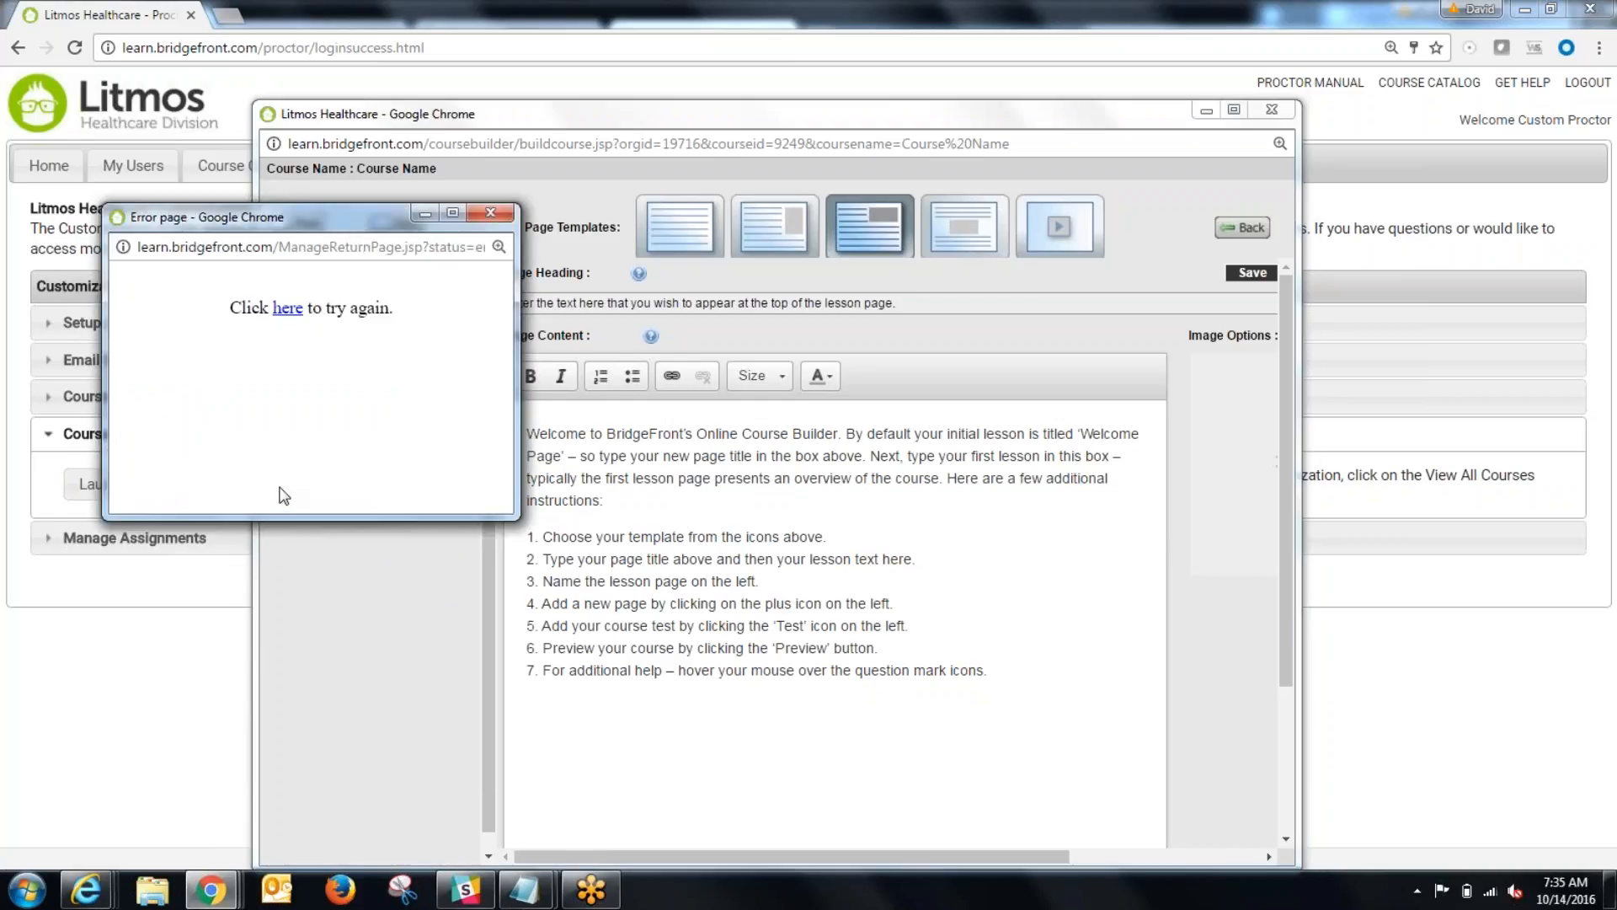
click(491, 212)
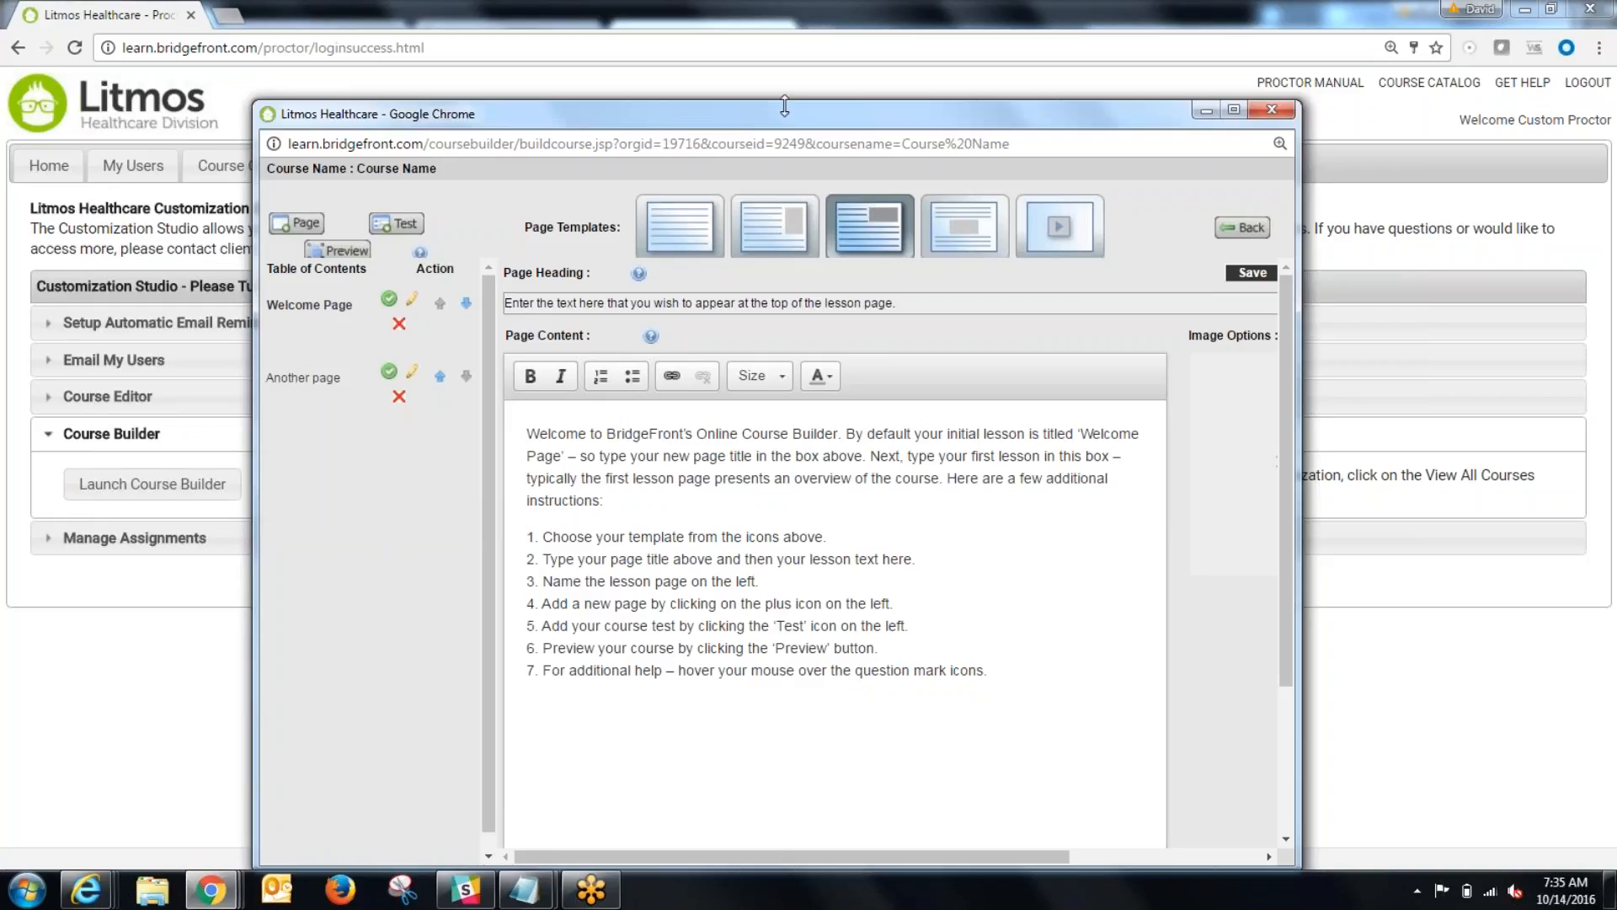
drag(782, 121, 782, 88)
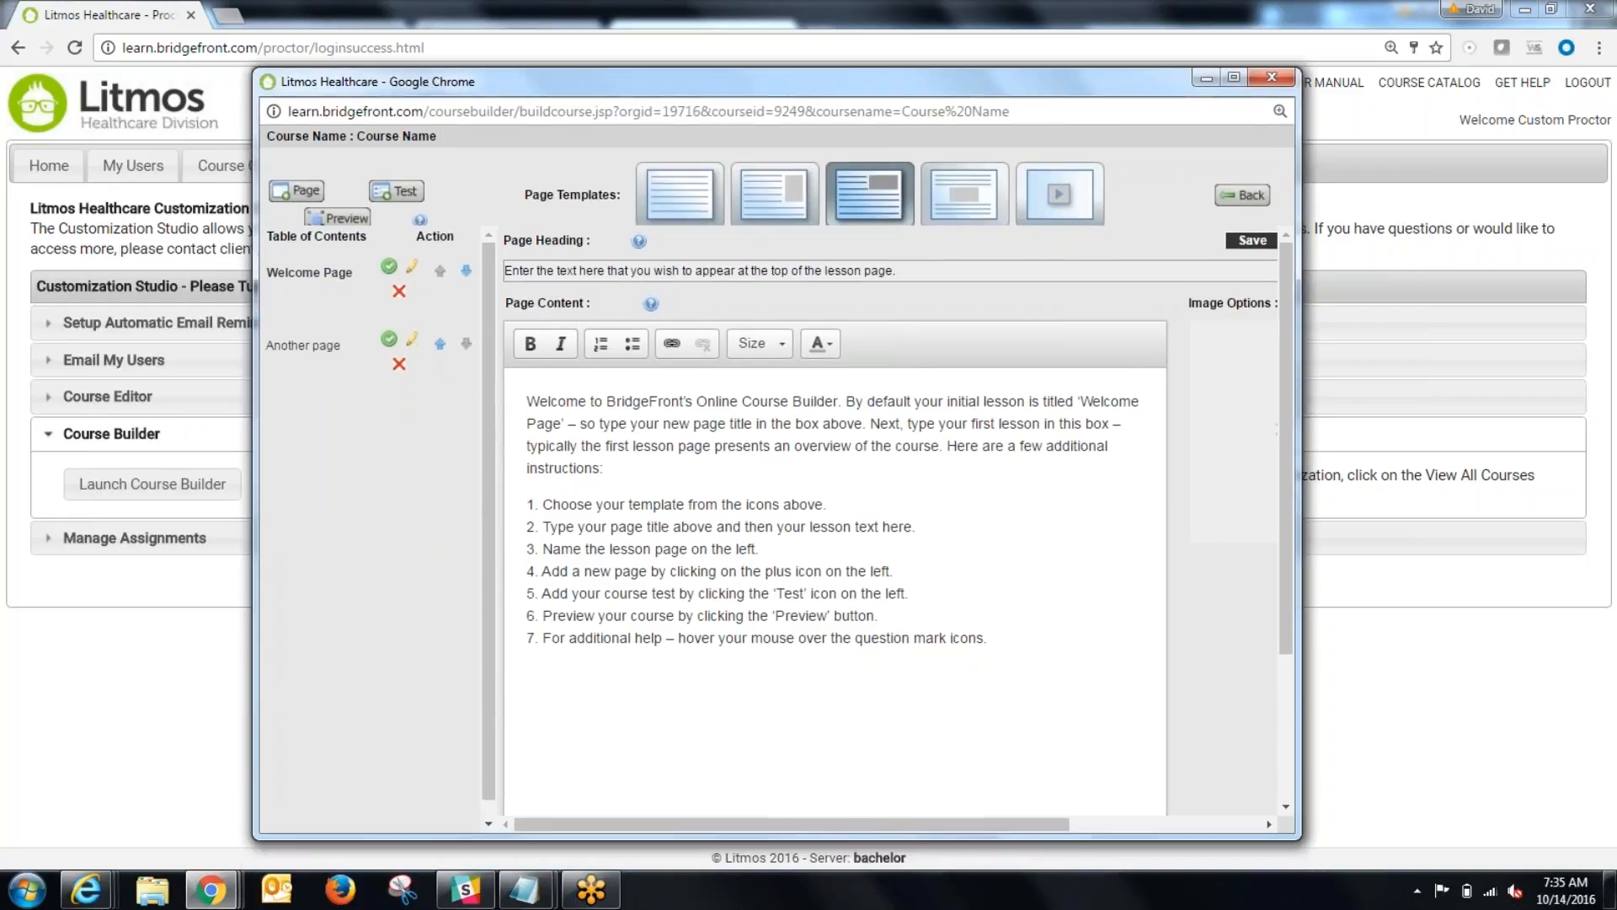
click(405, 192)
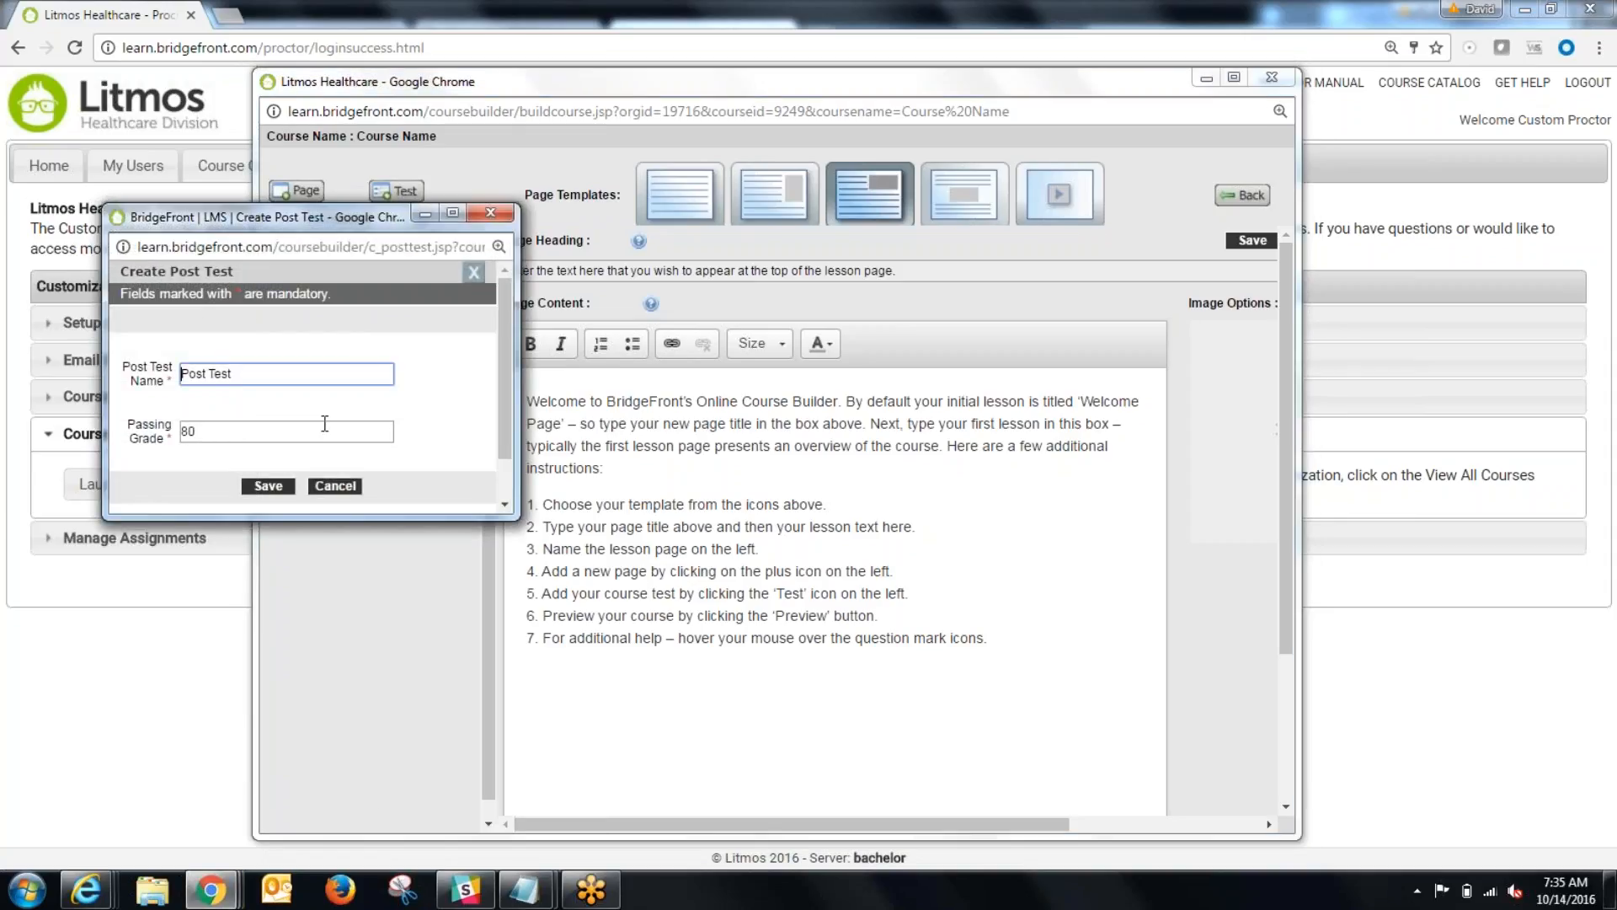
click(270, 484)
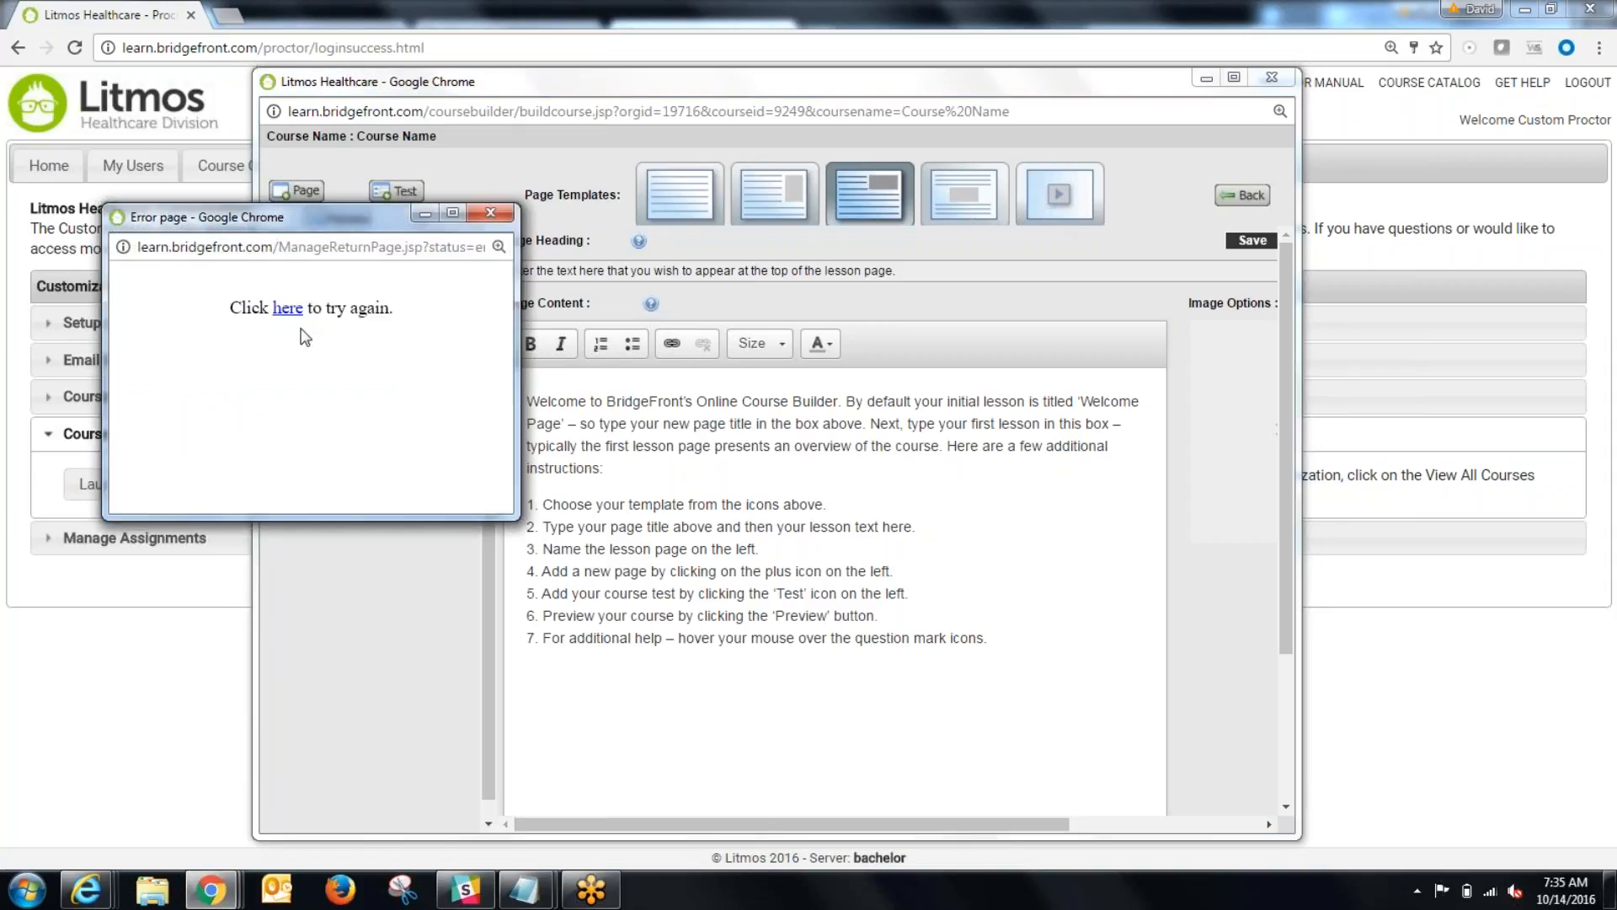
click(288, 308)
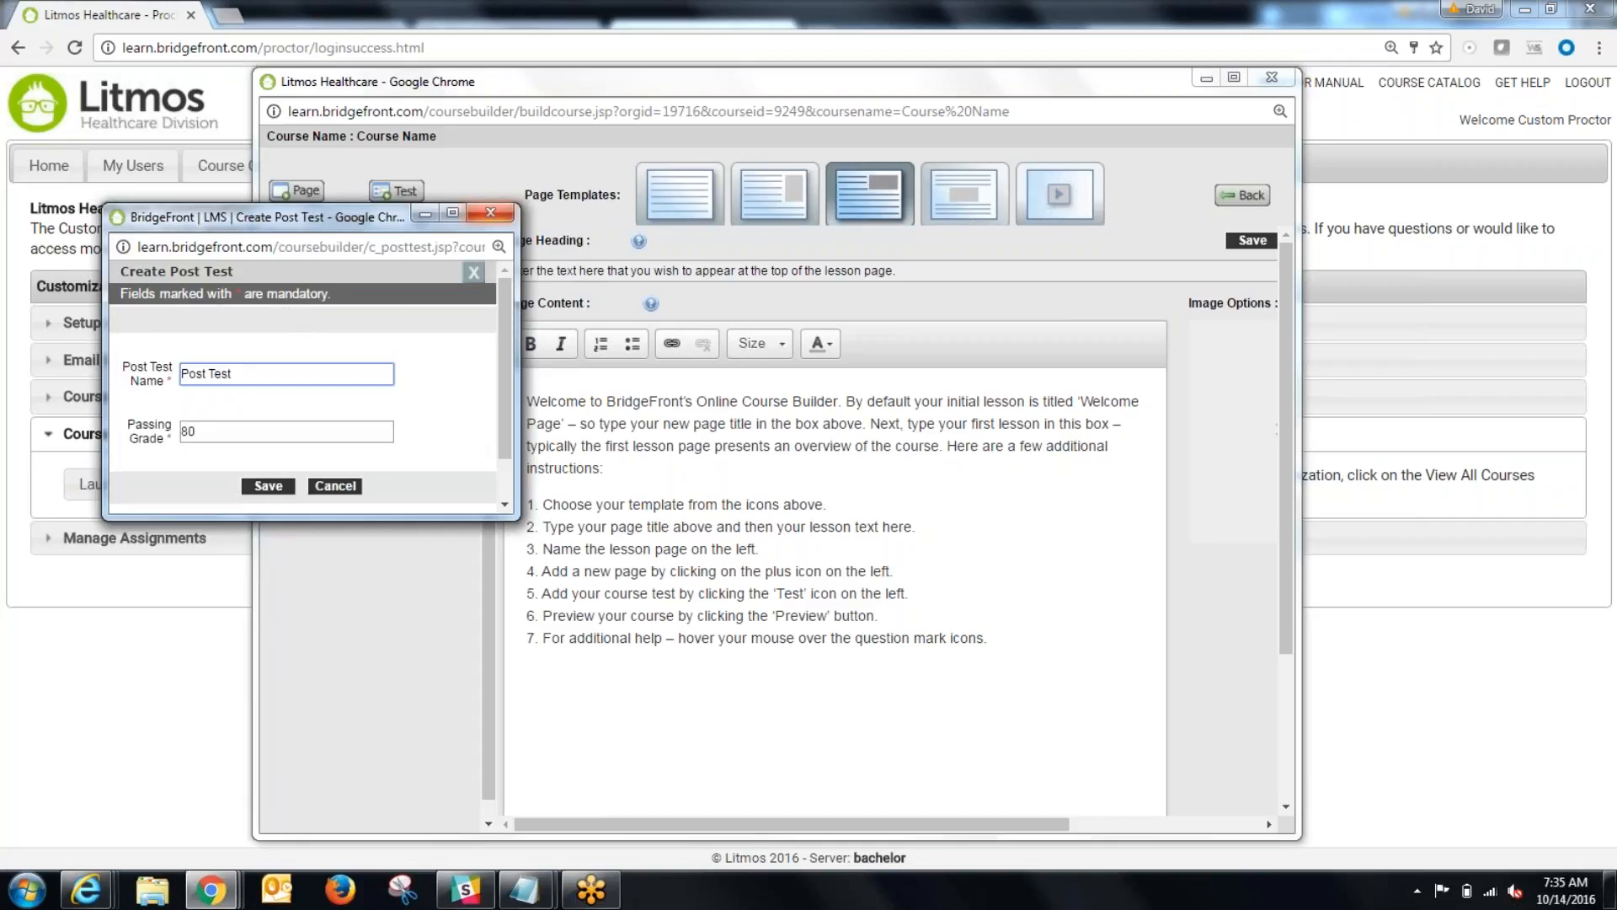
click(491, 212)
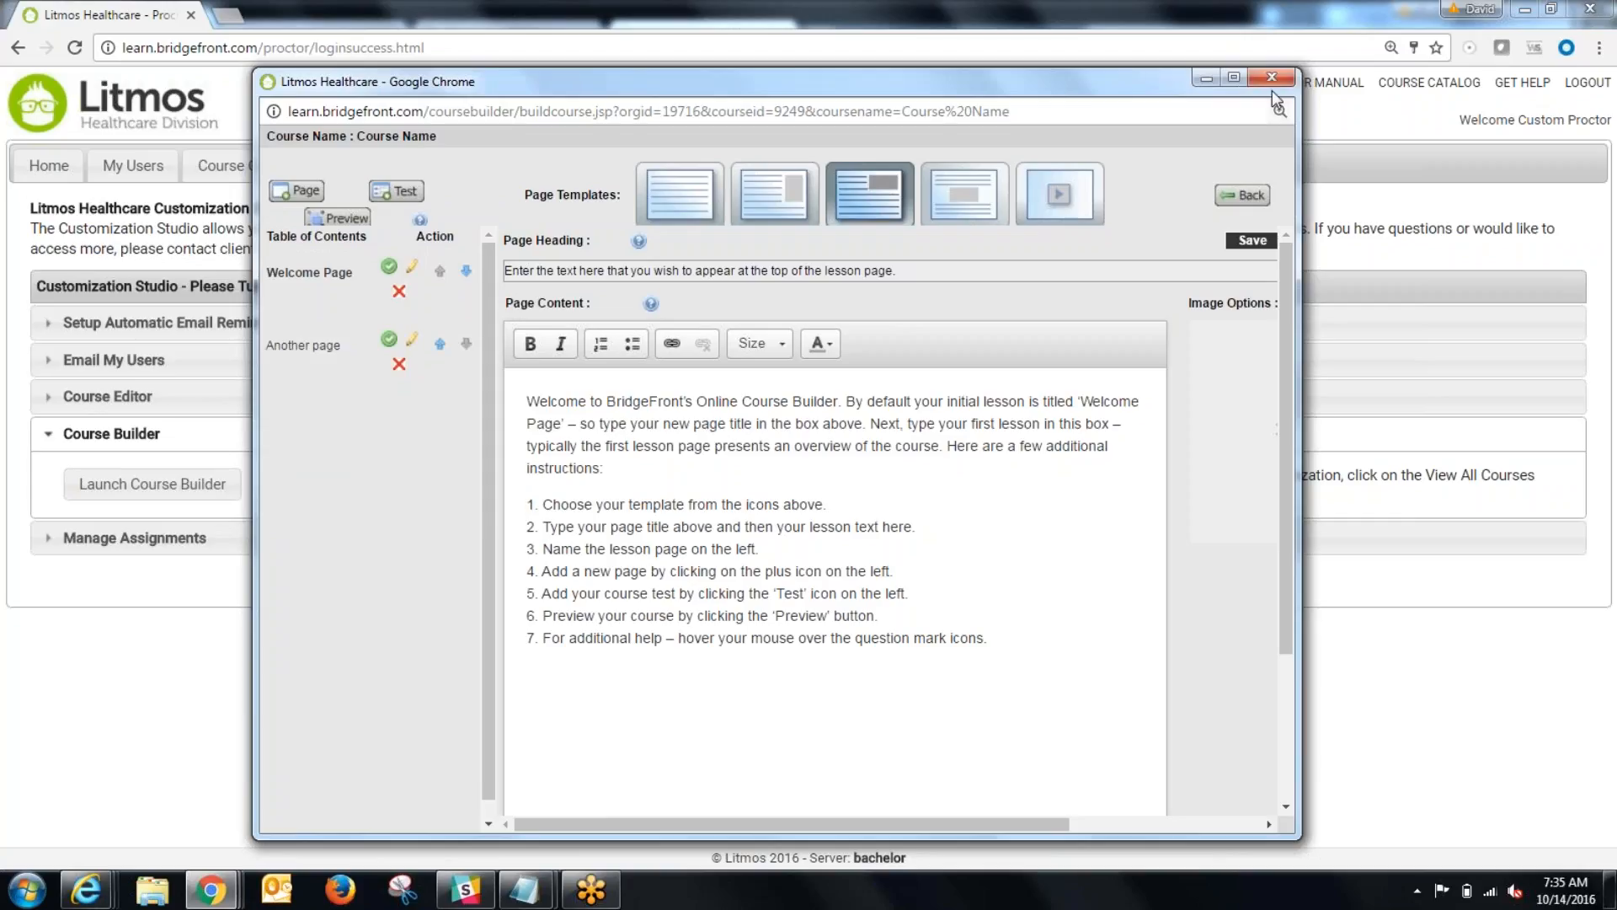
Step: Return to the course list and reopen the "Course Name" course for building
click(1272, 81)
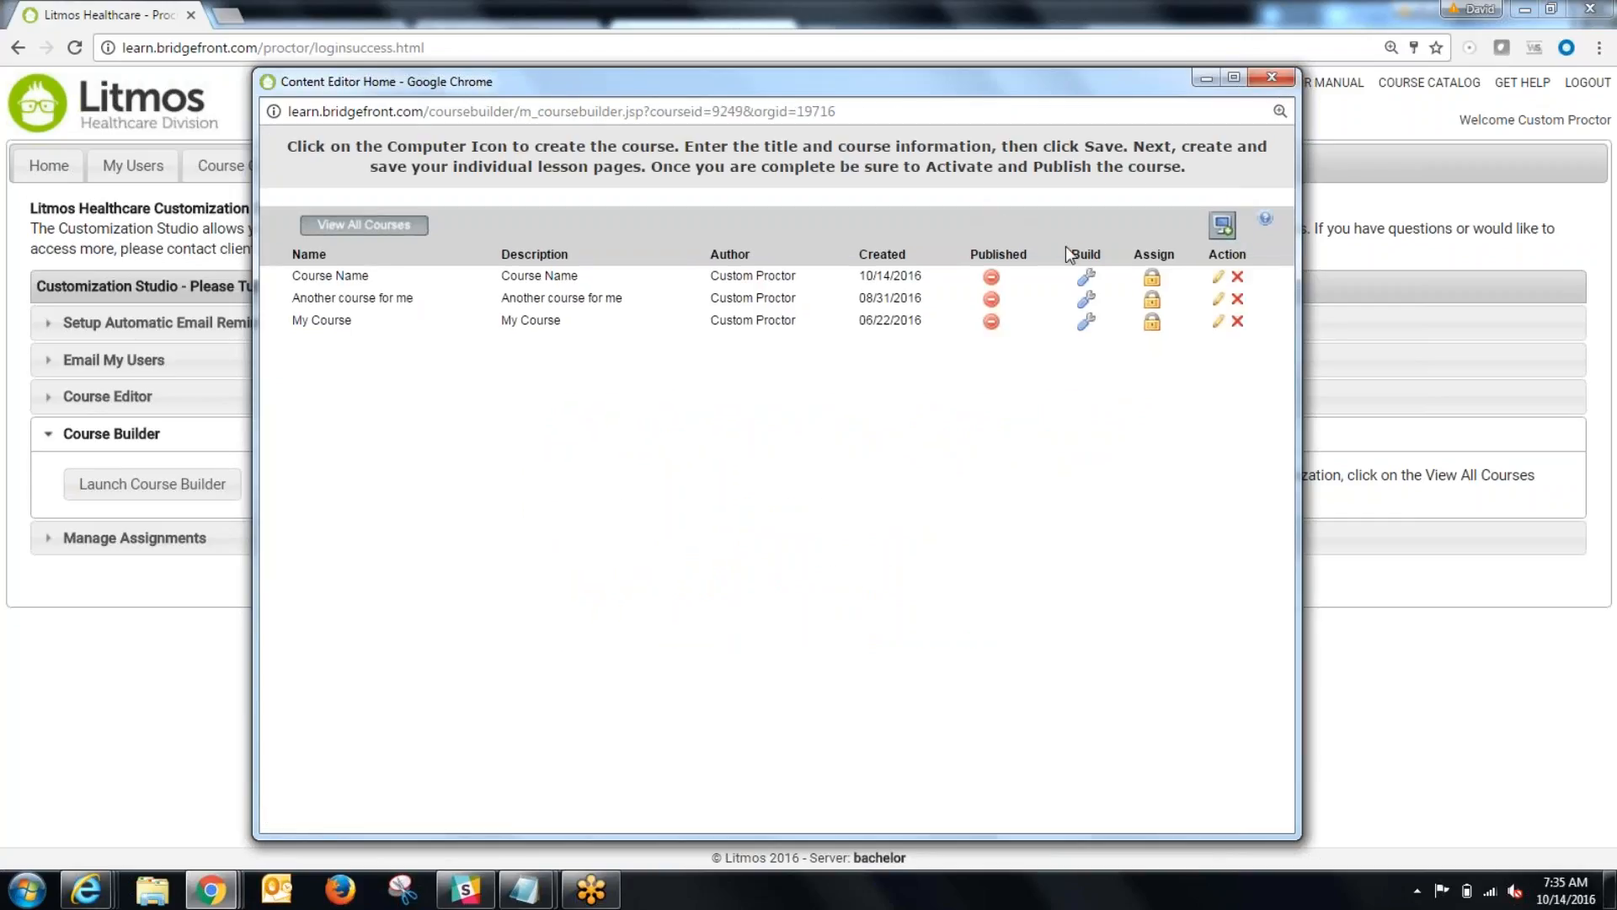
click(1085, 276)
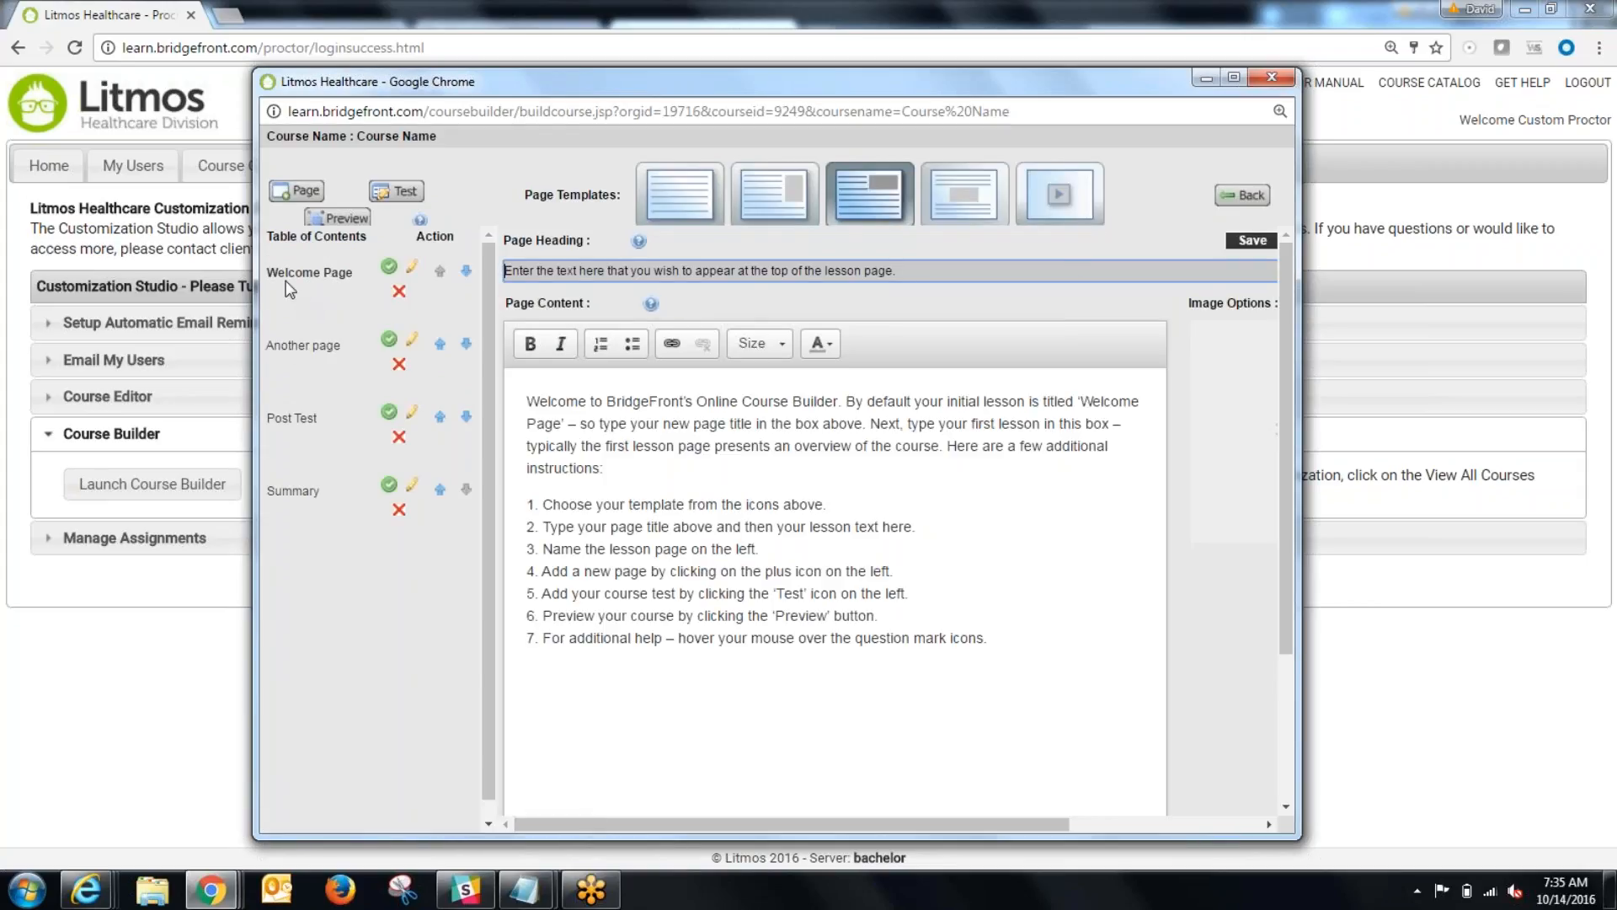
Step: Look over the Post Test and Summary pages and delete the Summary page from the table of contents
click(303, 418)
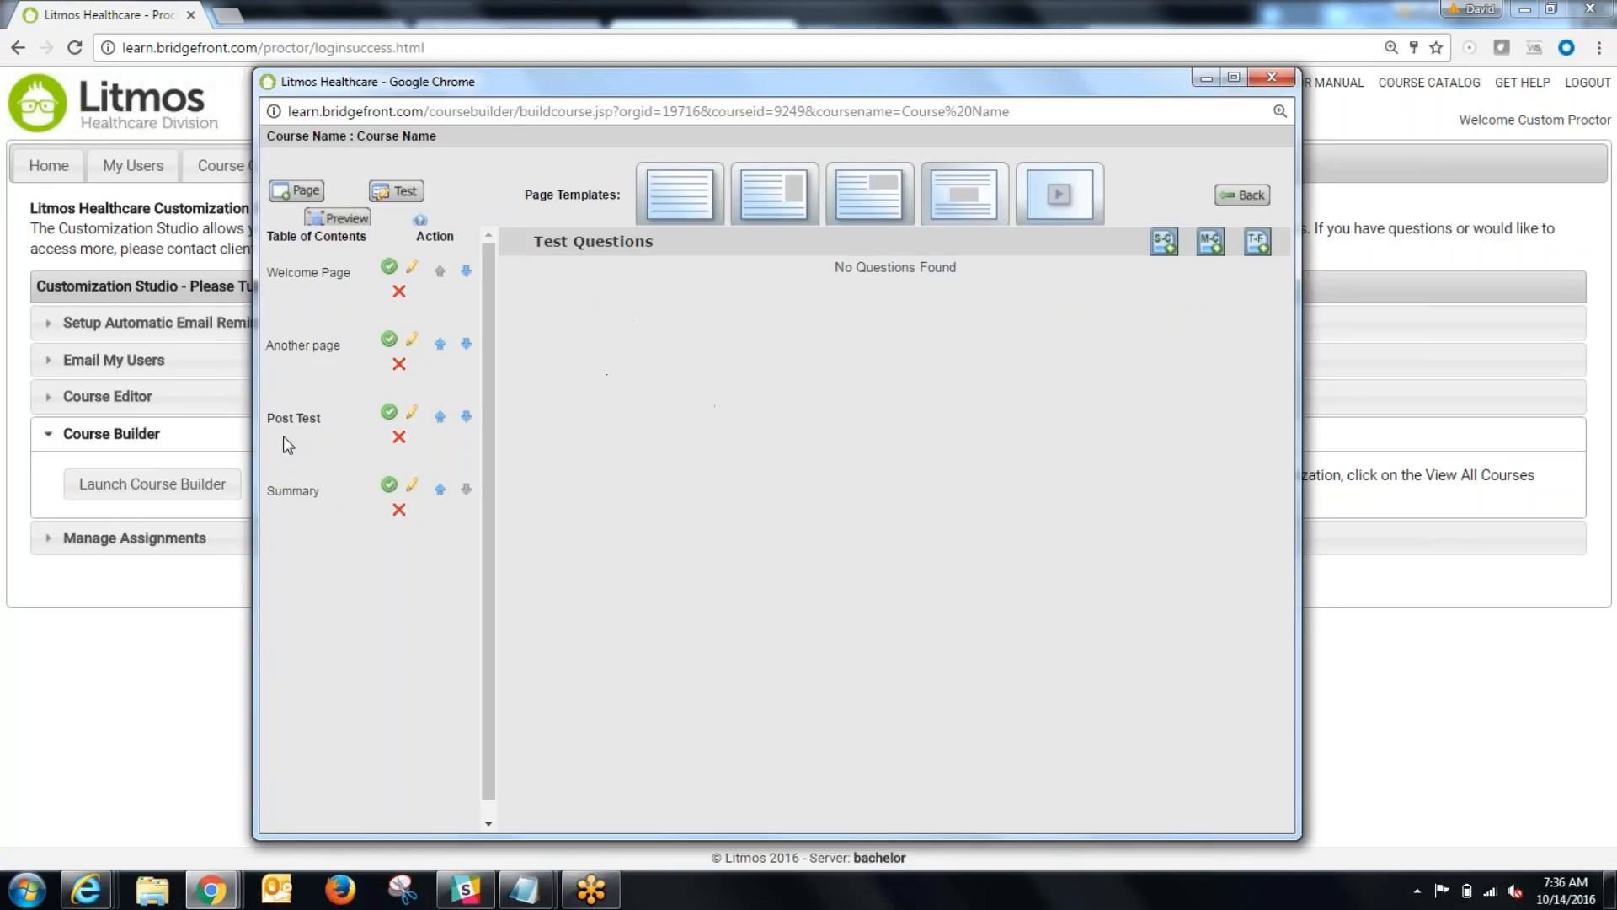
click(291, 491)
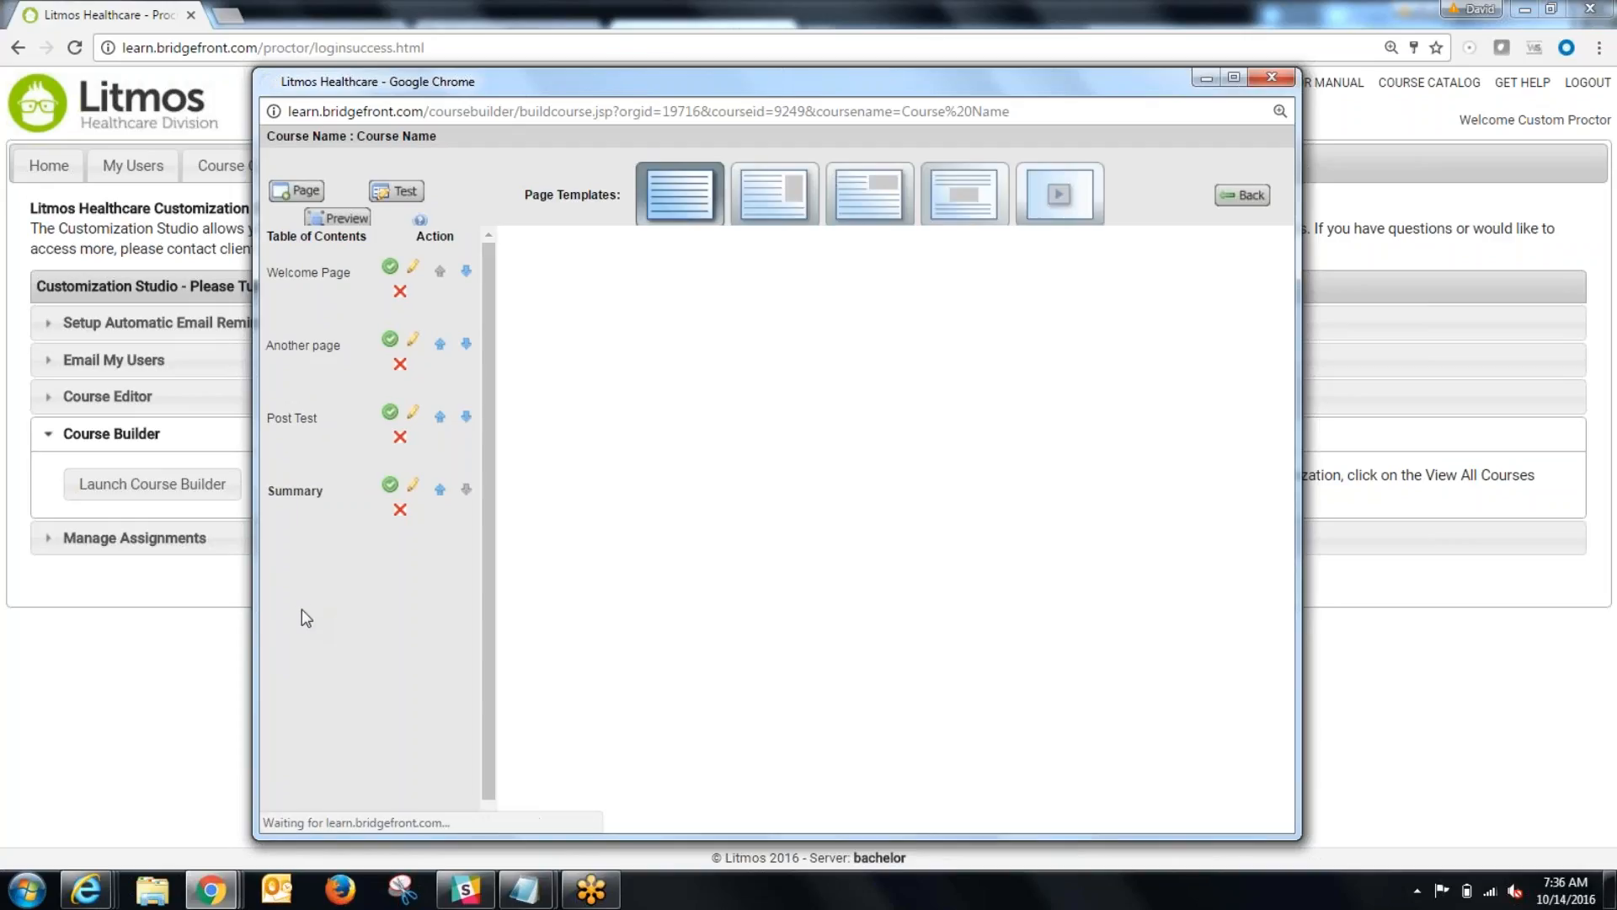
click(294, 418)
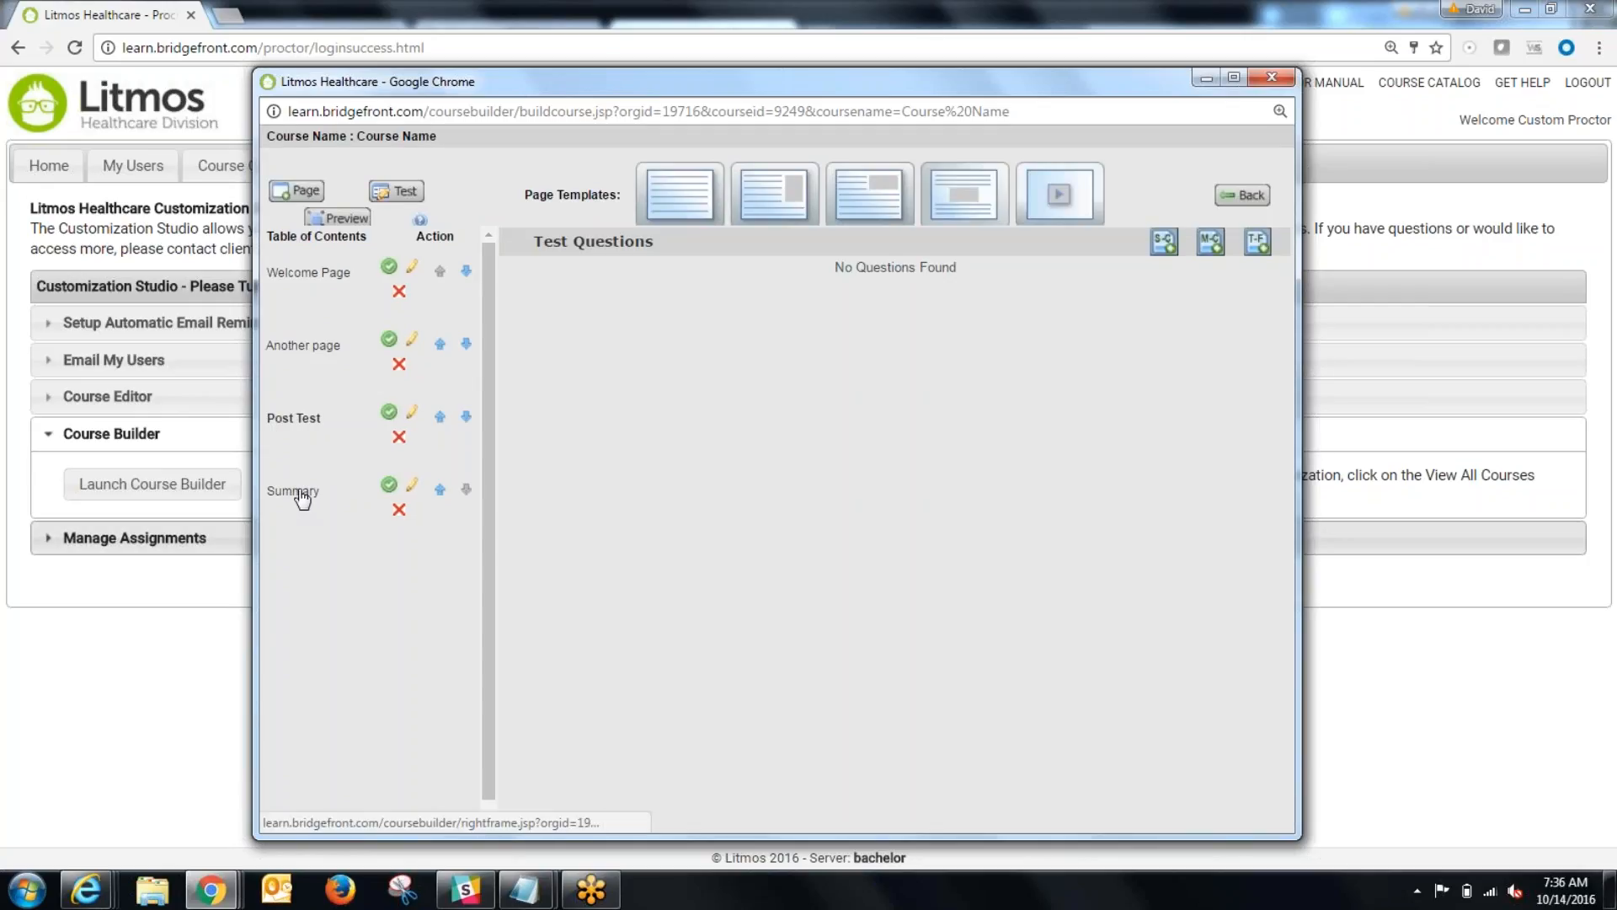
click(400, 509)
click(838, 231)
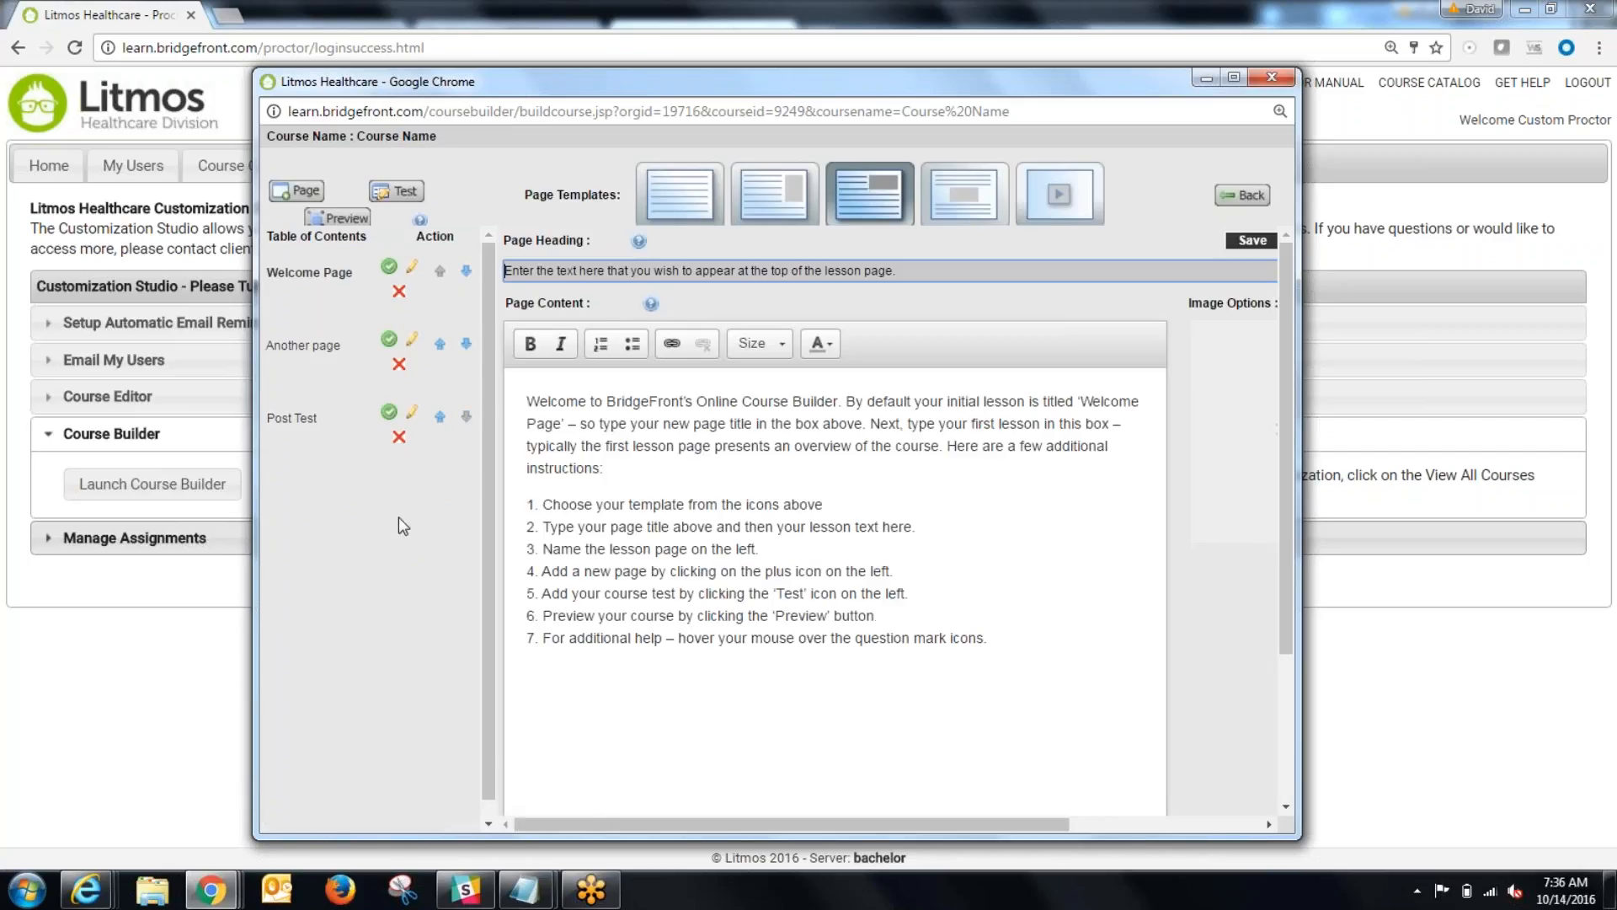
Step: Add a true/false question about the author's first name to the Post Test with True as the correct answer, and make it required
click(299, 413)
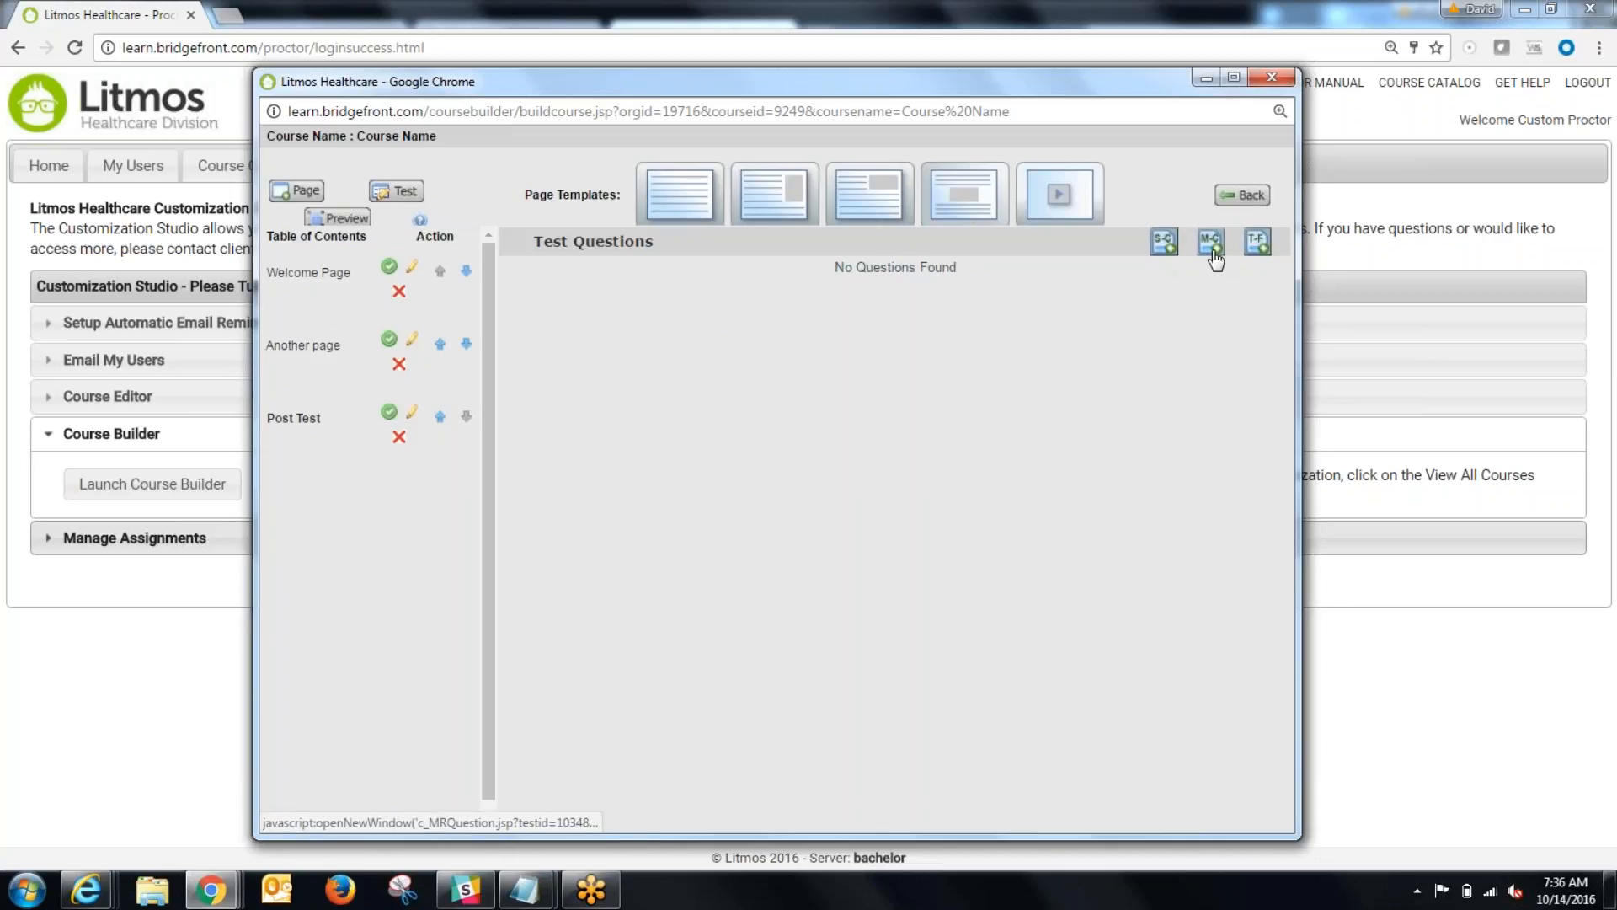
click(1259, 243)
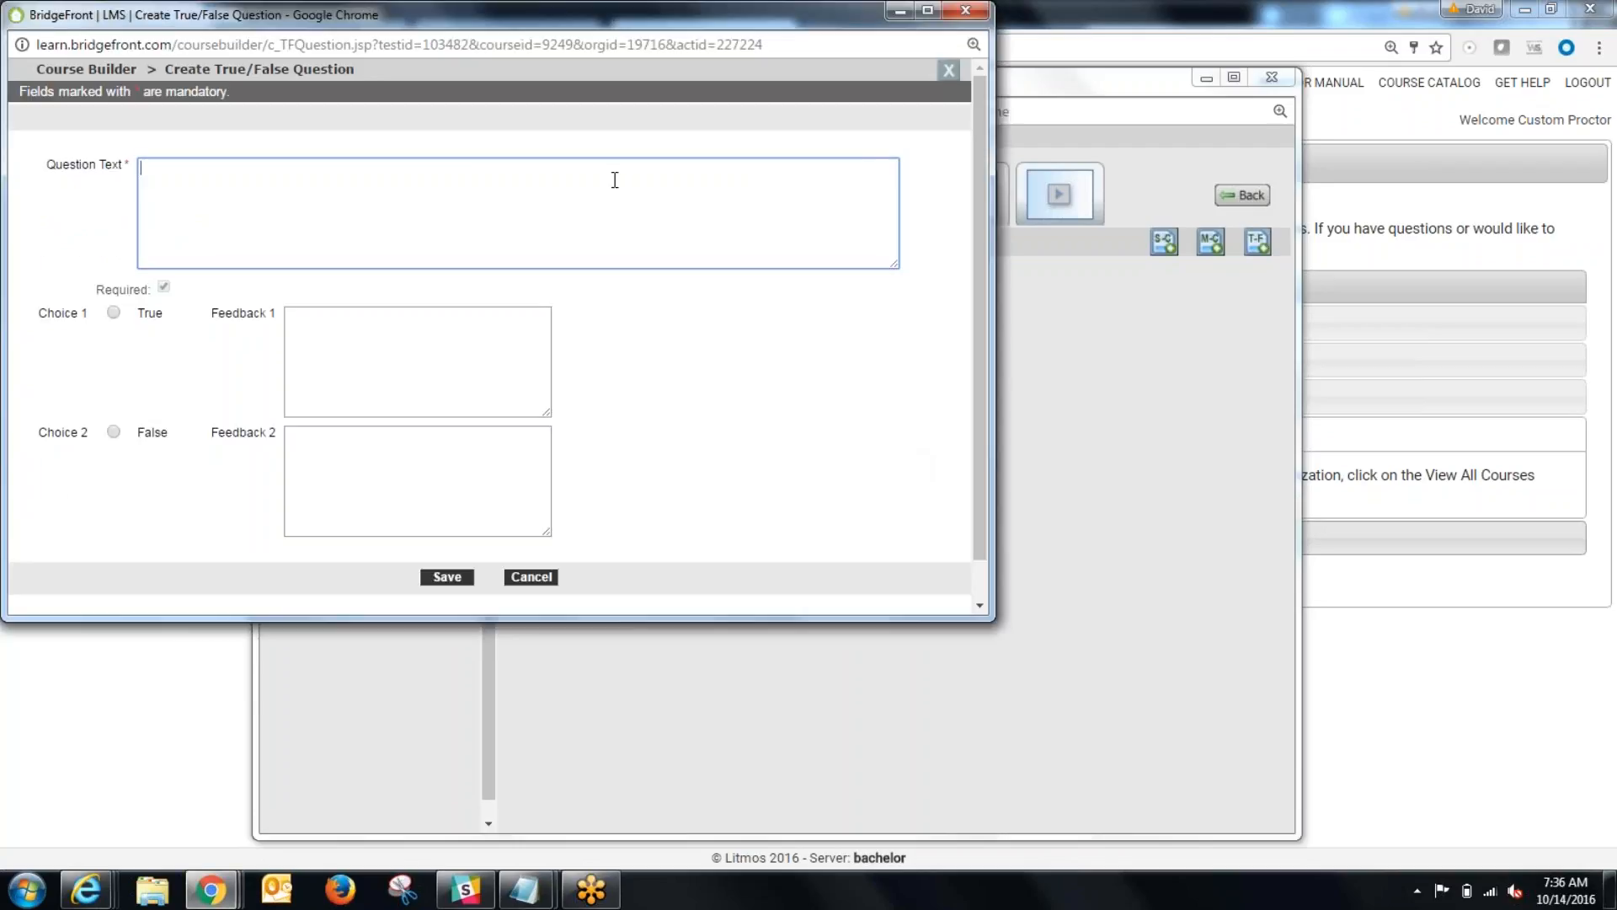
text(Is my name Dave)
click(112, 313)
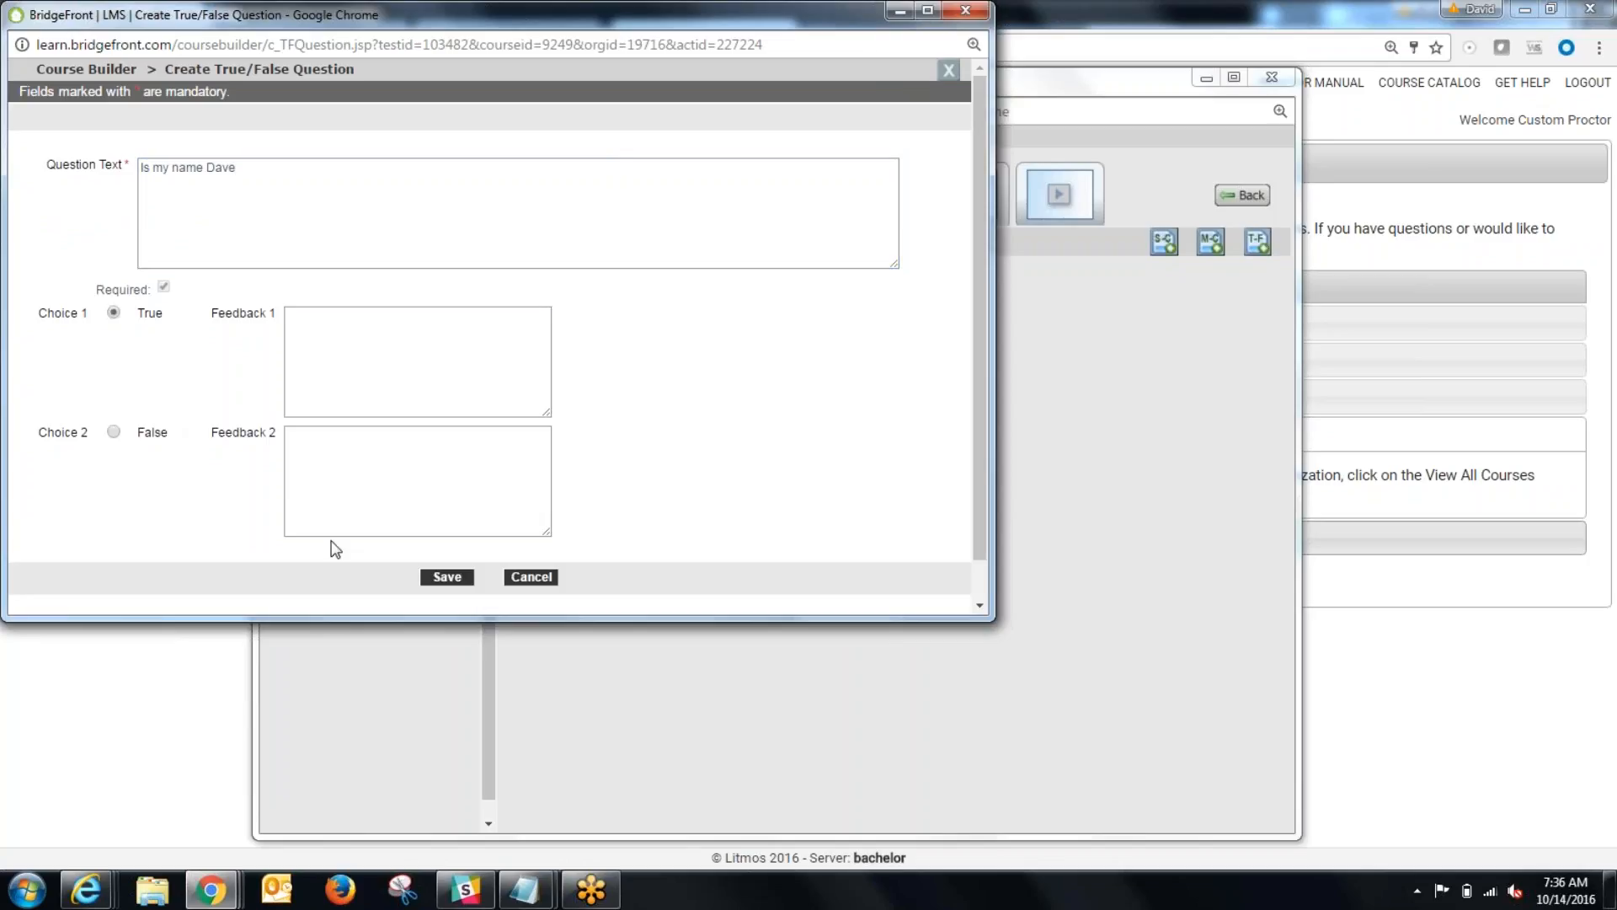
click(462, 577)
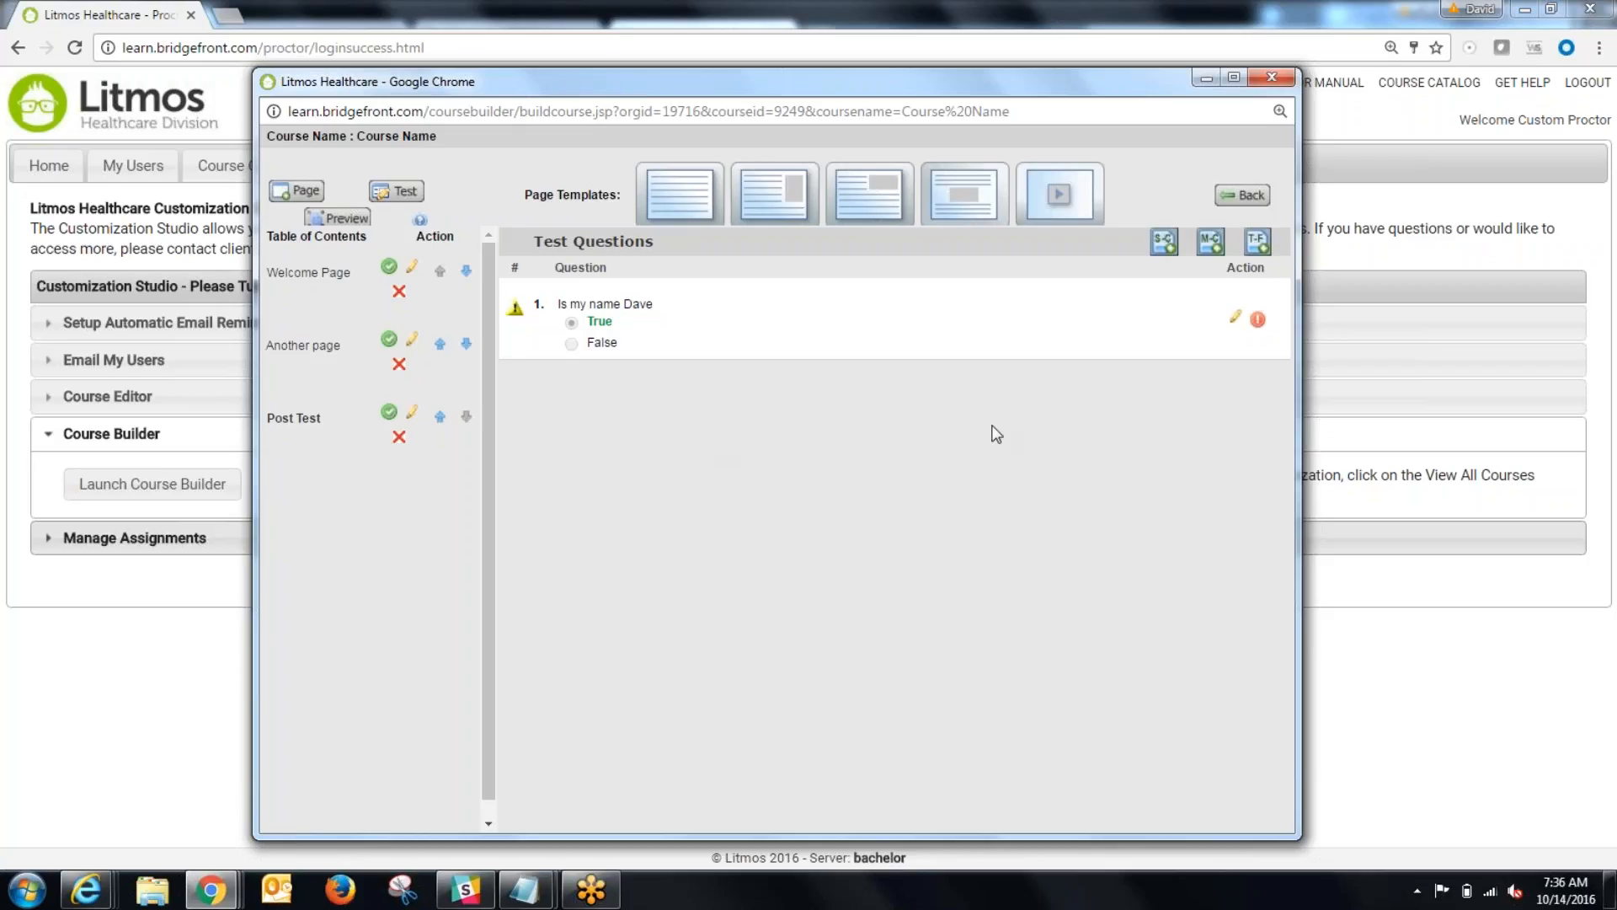
click(1258, 320)
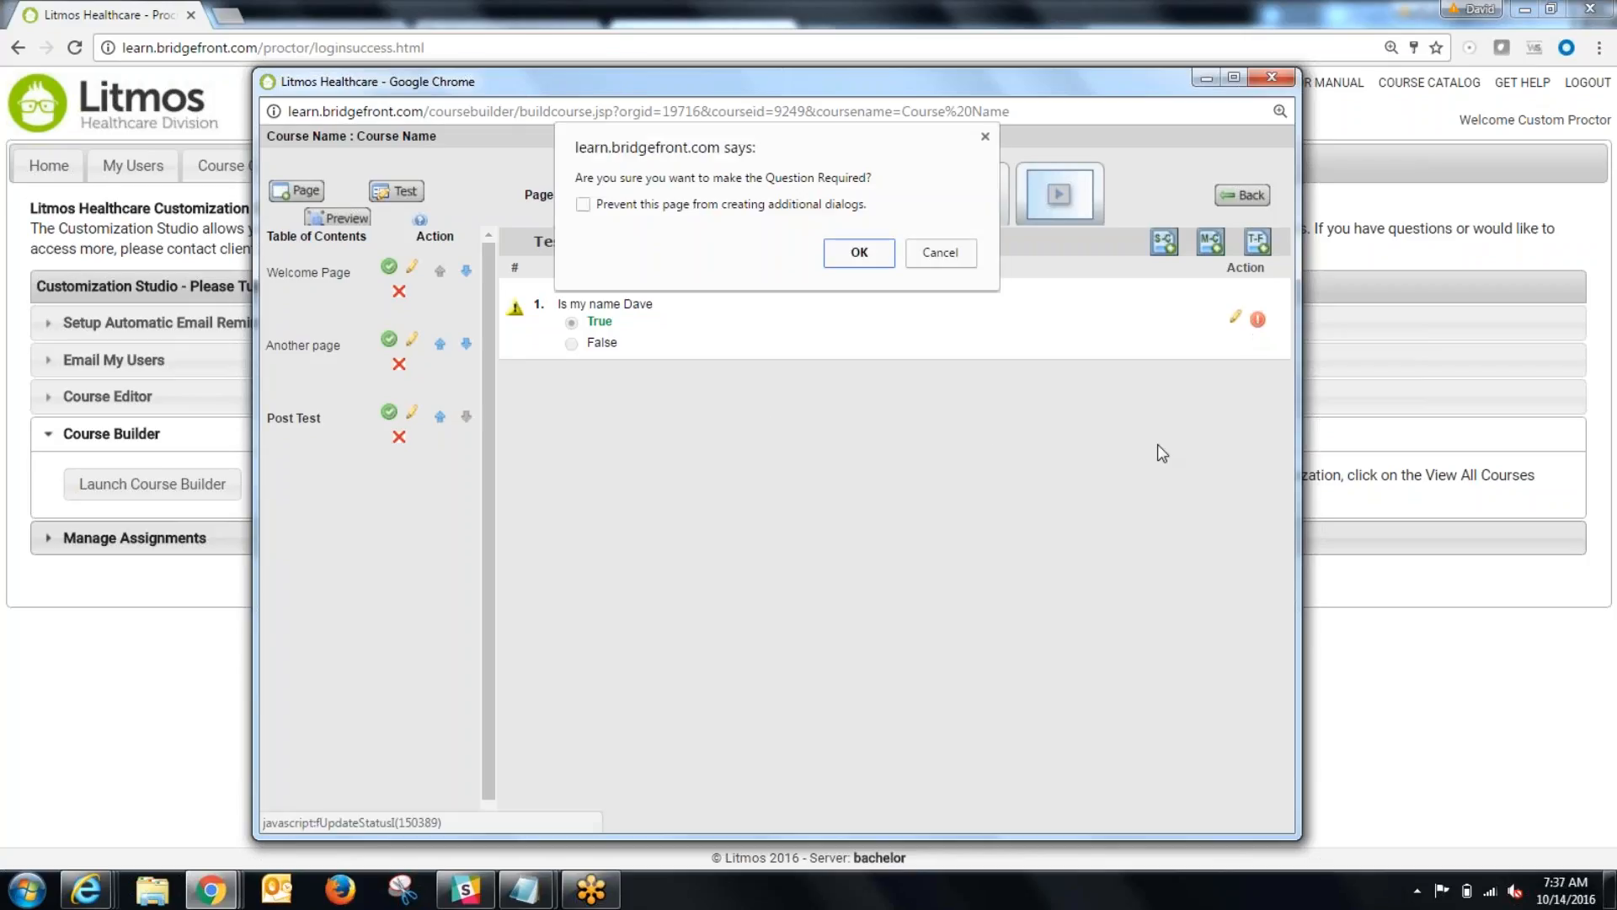
click(842, 250)
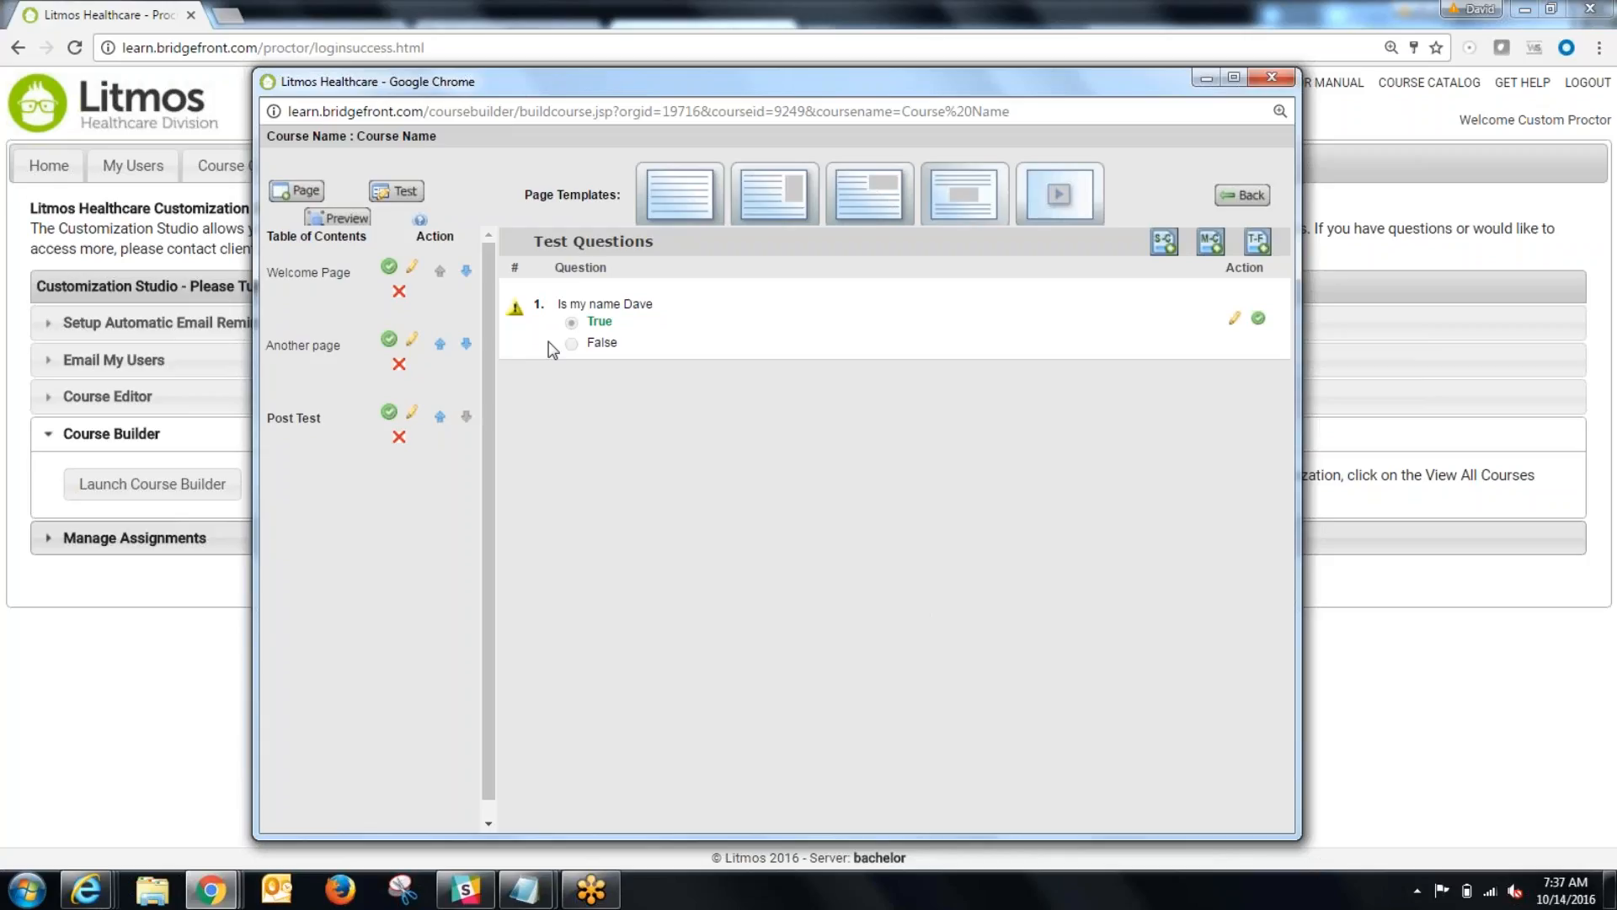
Step: Reopen the Welcome Page and close the Course Builder window to return to the Customization Studio
click(307, 273)
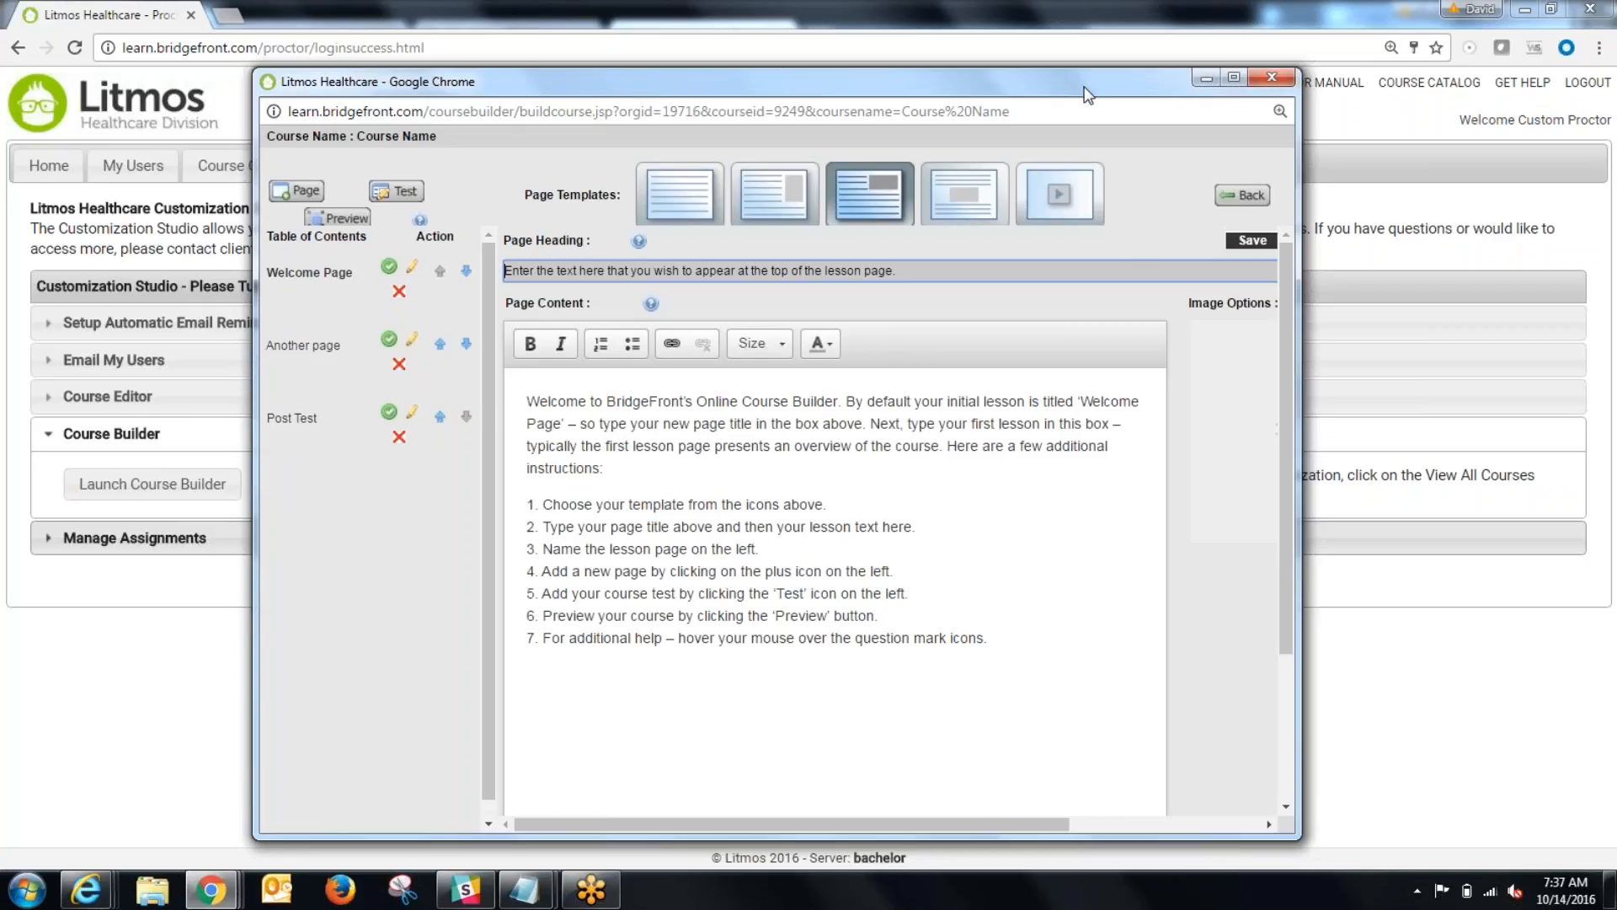
drag(1090, 84, 1024, 189)
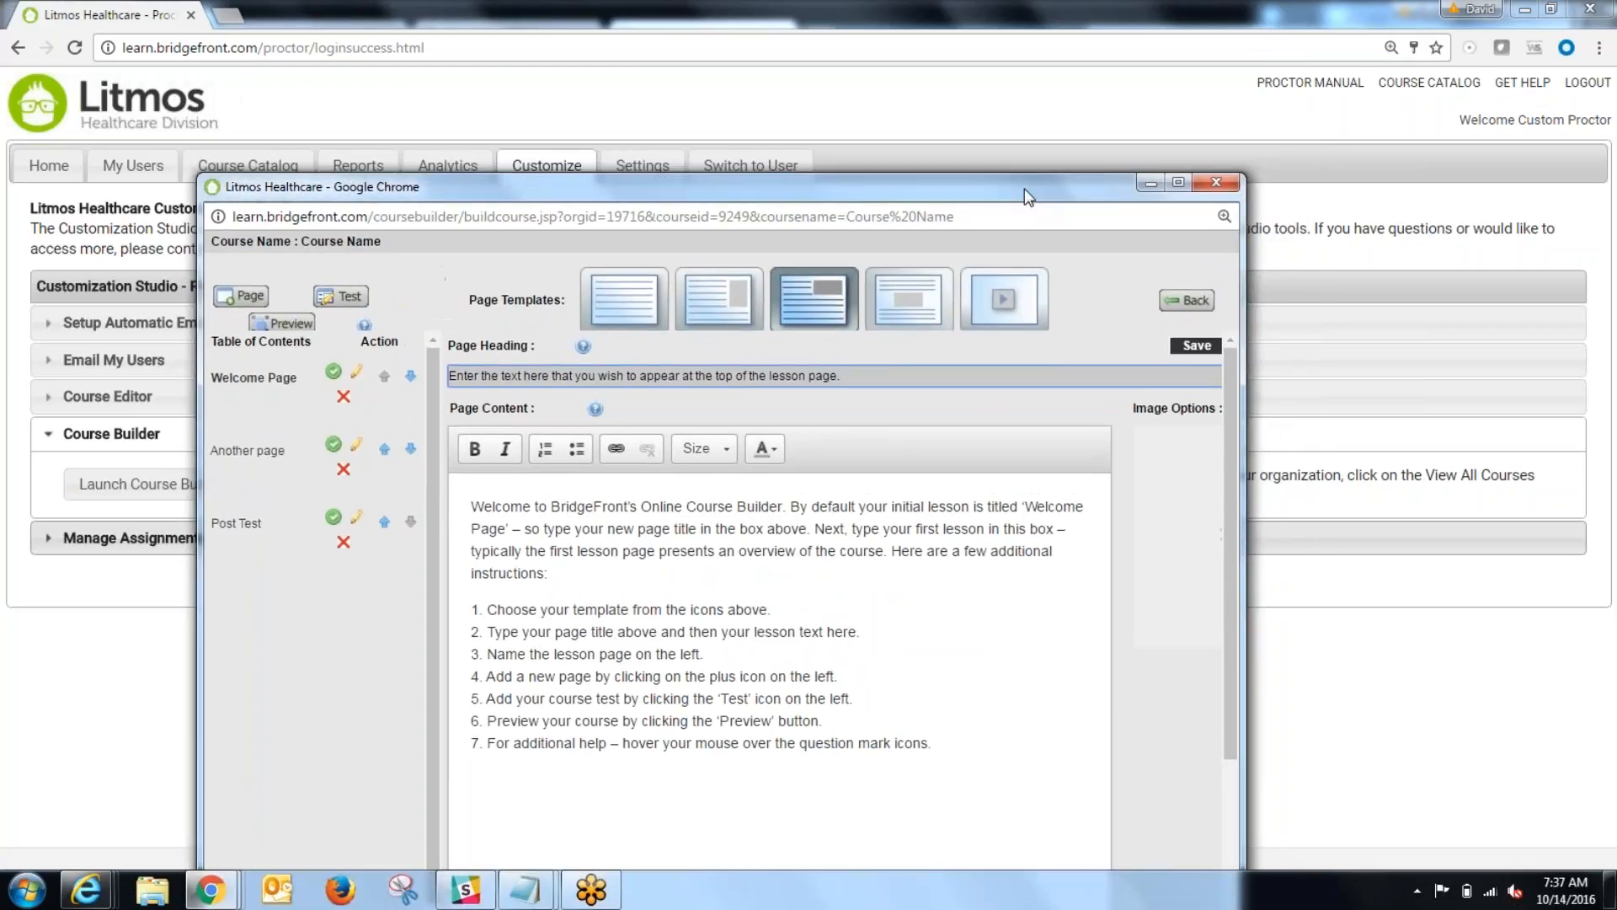
click(1227, 184)
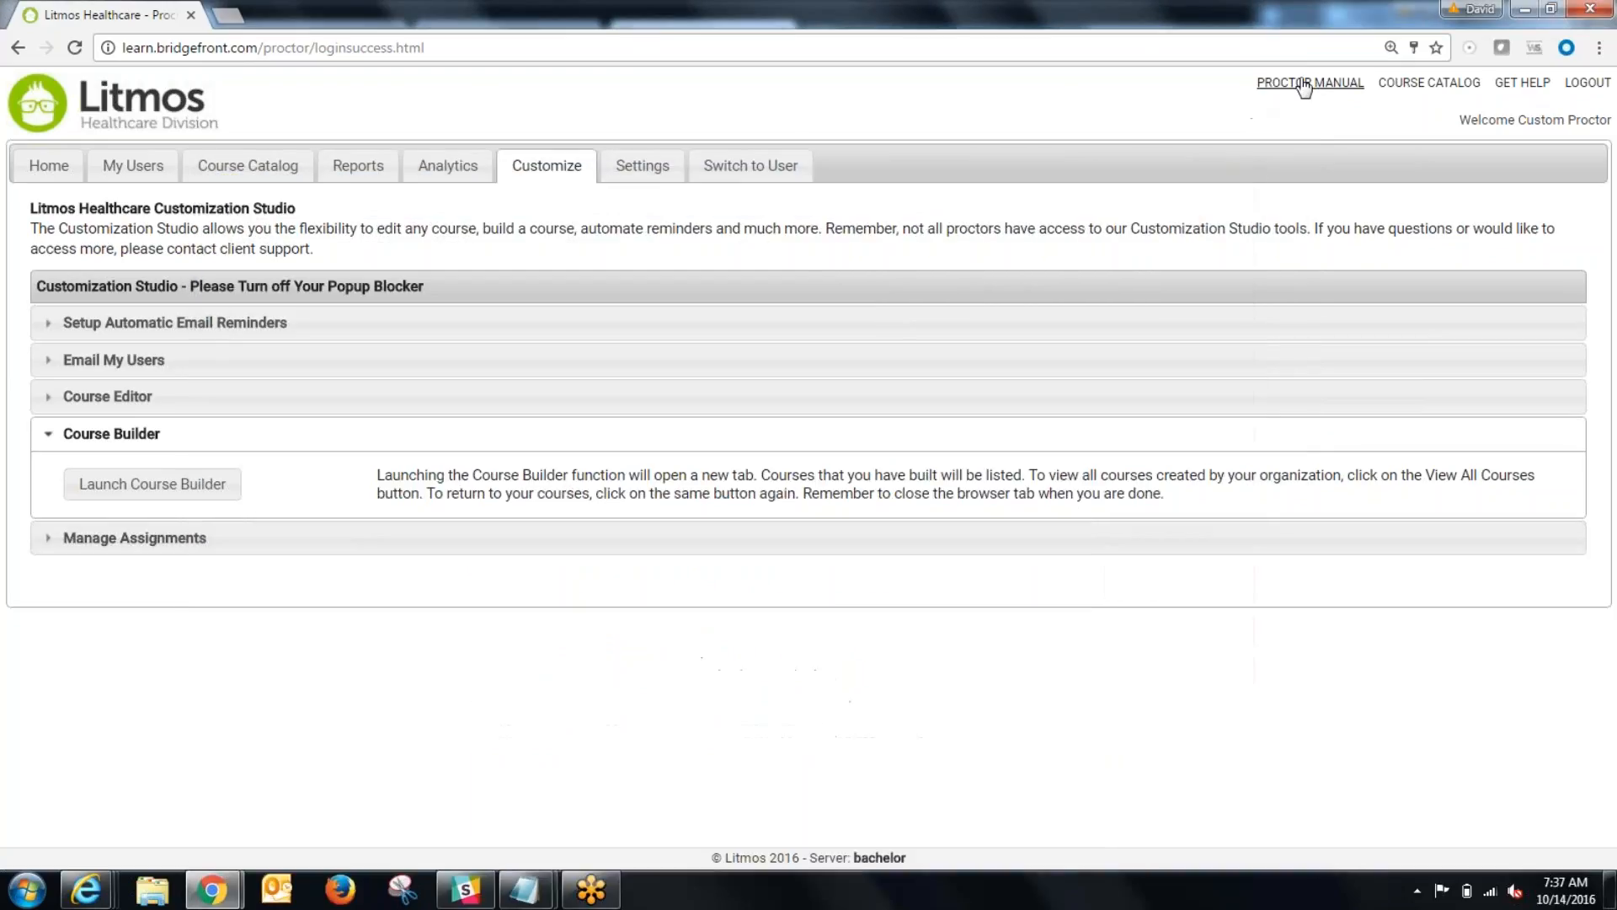